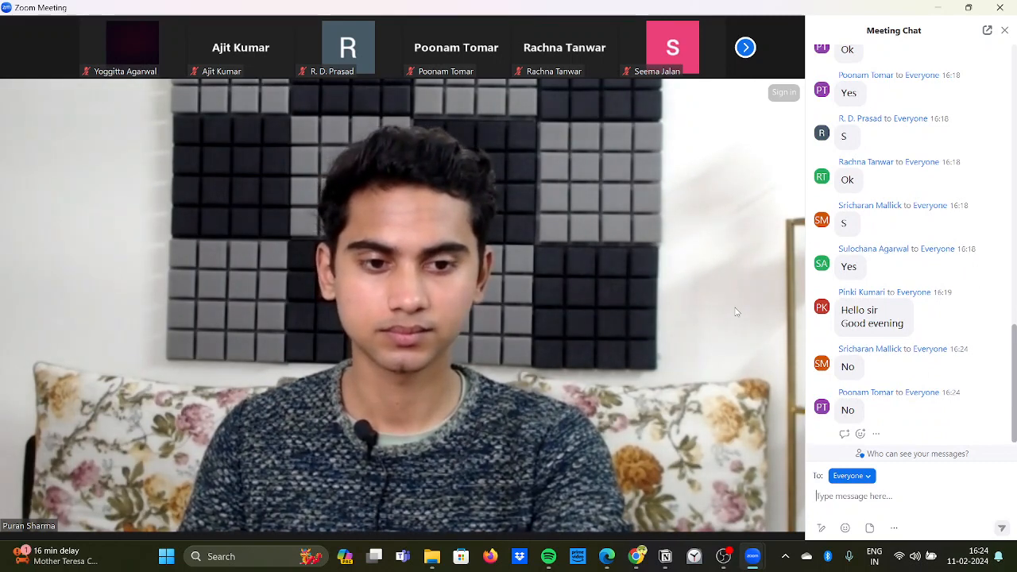
Step: Load canva.com in a new Chrome tab, then minimise the browser to return to the Zoom meeting
left_click(1004, 32)
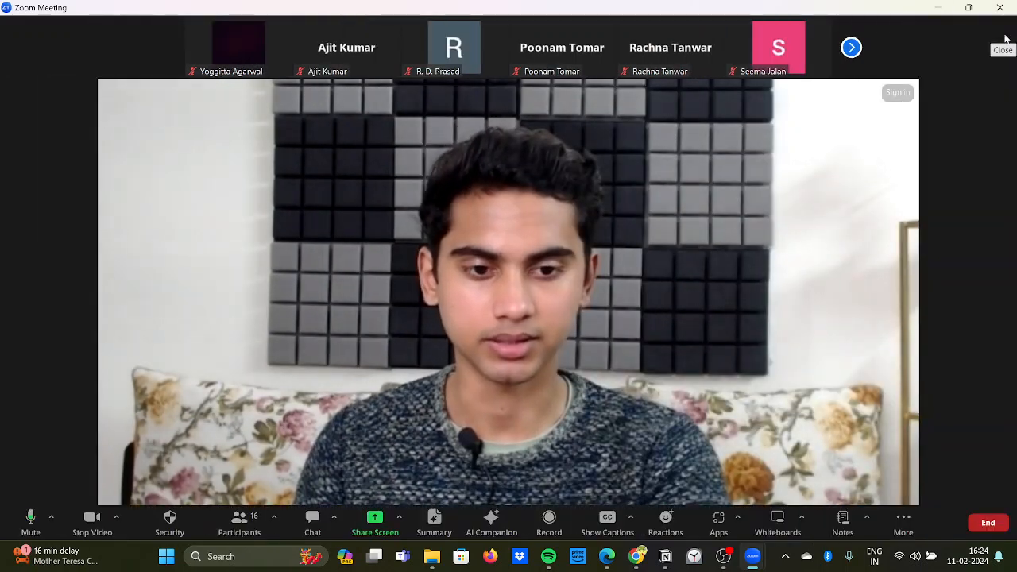
left_click(640, 561)
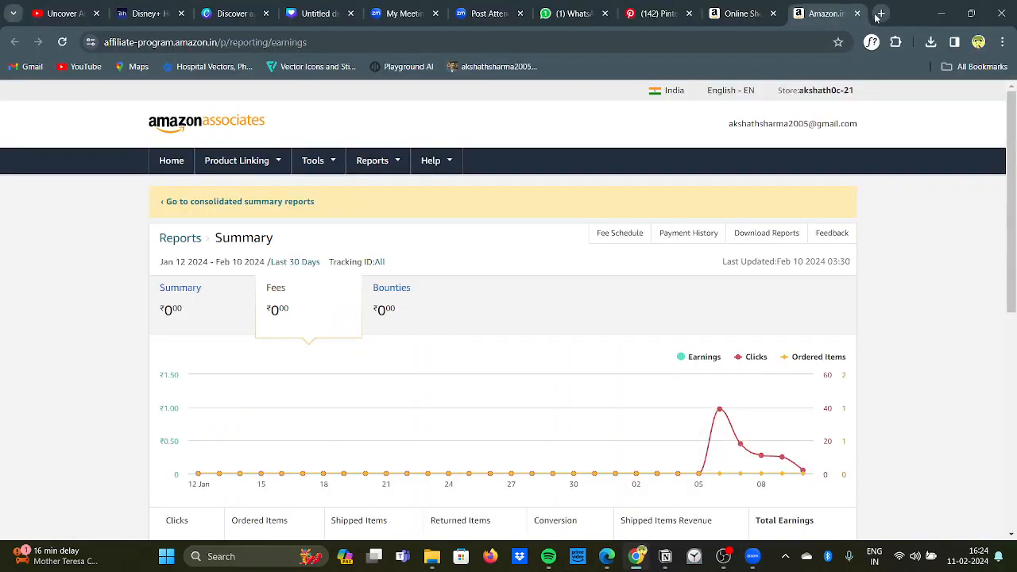
left_click(879, 13)
type("canva.com")
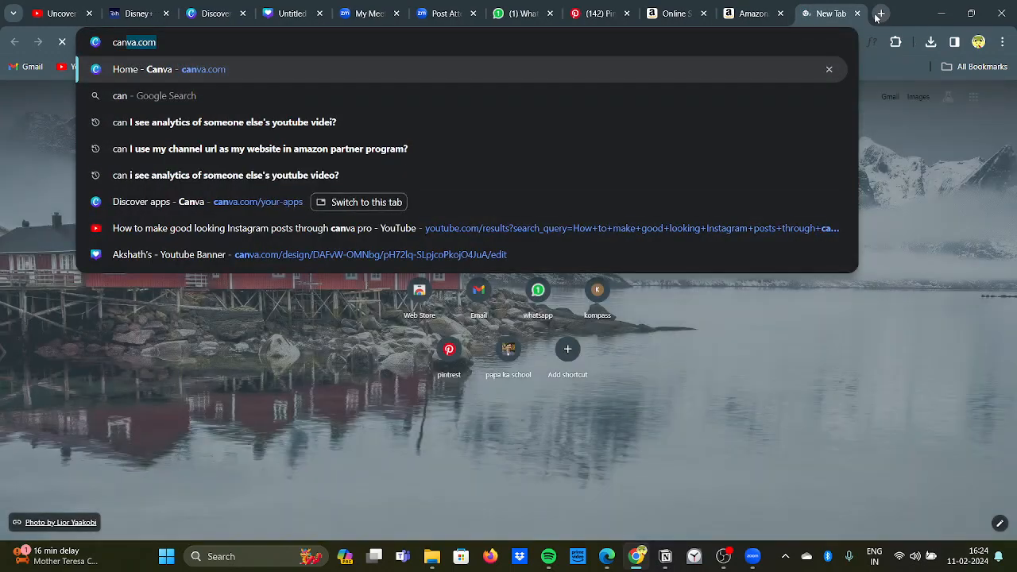
key("Return")
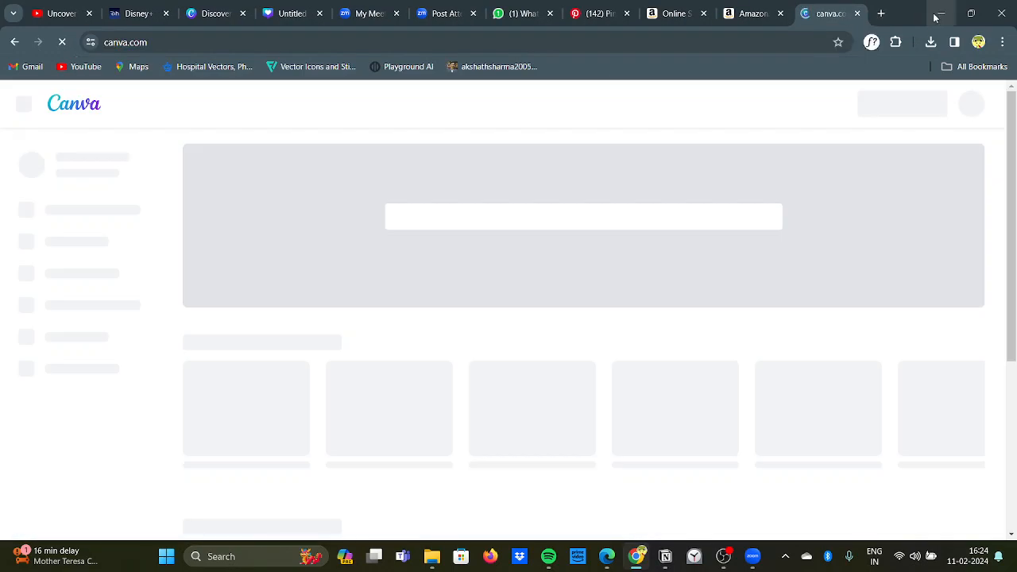
left_click(938, 15)
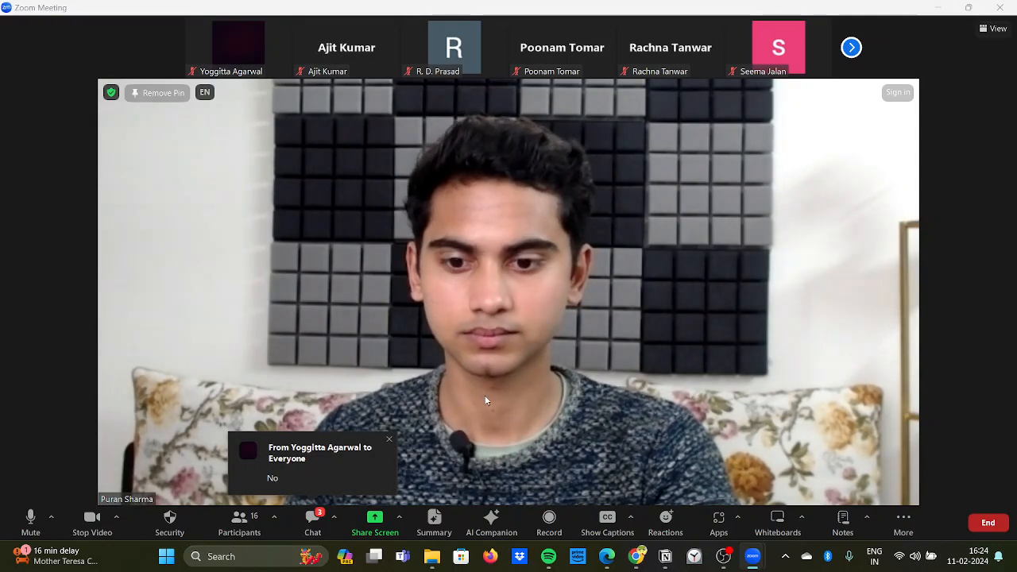
Step: Share the Chrome window showing Canva's home page in the meeting and move the participant video strip clear of the Create a design control
left_click(375, 520)
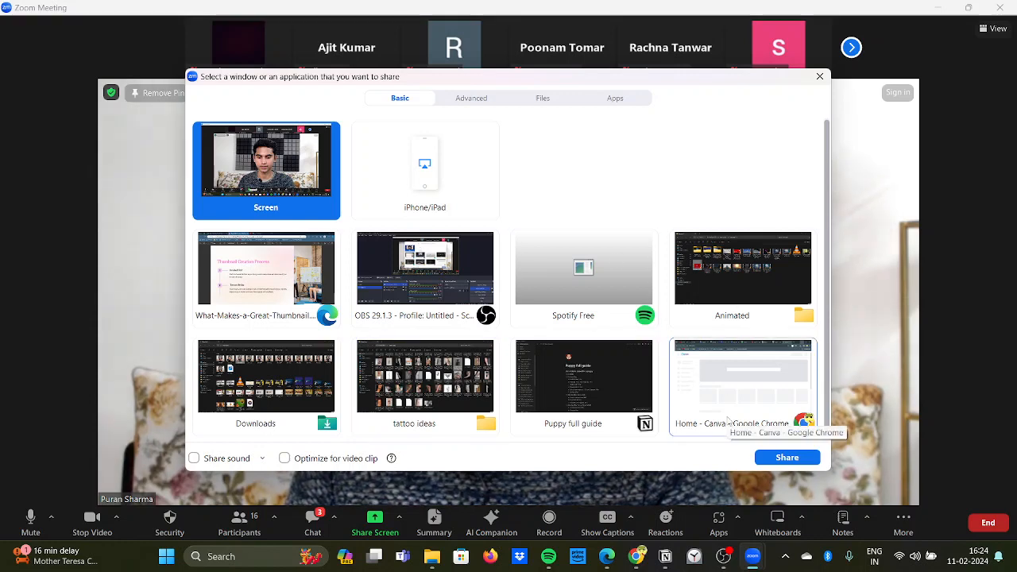
left_click(728, 420)
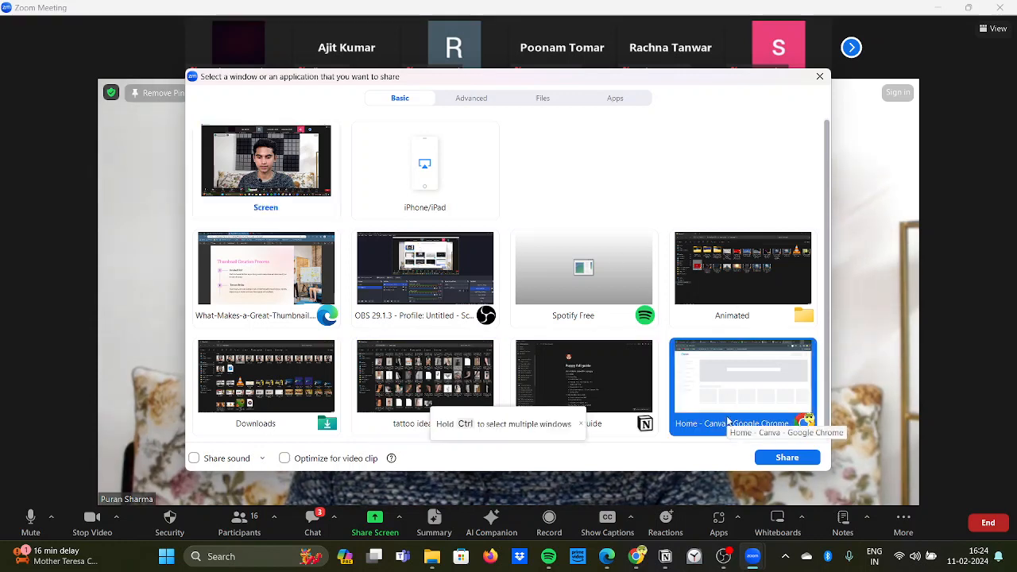
left_click(786, 458)
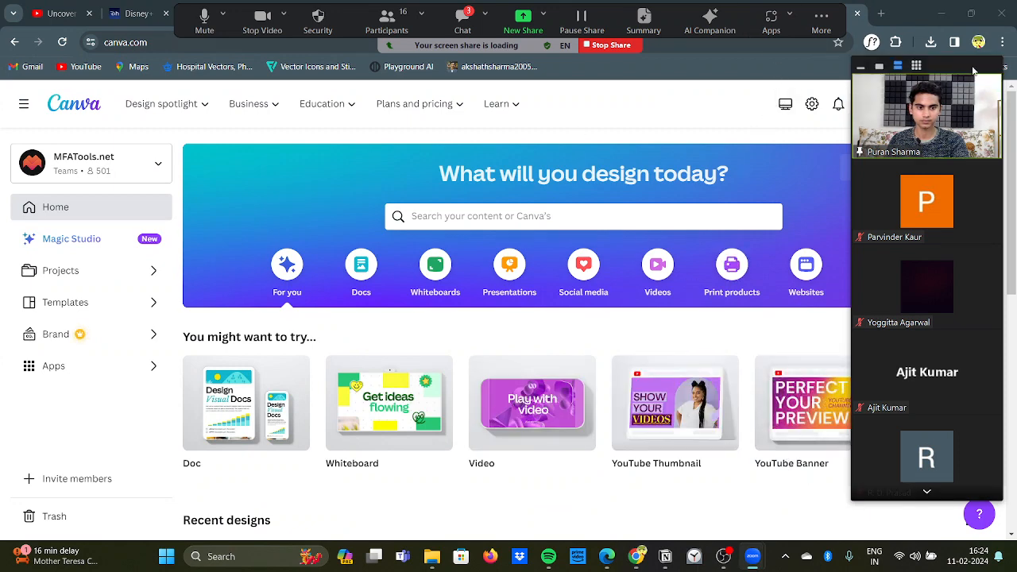
left_click_drag(974, 72, 132, 94)
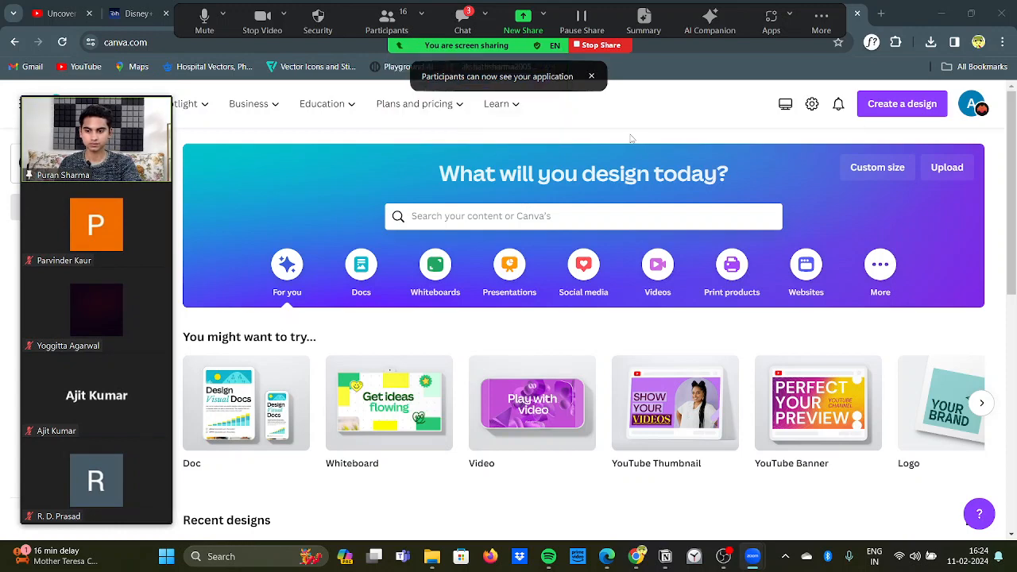
Step: Read the participants' latest messages in the meeting chat and close the chat
left_click(462, 23)
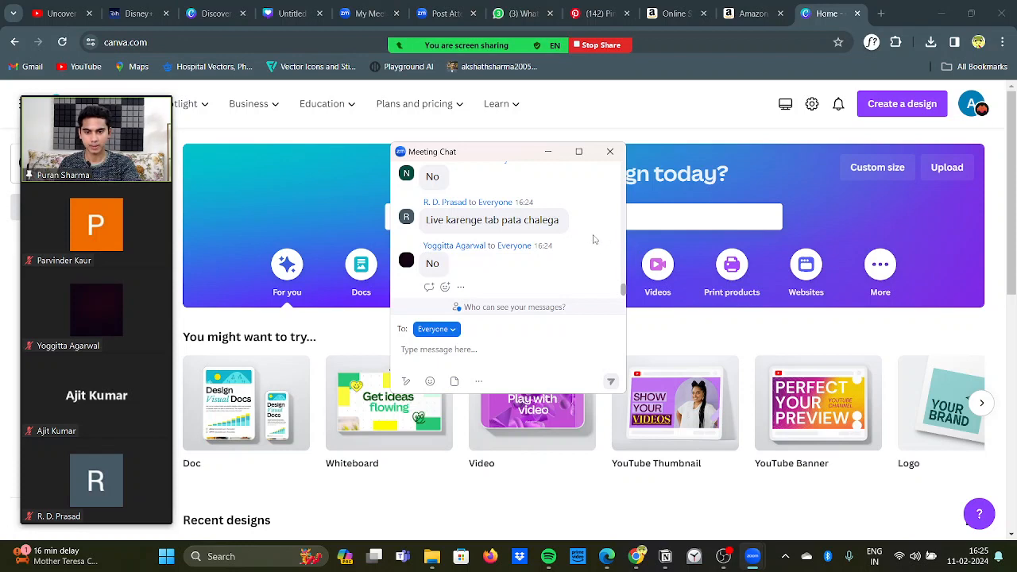
scroll(592, 239, "up", 5)
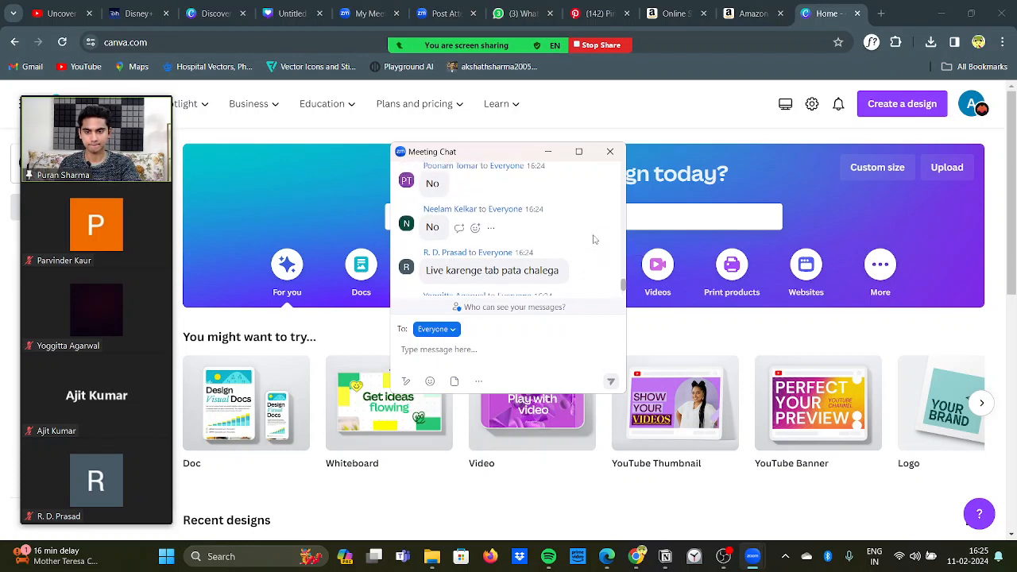
scroll(594, 239, "down", 5)
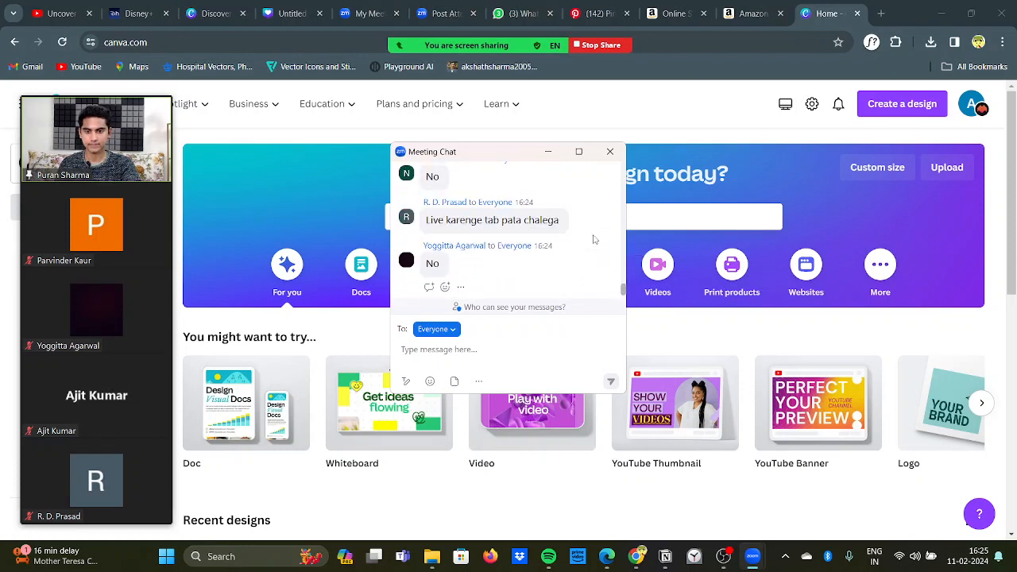
left_click(612, 154)
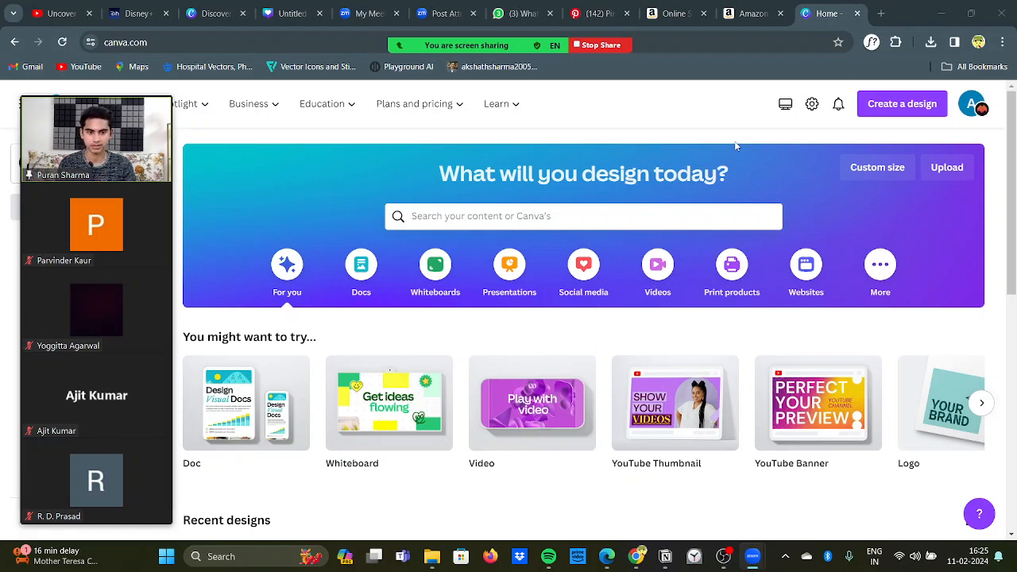
Step: Search Canva's templates for "youtube thumbnail" and open the YouTube Thumbnail category
left_click(923, 112)
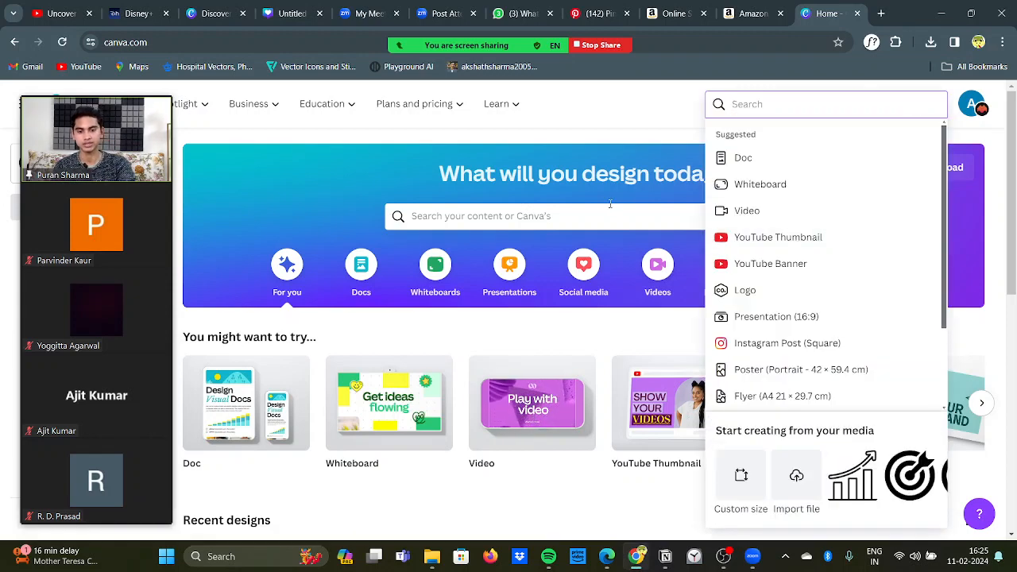
left_click(610, 208)
left_click(517, 218)
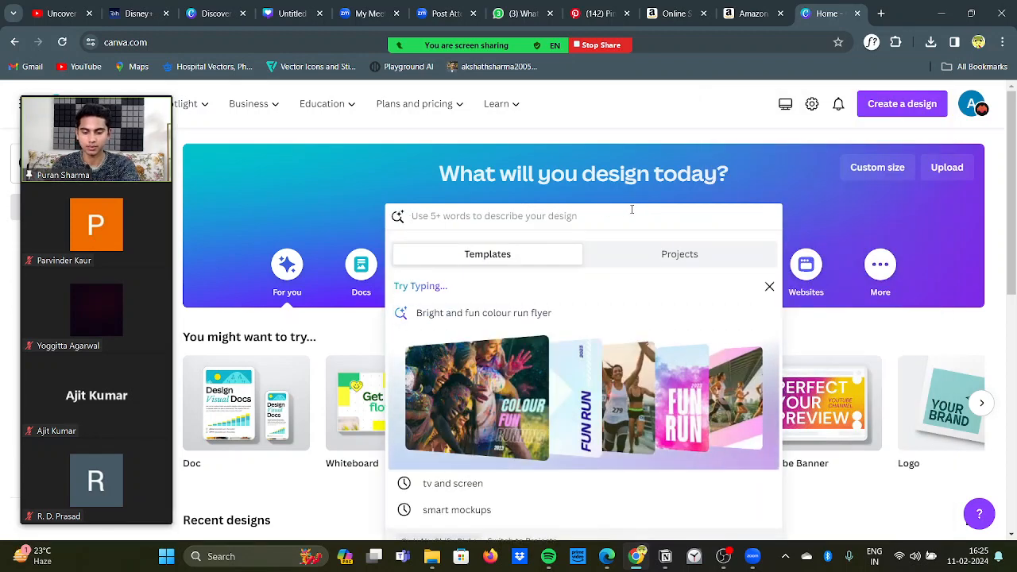
type("youtube thum")
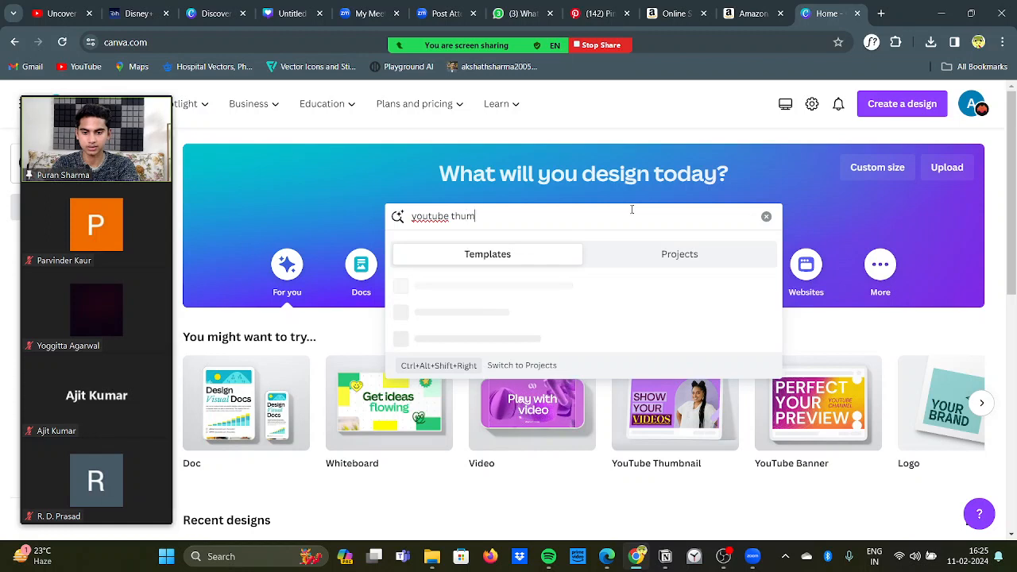
type("bnail")
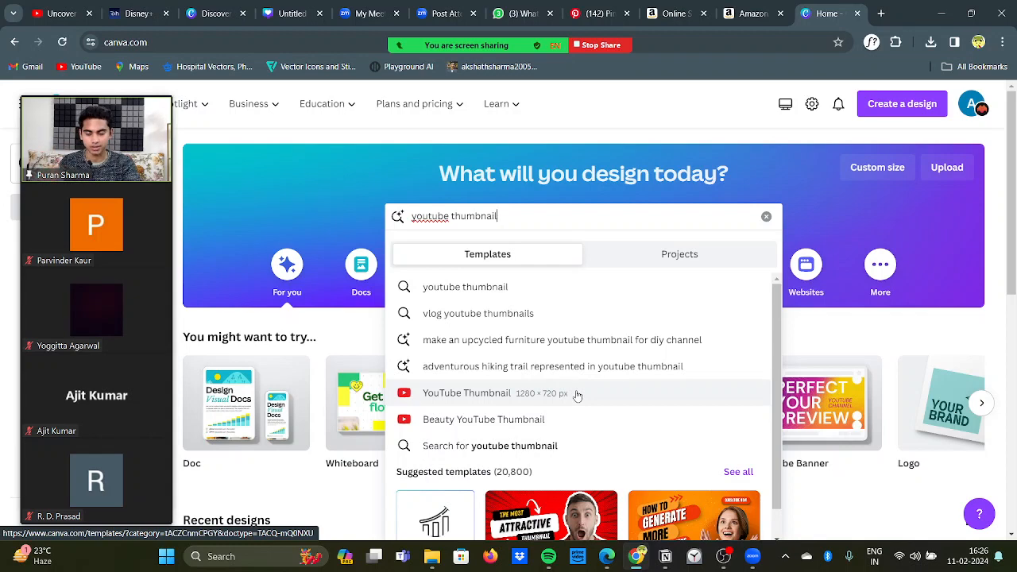
left_click(577, 395)
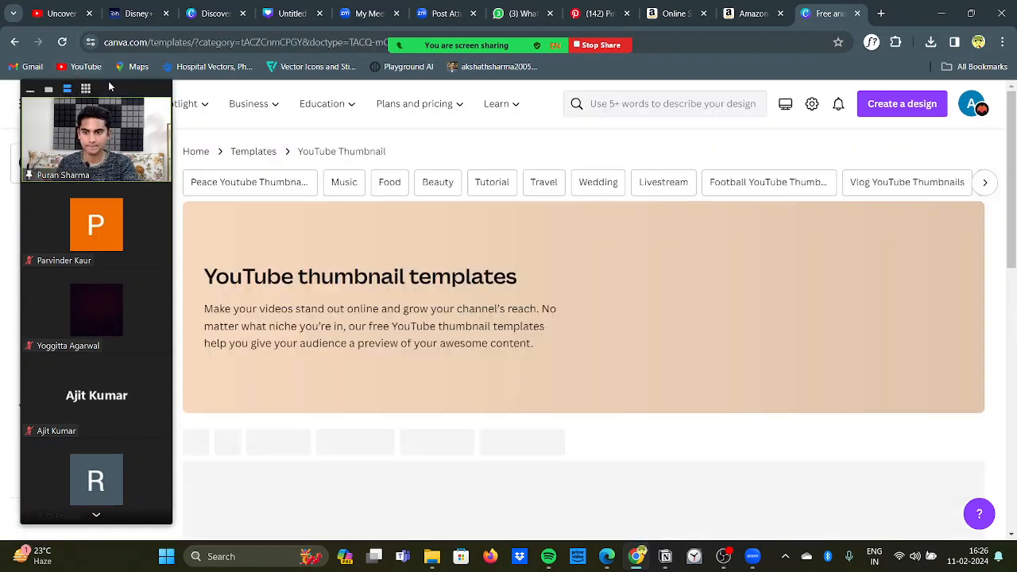
Step: Create a blank 1280 × 720 px YouTube Thumbnail design and move the participant video strip off the editor's design tools
left_click(896, 106)
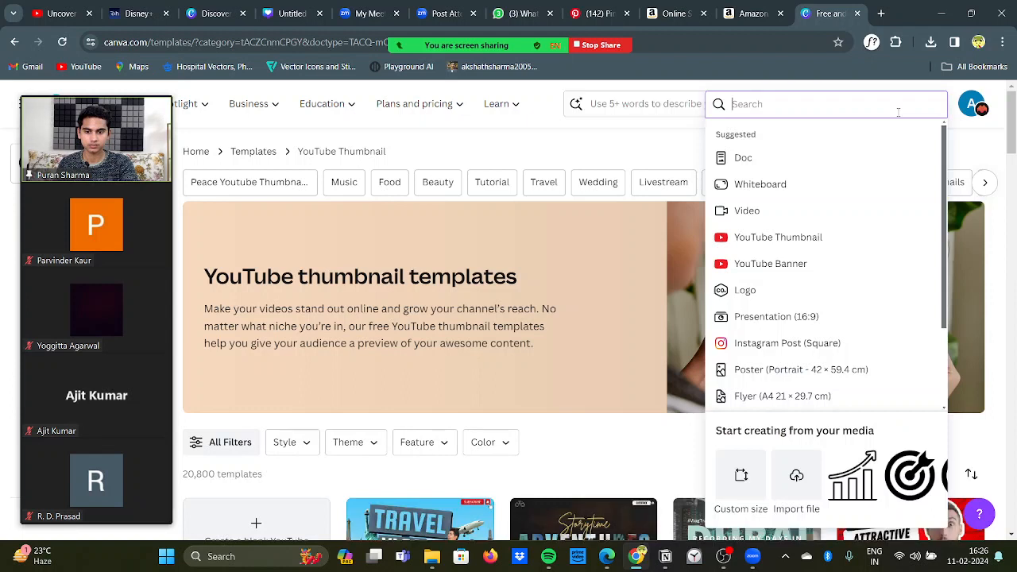
left_click(813, 246)
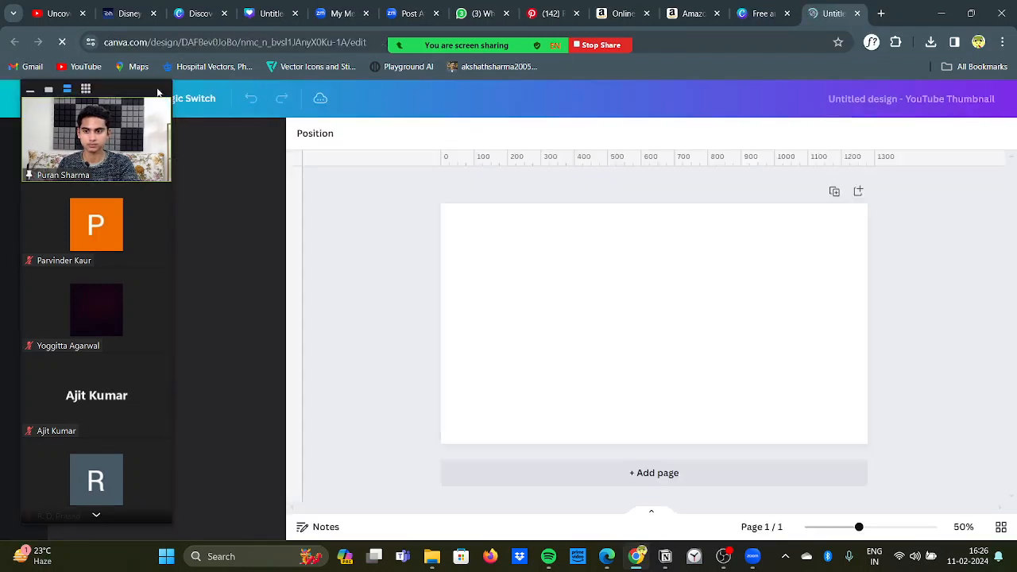
left_click_drag(158, 105, 1016, 87)
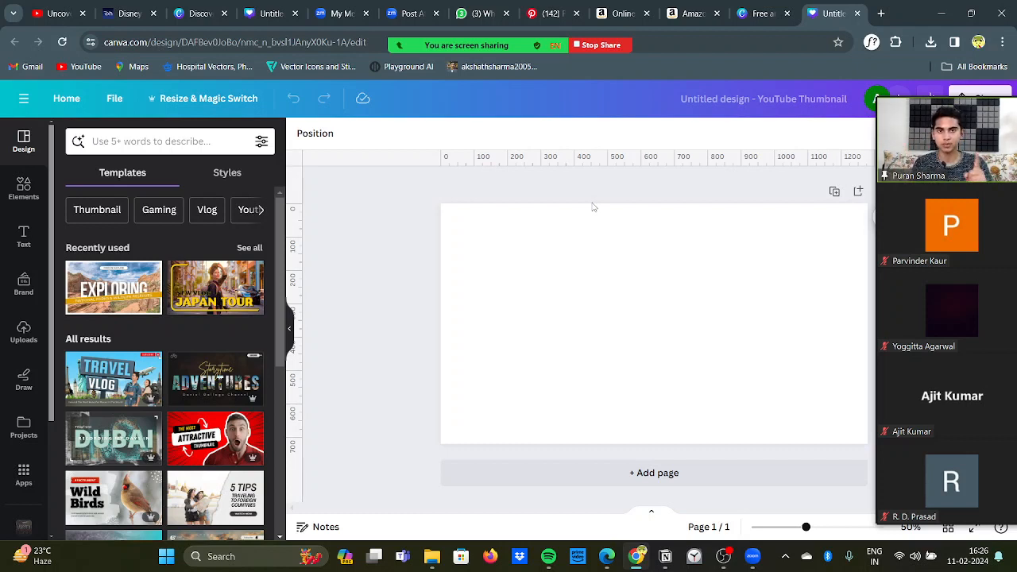
Step: Search the elements for "yellow ball" and place the plain yellow ball photo on the left half of the blank page
left_click(584, 242)
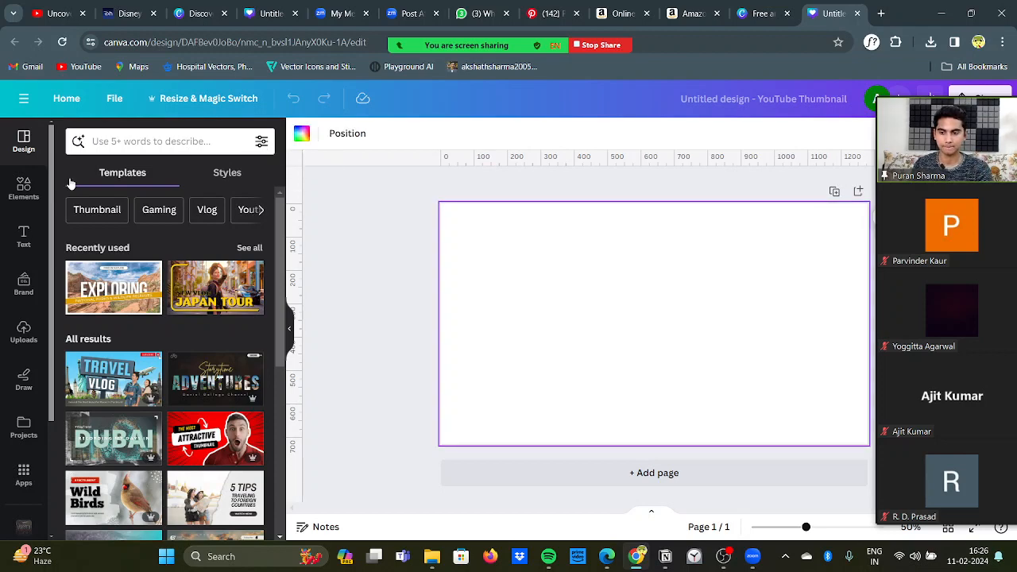
left_click(24, 191)
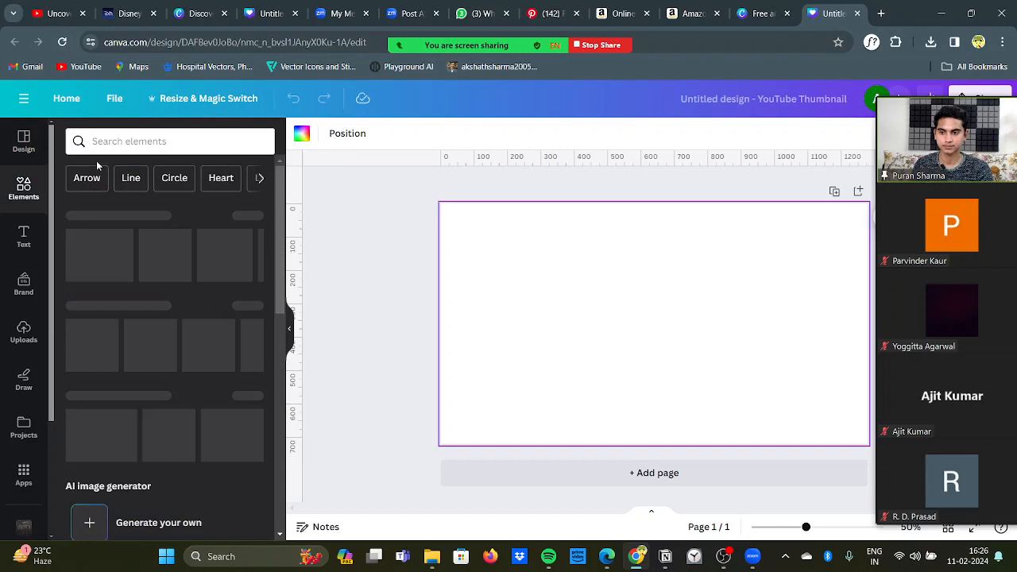
left_click(143, 142)
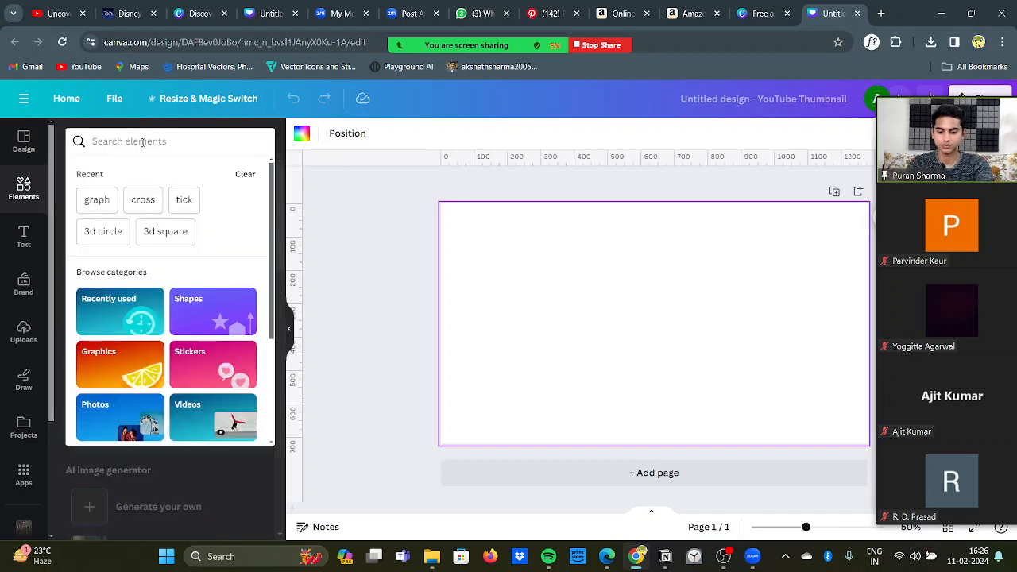
type("ye")
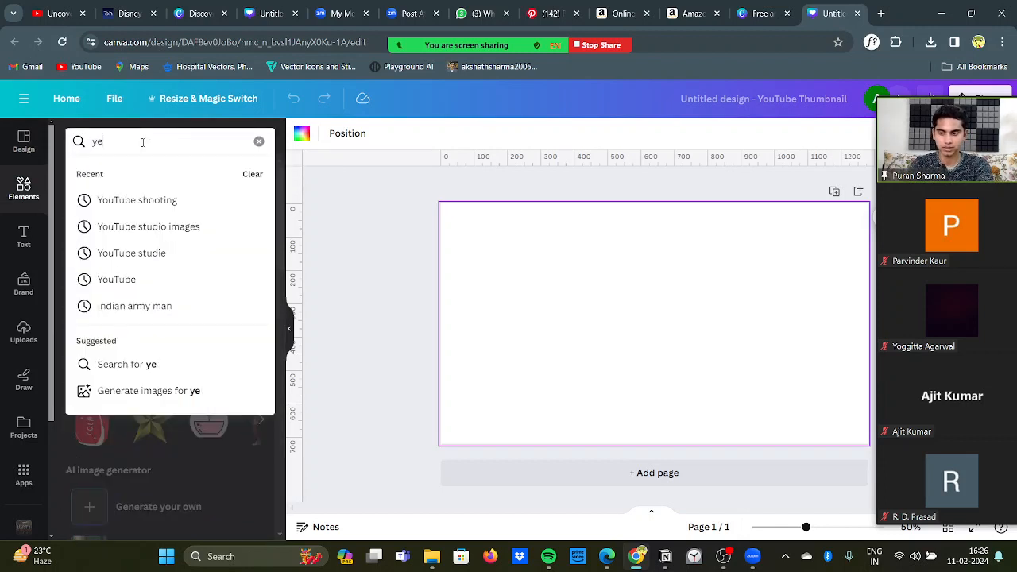
type("llow ball")
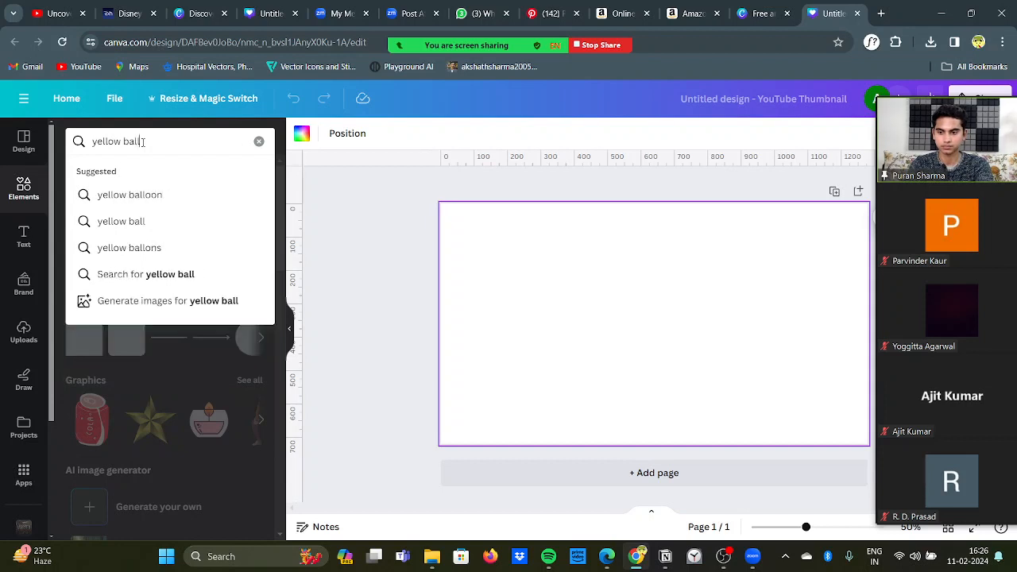
key("Return")
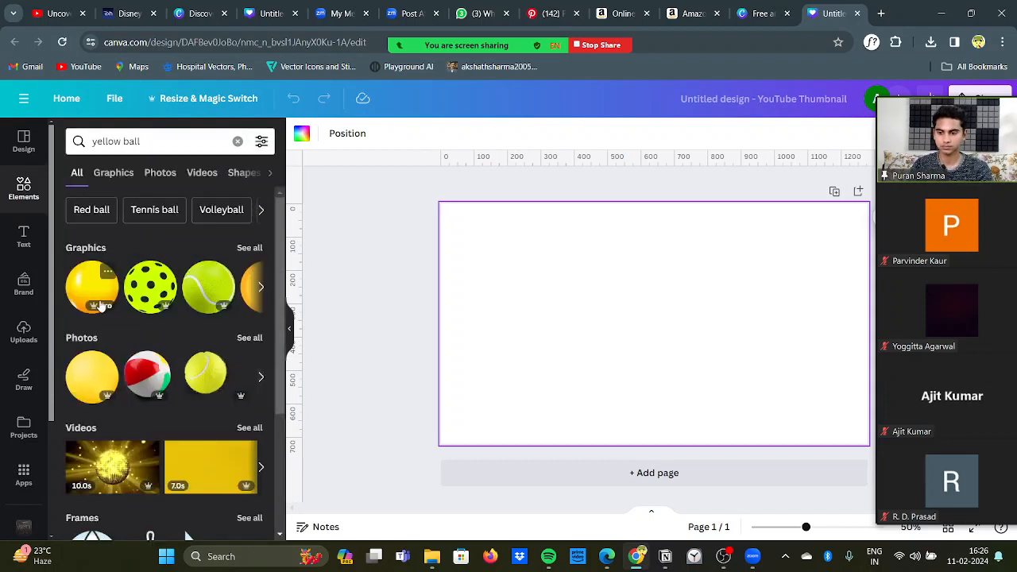
left_click_drag(89, 367, 474, 239)
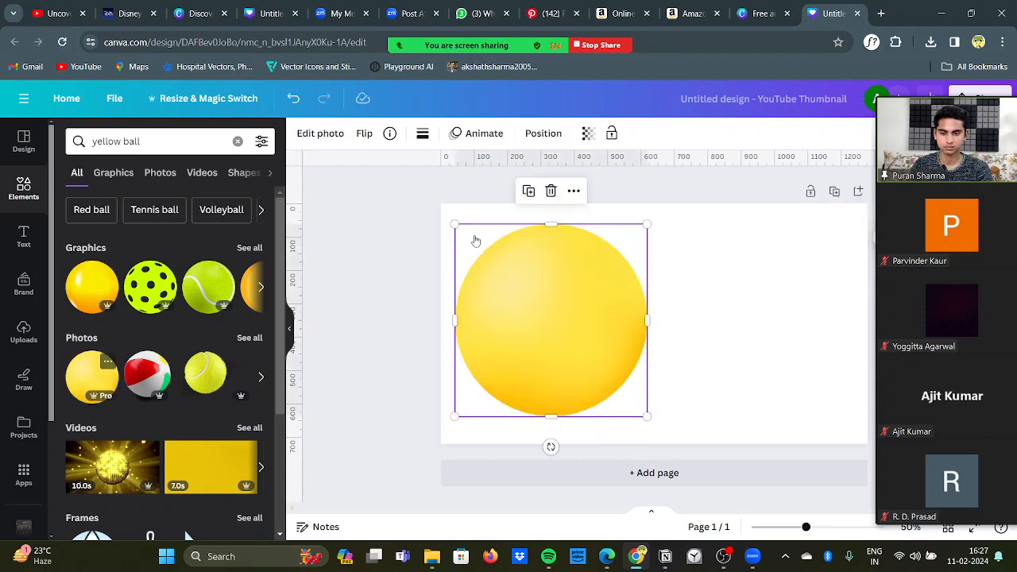
Step: Scale the yellow ball down to about half its size, keeping it in the page's upper-left corner
left_click(355, 286)
left_click(612, 390)
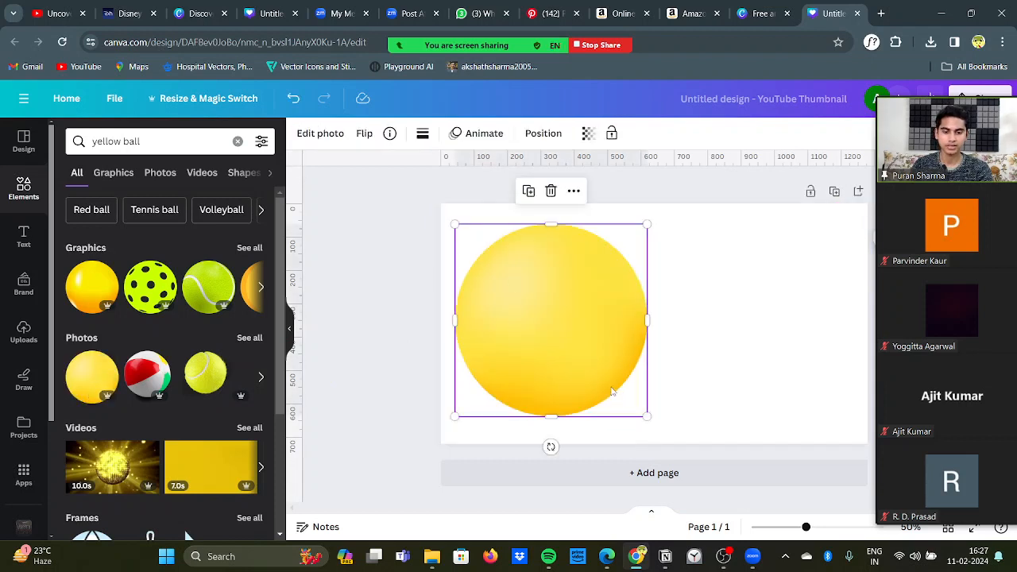
left_click_drag(648, 414, 547, 316)
left_click(382, 304)
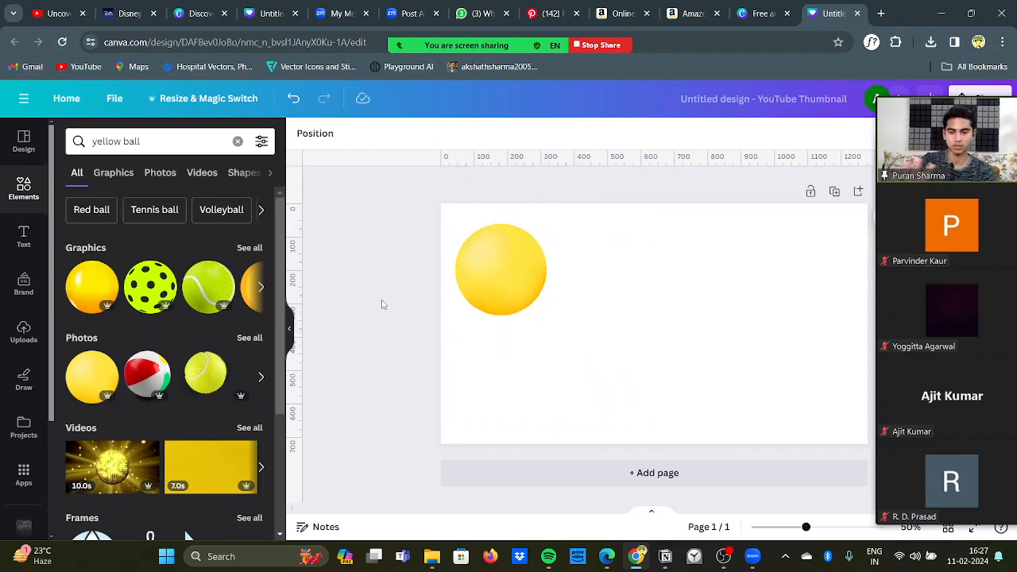
Step: Search the elements for "white ball" and place the plain white circle graphic directly to the right of the yellow ball
left_click(168, 148)
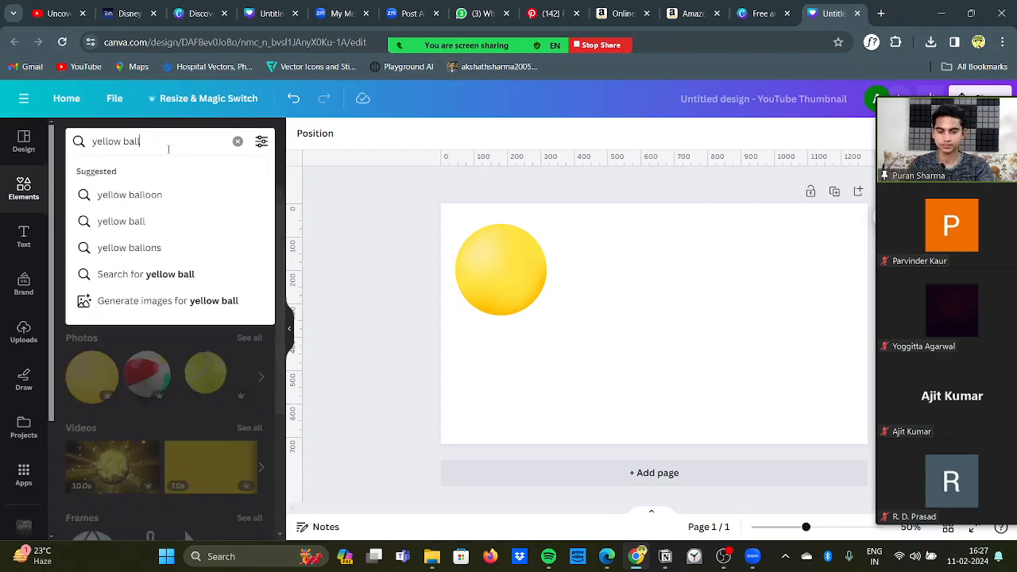
key("ctrl+a")
key("BackSpace")
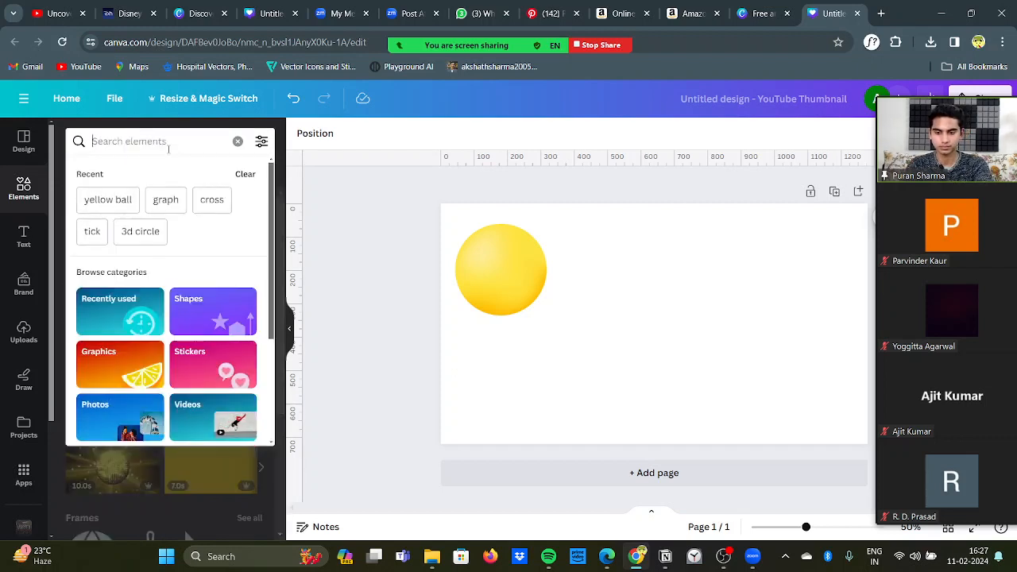
type("white")
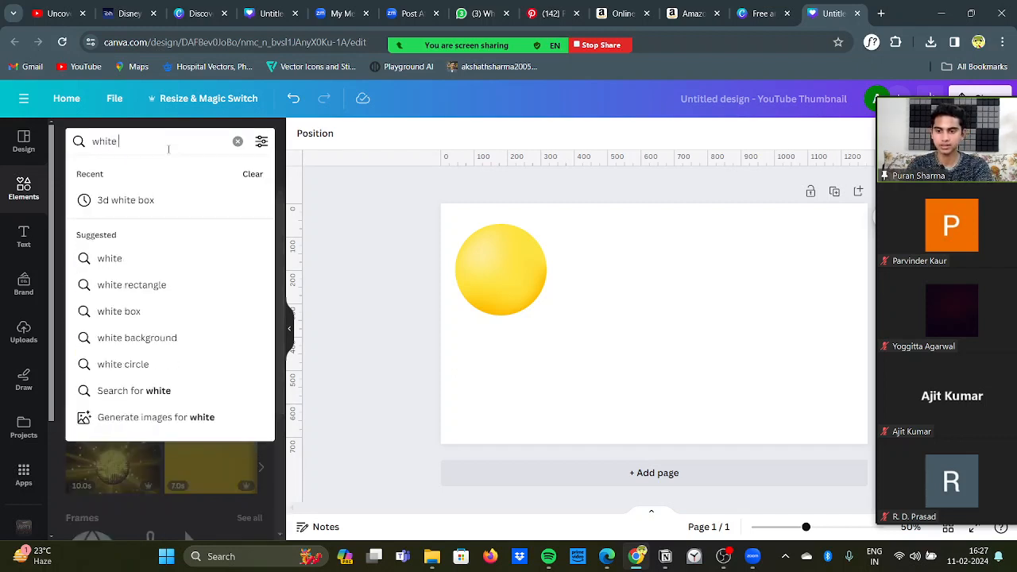
type(" ball")
key("Return")
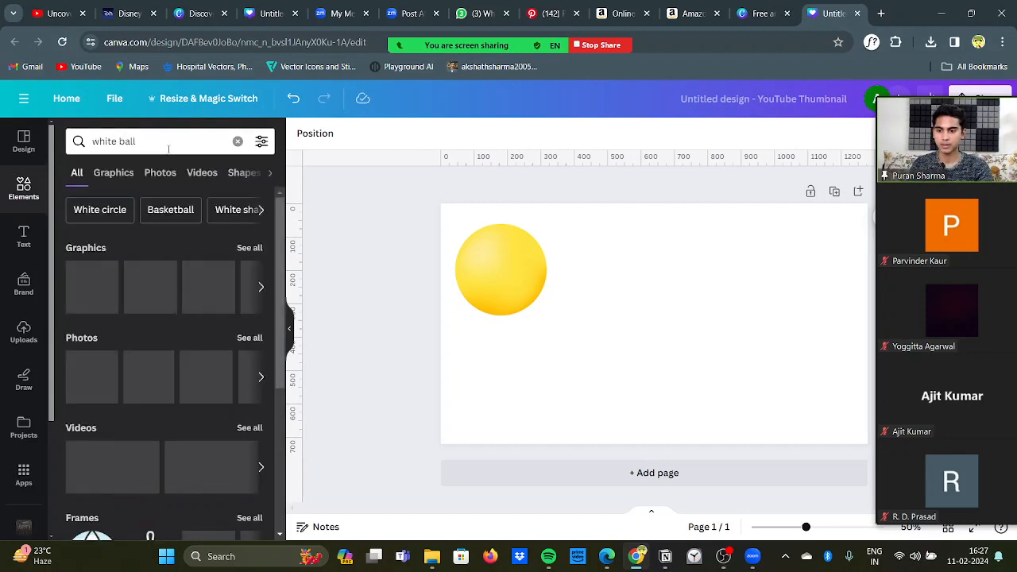
left_click_drag(95, 302, 593, 270)
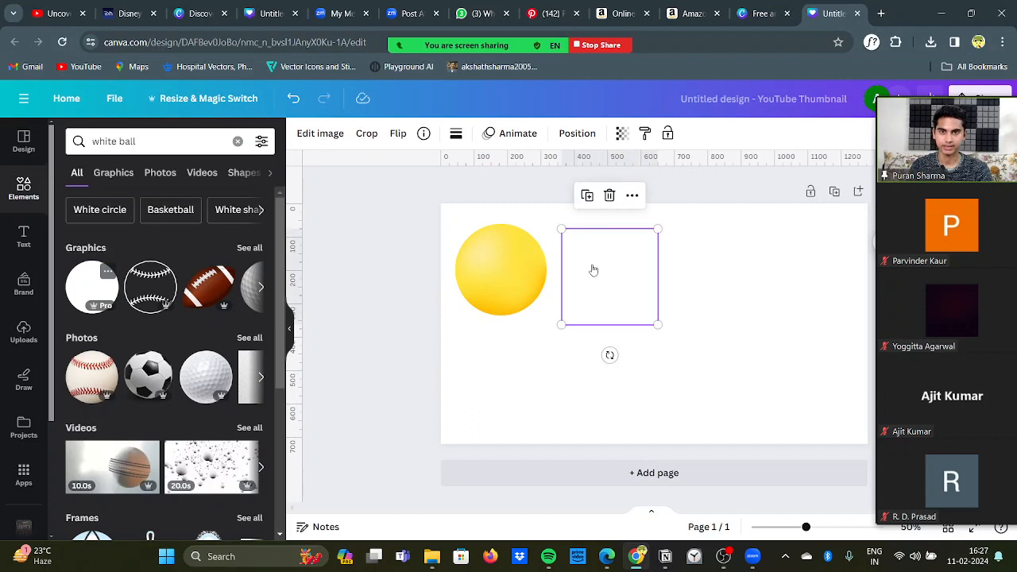
Step: Change the page's background colour from the default solid colours to medium grey
left_click(457, 213)
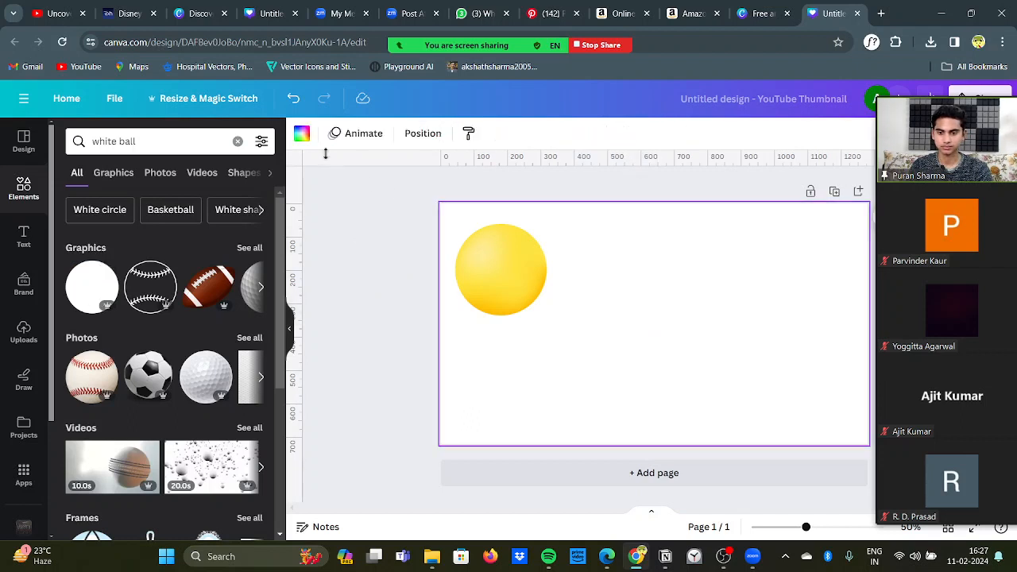
left_click(301, 134)
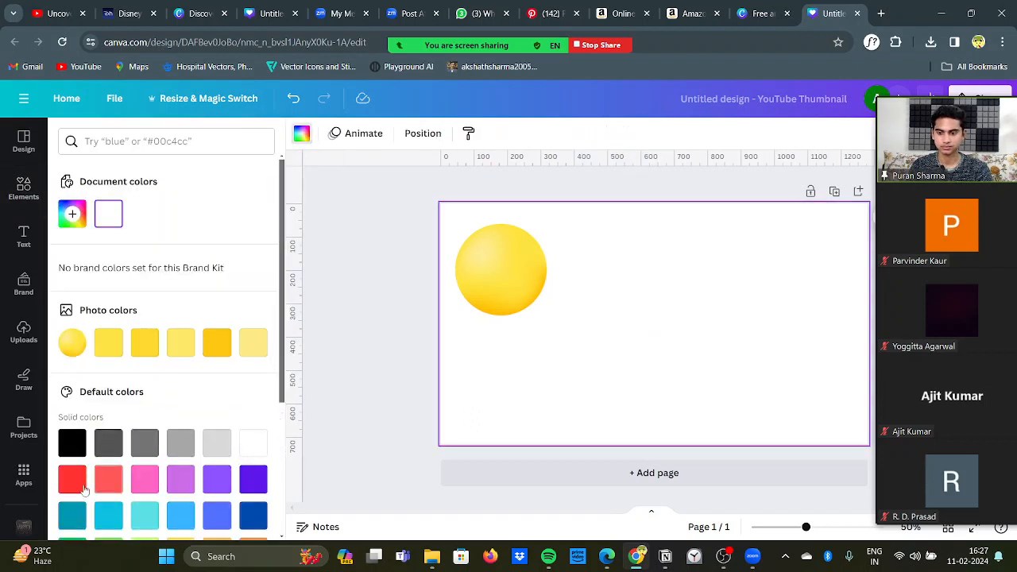
left_click(181, 443)
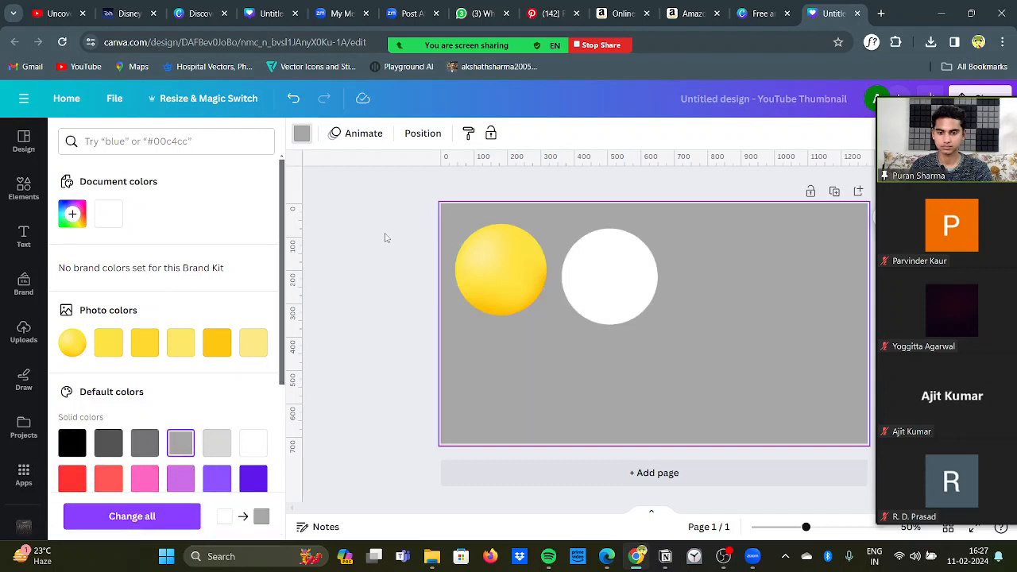
left_click(385, 237)
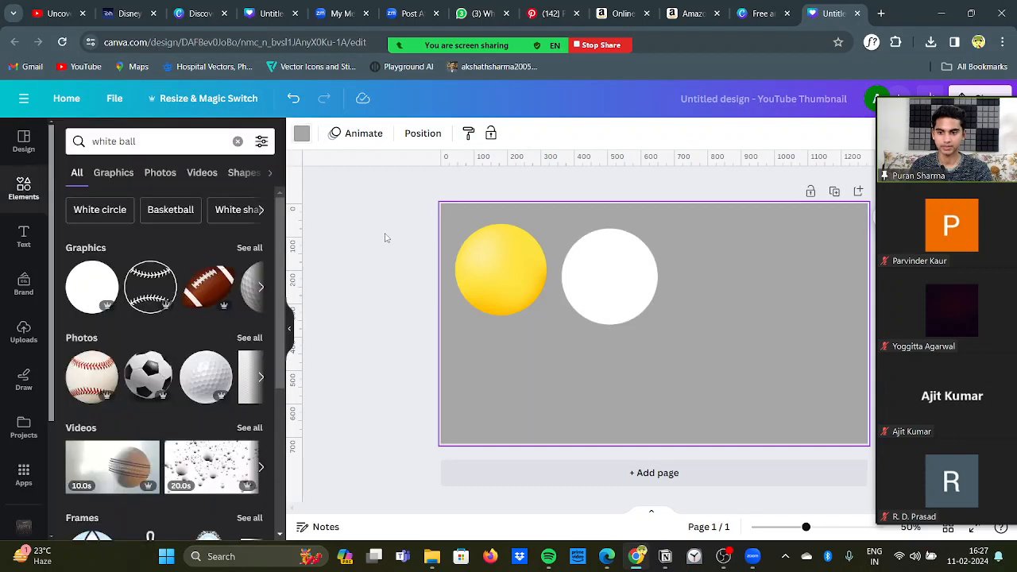
Step: Search the elements for "black ball" and browse through to the full set of matching graphics
left_click(155, 150)
key("ctrl+a")
key("BackSpace")
type("b")
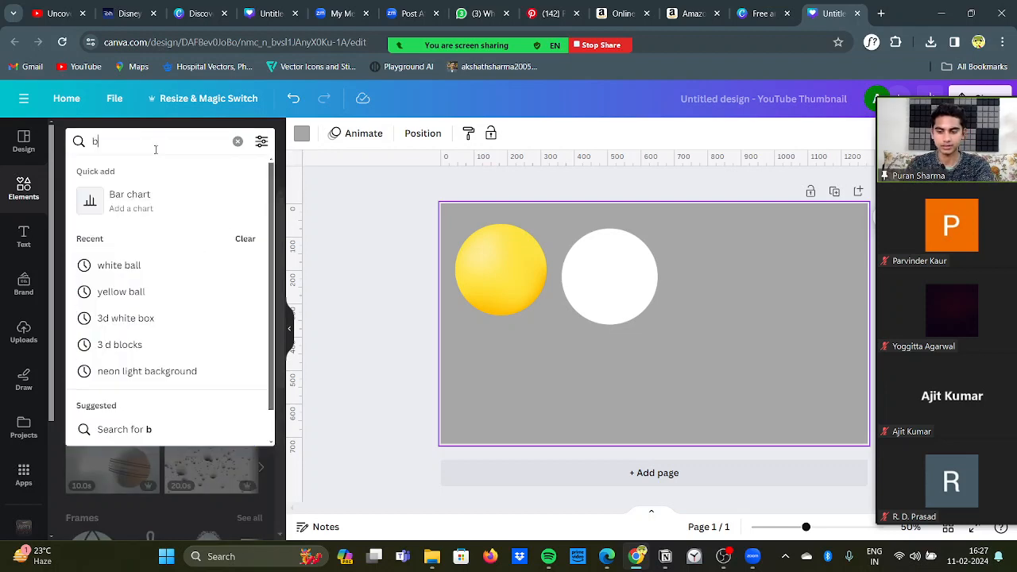
type("lack ball")
key("Return")
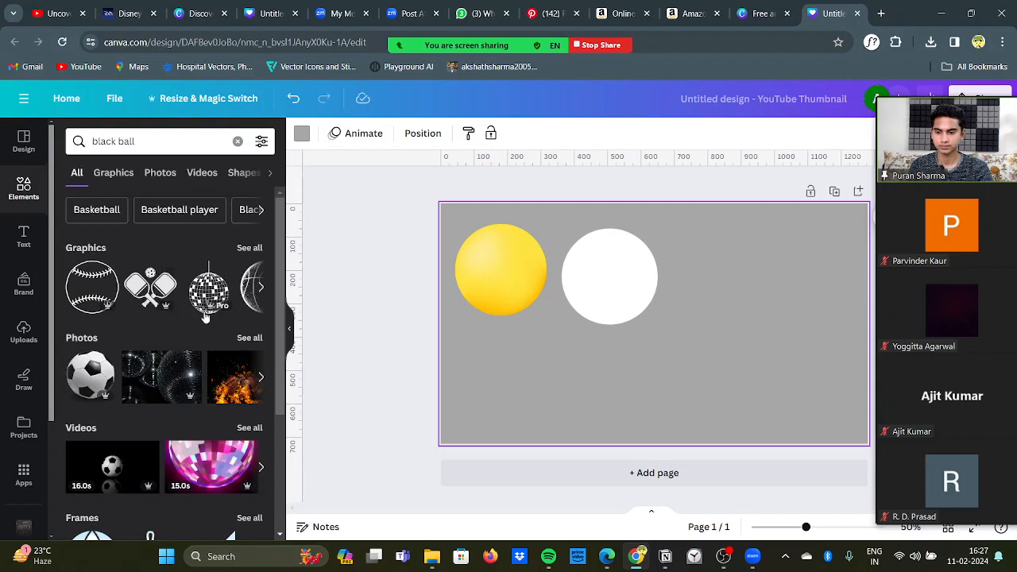
left_click(263, 290)
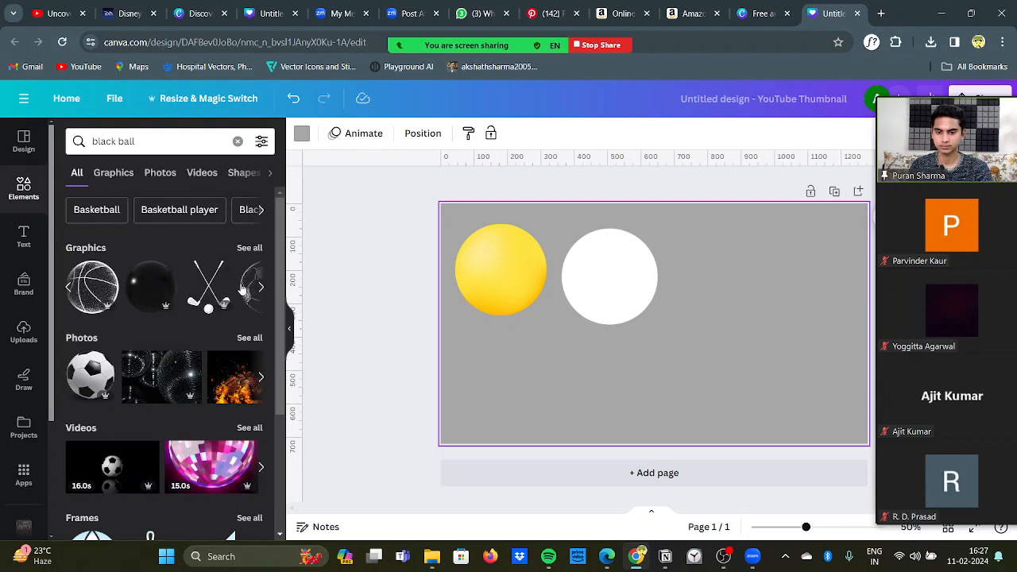
left_click(261, 288)
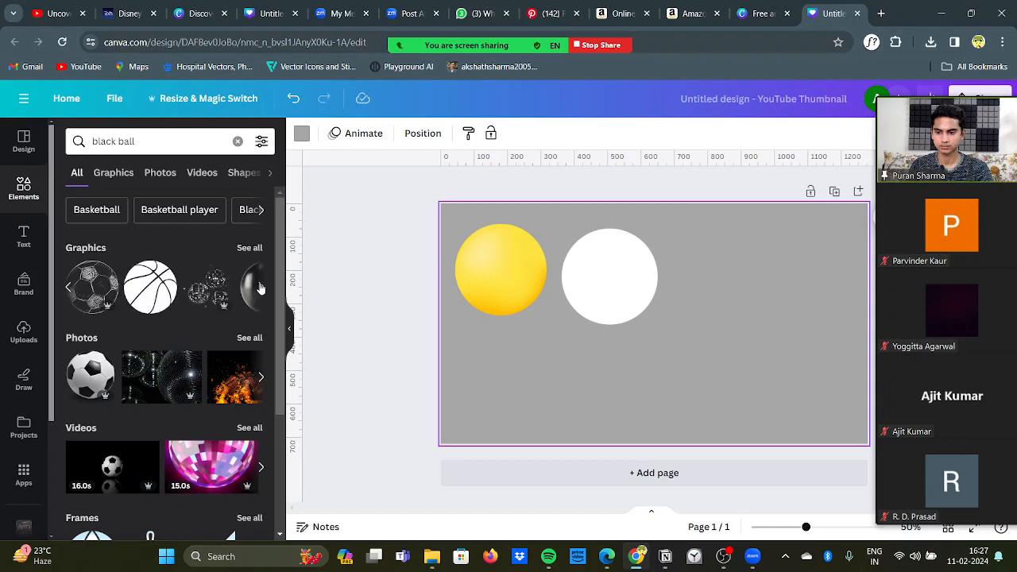
left_click(260, 288)
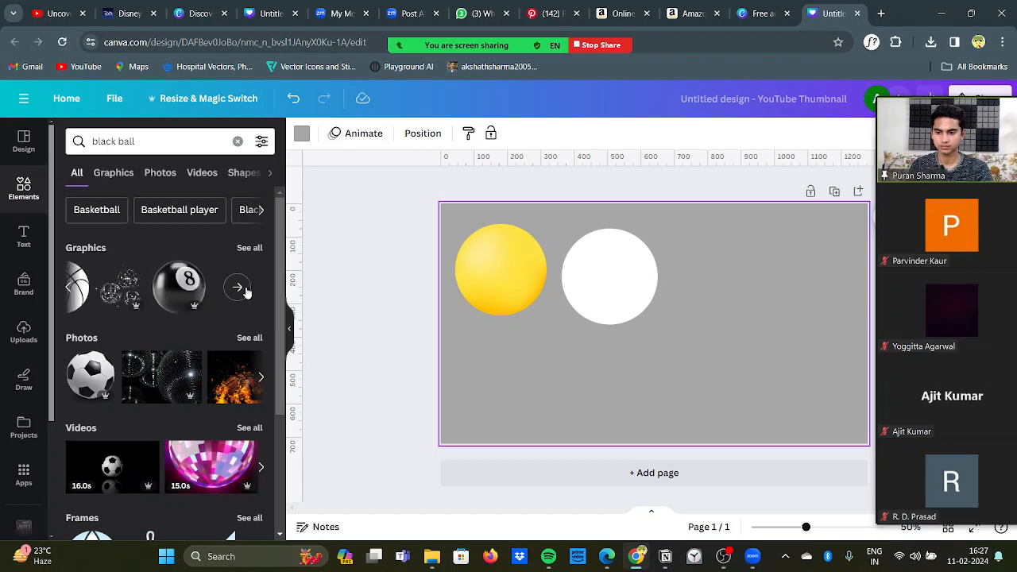
left_click(243, 291)
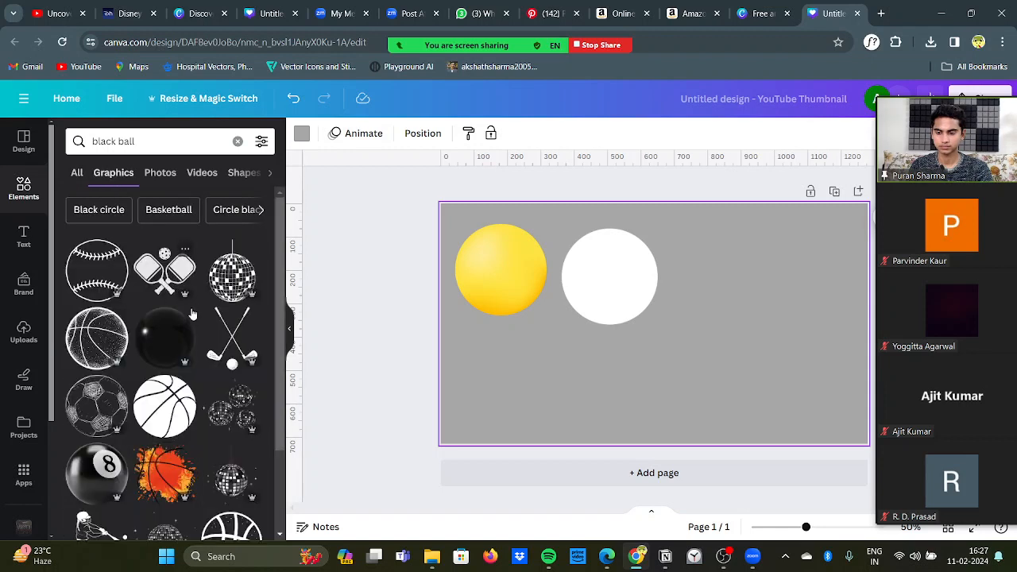
Step: Place the glossy black ball graphic to the right of the white circle, undoing a first placement that fills the page background
left_click_drag(159, 338, 711, 229)
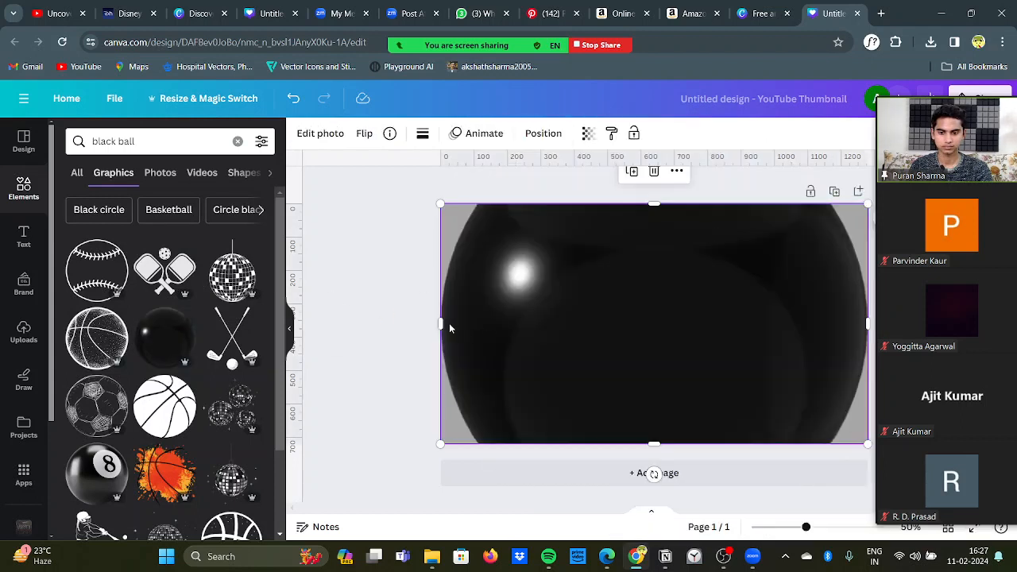
key("ctrl+z")
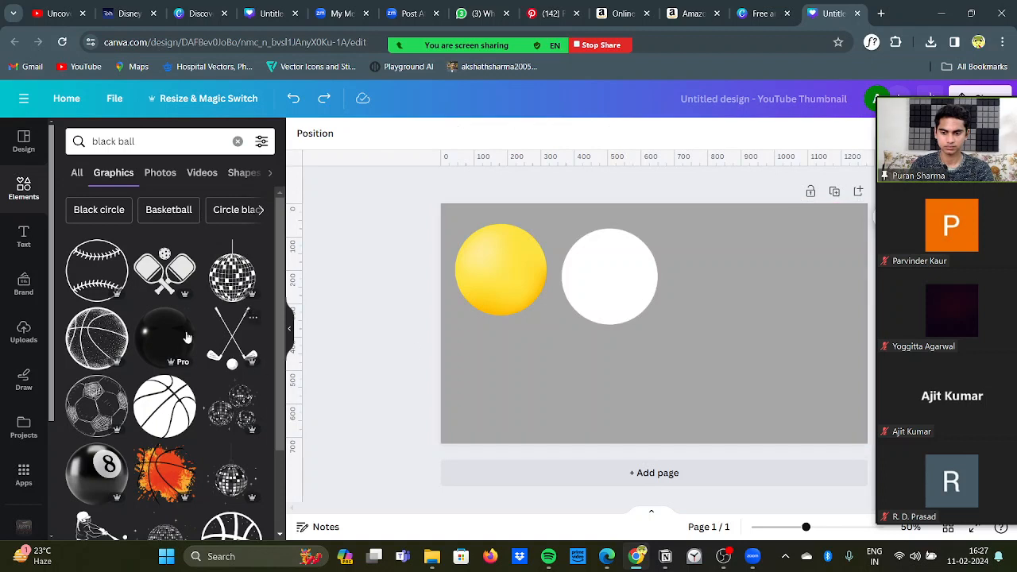
left_click_drag(175, 331, 721, 271)
Step: Search the elements for "grey ball" and place the plain dark grey ball graphic on the lower part of the page
left_click(182, 141)
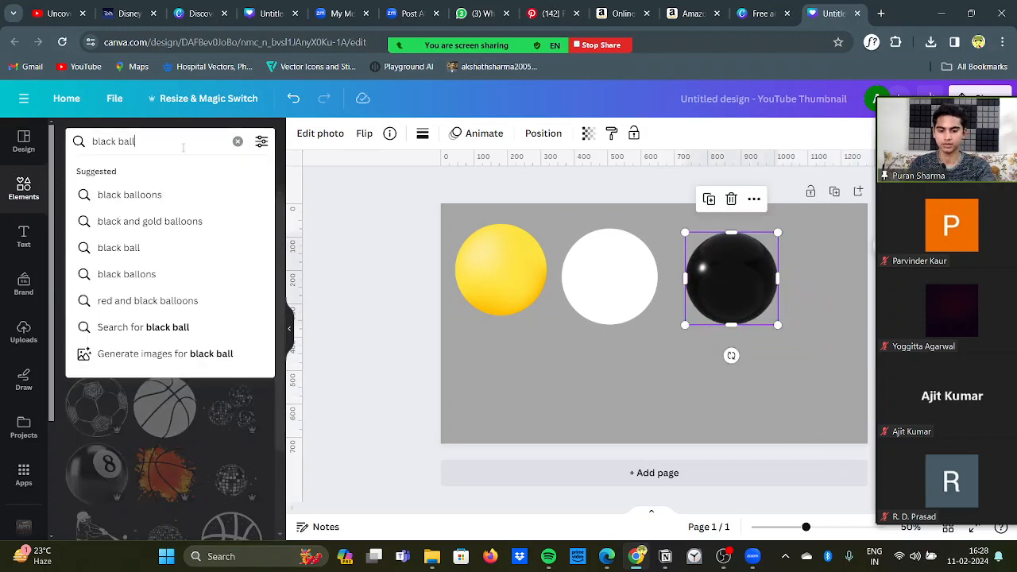
key("ctrl+a")
key("BackSpace")
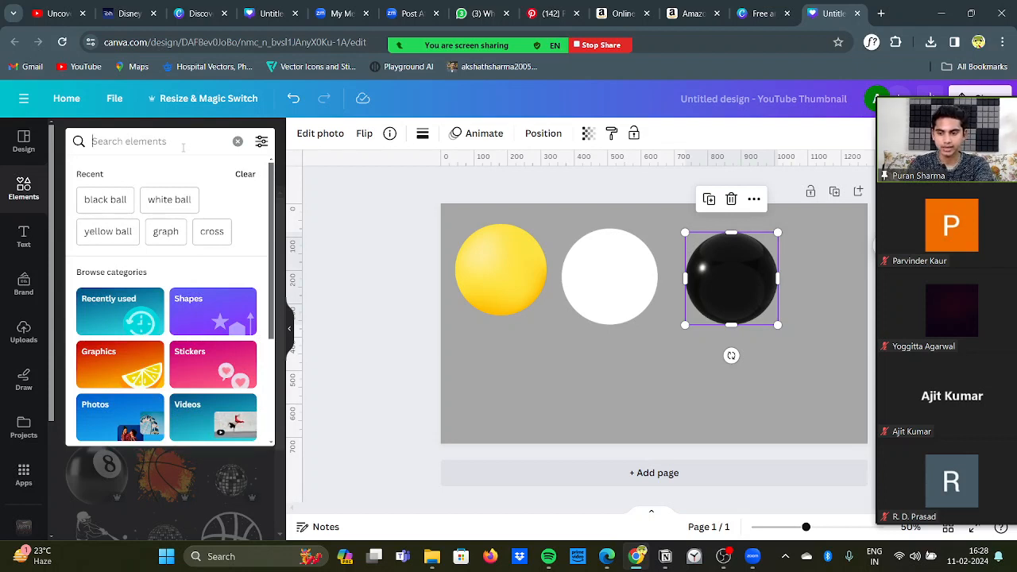
type("grey")
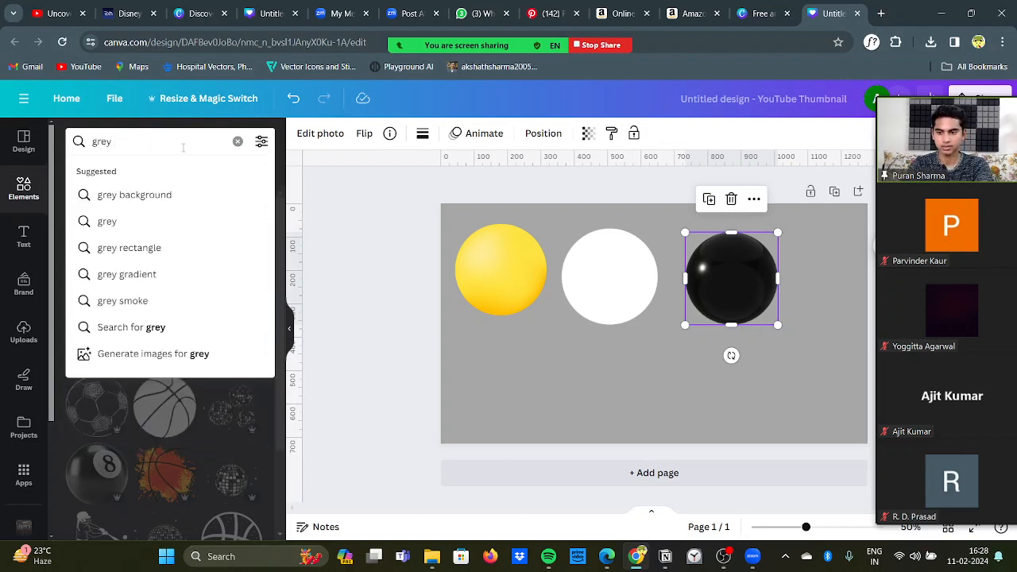
type(" ball")
key("Return")
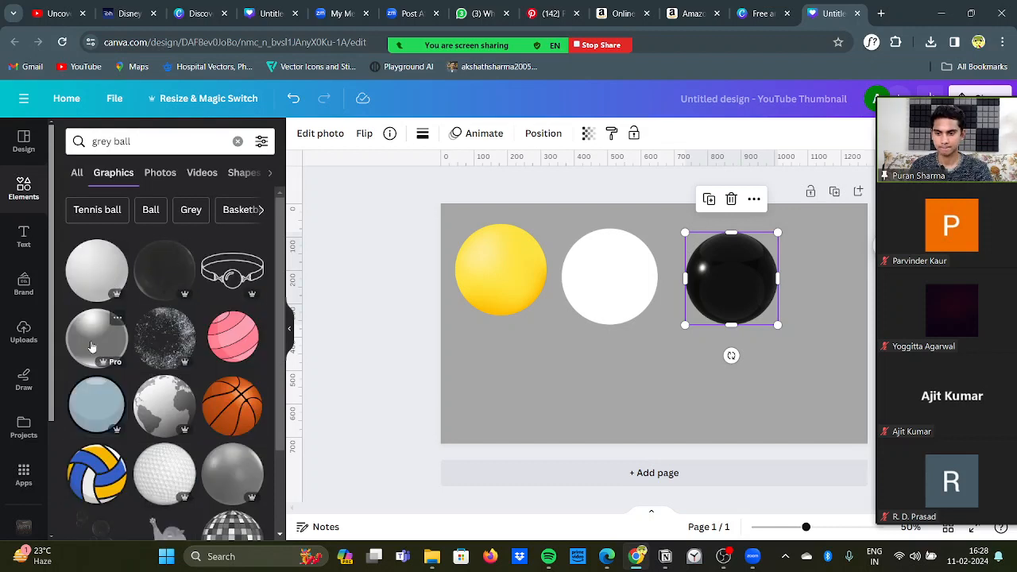
left_click_drag(229, 487, 492, 346)
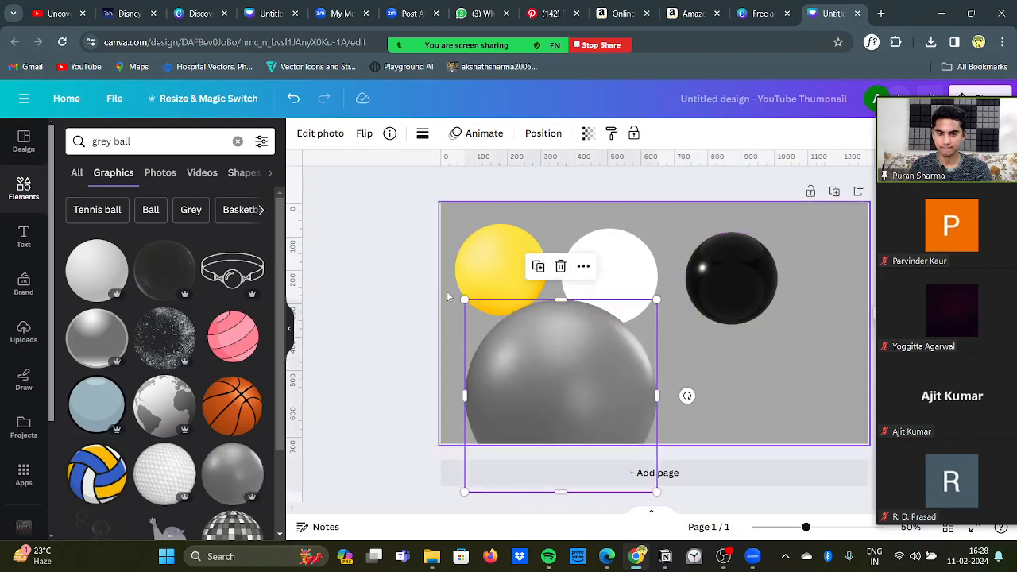
Step: Scale the grey ball down to about half its size and move it directly below the yellow ball
left_click_drag(464, 300, 548, 384)
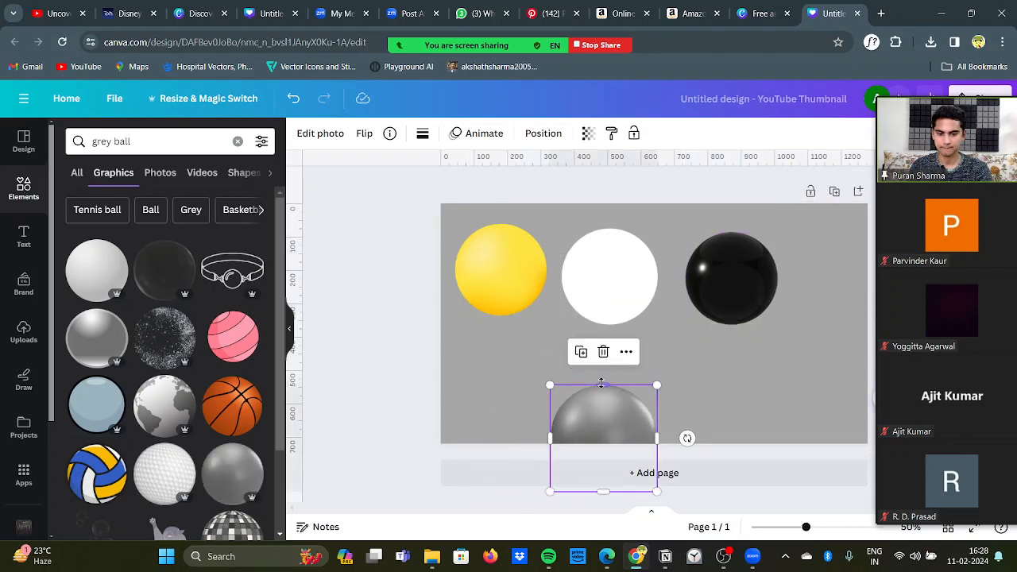
left_click_drag(609, 408, 529, 351)
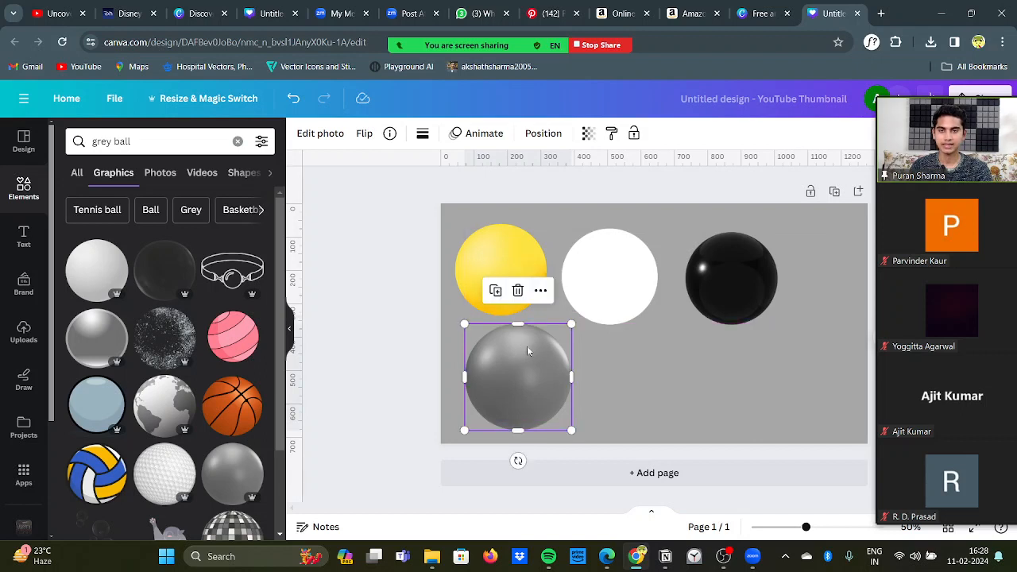
left_click(401, 332)
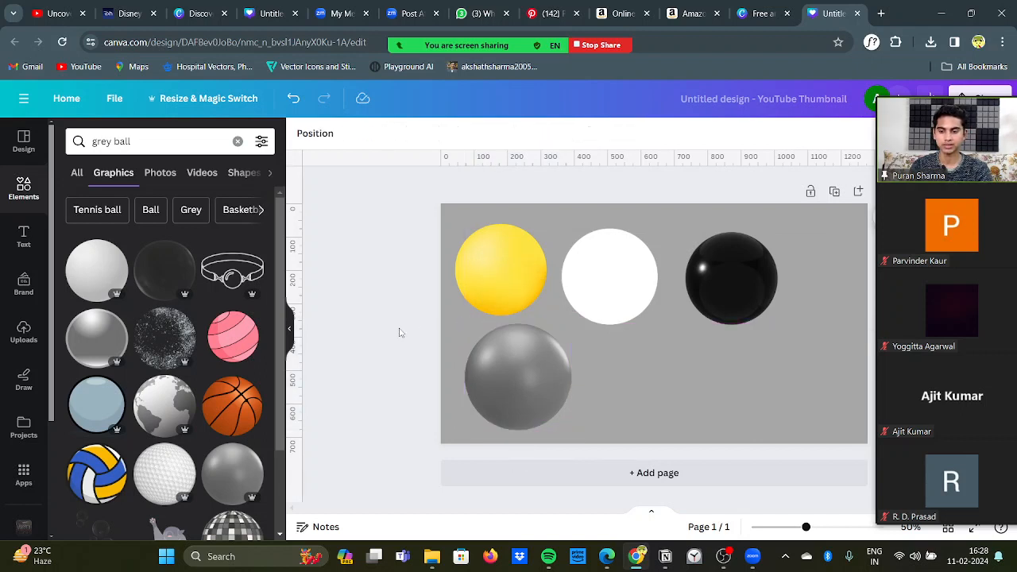
Step: Search the element graphics for "orange ball"
left_click(152, 146)
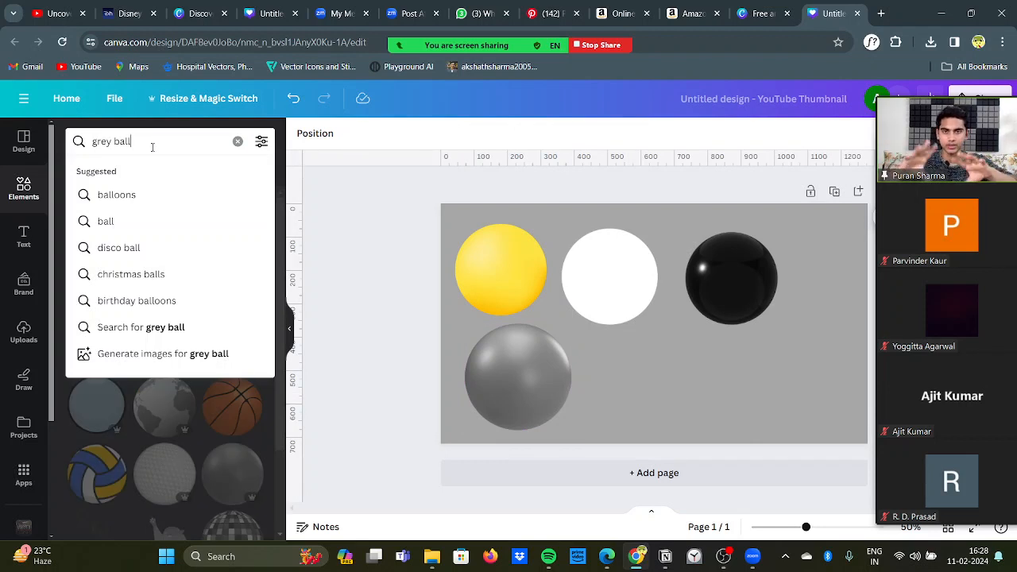
key("BackSpace")
key("BackSpace")
key("BackSpace")
key("BackSpace")
key("BackSpace")
key("BackSpace")
key("BackSpace")
key("BackSpace")
key("BackSpace")
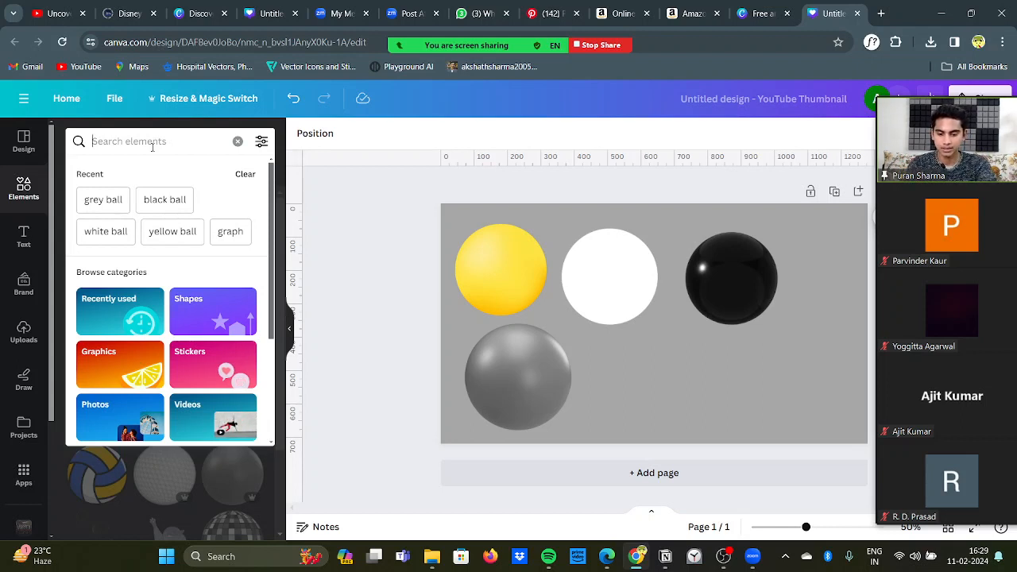
type("ye")
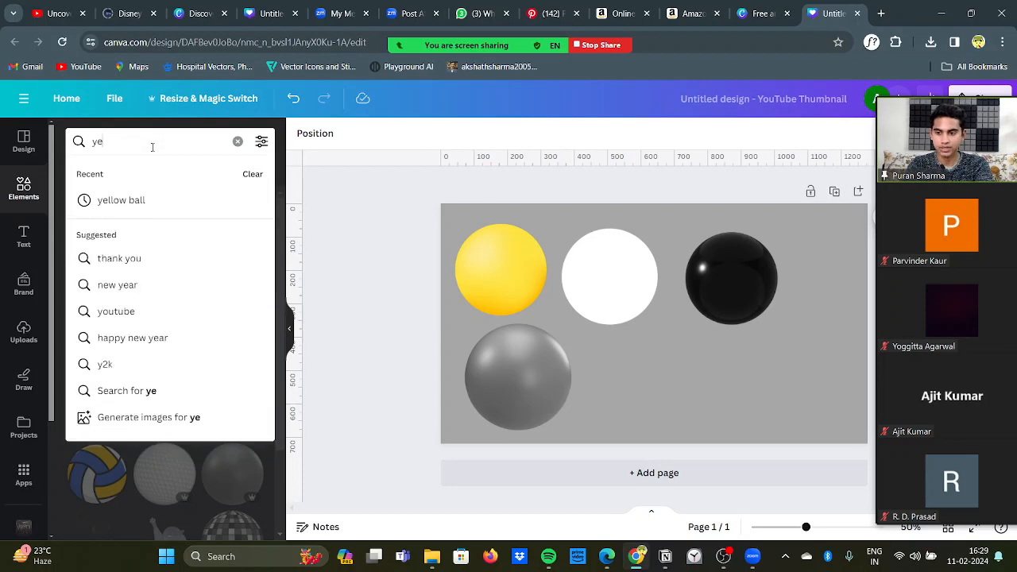
key("BackSpace")
key("BackSpace")
type("orange")
key("Return")
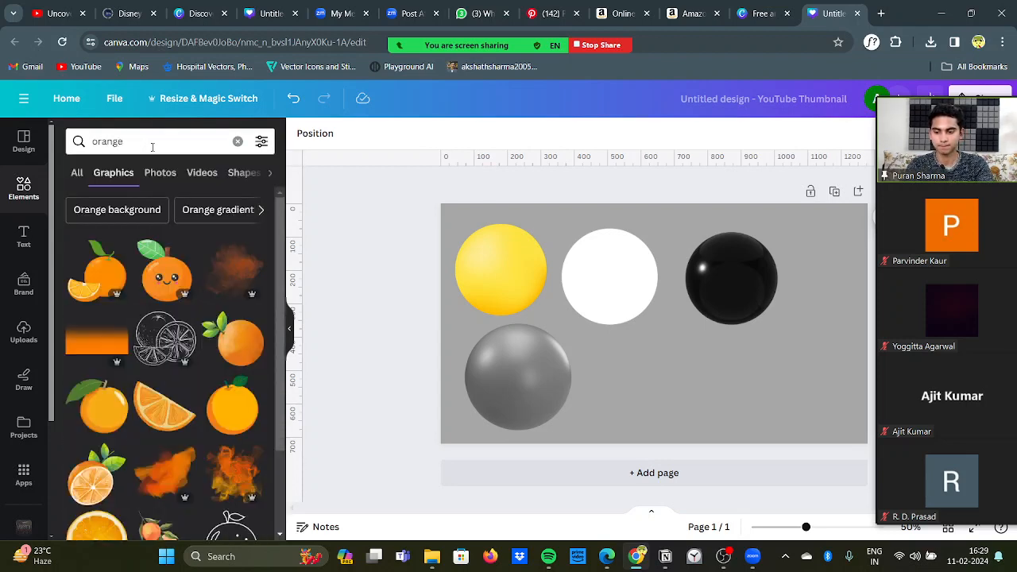
left_click(153, 147)
type("ball")
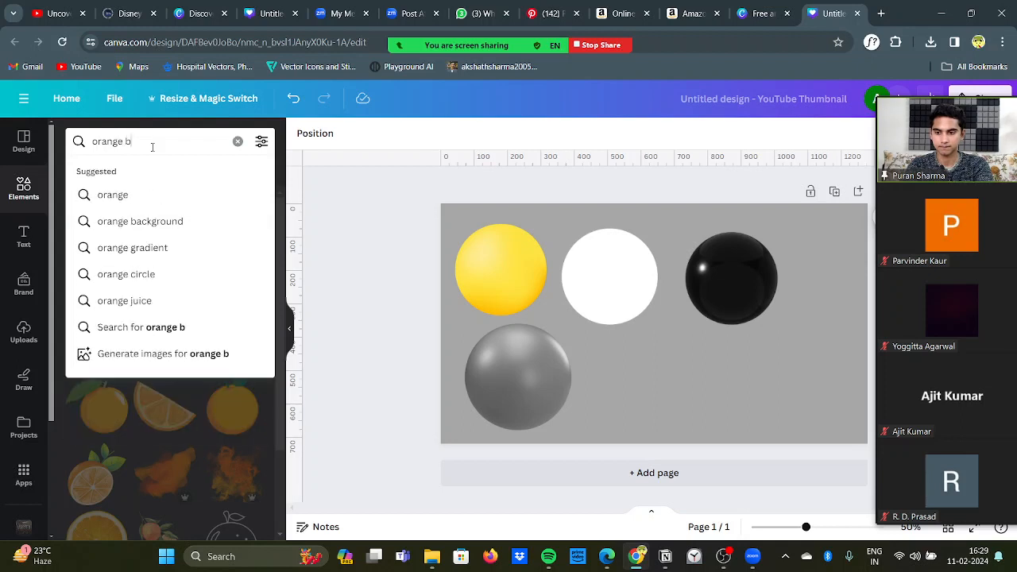
key("Return")
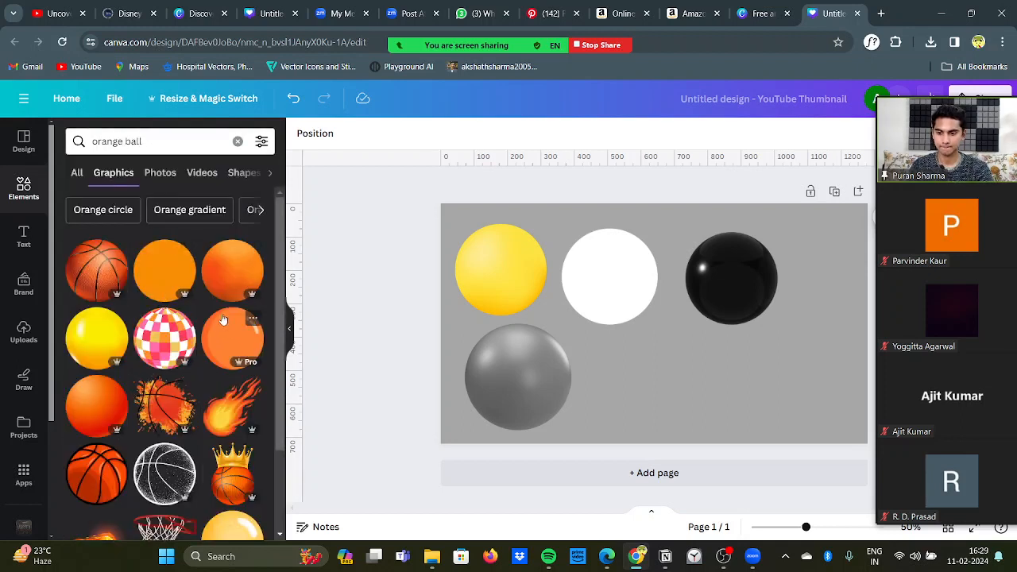
Step: Place the flat orange circle graphic on the page, scale it down and lay it over the yellow ball
mouse_move(82, 425)
left_mouse_down()
mouse_move(434, 289)
mouse_move(93, 434)
left_mouse_up()
left_click_drag(155, 282, 468, 281)
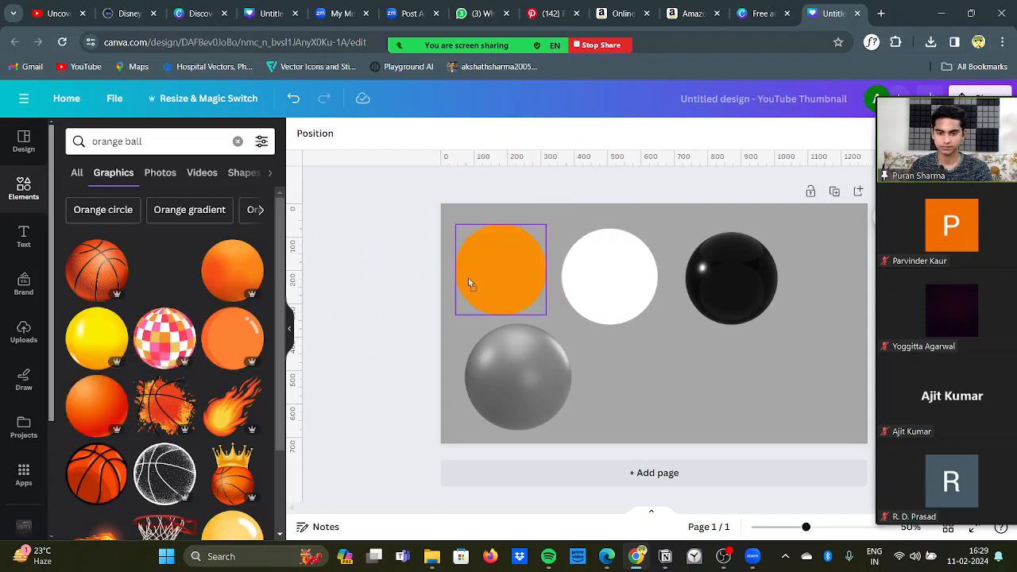
left_click_drag(513, 308, 617, 347)
left_click_drag(597, 305, 723, 430)
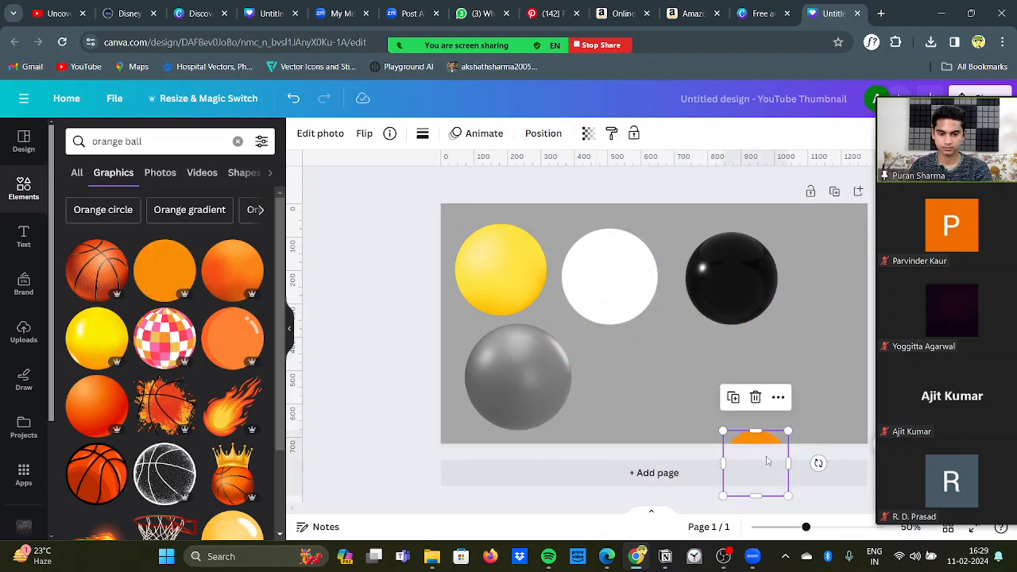
left_click_drag(767, 455, 506, 268)
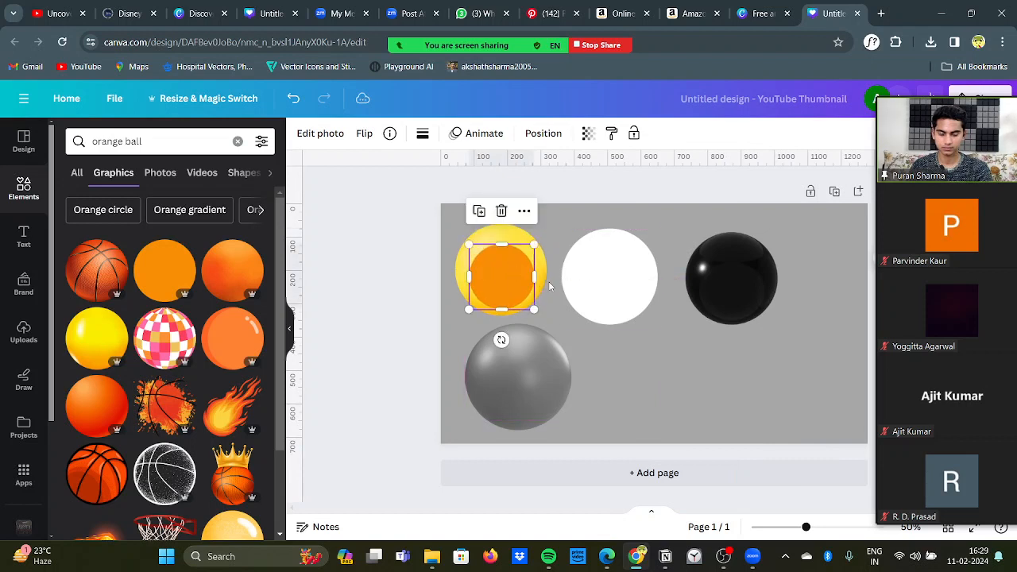
left_click(387, 307)
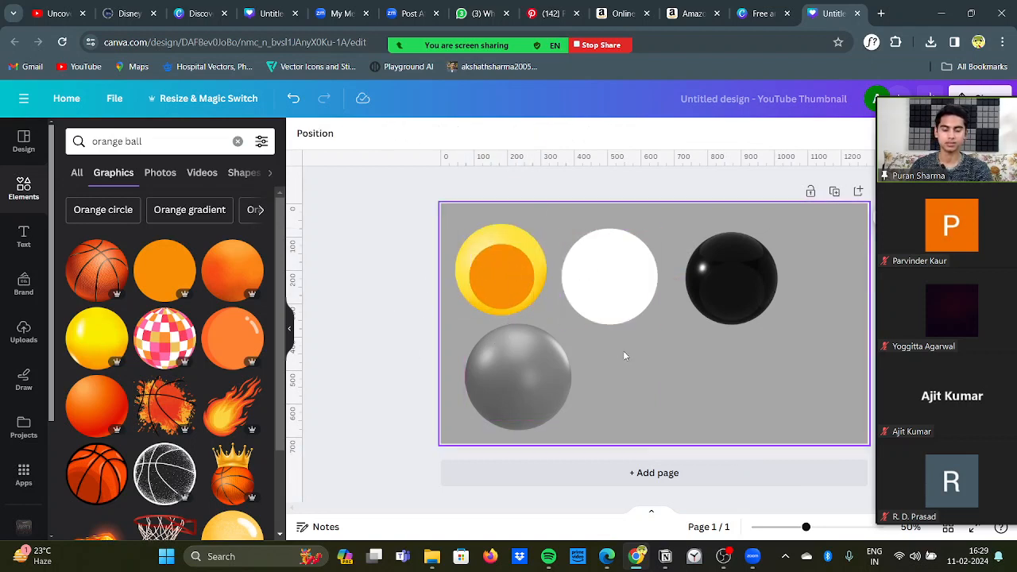
Step: Delete the orange circle lying on top of the yellow ball
scroll(624, 355, "down", 4)
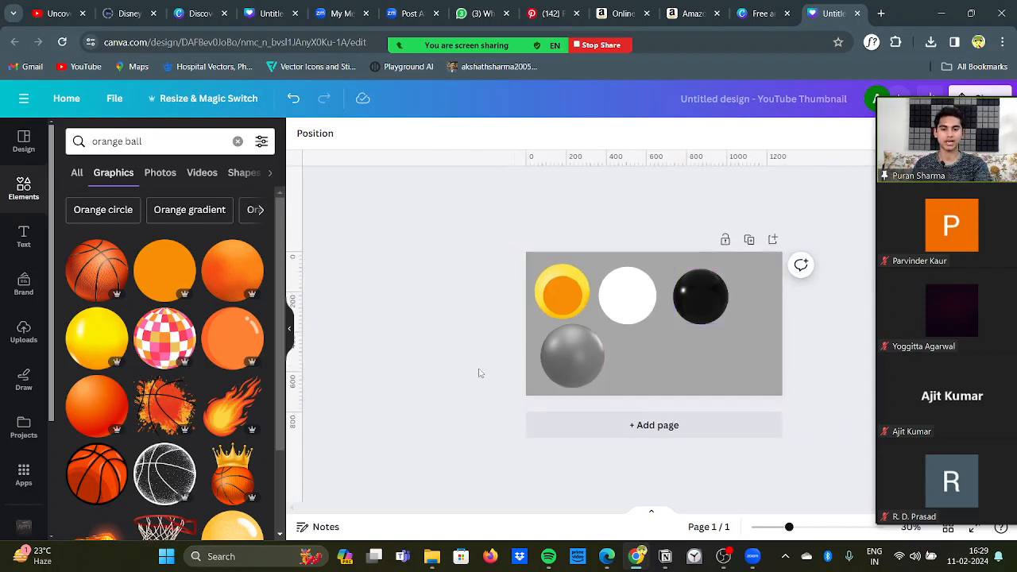
left_click(560, 293)
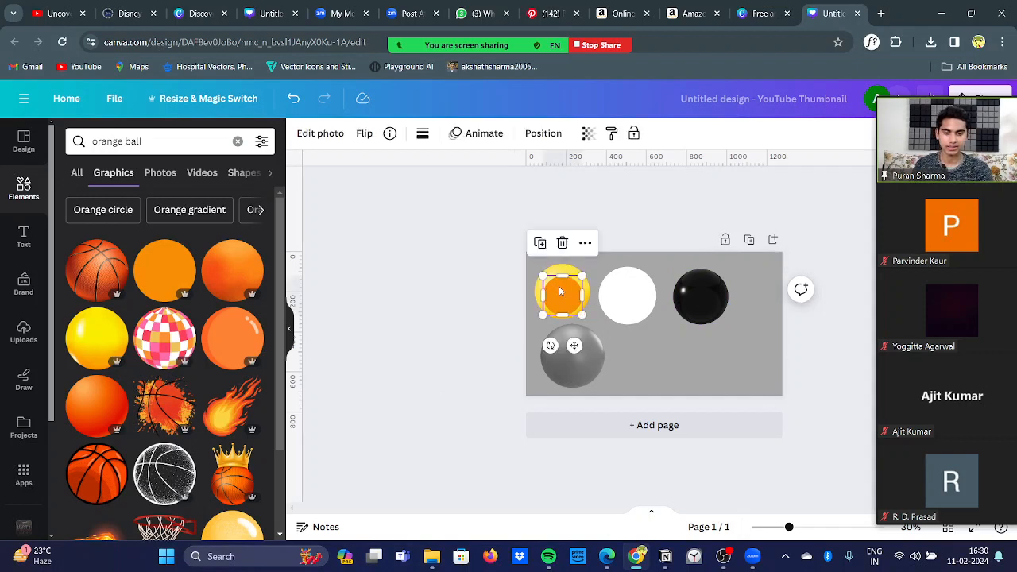
left_click(562, 242)
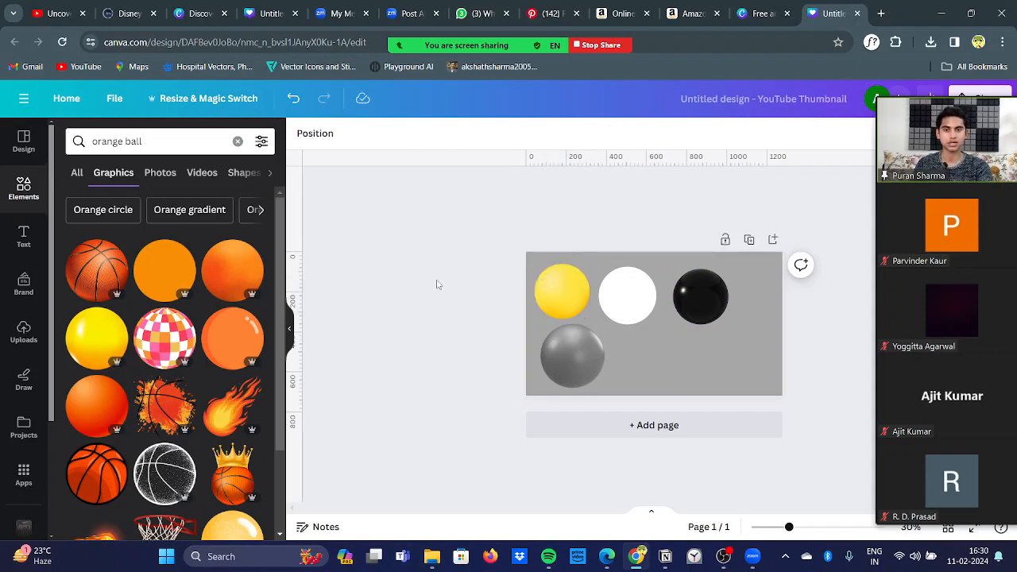
scroll(436, 284, "up", 5)
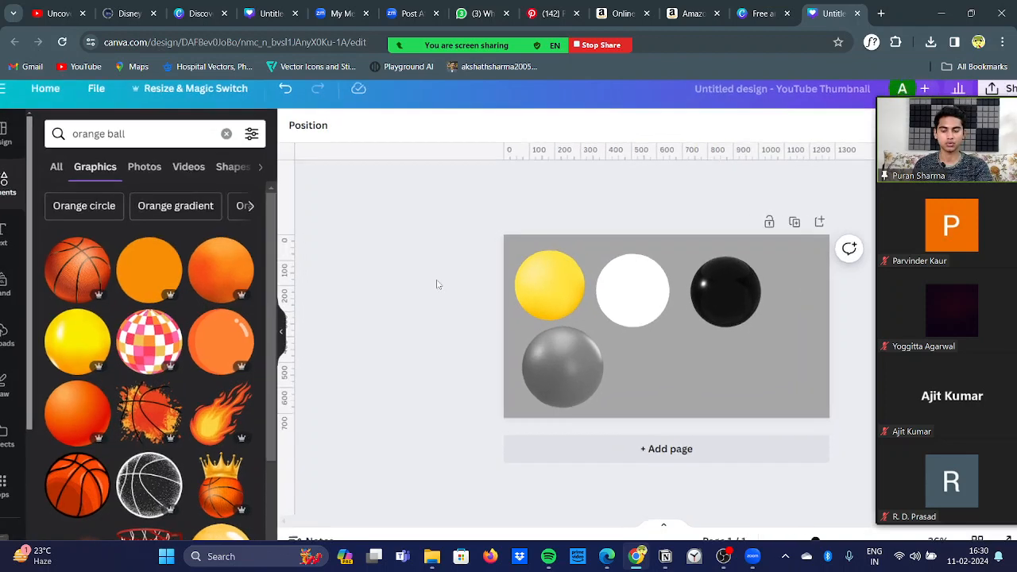
scroll(429, 283, "down", 5)
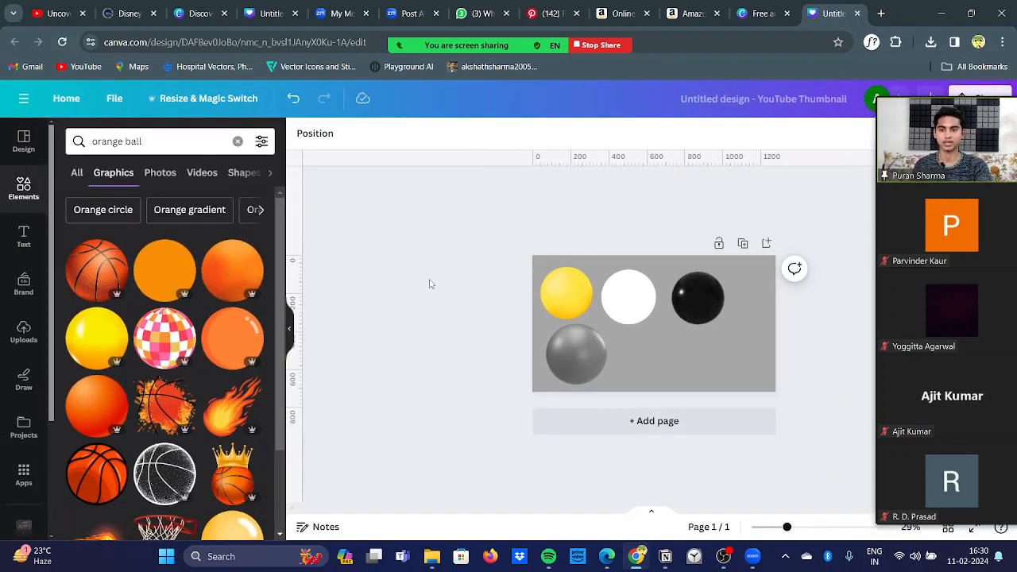
Step: Search the element graphics for "purple ball" and place a flat purple circle beside the grey ball in the lower row
left_click(179, 141)
key("BackSpace")
key("BackSpace")
key("BackSpace")
key("BackSpace")
key("BackSpace")
key("BackSpace")
key("BackSpace")
key("BackSpace")
key("BackSpace")
key("BackSpace")
key("BackSpace")
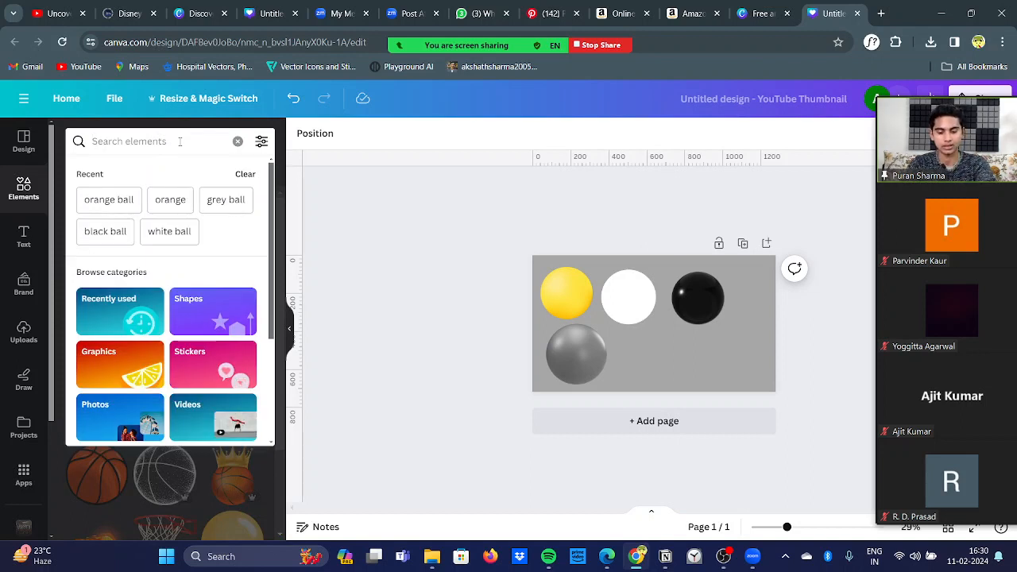
type("purple")
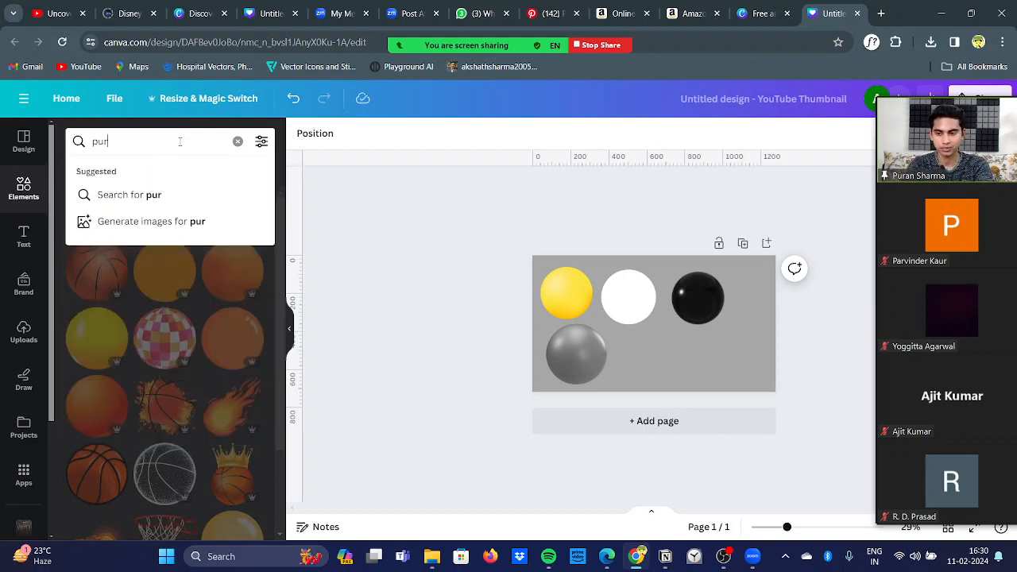
key("Return")
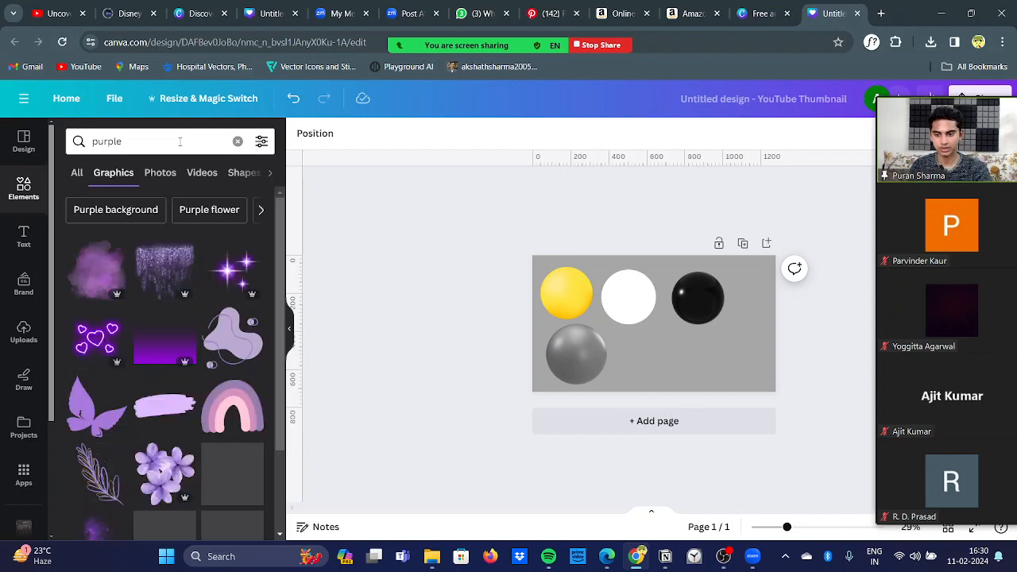
left_click(168, 139)
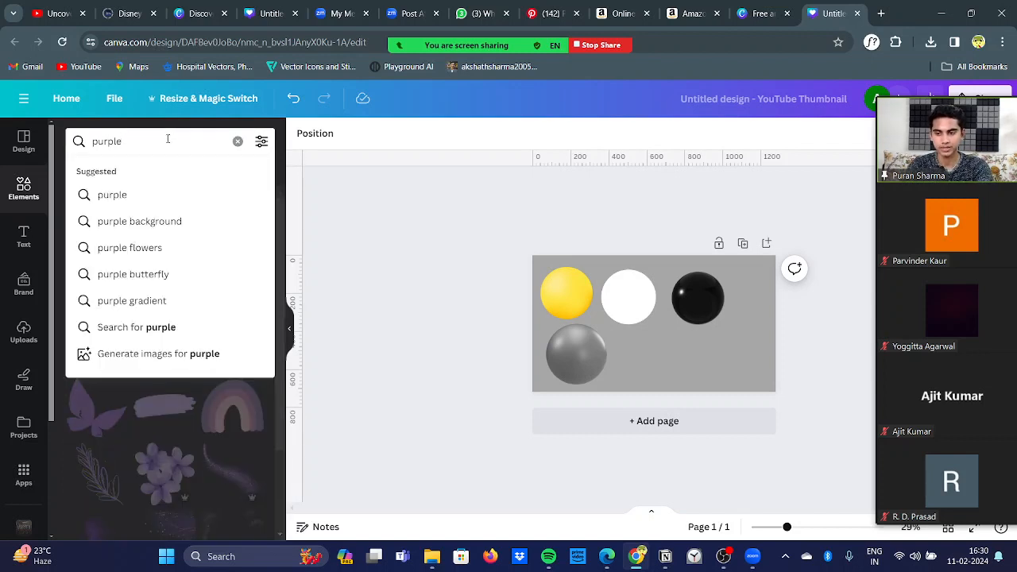
type("ball")
key("Return")
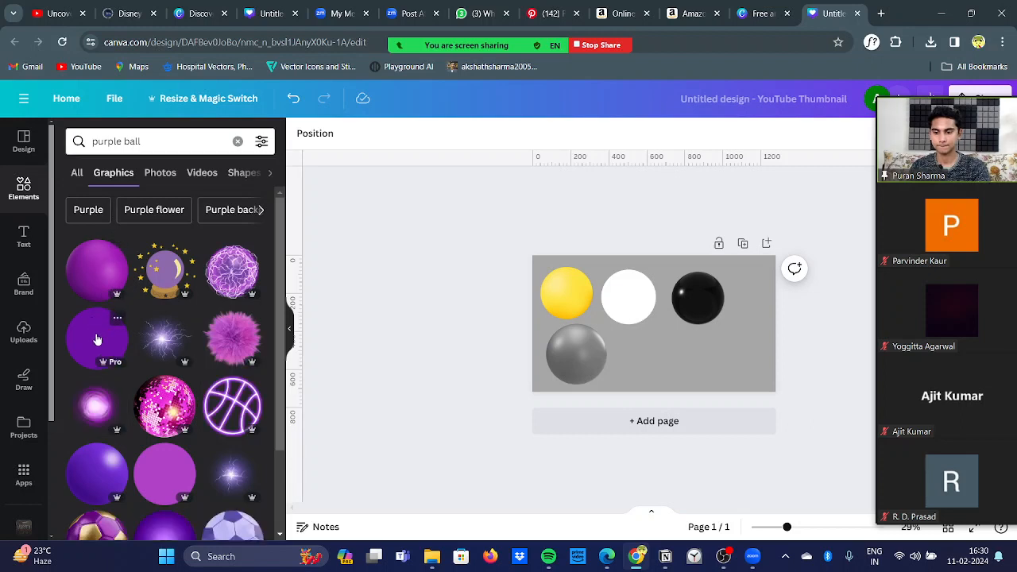
left_click_drag(103, 339, 674, 341)
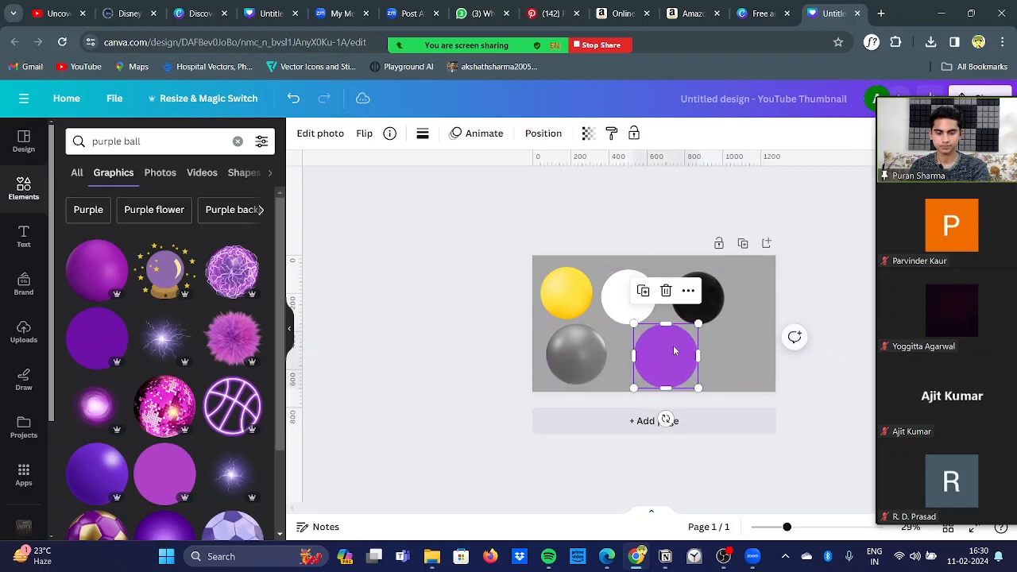
left_click(466, 329)
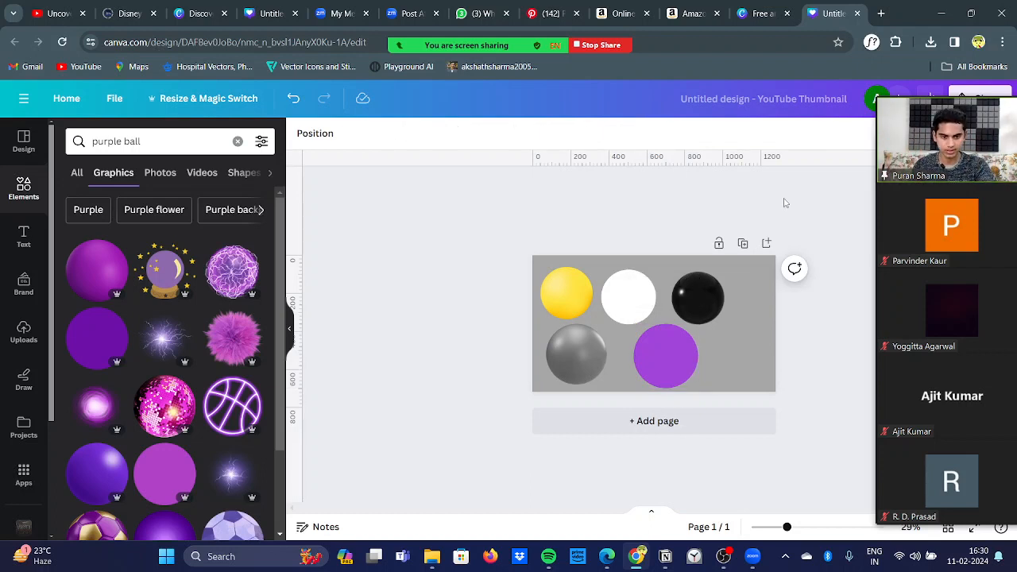
Step: Add a second page to the design and change its background colour to white
left_click(766, 242)
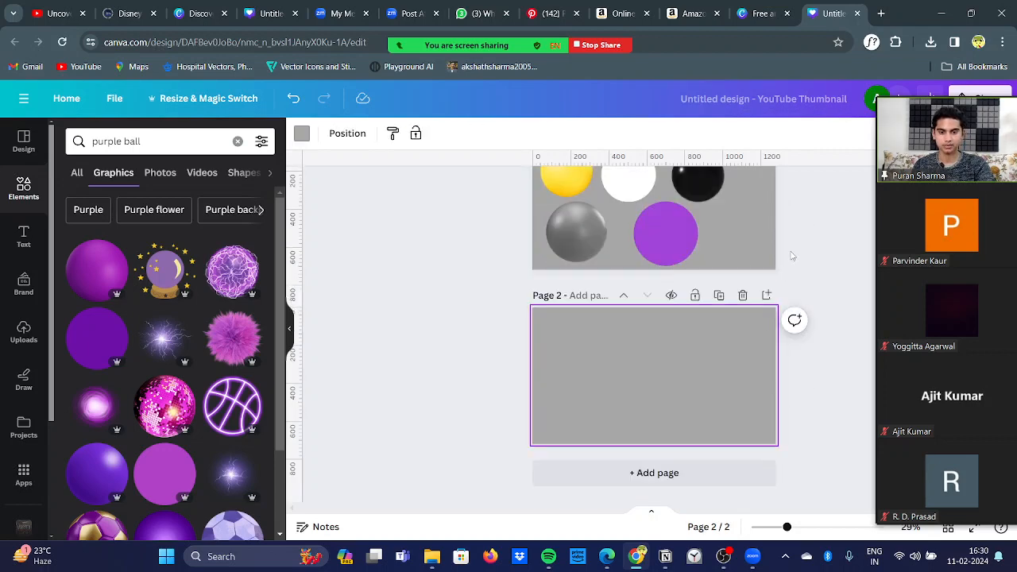
left_click(301, 134)
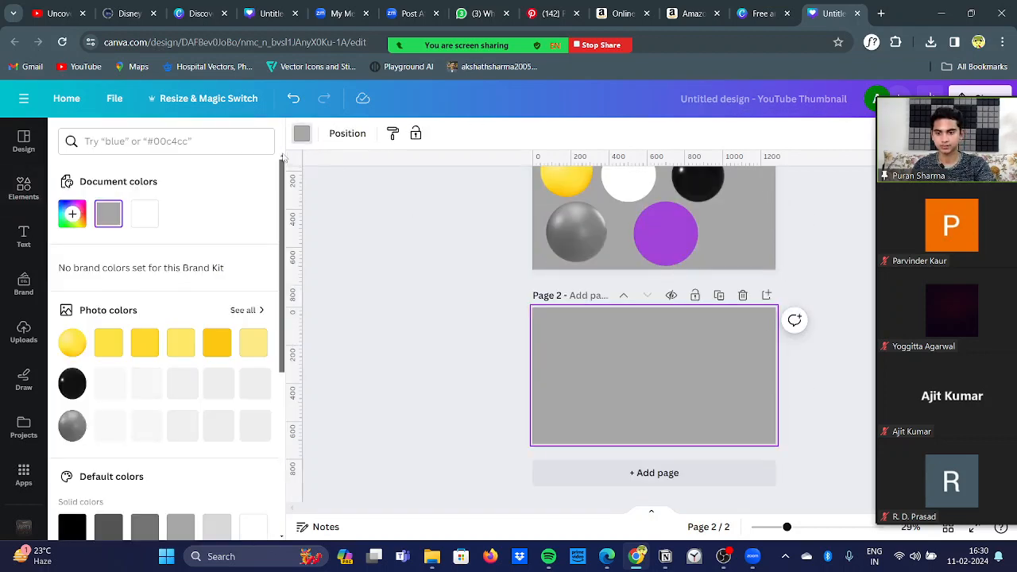
left_click(145, 213)
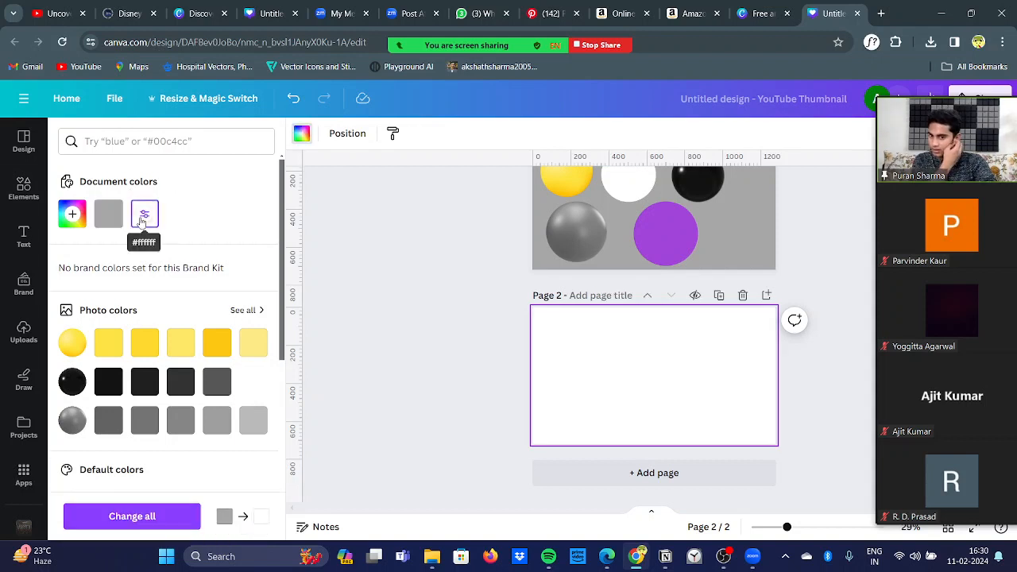
left_click(339, 311)
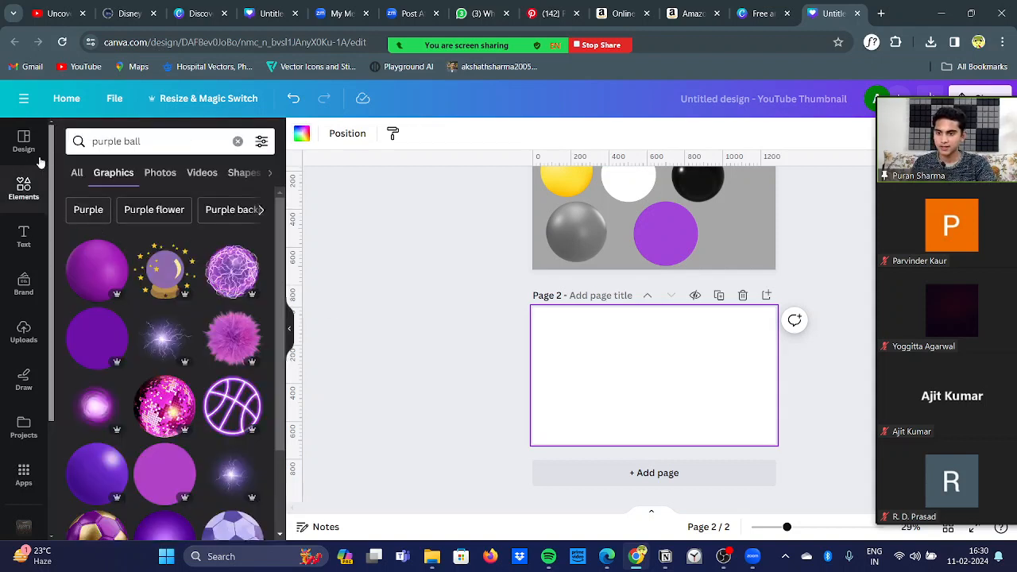
Step: Add a heading to the white page and set its font to Helvetica World
left_click(22, 237)
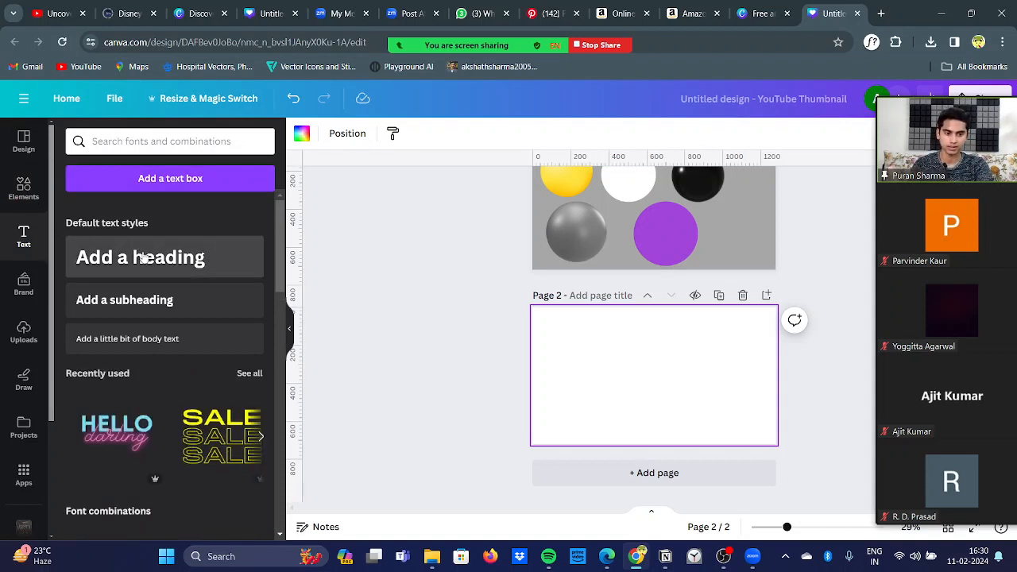
left_click(142, 258)
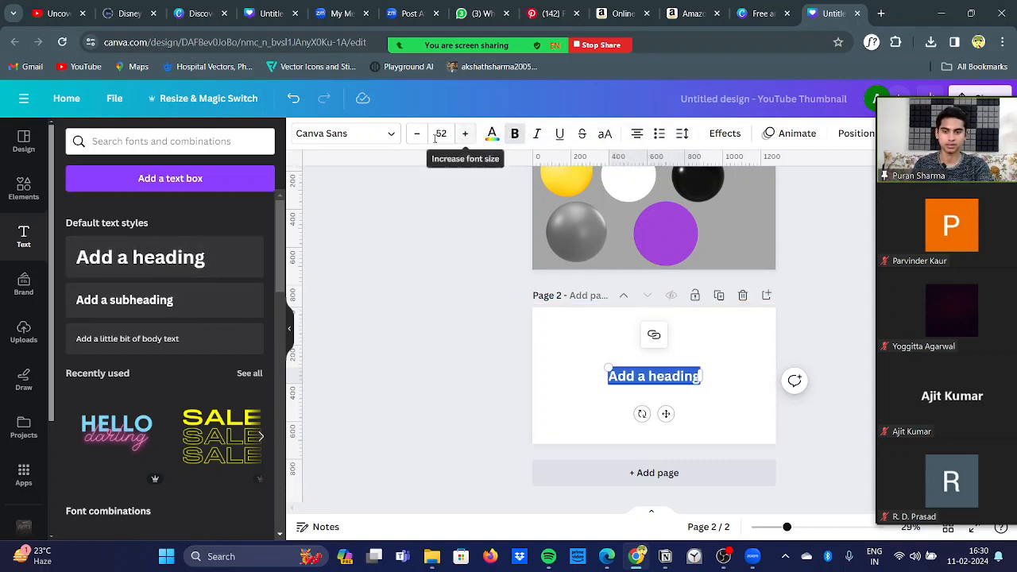
left_click(350, 135)
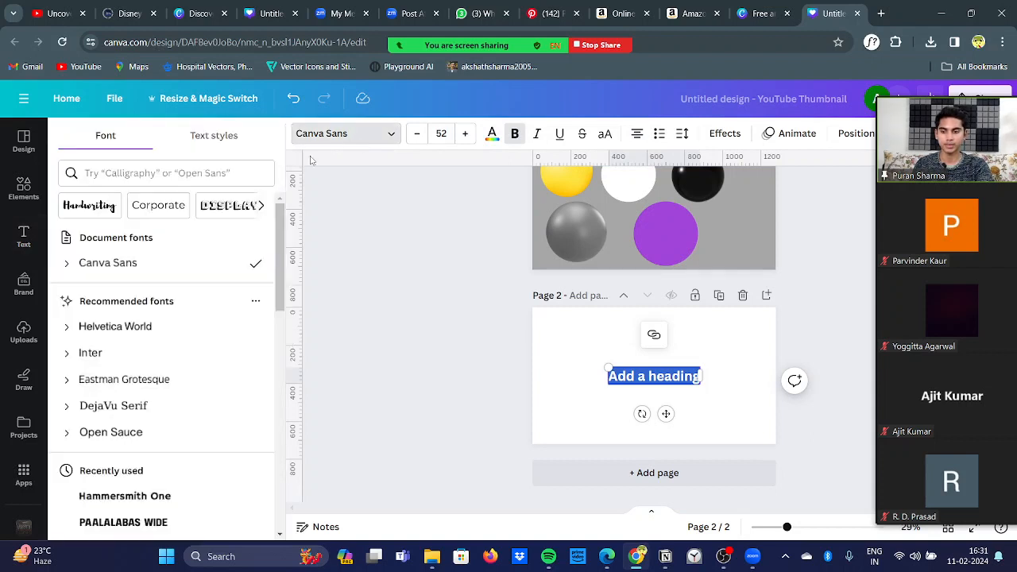
left_click(187, 329)
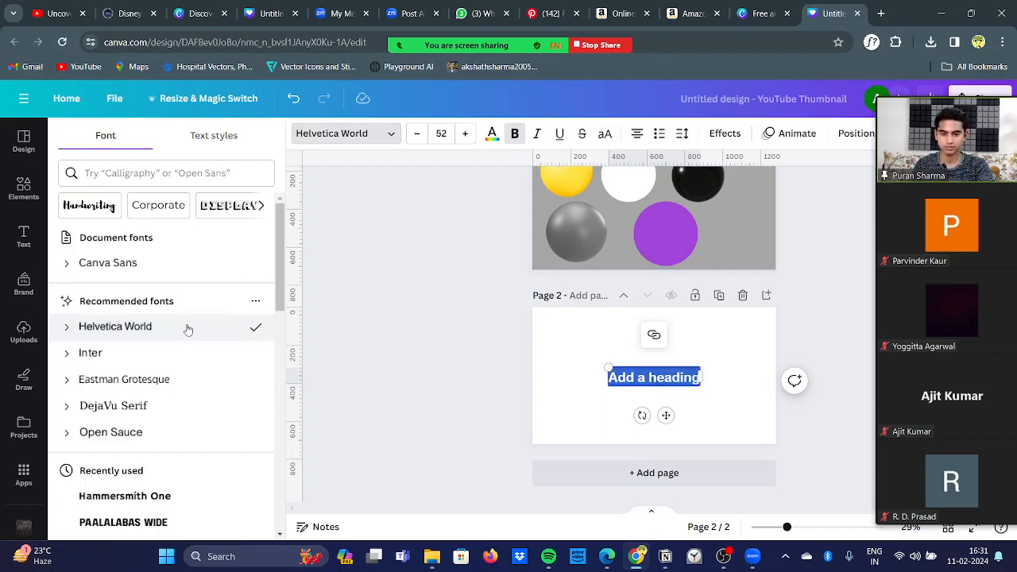
Step: Replace the heading's placeholder text with the person's full name
key("BackSpace")
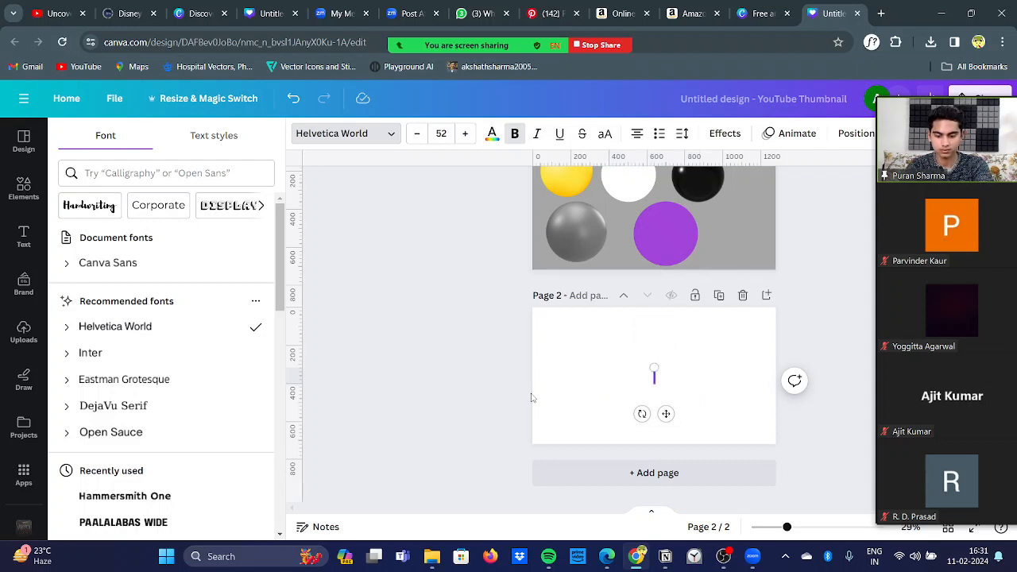
type("Aksah")
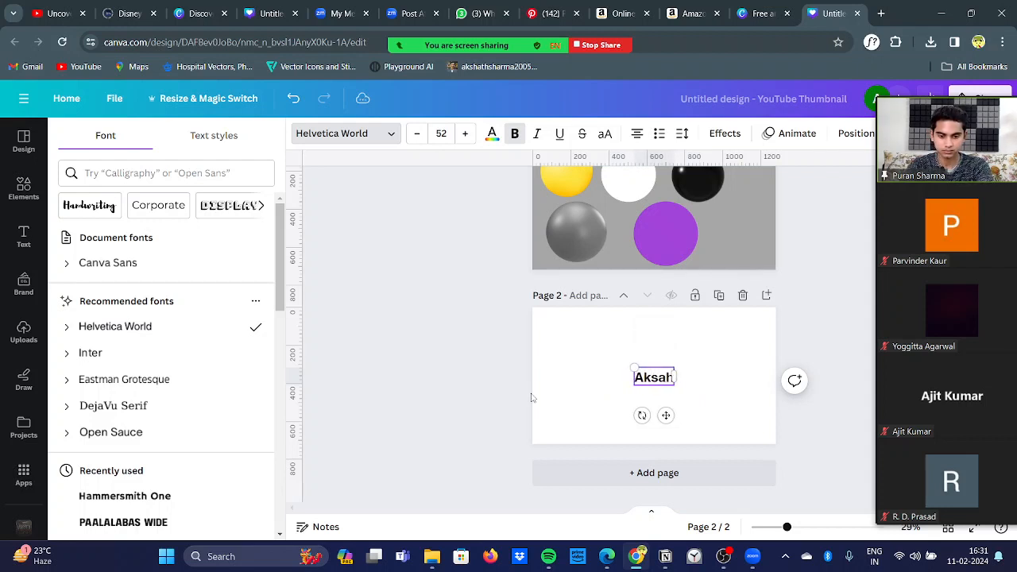
key("BackSpace")
type("th sharma")
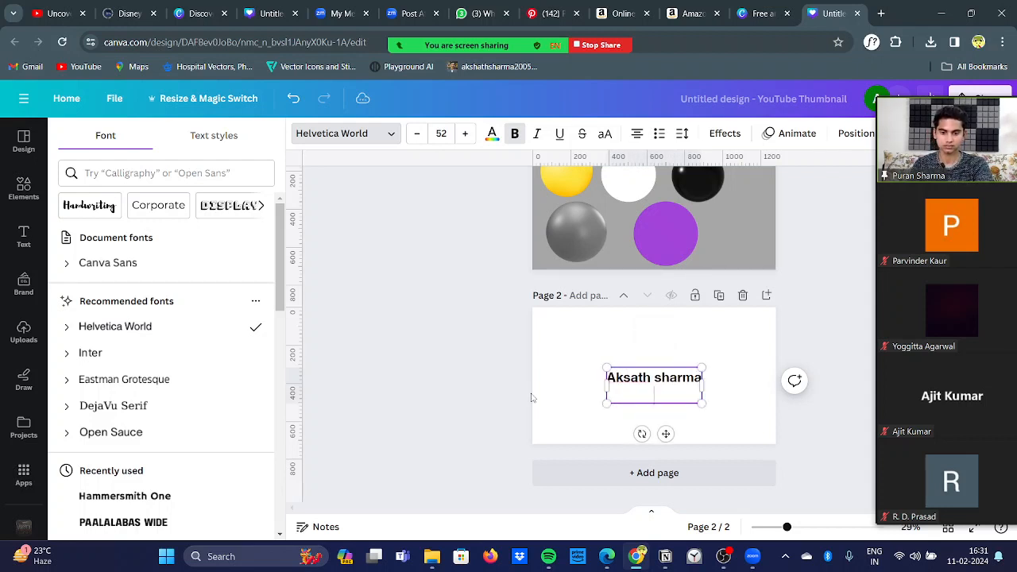
key("Escape")
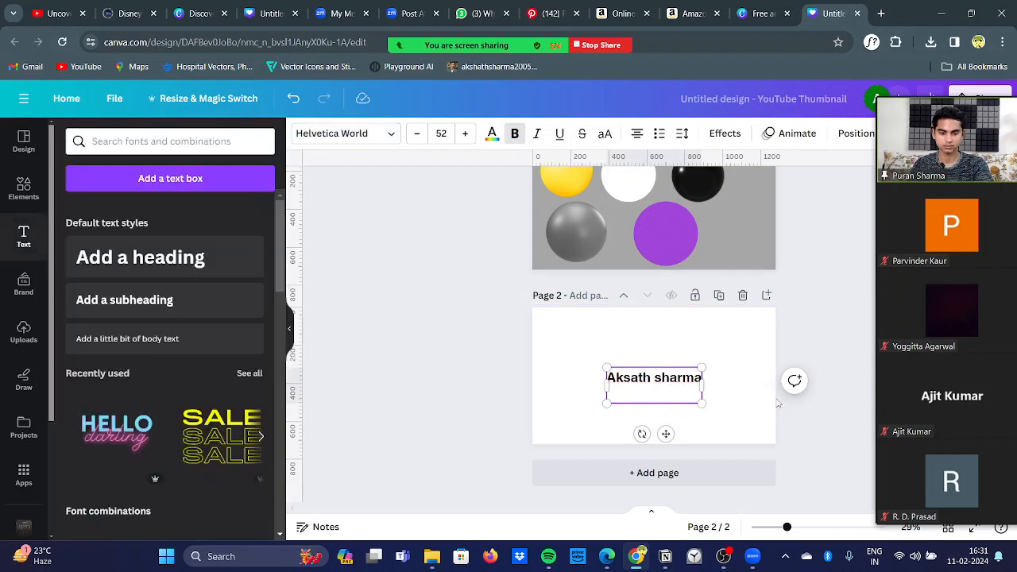
Step: Enlarge the name heading to a font size of about 85.2 and correct the spelling of the first name
left_click_drag(701, 402, 772, 406)
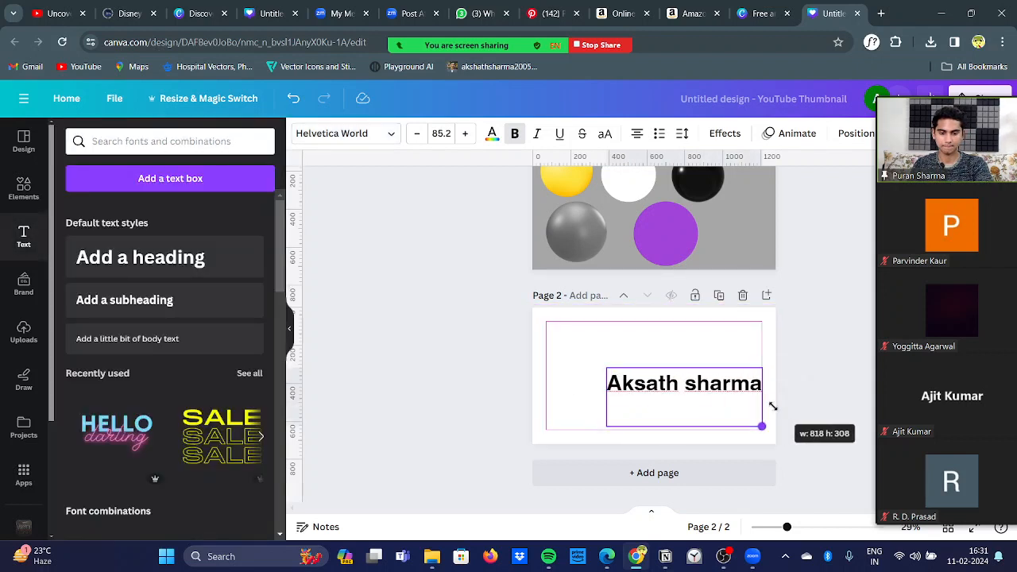
left_click(702, 421)
left_click_drag(700, 422, 607, 366)
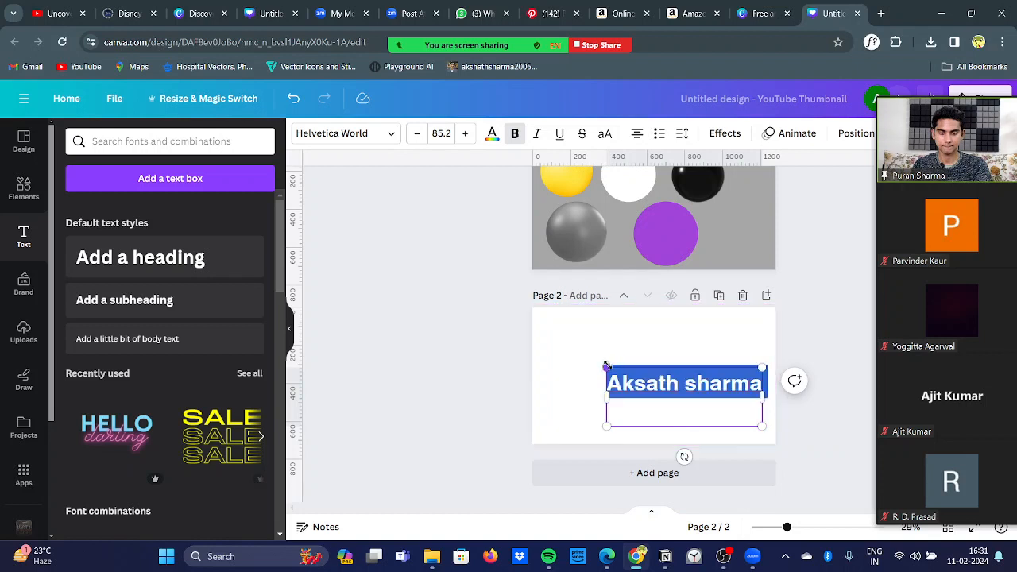
left_click(658, 400)
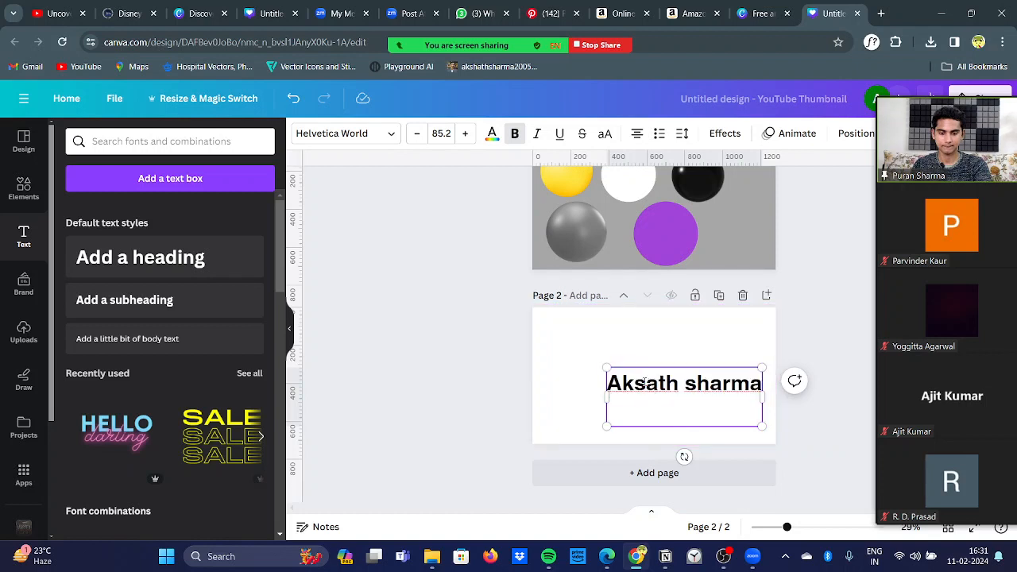
left_click(646, 383)
type("h")
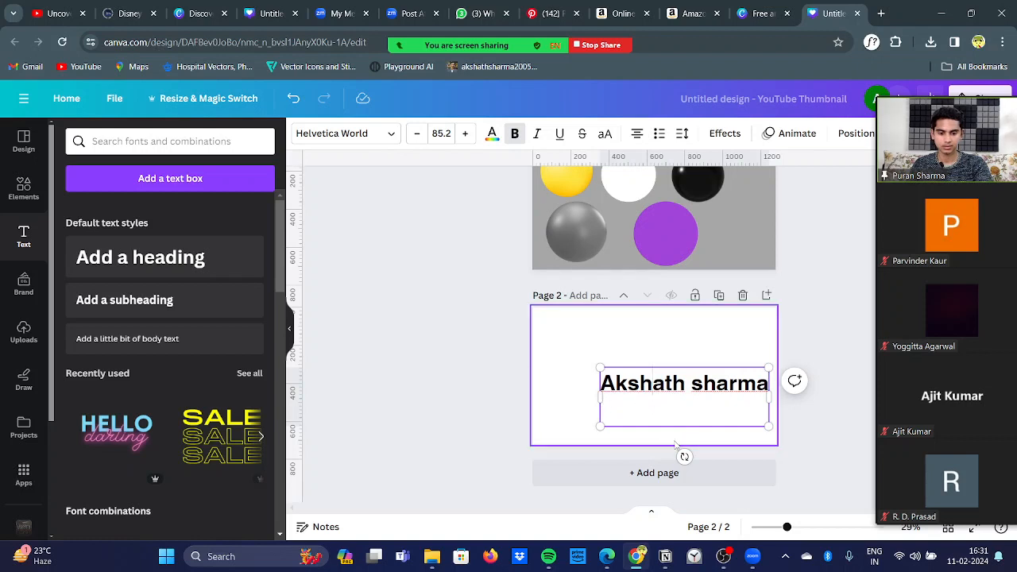
Step: Move the name heading up so it sits horizontally centred in the upper part of page 2
left_click_drag(769, 382, 626, 381)
left_click(488, 340)
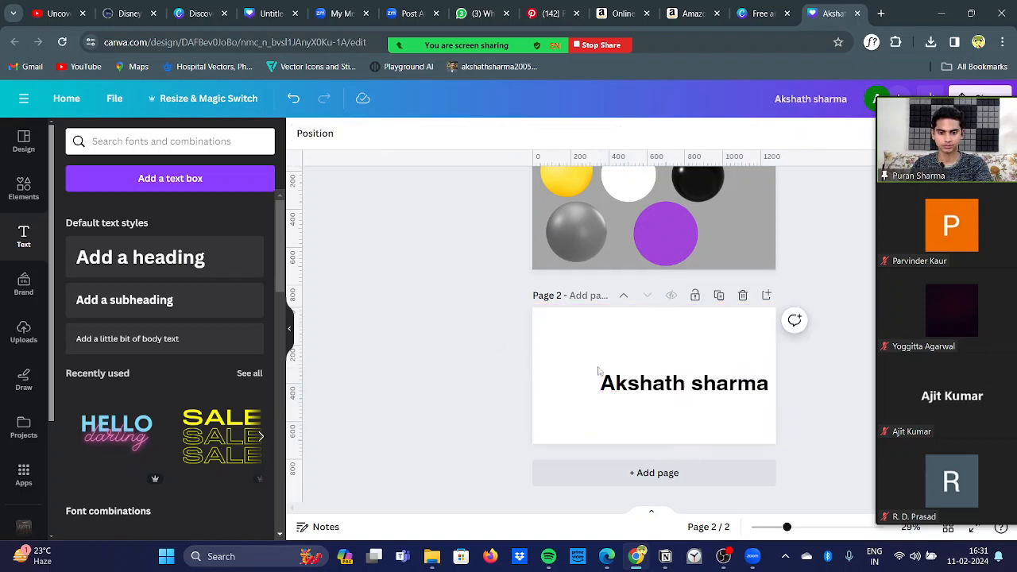
left_click(664, 389)
left_click_drag(663, 389, 633, 348)
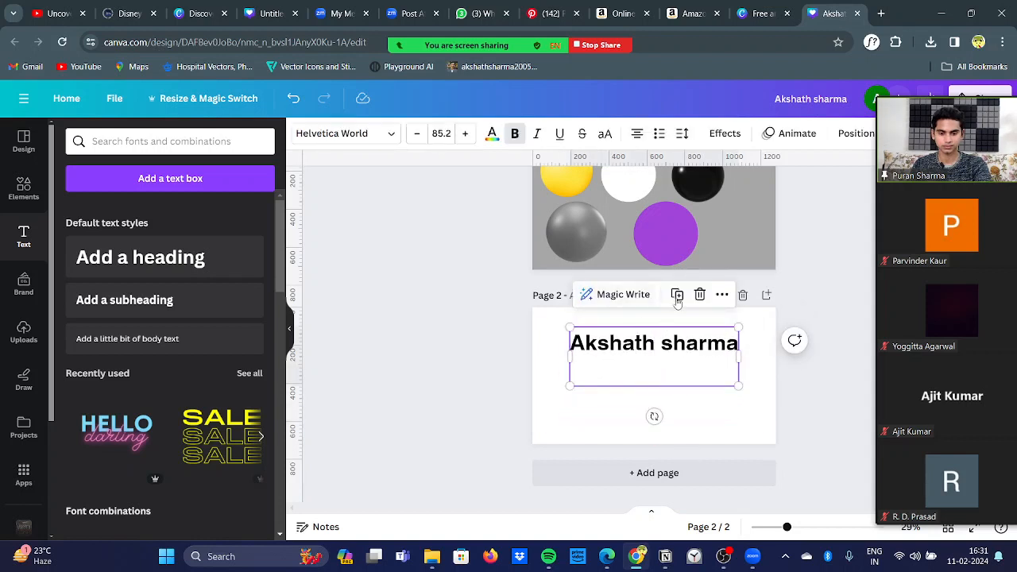
left_click(471, 321)
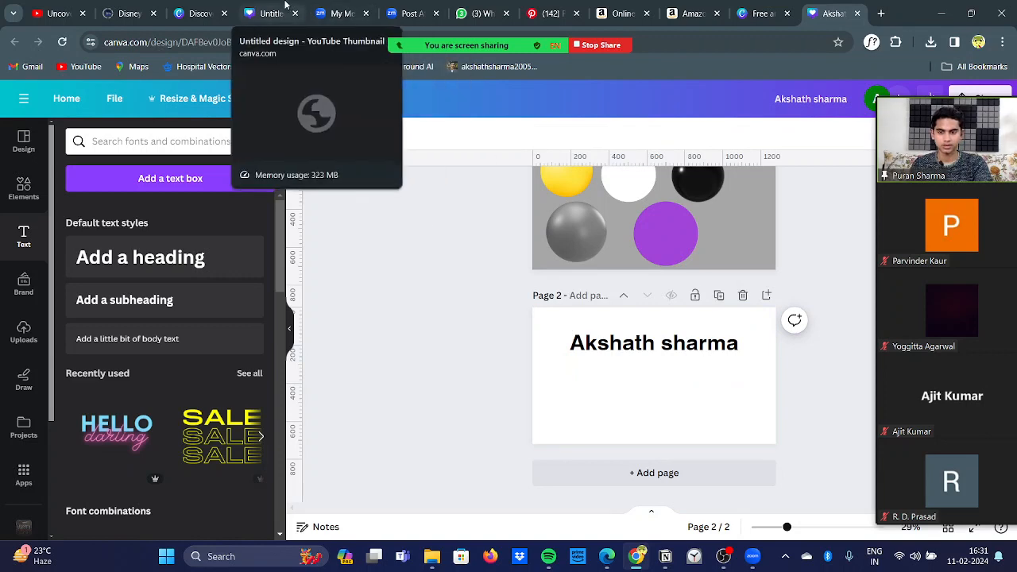
Step: Switch to the YouTube thumbnail design with the MrBeast comparison and examine its first two pages
left_click(286, 5)
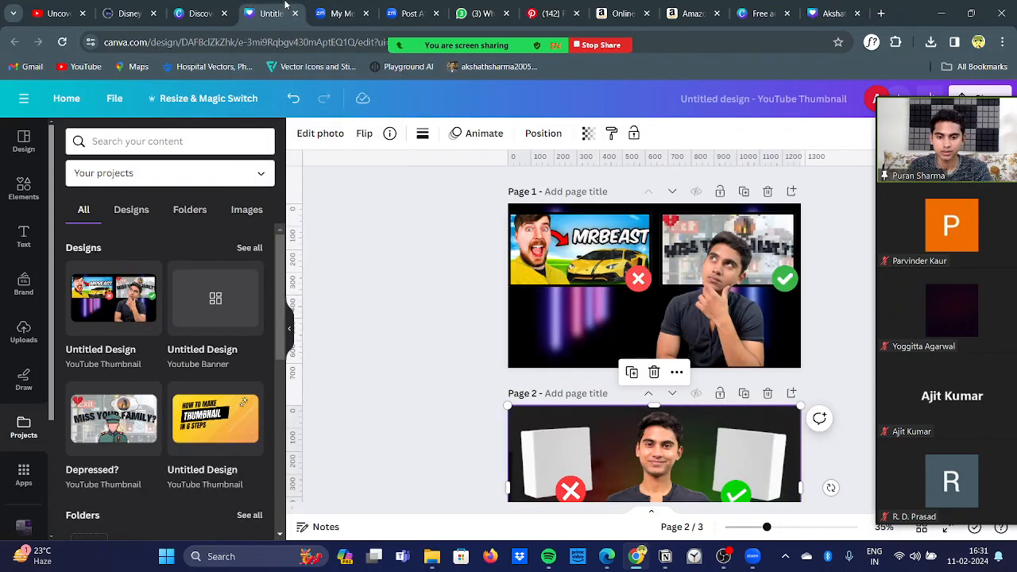
scroll(404, 278, "down", 3)
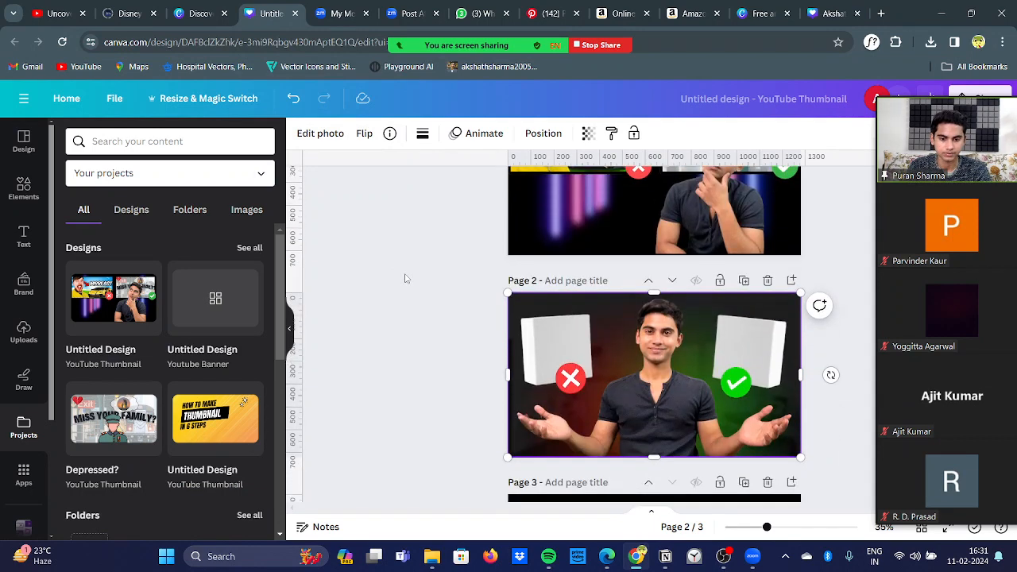
left_click(404, 278)
scroll(405, 278, "up", 2)
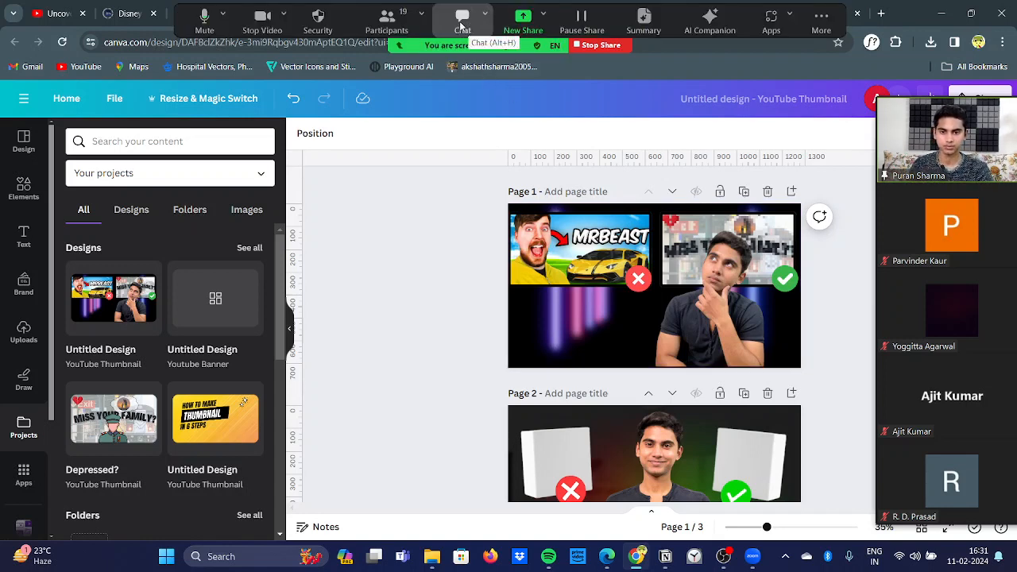
Step: Read the participants' replies in the Zoom meeting chat, close it and compare the thumbnails on pages 1 and 2
left_click(462, 24)
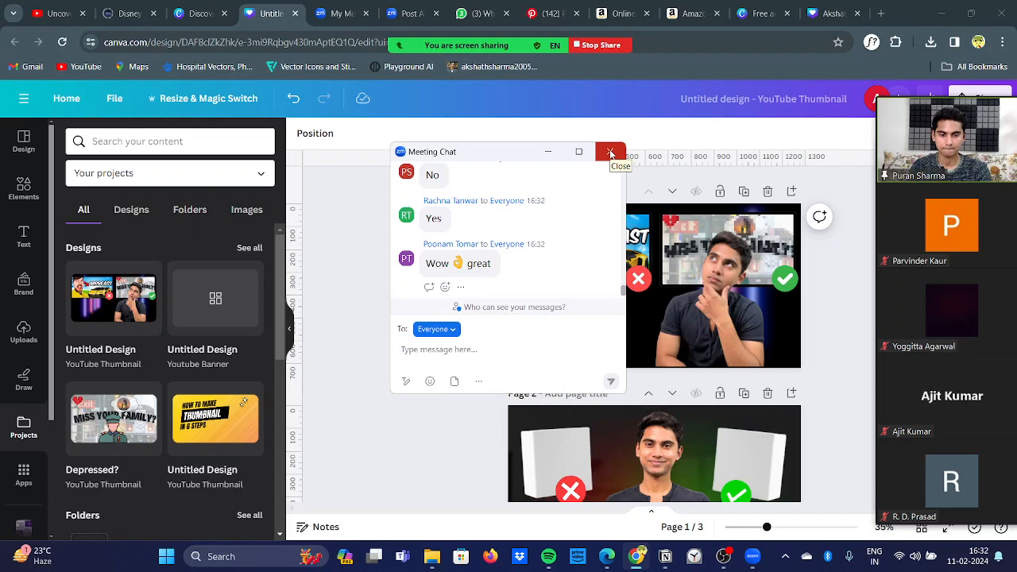
left_click(610, 153)
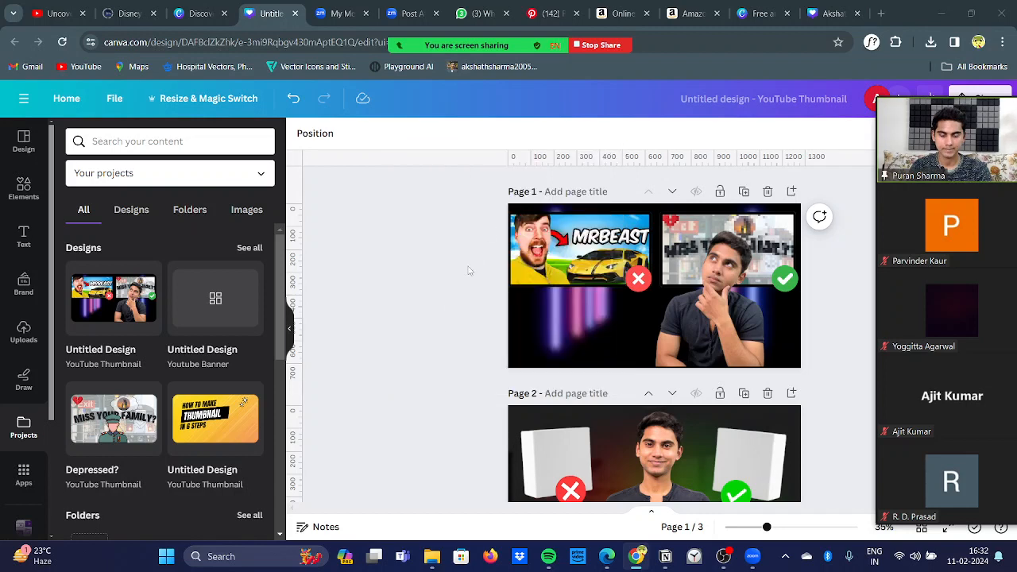
scroll(469, 274, "down", 2)
scroll(468, 276, "up", 2)
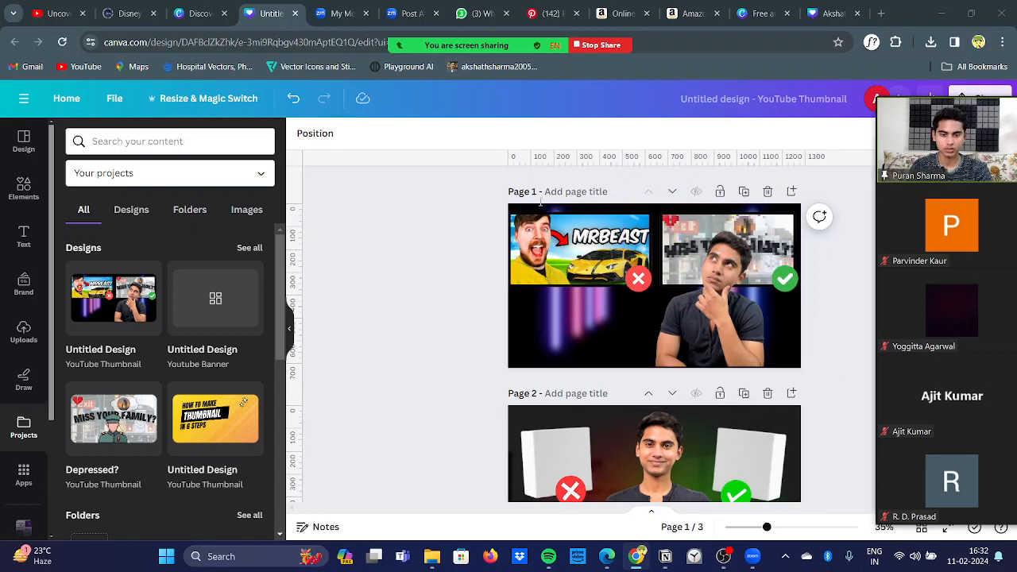
scroll(404, 288, "down", 1)
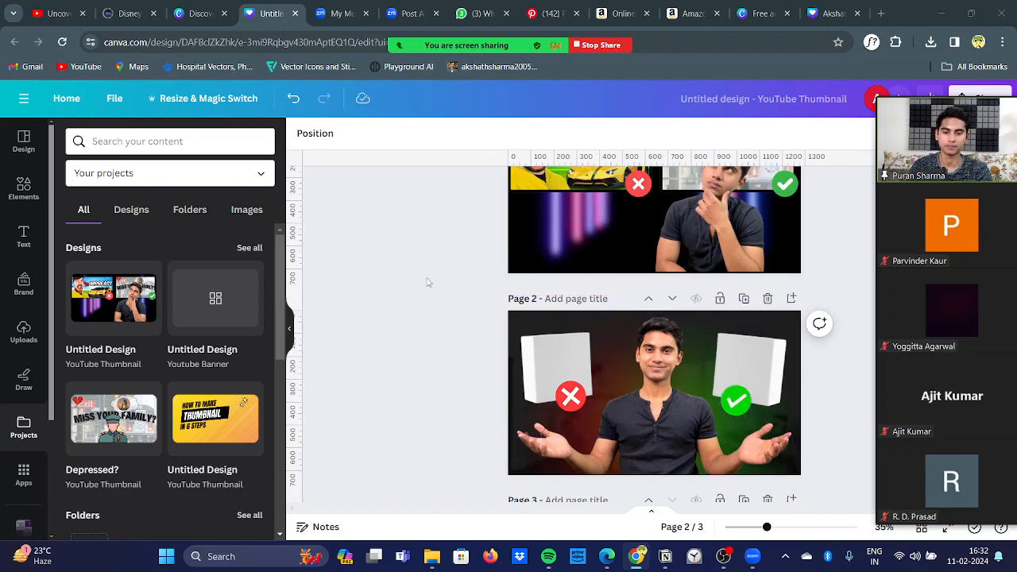
scroll(428, 282, "up", 1)
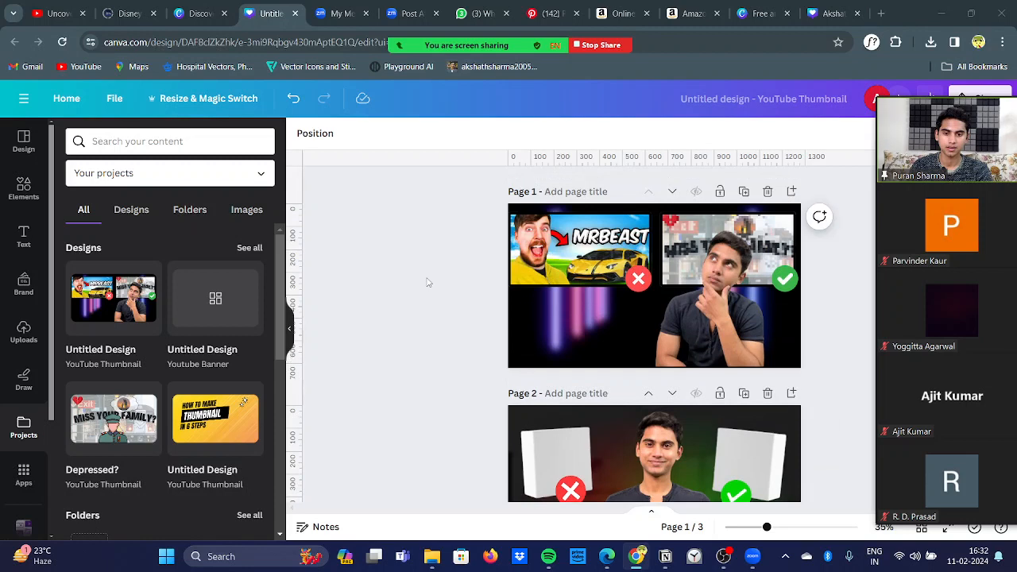
scroll(428, 282, "down", 1)
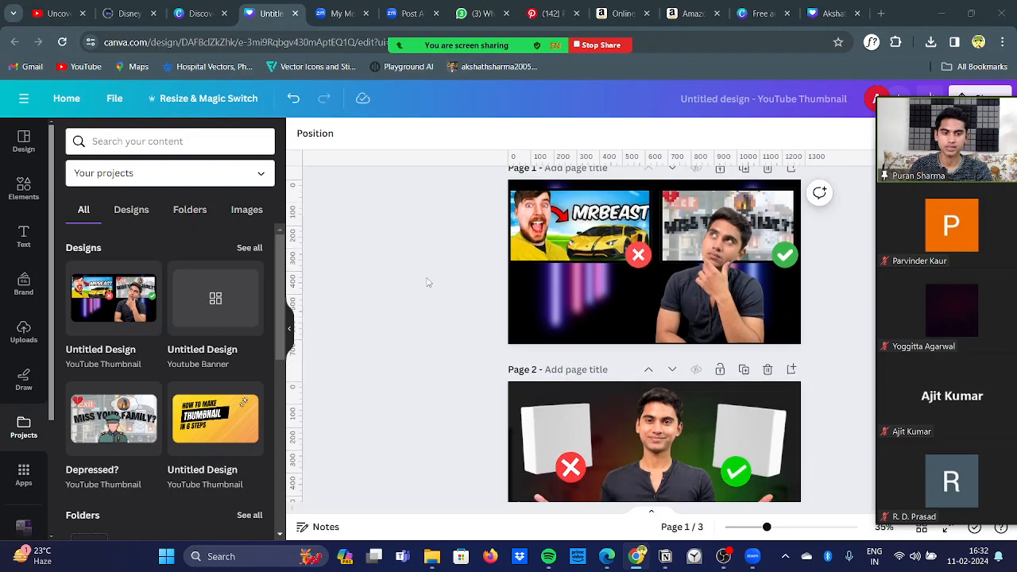
Step: Compare the thumbnails on pages 1 and 2, read the newest messages in the Zoom meeting chat and close it
scroll(427, 282, "down", 1)
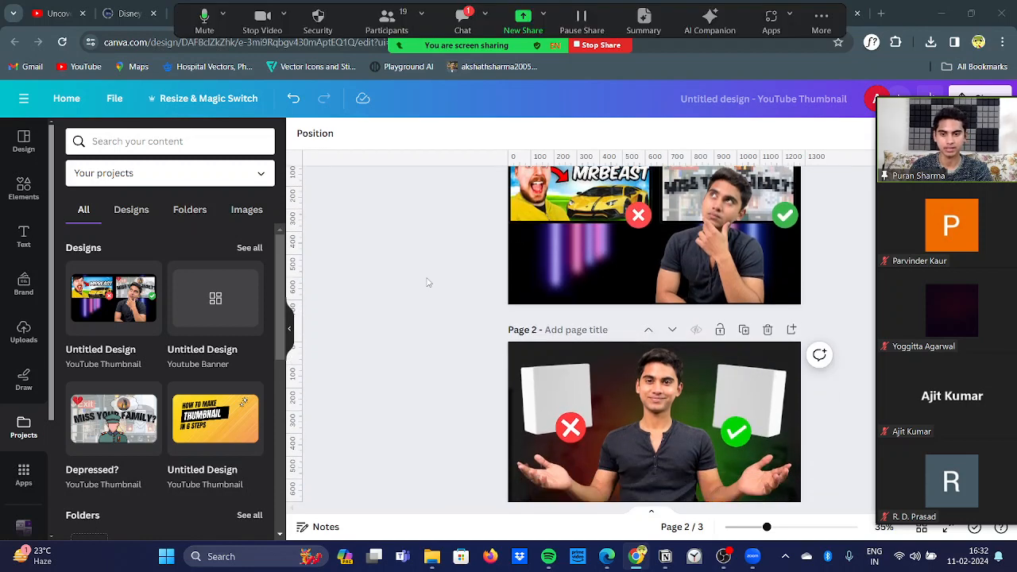
scroll(428, 282, "up", 2)
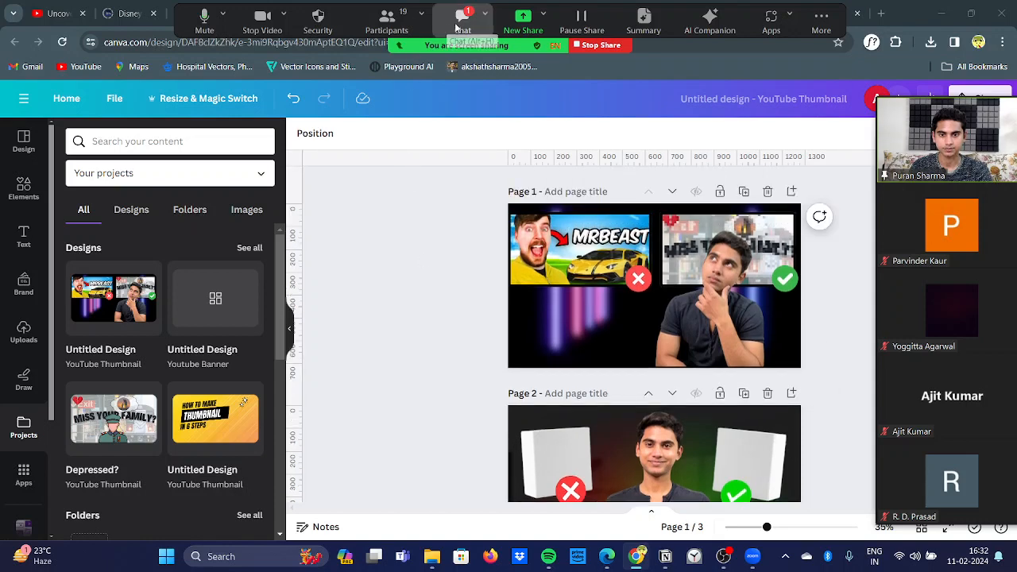
left_click(456, 28)
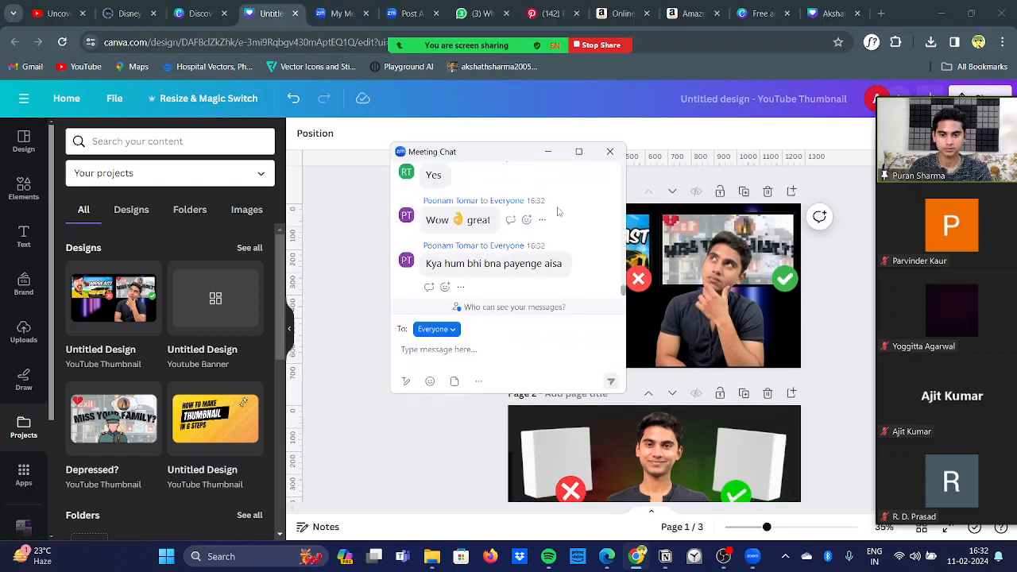
scroll(572, 226, "up", 1)
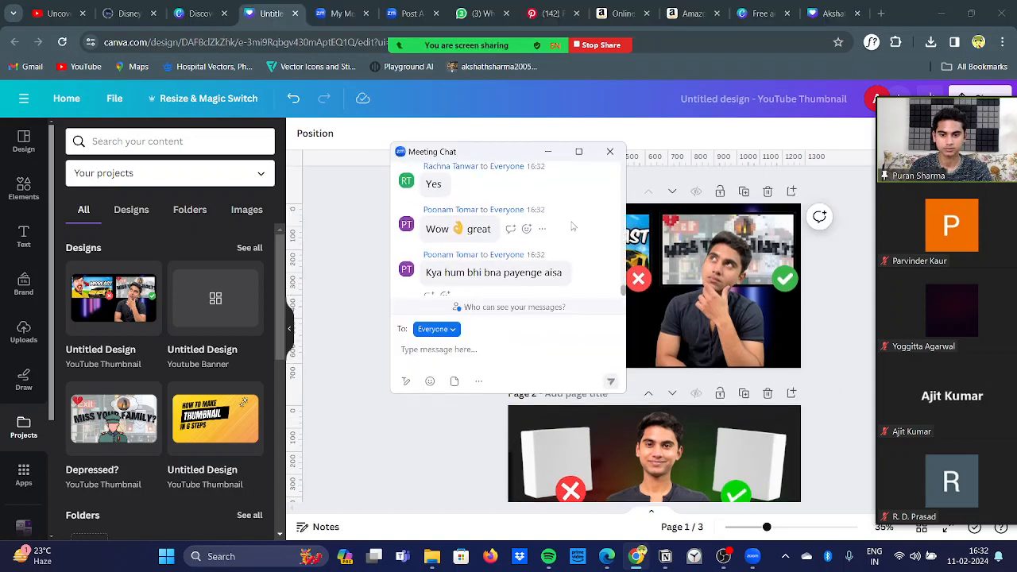
scroll(573, 227, "down", 1)
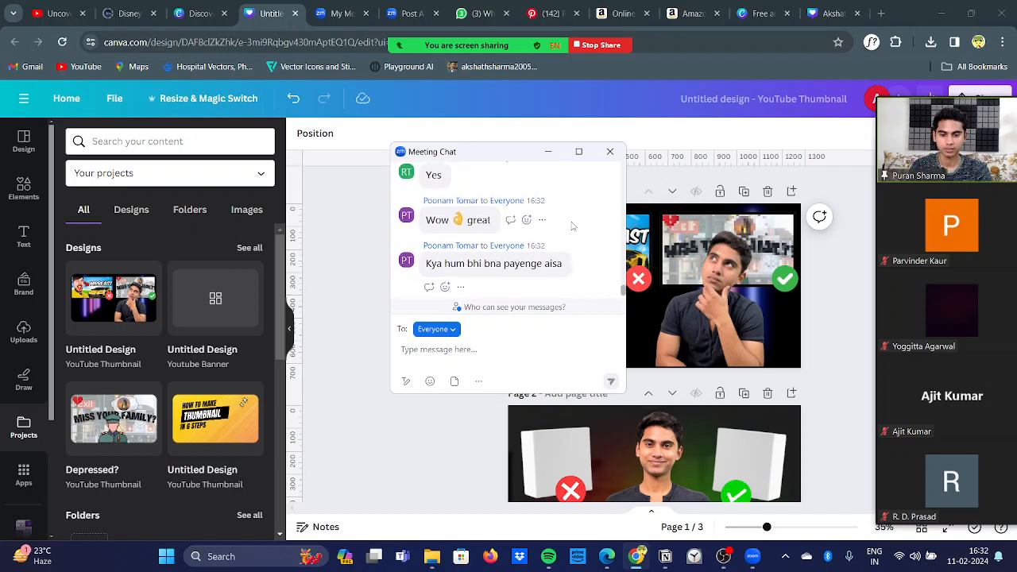
left_click(608, 152)
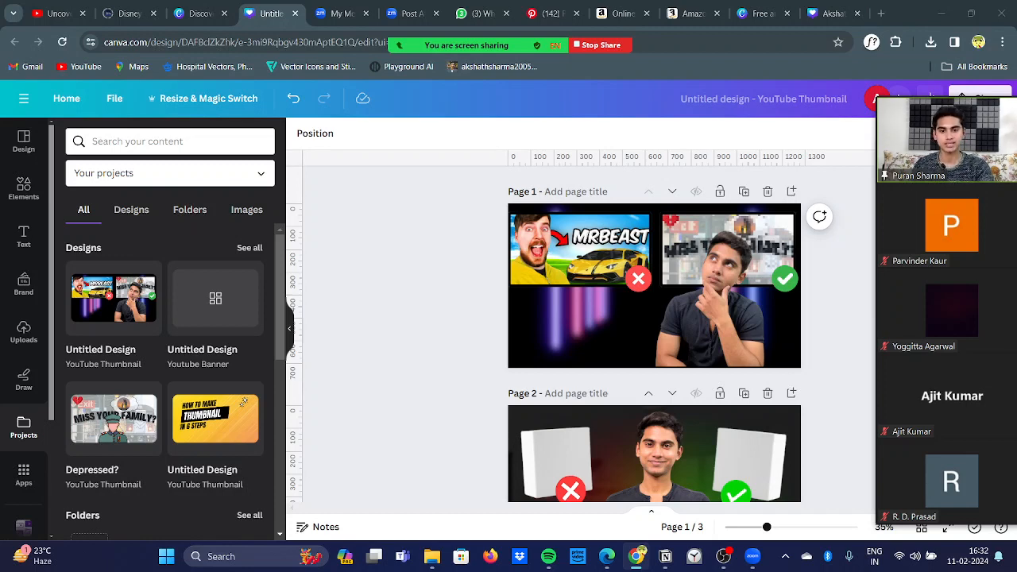
Step: Return to the coloured-balls design and delete the name heading from page 2
left_click(815, 7)
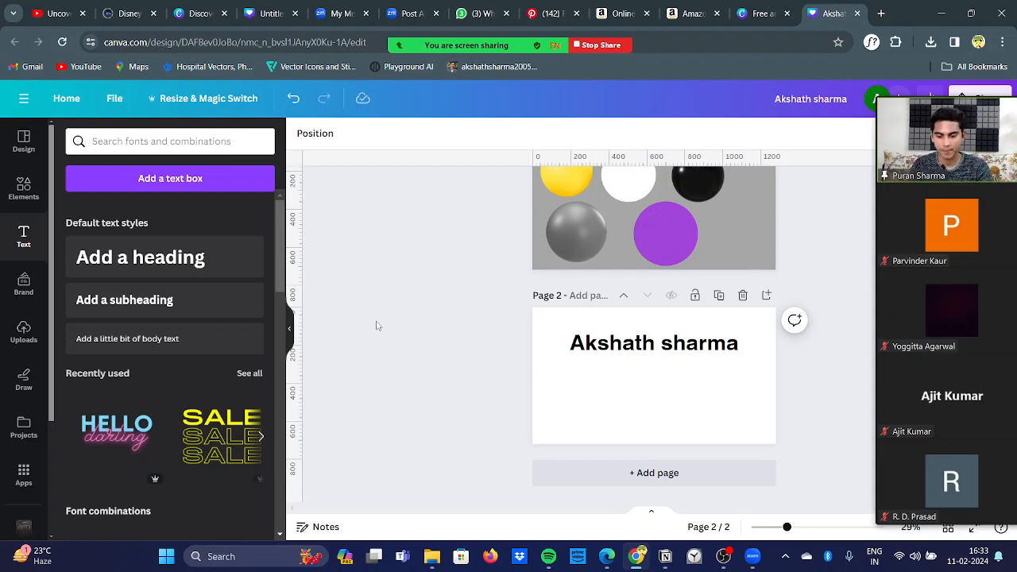
scroll(377, 326, "up", 2)
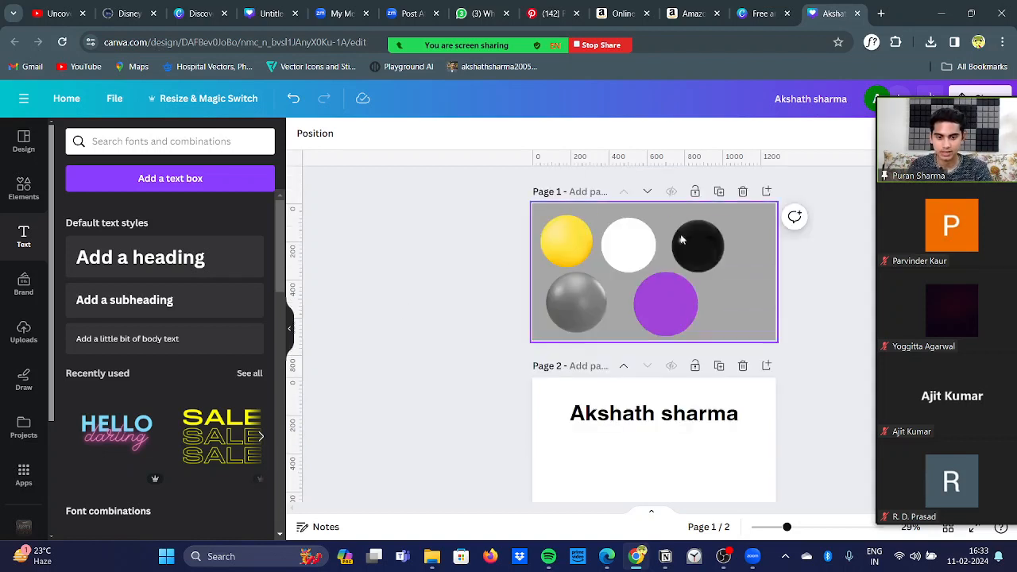
scroll(493, 357, "down", 2)
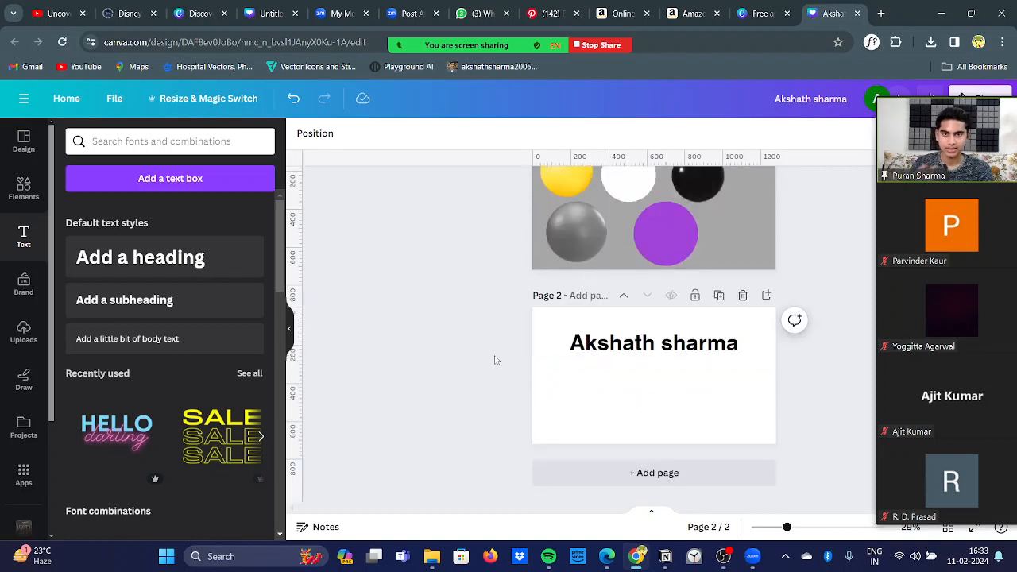
left_click(702, 343)
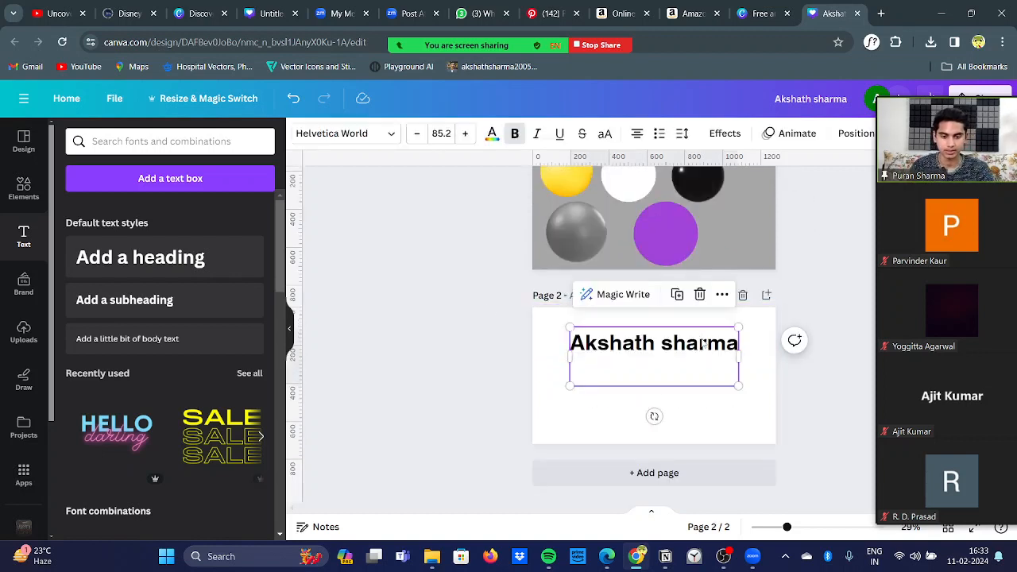
left_click(699, 294)
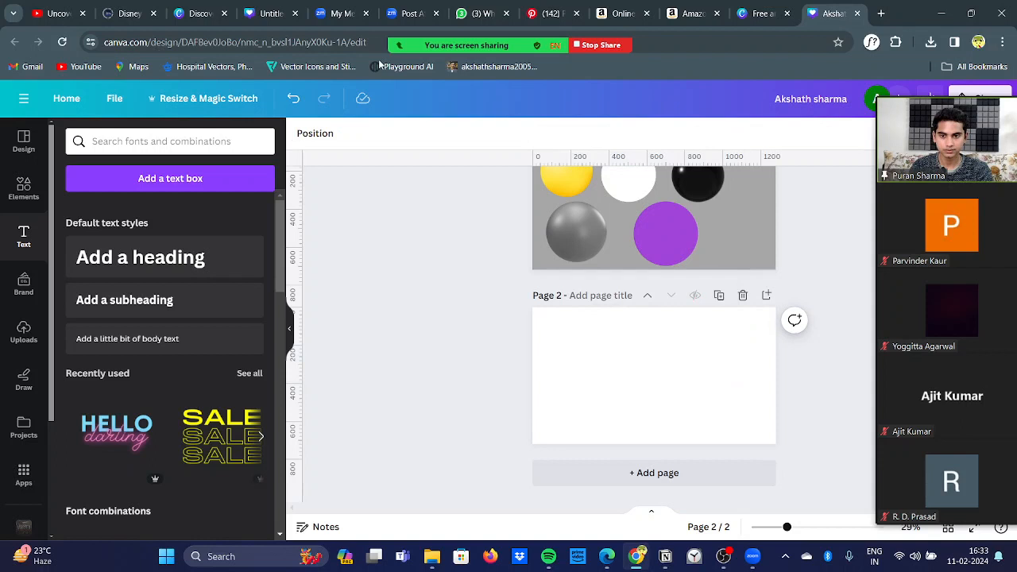
Step: Check page 1 of the MrBeast comparison design again and return to the blank page 2 of the coloured-balls design
left_click(288, 4)
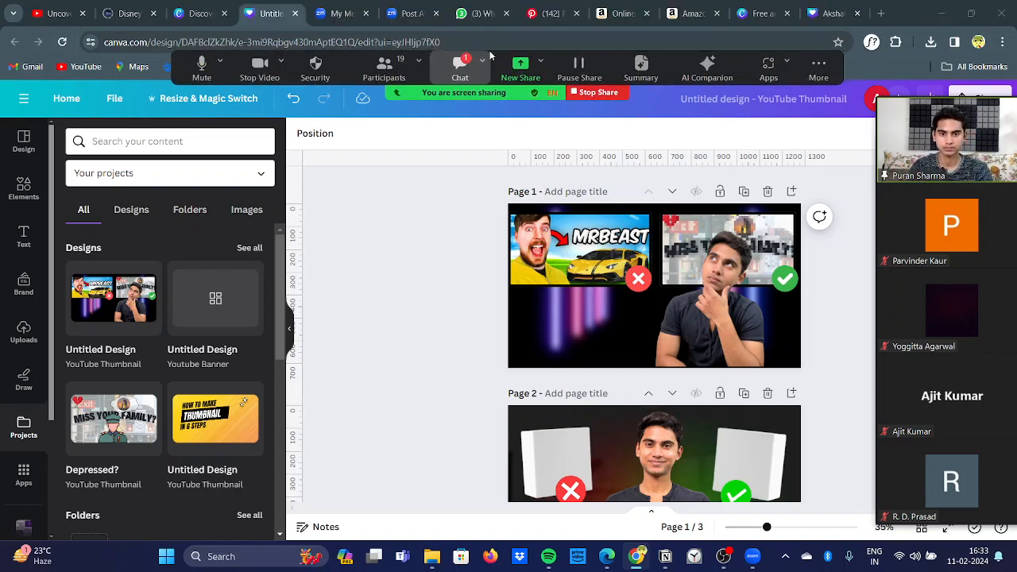
left_click(824, 8)
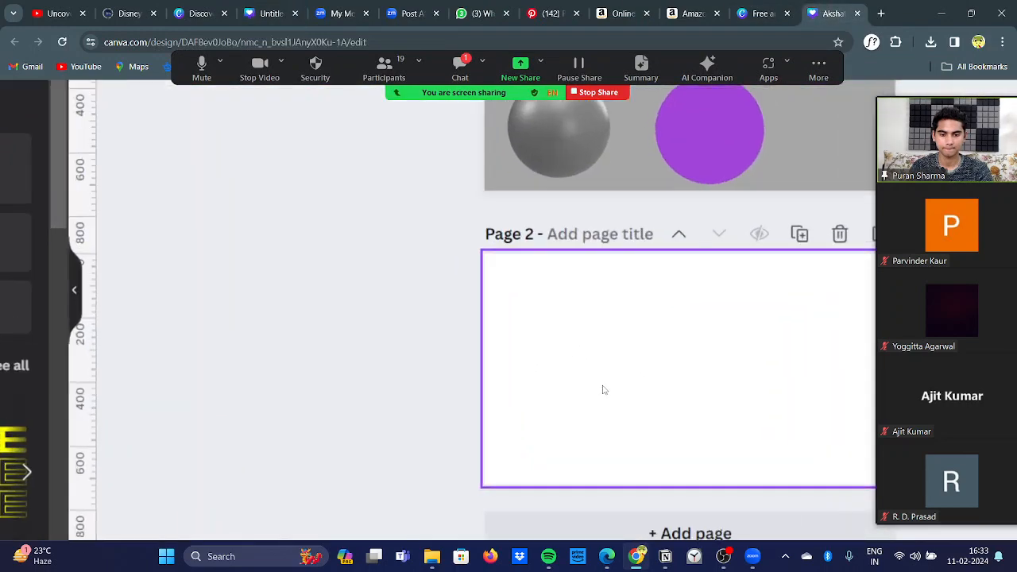
scroll(603, 389, "up", 1)
scroll(604, 390, "down", 6)
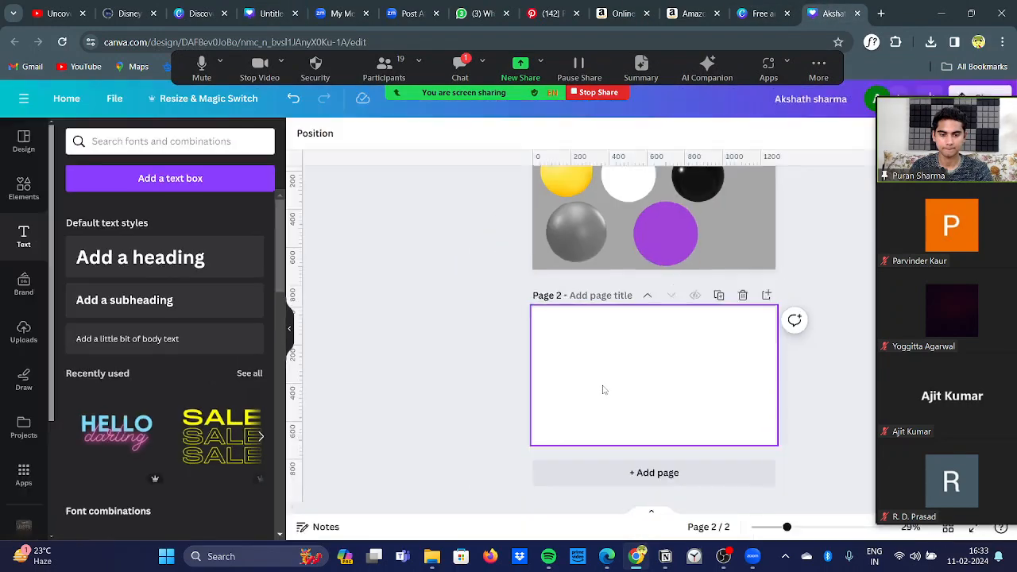
scroll(381, 402, "up", 4)
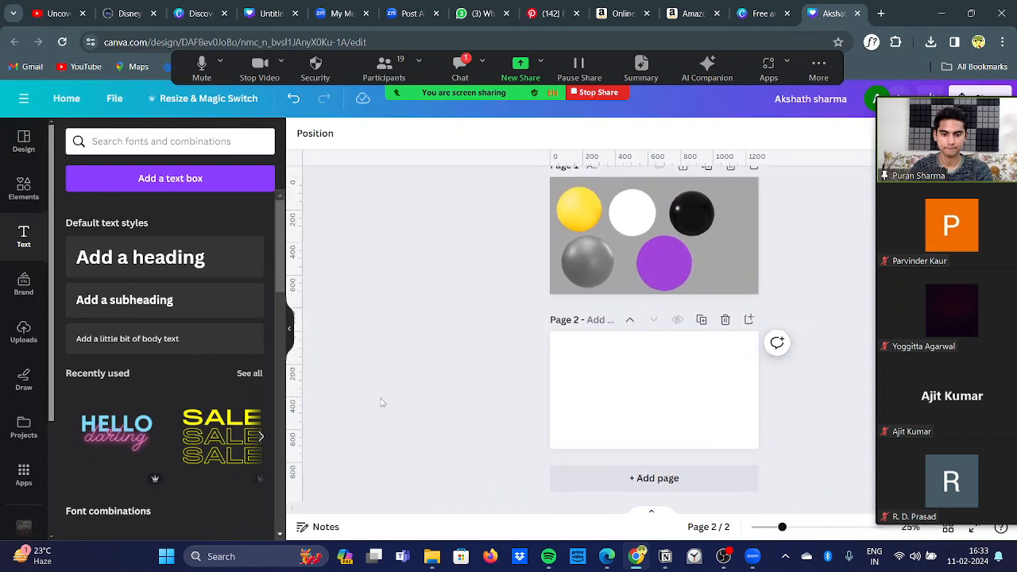
scroll(381, 403, "up", 1)
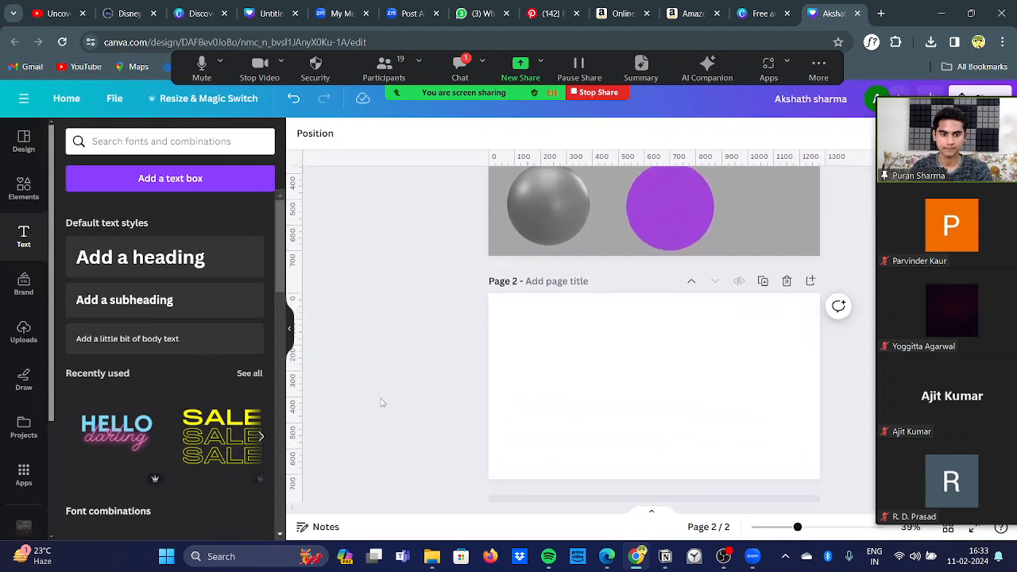
scroll(381, 403, "up", 2)
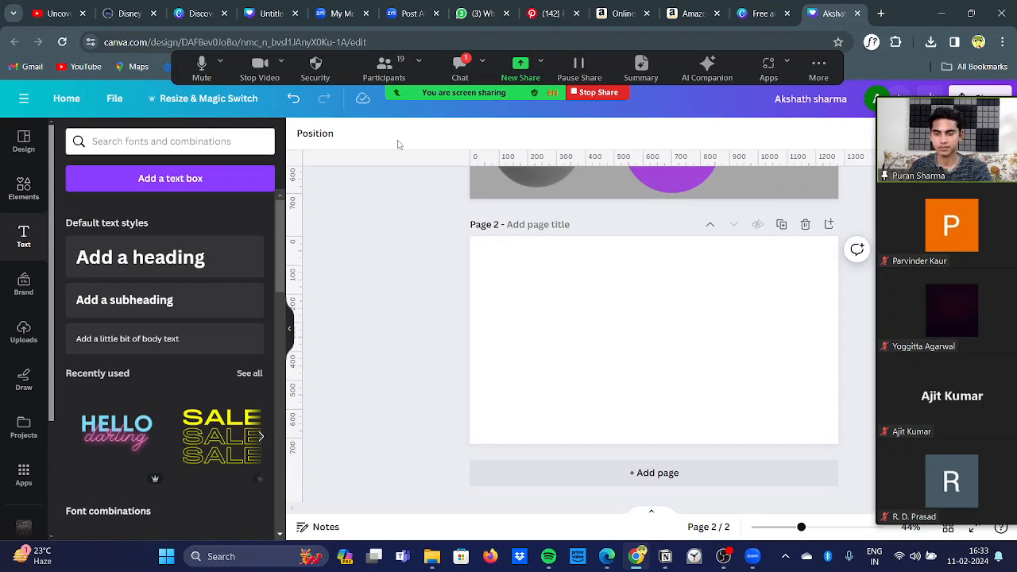
Step: Search the elements library for "neon light background"
left_click(24, 143)
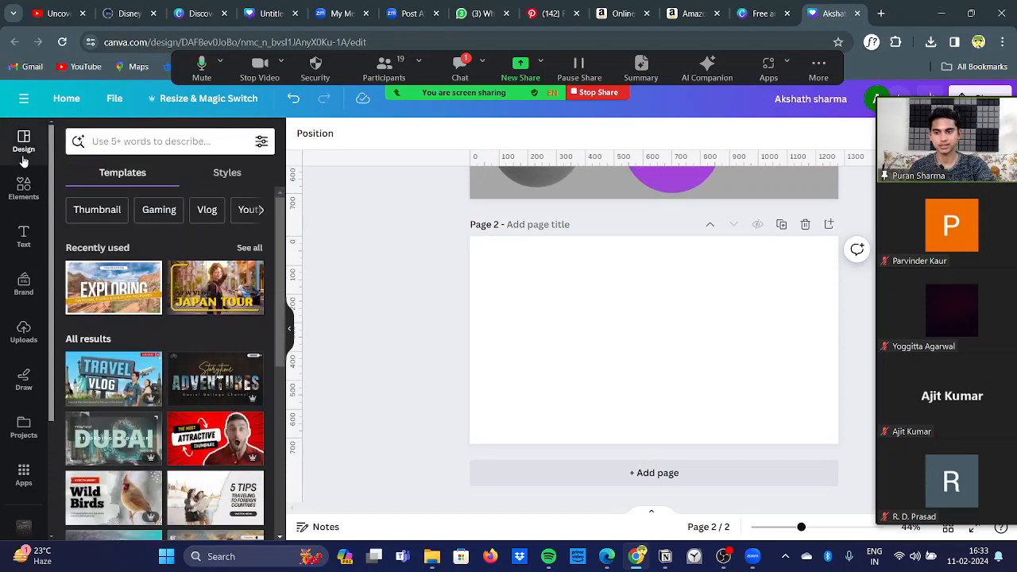
left_click(26, 199)
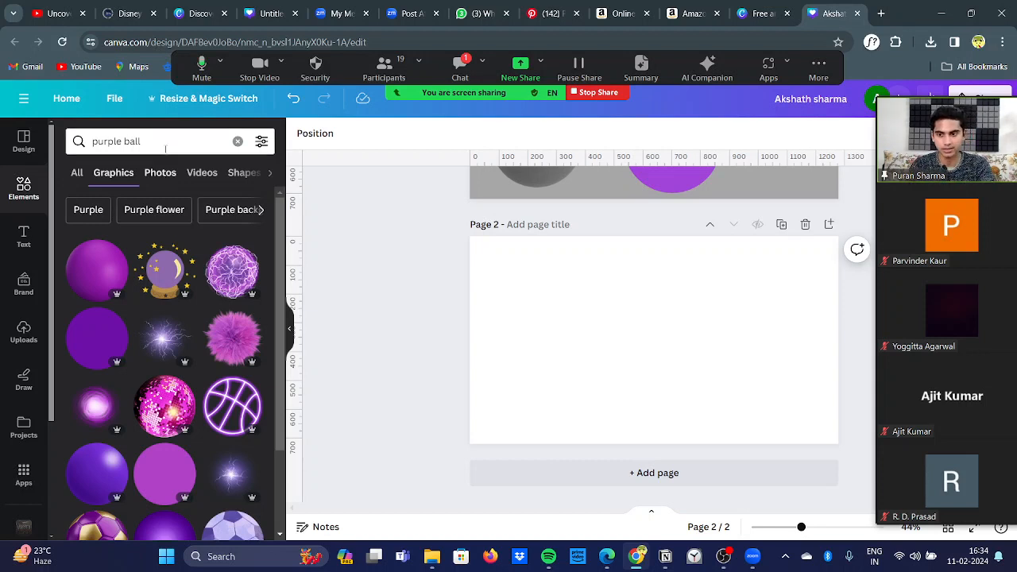
left_click(164, 140)
key("ctrl+a")
key("BackSpace")
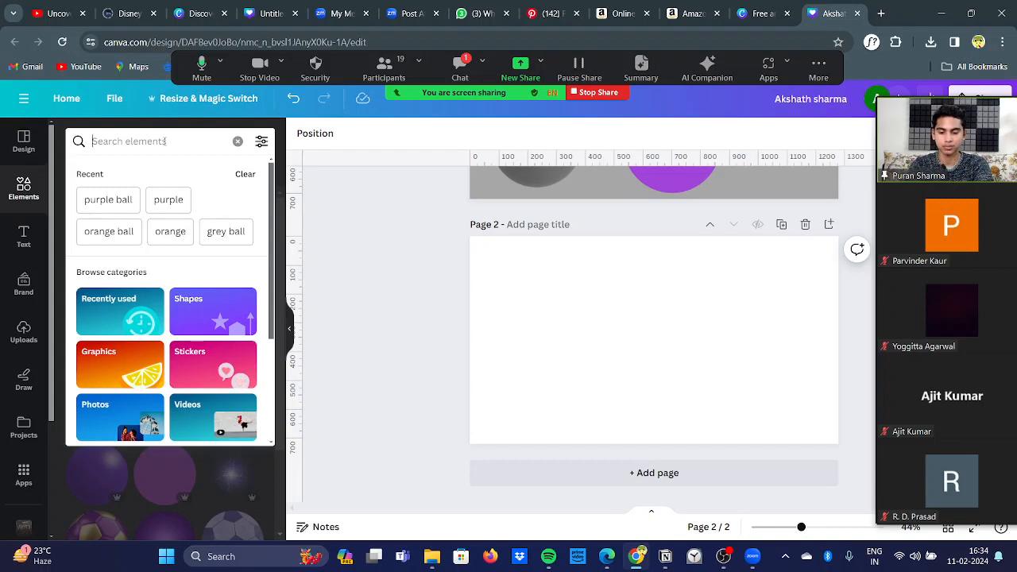
type("neon")
type("ght backfro")
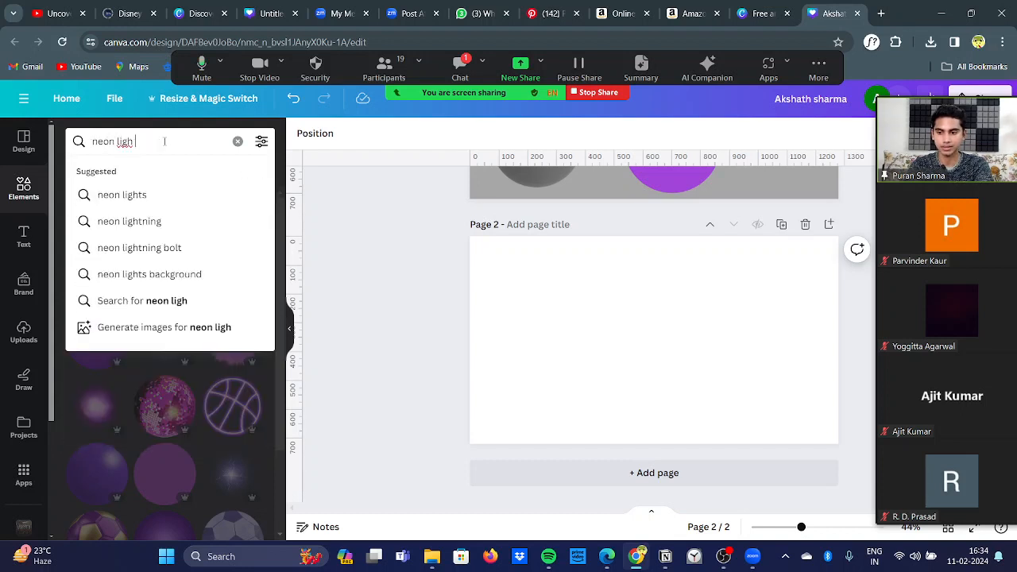
key("BackSpace")
key("BackSpace")
key("BackSpace")
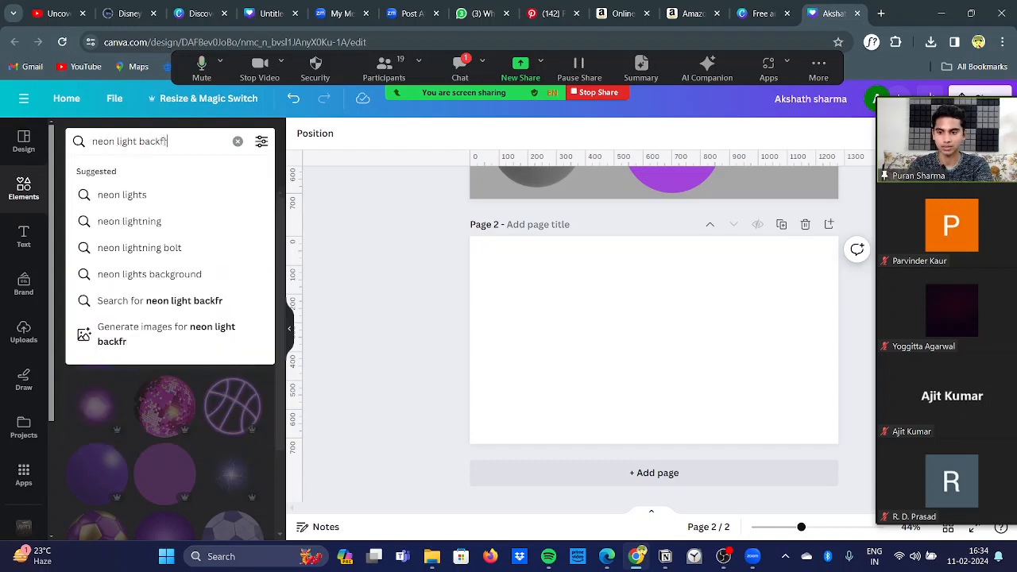
type("gorunf")
key("BackSpace")
key("BackSpace")
key("BackSpace")
key("BackSpace")
key("BackSpace")
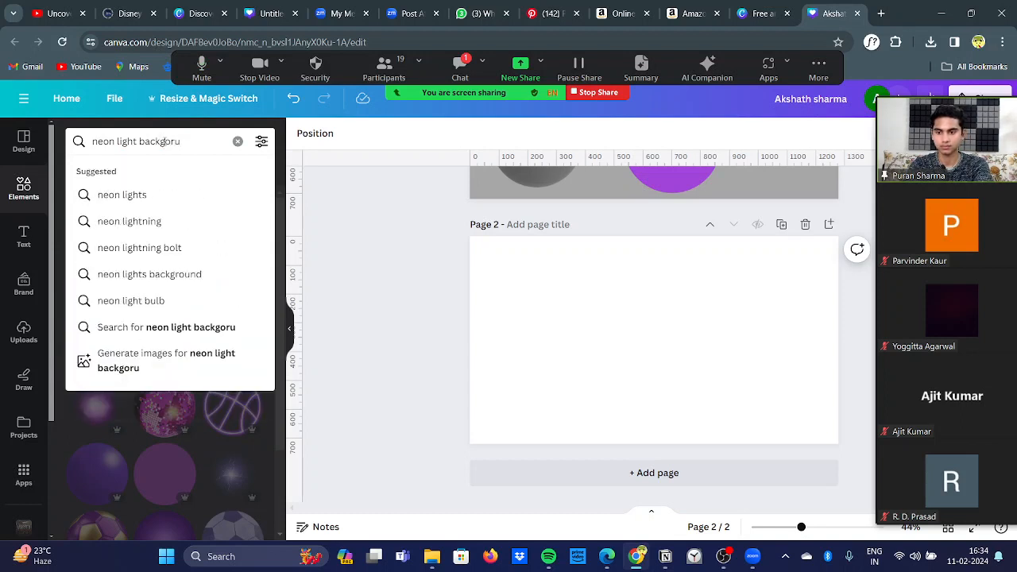
type("round")
key("Return")
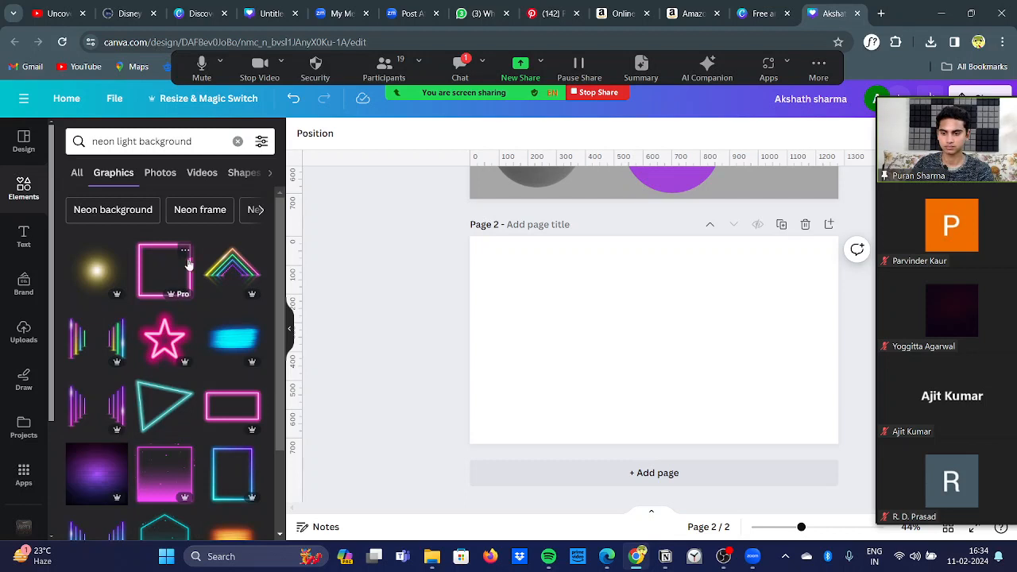
Step: Show the photo results and add the dark room photo with slanted blue neon lights to page 2
left_click(162, 183)
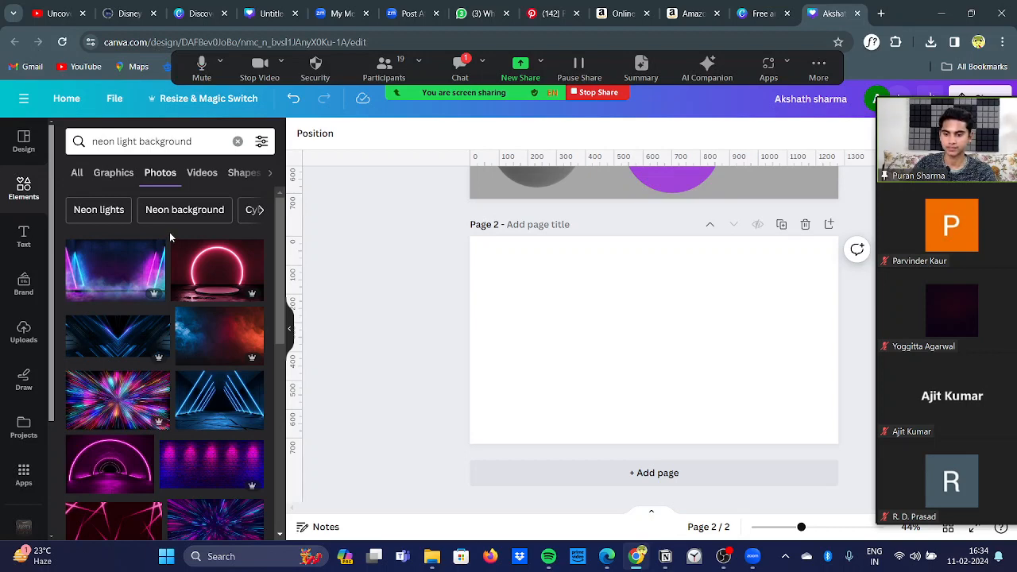
scroll(170, 235, "down", 1)
left_click(204, 342)
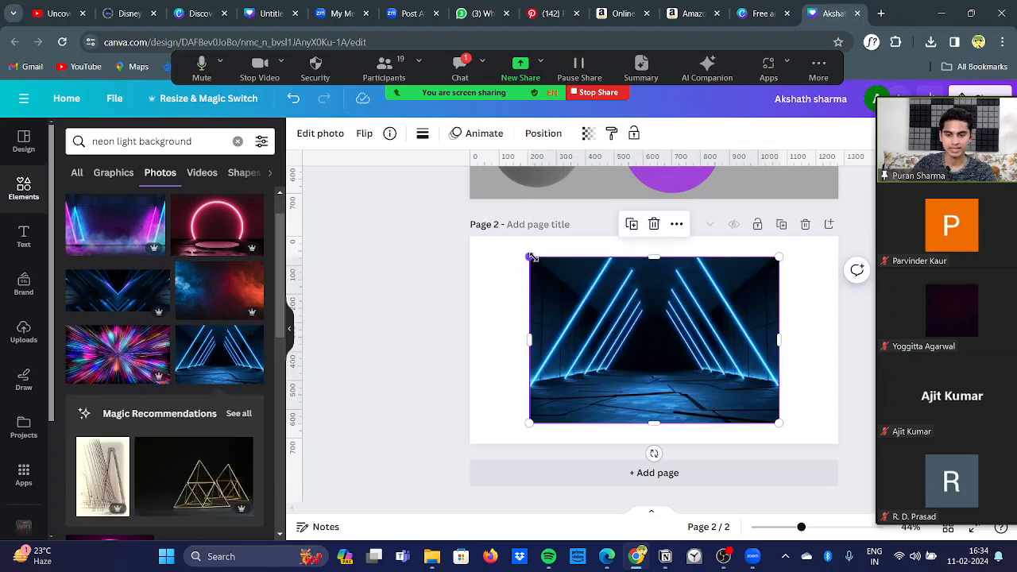
Step: Enlarge the blue neon photo and extend its edges so it covers the whole of page 2
left_click_drag(530, 262, 488, 255)
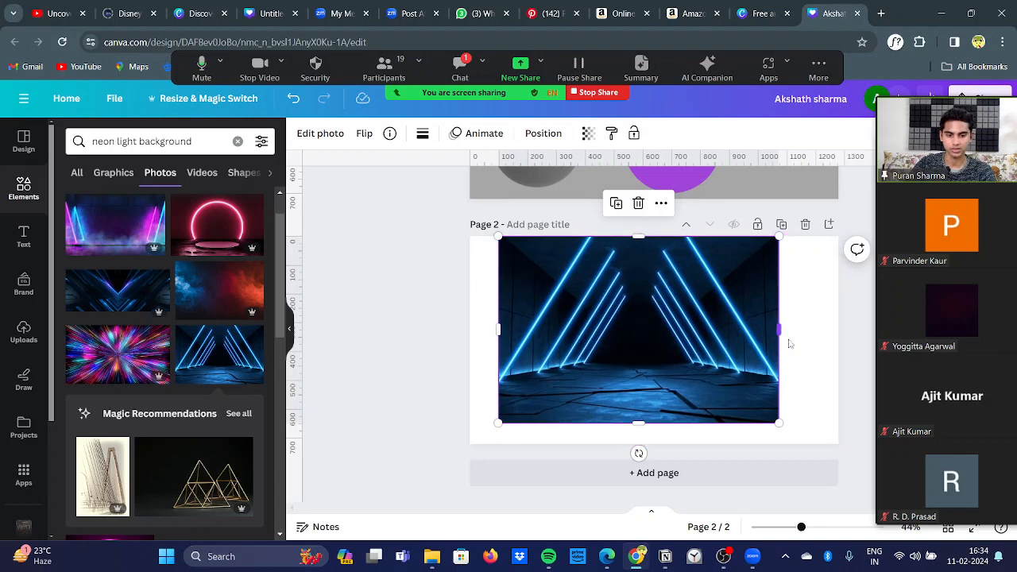
left_click_drag(784, 340, 840, 343)
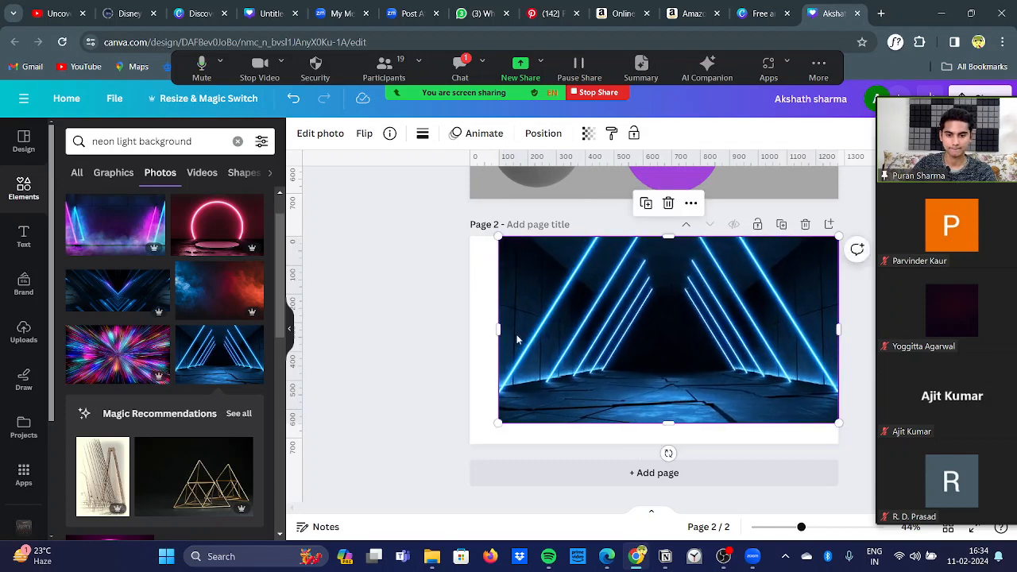
left_click_drag(501, 329, 471, 329)
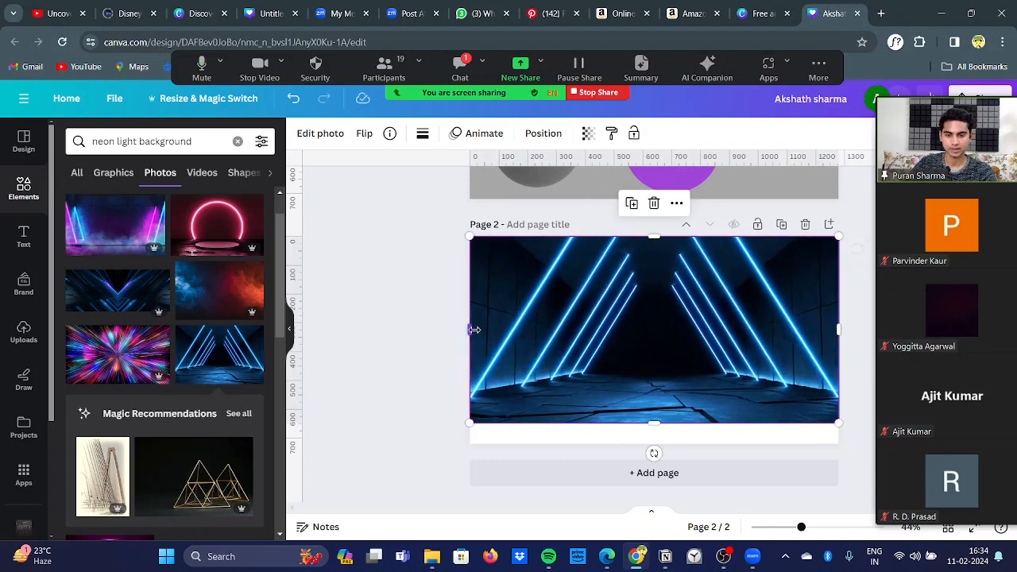
left_click_drag(647, 421, 657, 443)
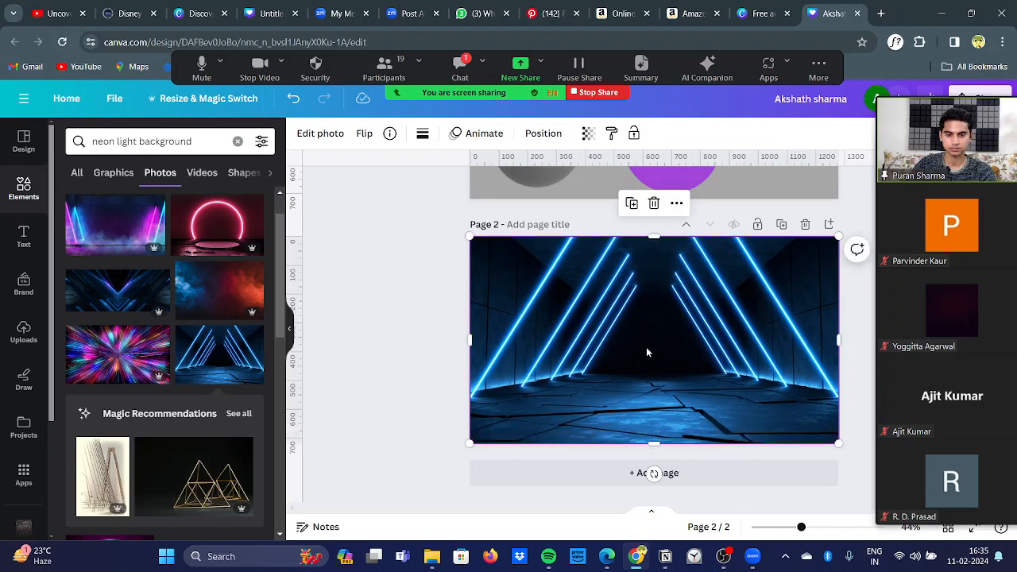
Step: Shift the neon photo slightly down, extend its upper edge back to the page's upper border and deselect it
left_click_drag(646, 346, 647, 360)
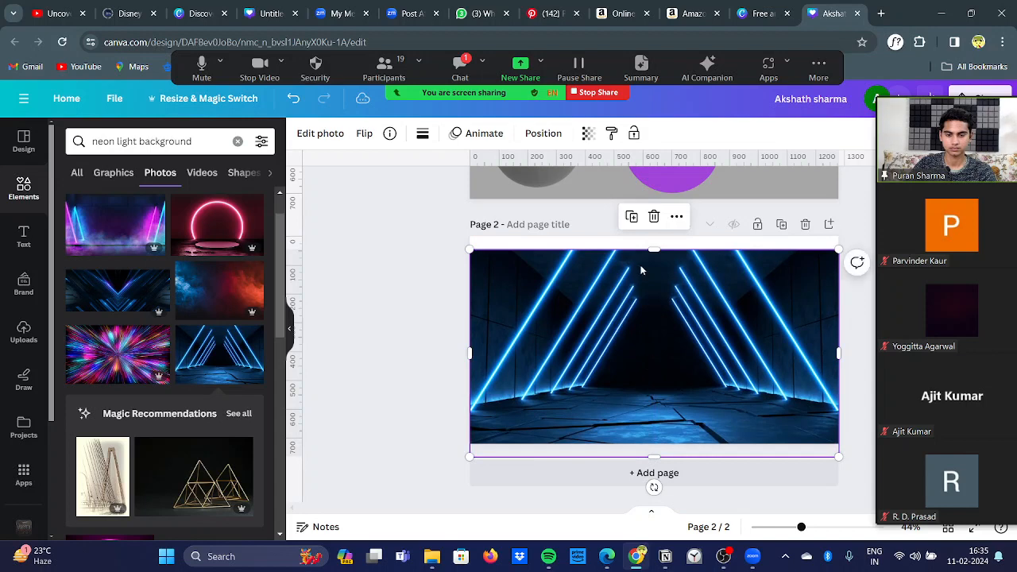
left_click_drag(653, 248, 653, 236)
left_click(442, 308)
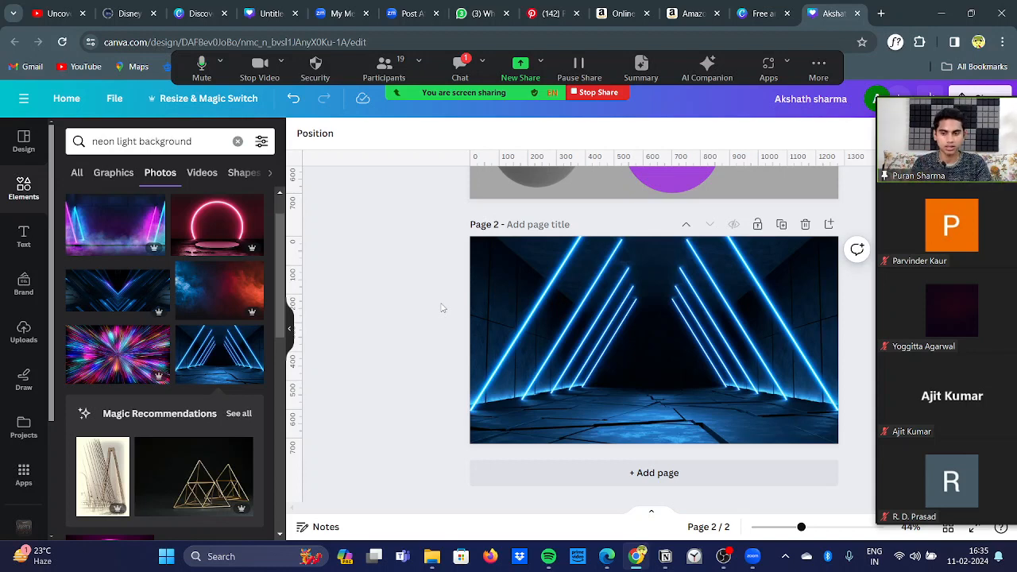
Step: Check the reference thumbnail design and add the uploaded photo of the man thinking with hand on chin to page 2
left_click(267, 13)
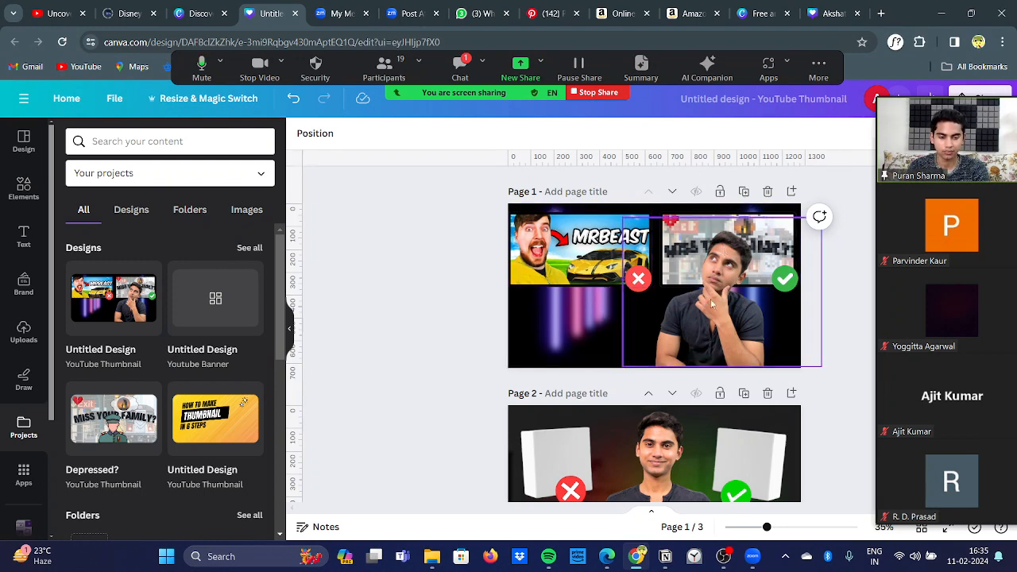
left_click(818, 13)
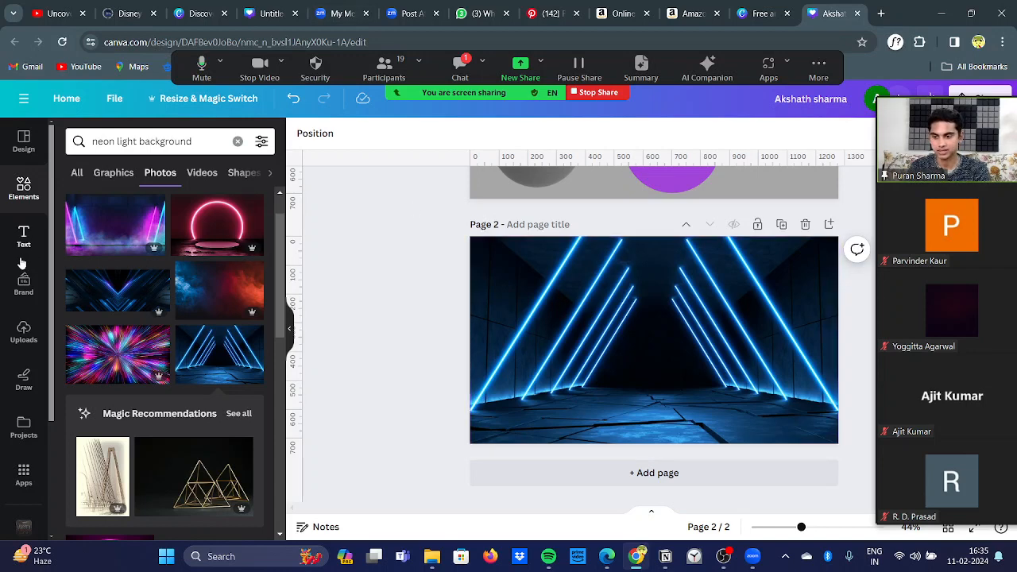
left_click(24, 343)
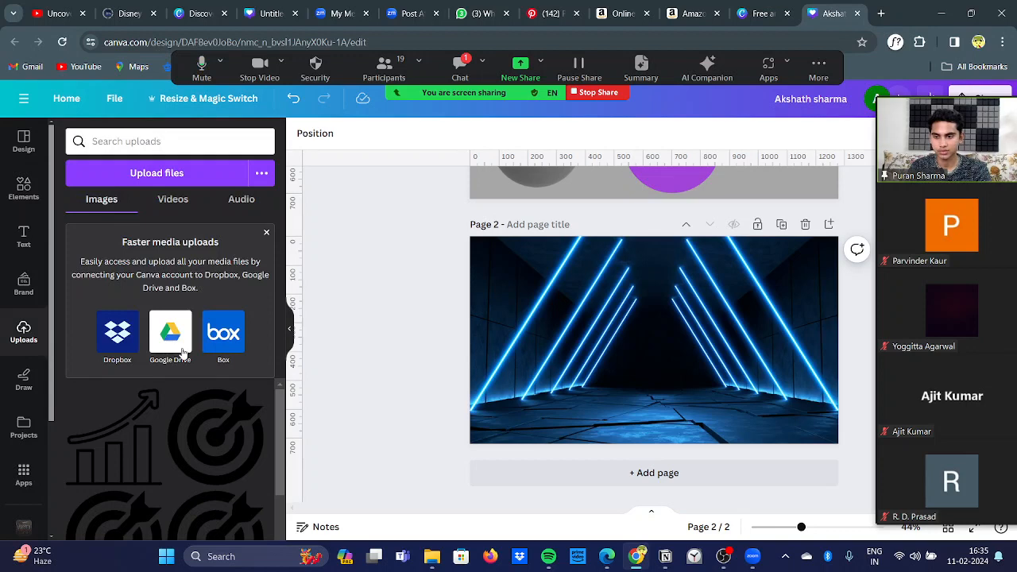
scroll(162, 457, "down", 5)
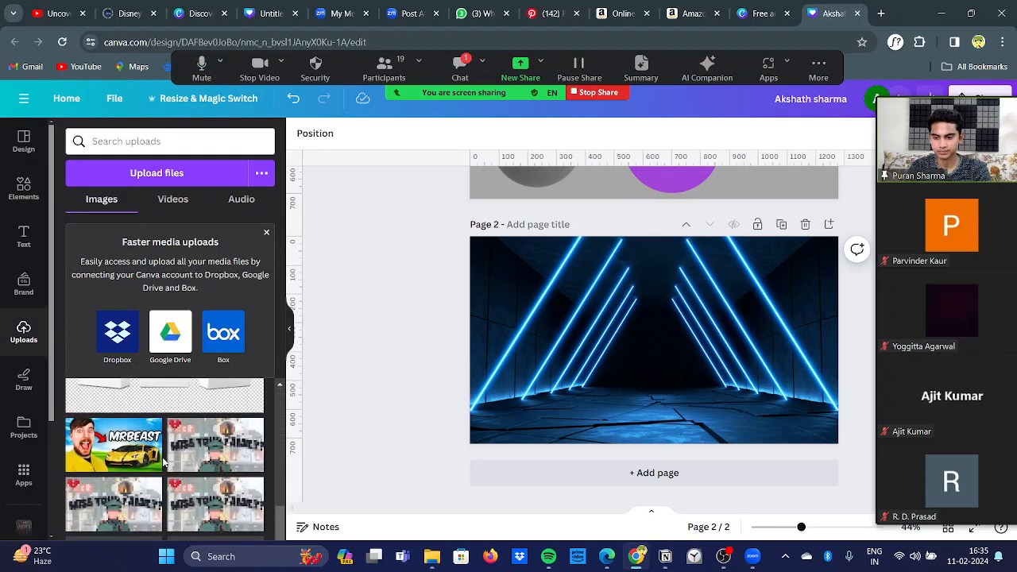
scroll(162, 459, "down", 2)
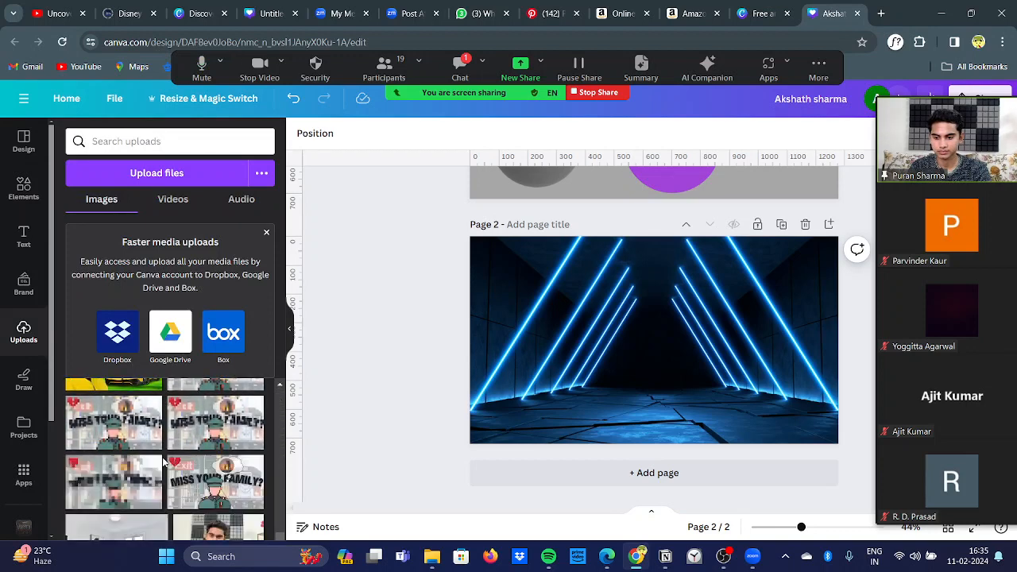
scroll(163, 459, "down", 3)
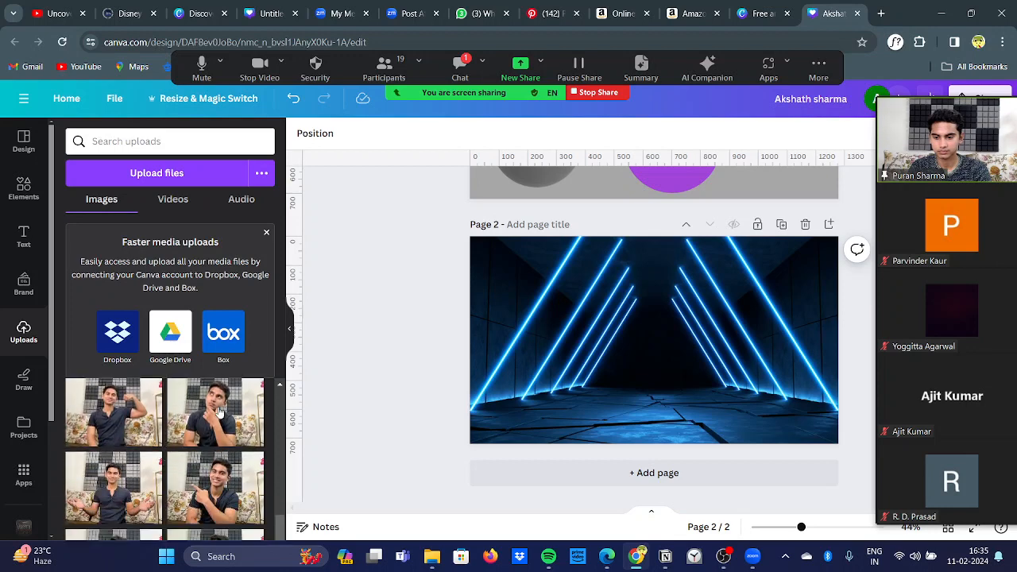
left_click(220, 412)
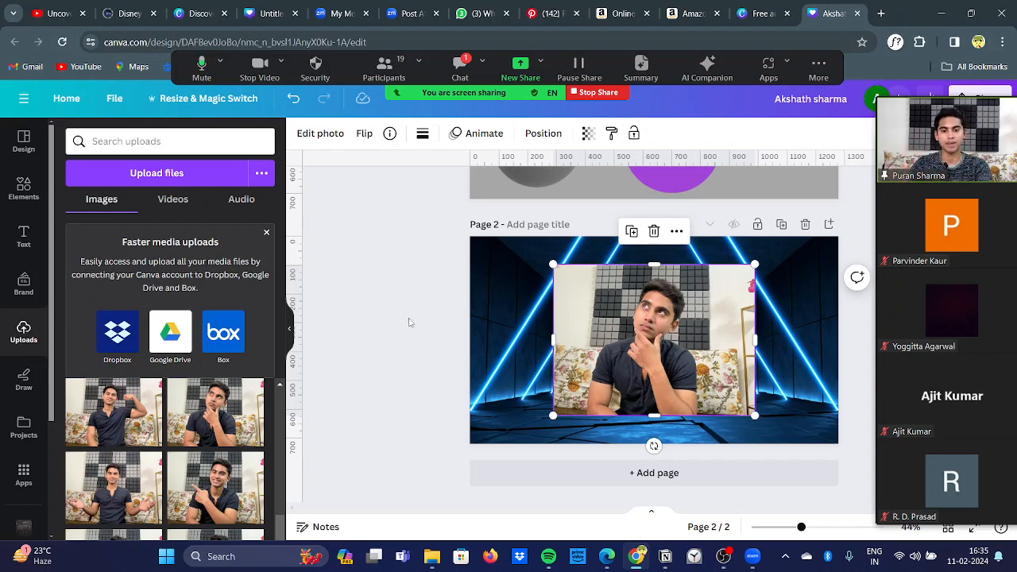
left_click(379, 316)
Step: Remove the background from the thinking man's photo and move the cutout to the lower right of page 2
left_click(647, 354)
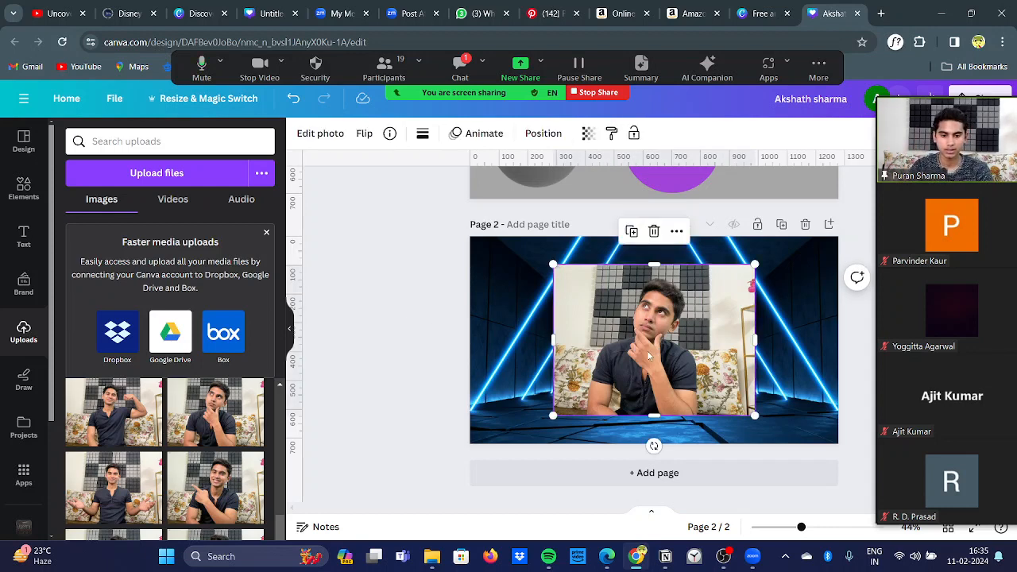
left_click(321, 141)
left_click(320, 142)
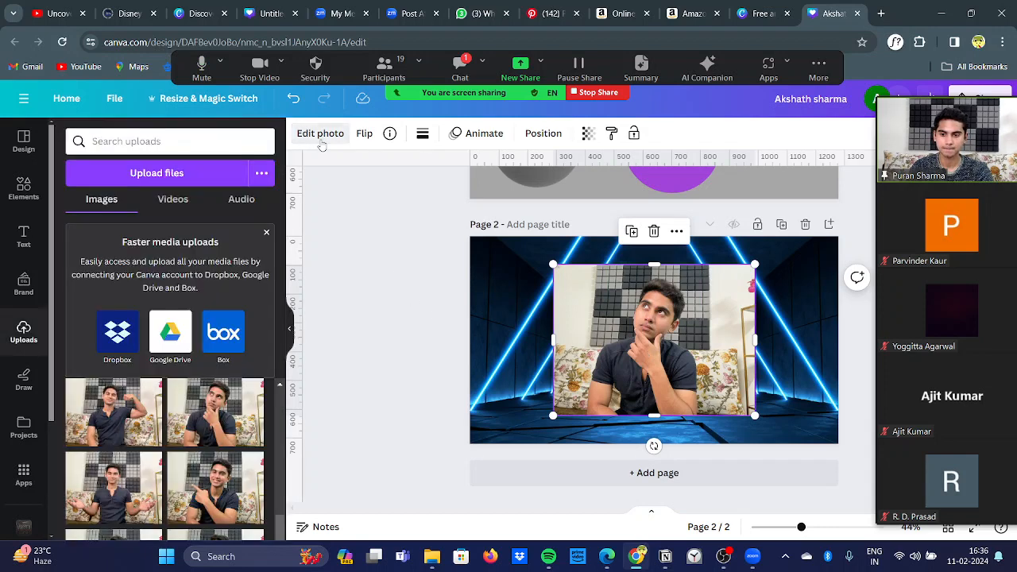
left_click(320, 136)
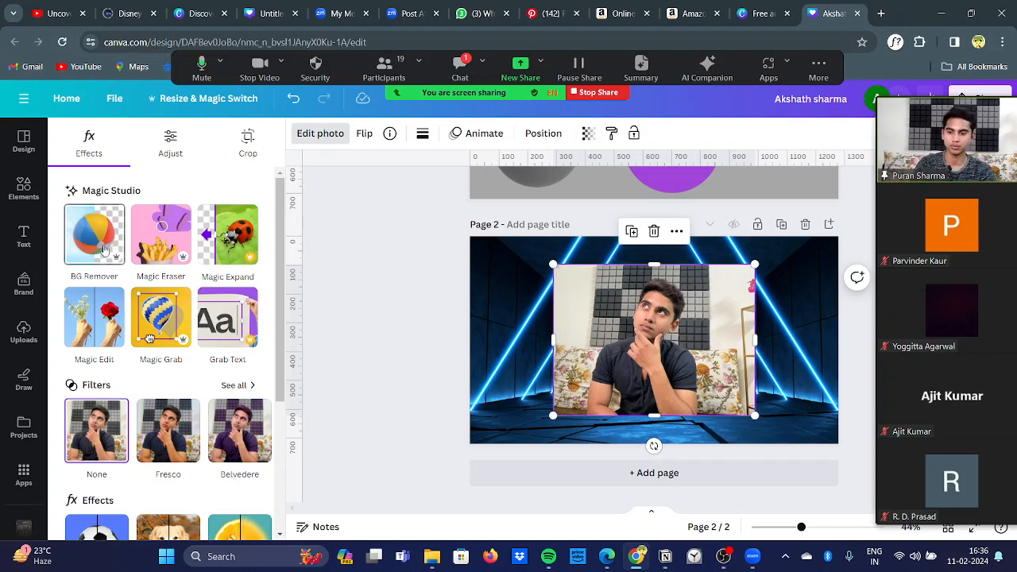
left_click(104, 249)
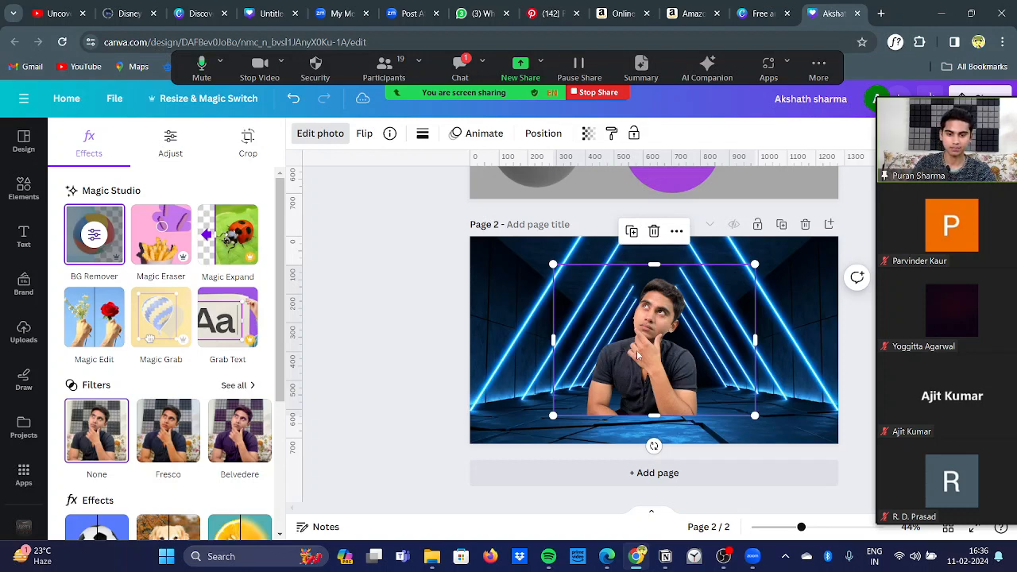
left_click_drag(637, 355, 732, 378)
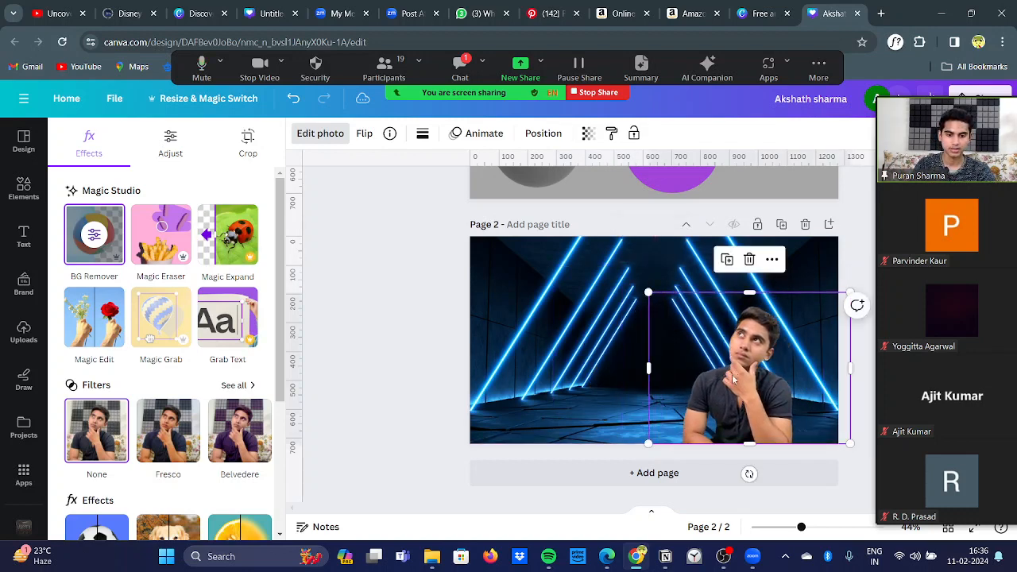
left_click(291, 330)
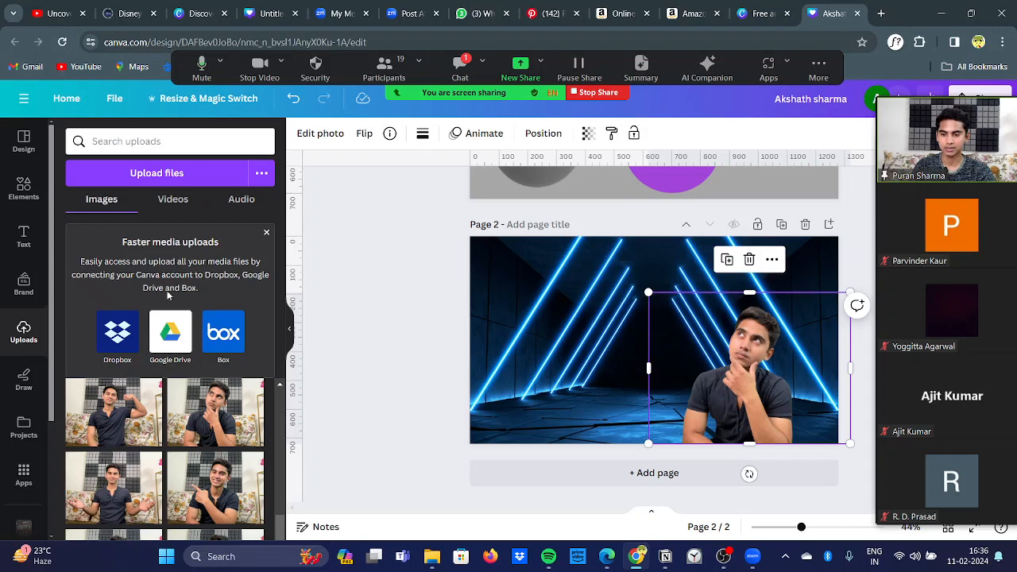
scroll(179, 440, "down", 3)
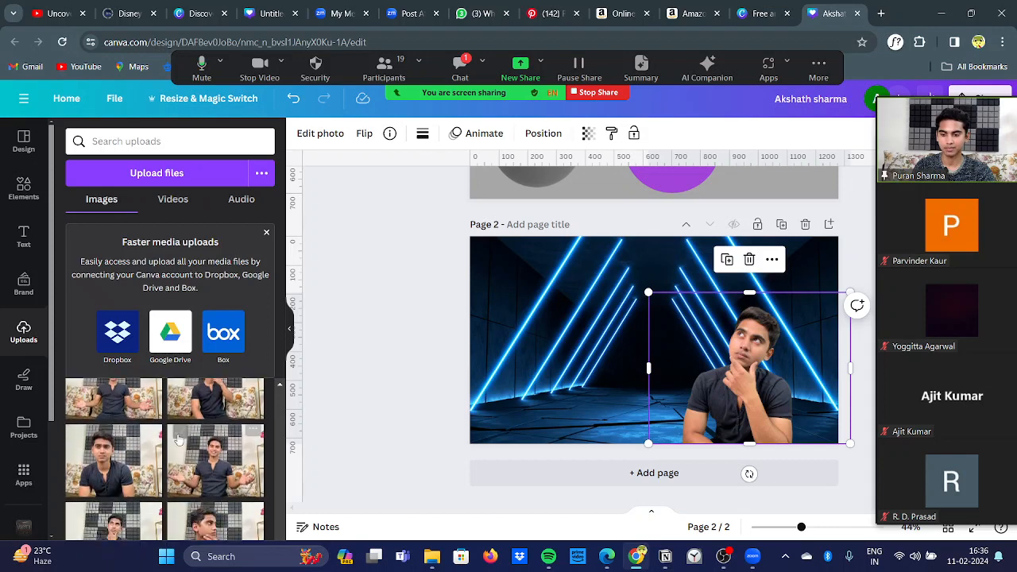
scroll(179, 439, "down", 10)
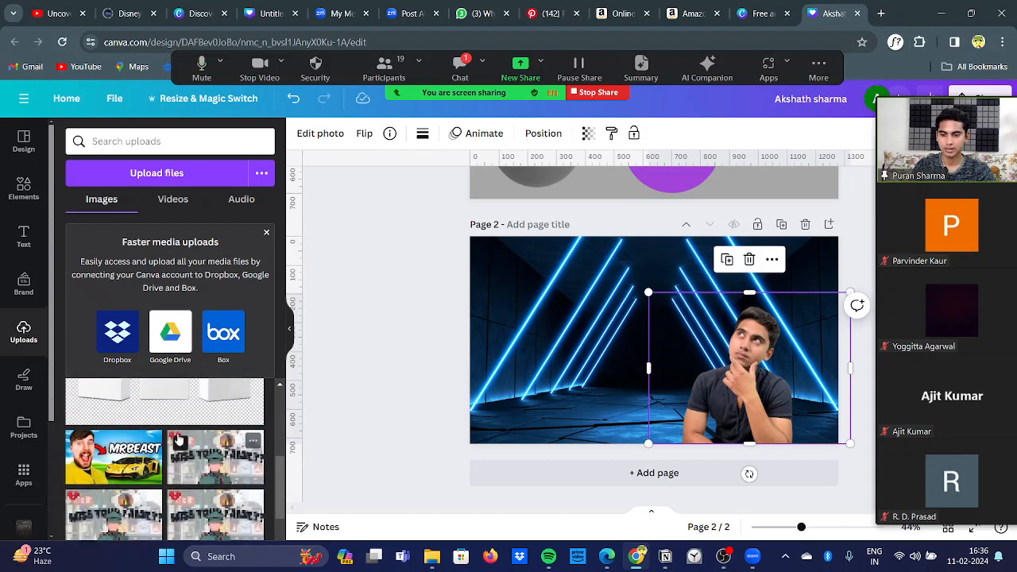
scroll(179, 439, "down", 3)
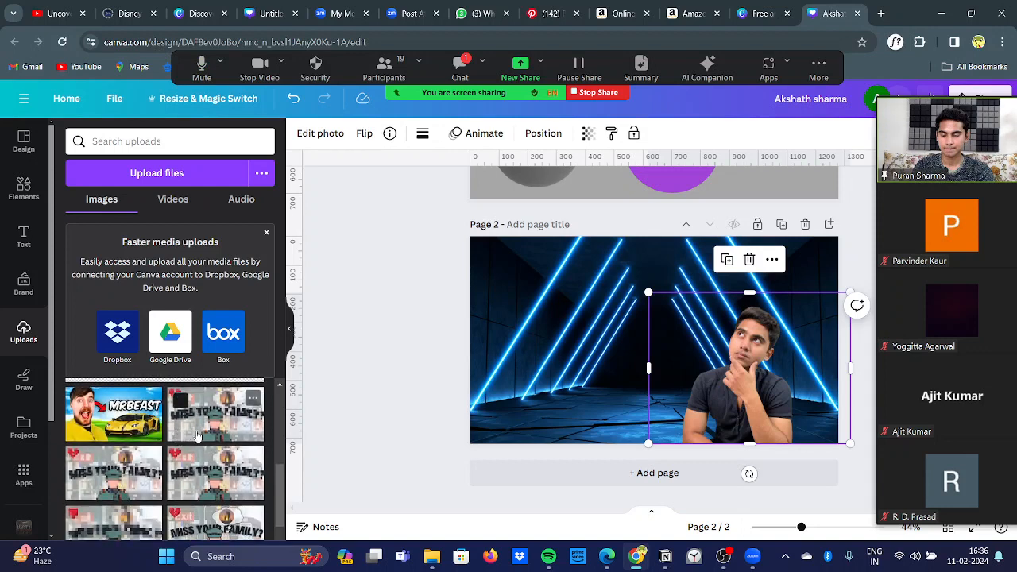
left_click(198, 435)
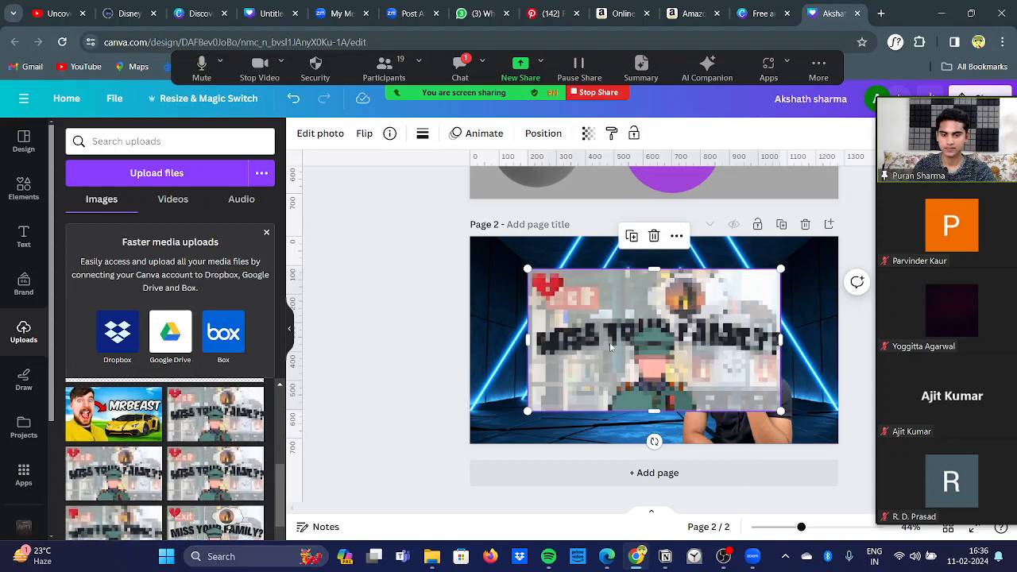
left_click_drag(527, 269, 642, 313)
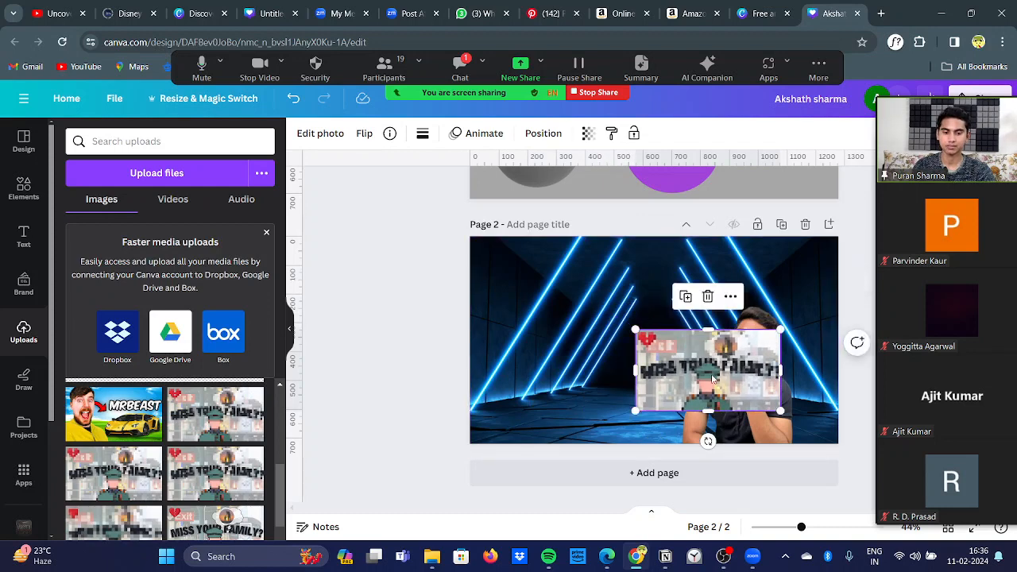
left_click(708, 297)
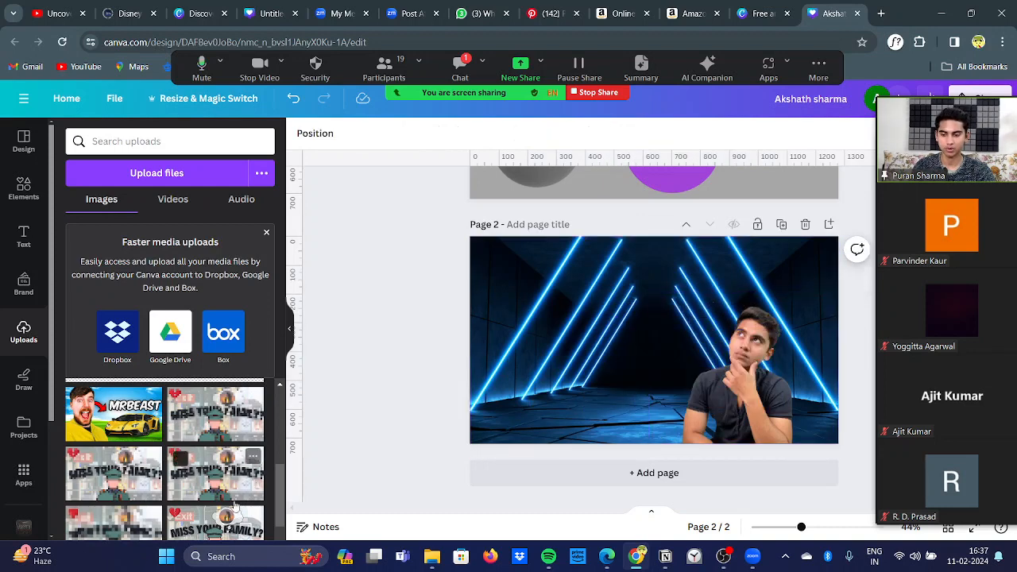
left_click(232, 530)
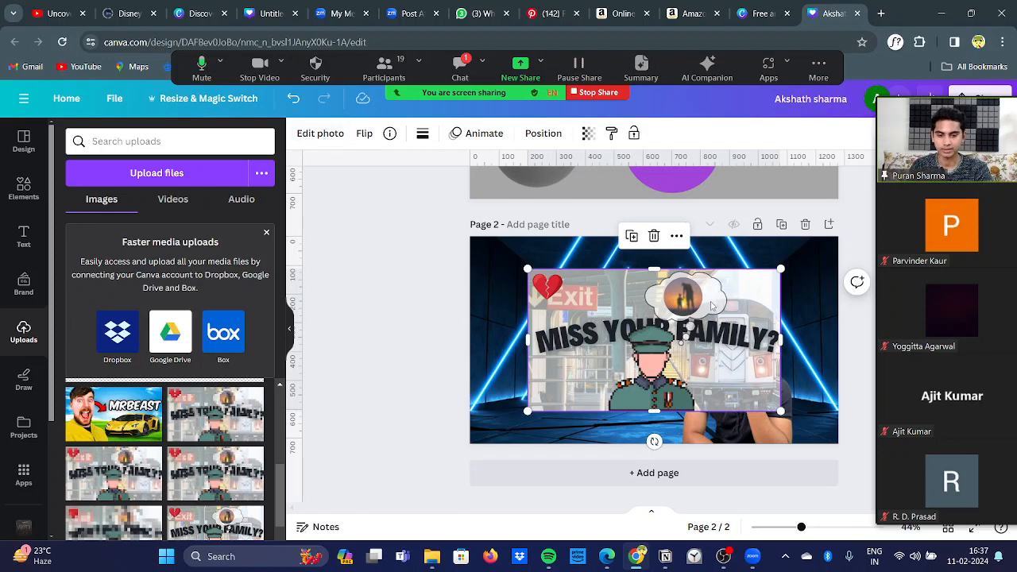
left_click(653, 237)
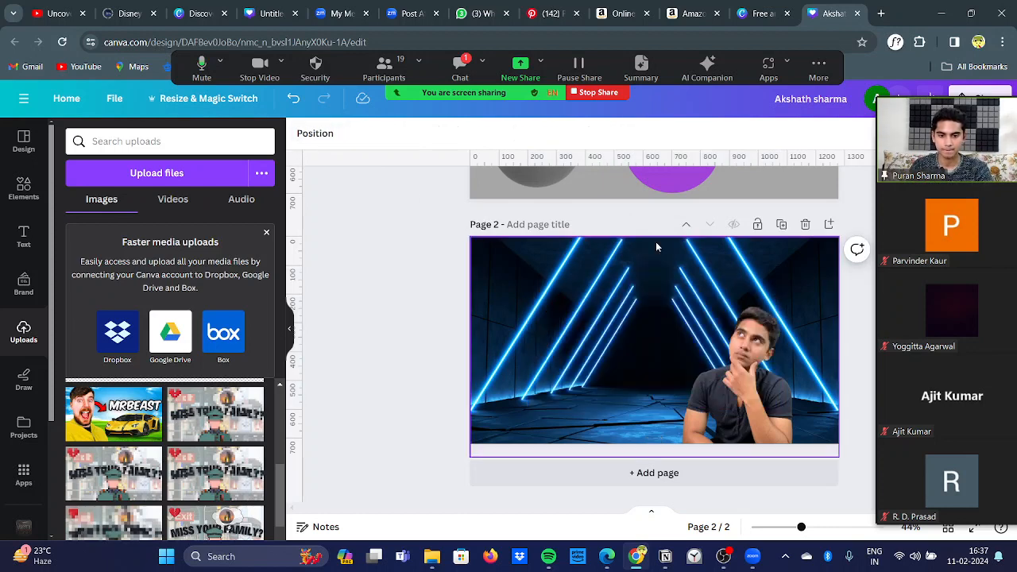
left_click(425, 332)
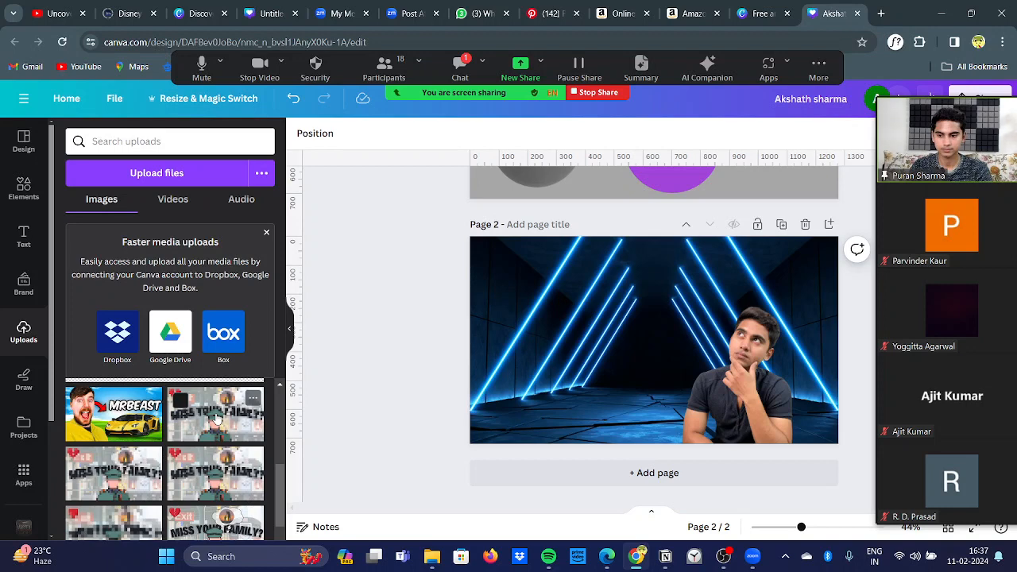
left_click(32, 475)
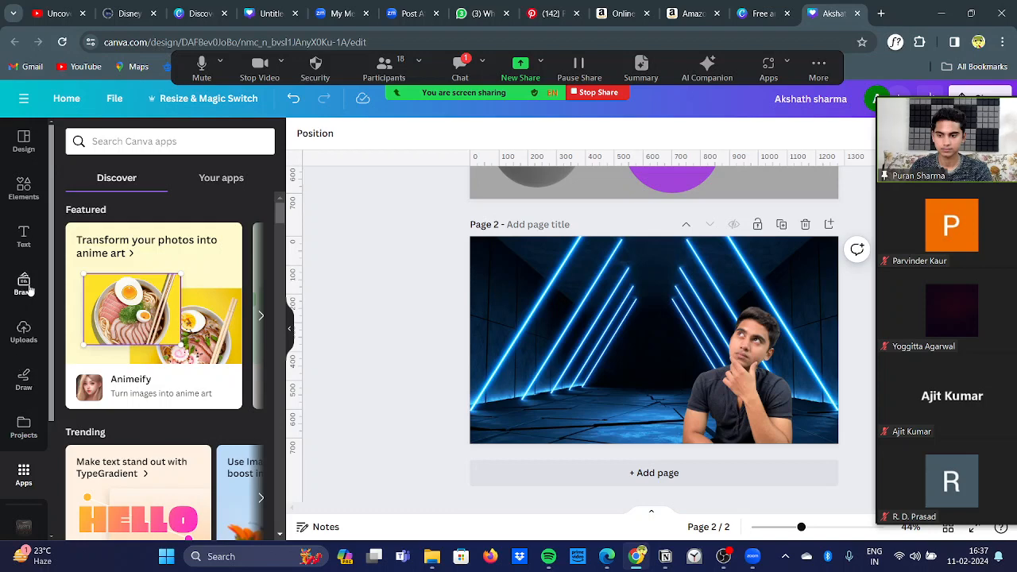
left_click(23, 334)
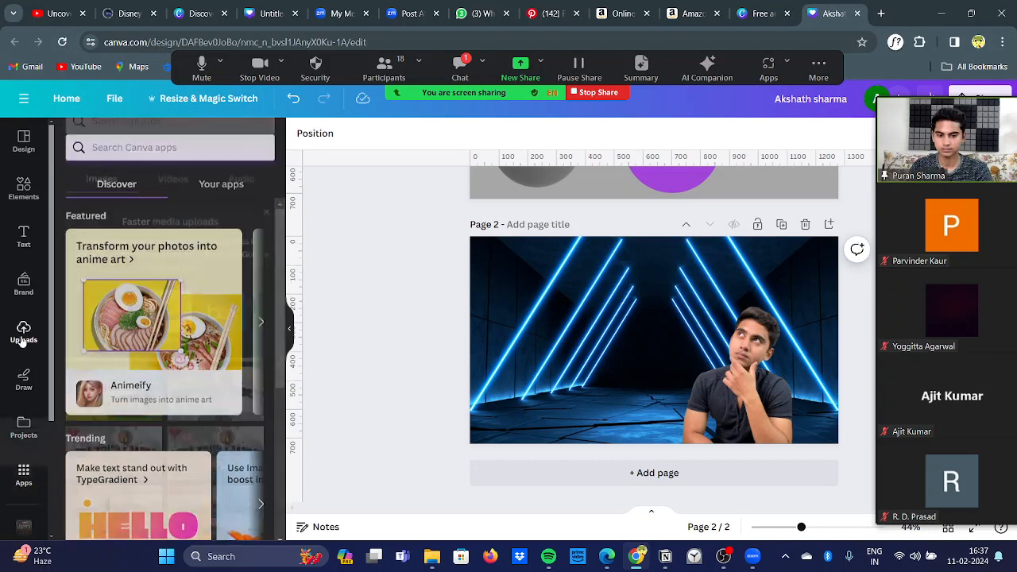
Step: Add the pixelated "MISS YOUR FAMILY?" image above the man and the MrBeast image at page 2's upper left, shrinking both
left_click(180, 415)
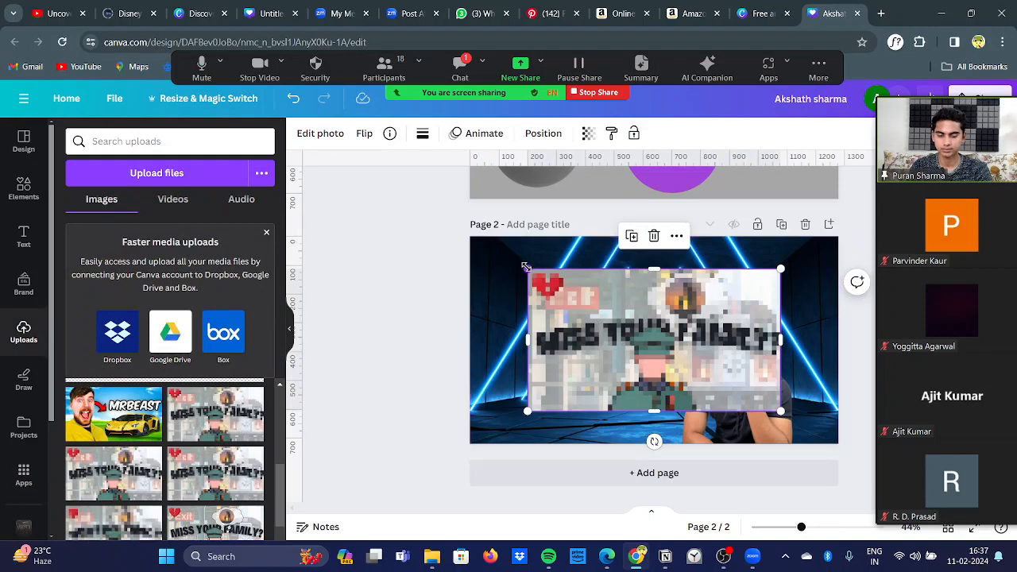
left_click_drag(527, 267, 724, 274)
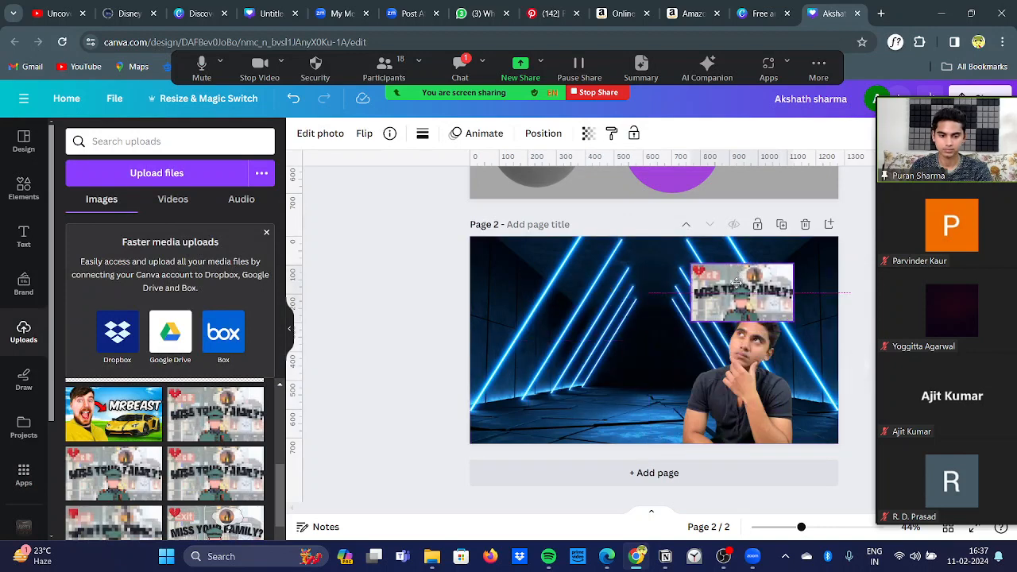
left_click(119, 413)
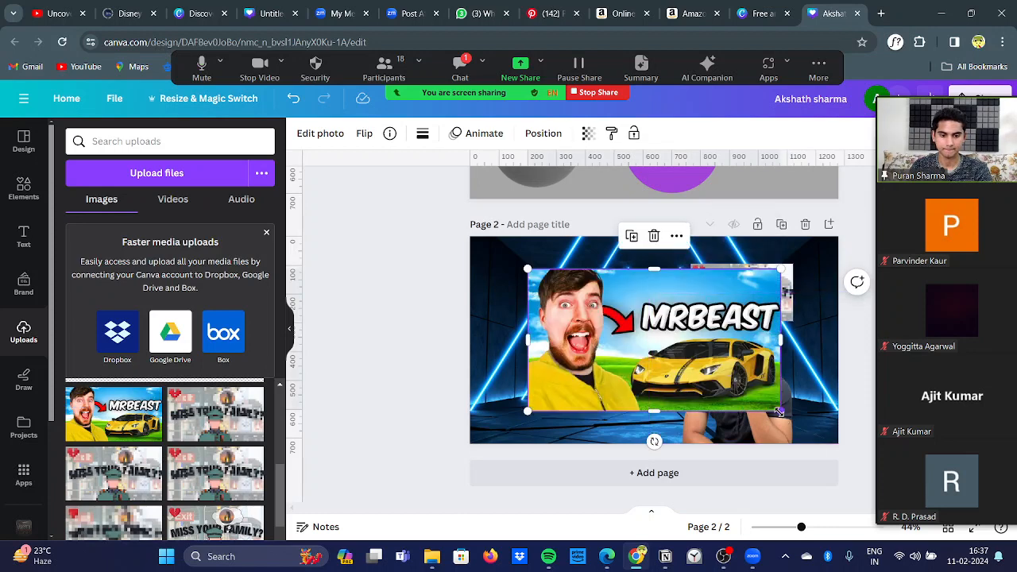
left_click_drag(779, 410, 654, 340)
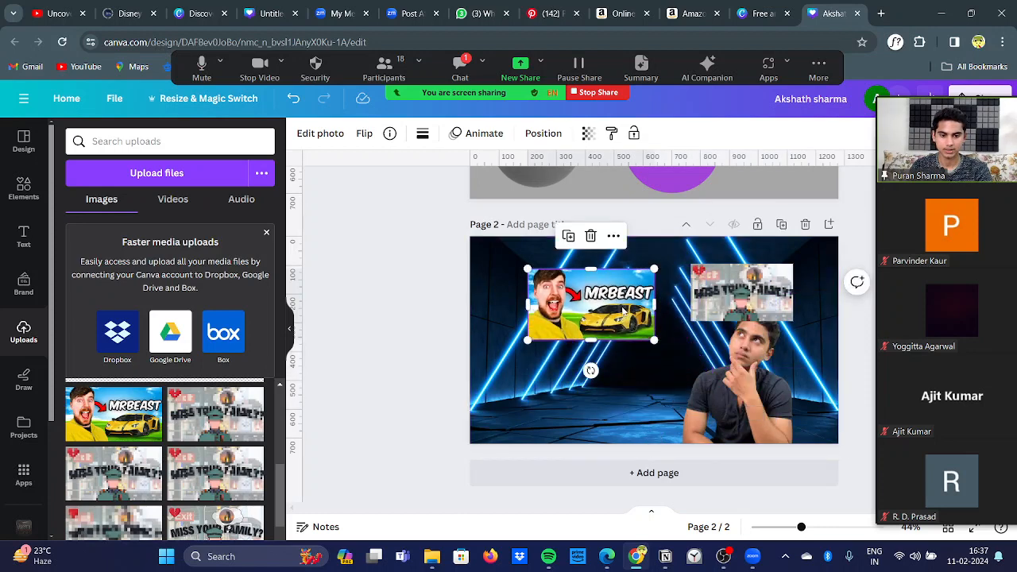
left_click_drag(622, 309, 595, 304)
Step: Shift the pixelated image slightly left, enlarge it to match the MrBeast image's size and deselect it
mouse_move(739, 305)
left_mouse_down()
mouse_move(748, 311)
mouse_move(732, 304)
left_mouse_up()
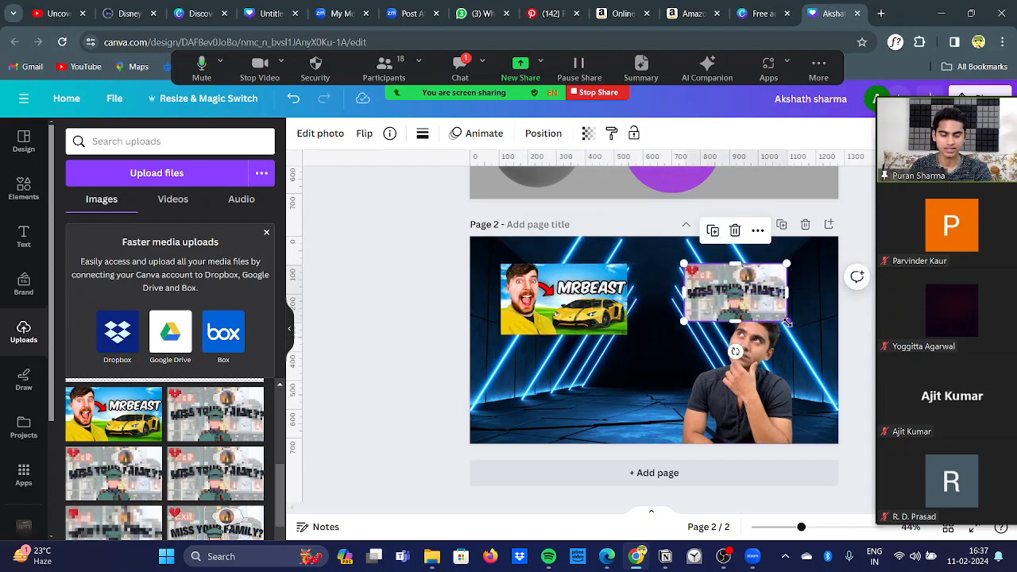
left_click_drag(786, 321, 814, 336)
left_click(854, 338)
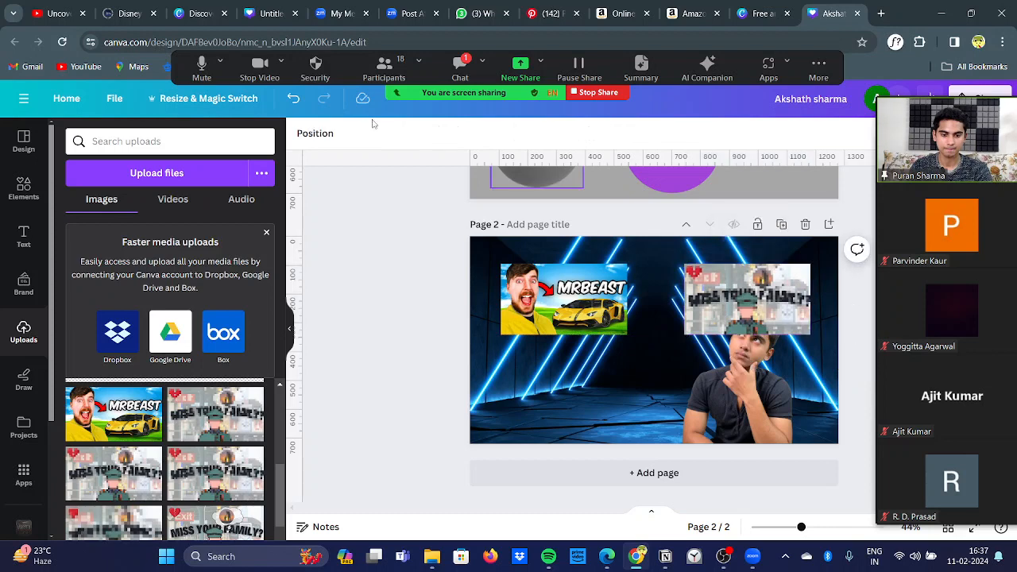
Step: Check the reference thumbnail design, return to the working design and search the elements for "red x"
left_click(267, 8)
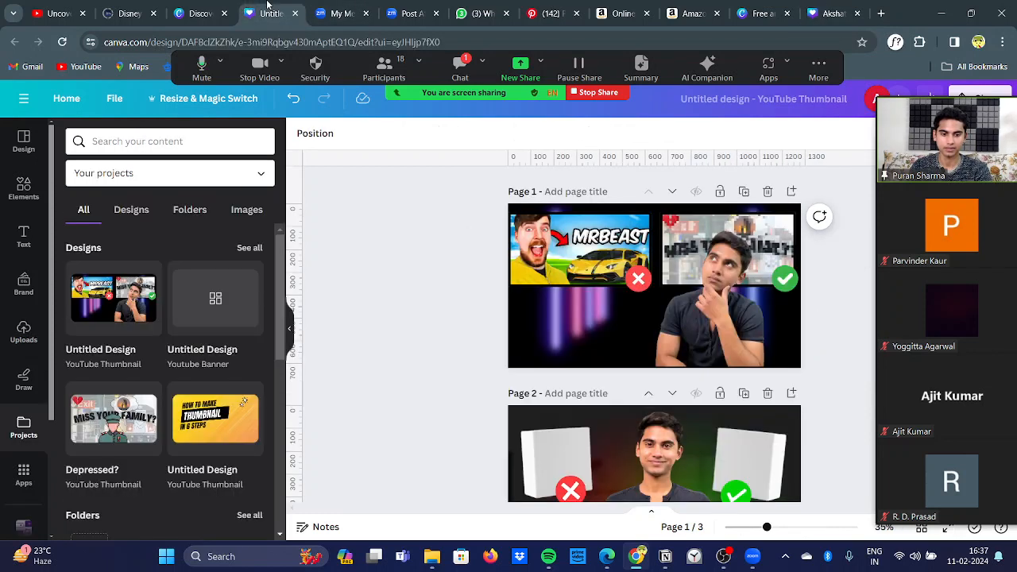
left_click(835, 5)
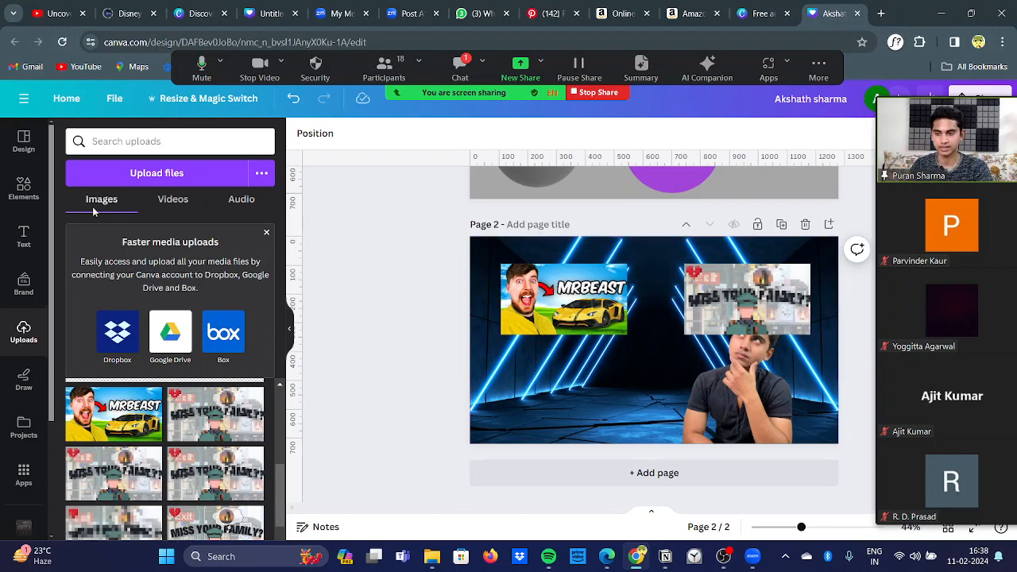
left_click(24, 188)
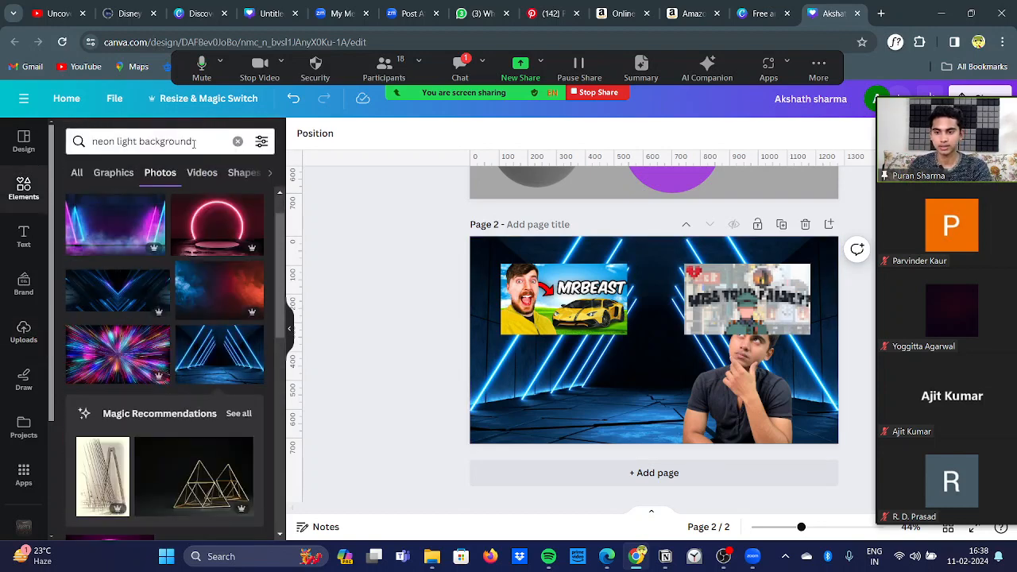
left_click(193, 143)
key("BackSpace")
key("BackSpace")
key("BackSpace")
key("BackSpace")
key("BackSpace")
key("BackSpace")
key("BackSpace")
key("BackSpace")
key("BackSpace")
key("BackSpace")
key("BackSpace")
key("BackSpace")
key("BackSpace")
key("BackSpace")
key("BackSpace")
key("BackSpace")
key("BackSpace")
key("BackSpace")
key("BackSpace")
key("BackSpace")
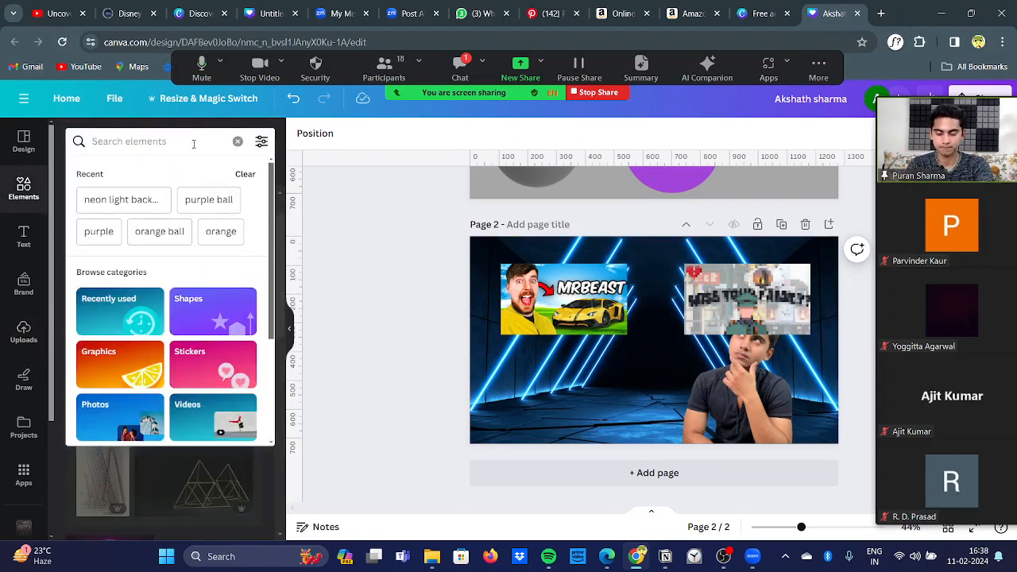
type("cr")
key("BackSpace")
key("BackSpace")
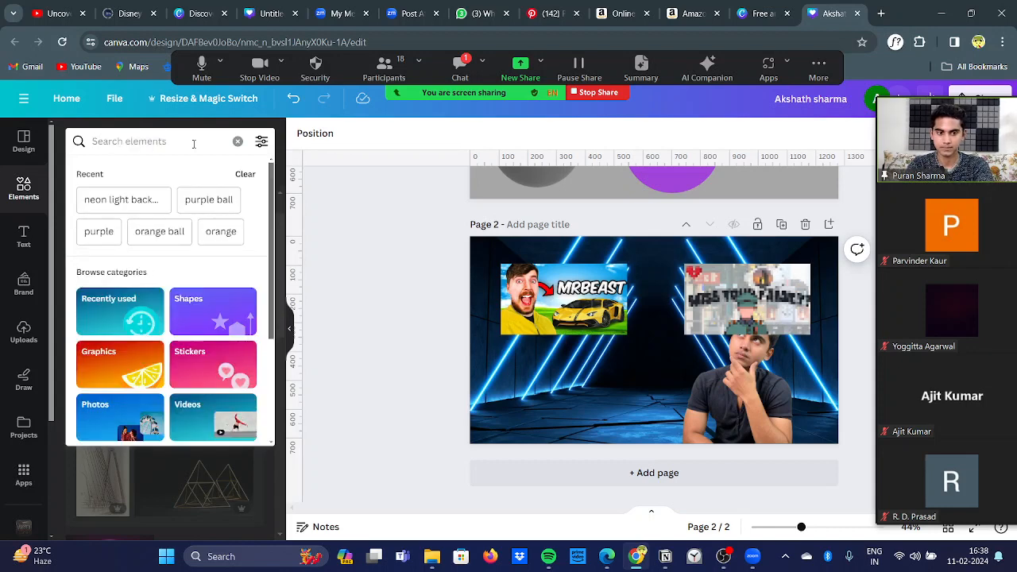
type("red")
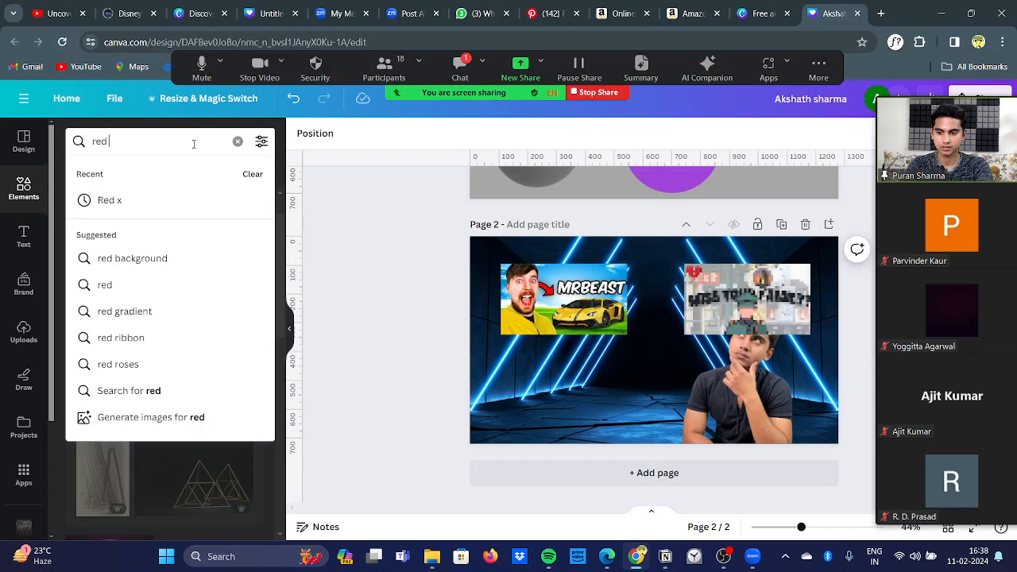
type(" x")
key("Return")
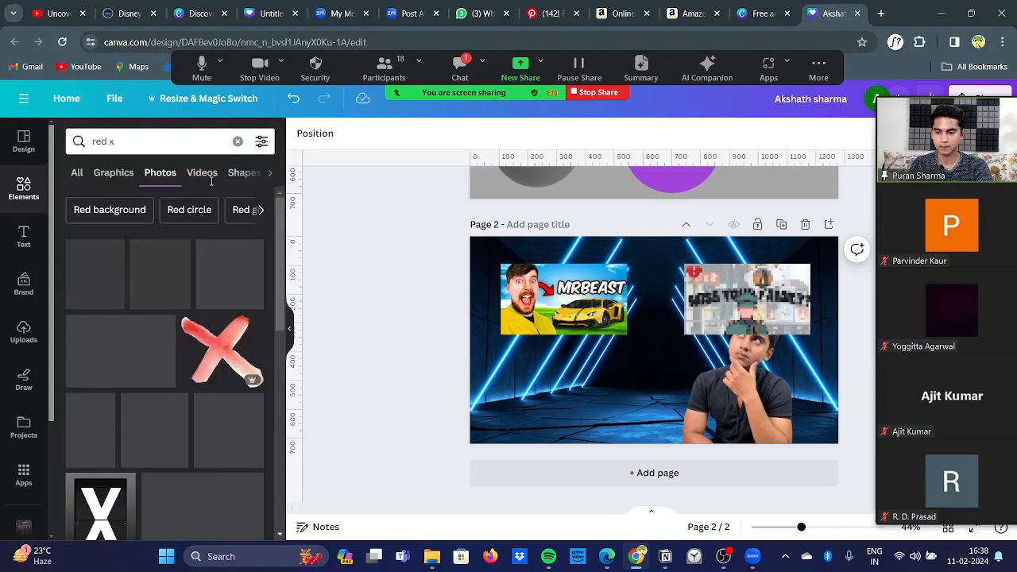
Step: Add the red circle graphic with a white X to page 2, shrink it and place it on the MrBeast image's lower-right corner
scroll(191, 302, "down", 5)
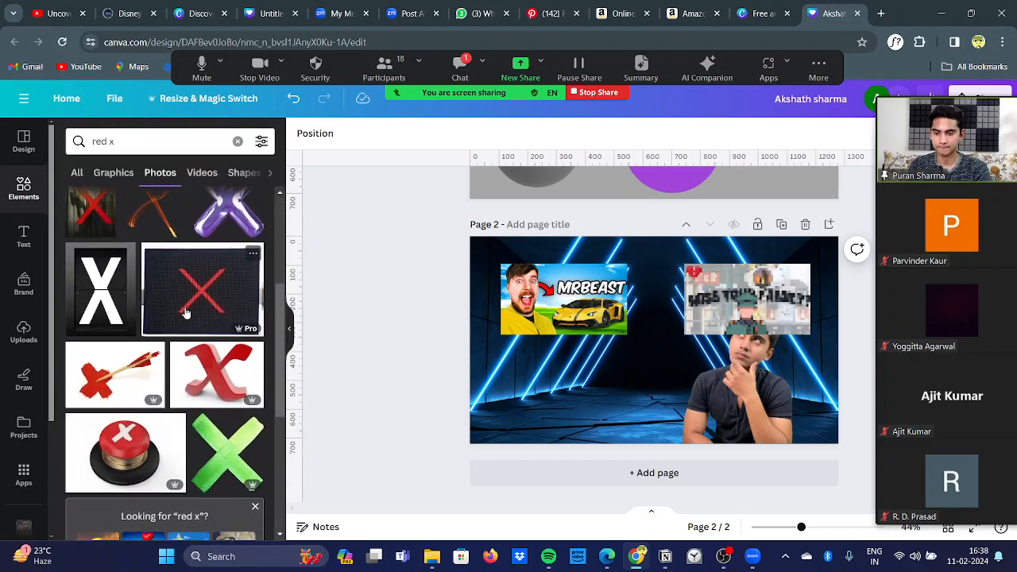
scroll(186, 311, "down", 4)
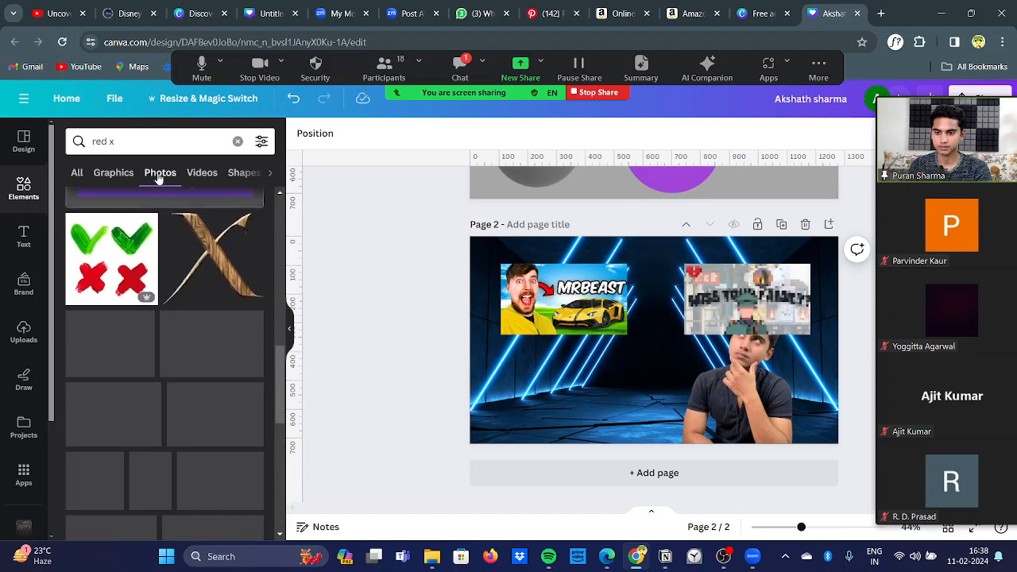
left_click(113, 172)
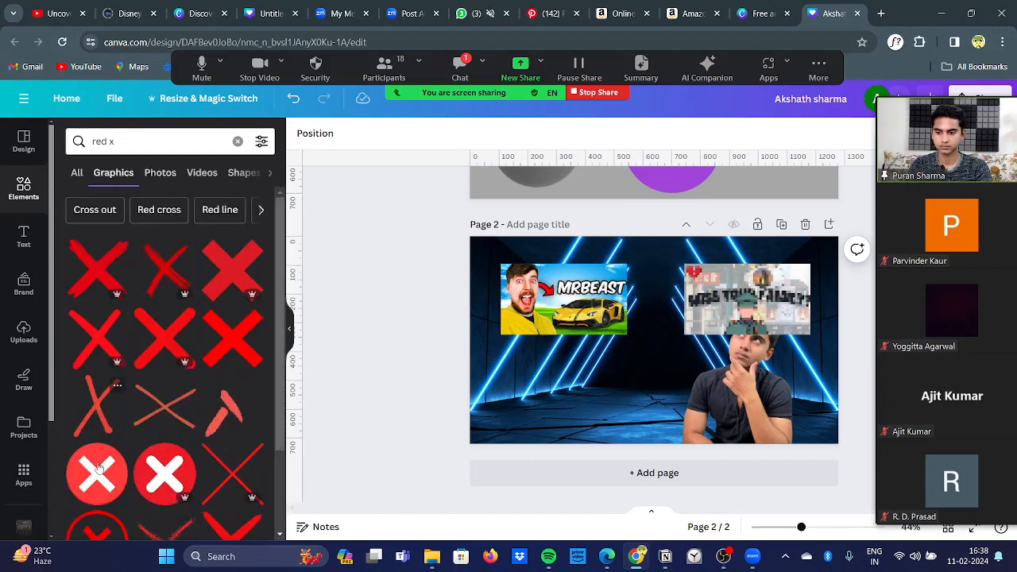
left_click(149, 487)
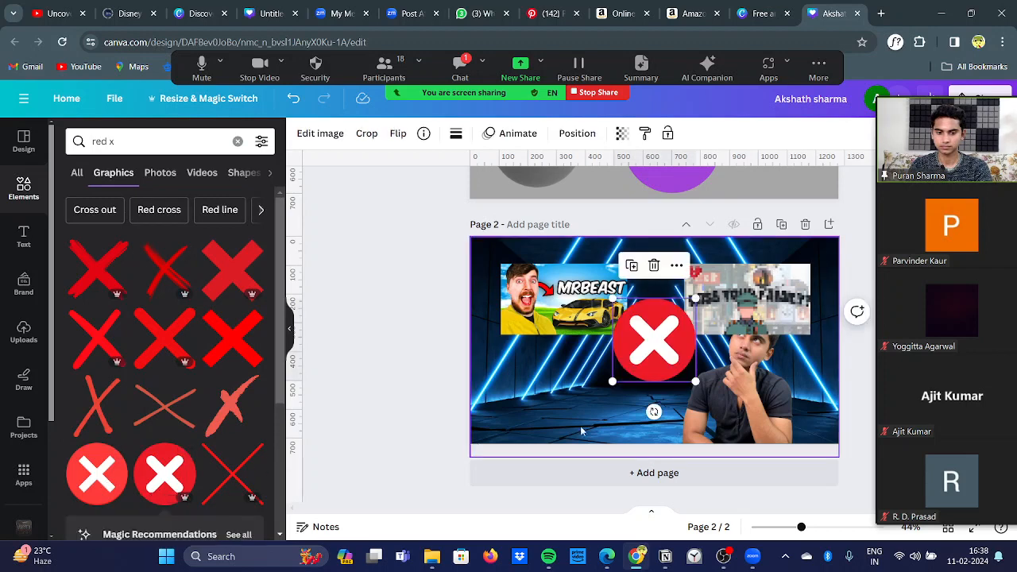
left_click_drag(695, 380, 610, 333)
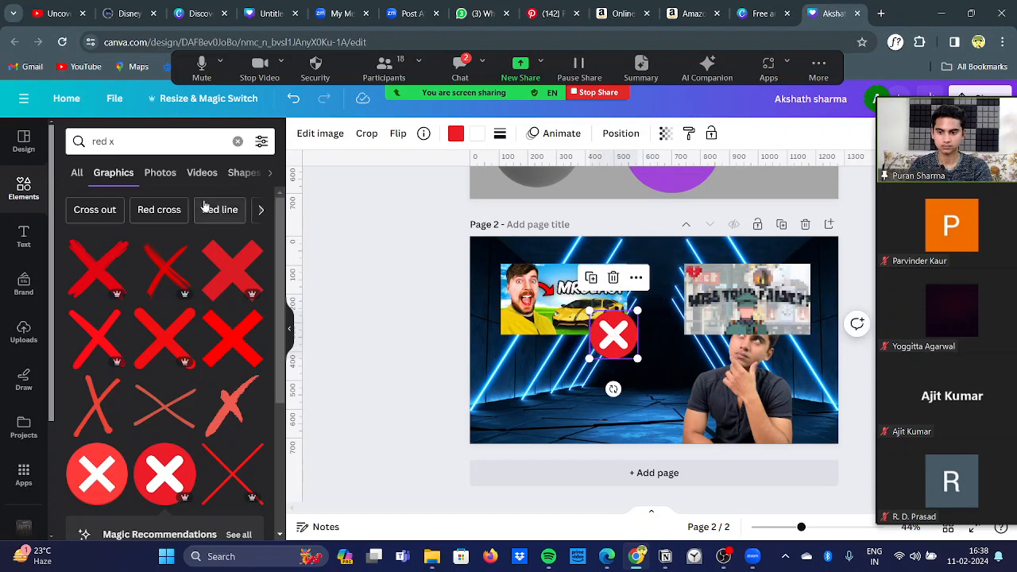
Step: Find a "green check" graphic, add the green circle with white tick, shrink it and place it on the pixelated image's lower-left corner
left_click(159, 144)
key("BackSpace")
key("BackSpace")
key("BackSpace")
key("BackSpace")
key("BackSpace")
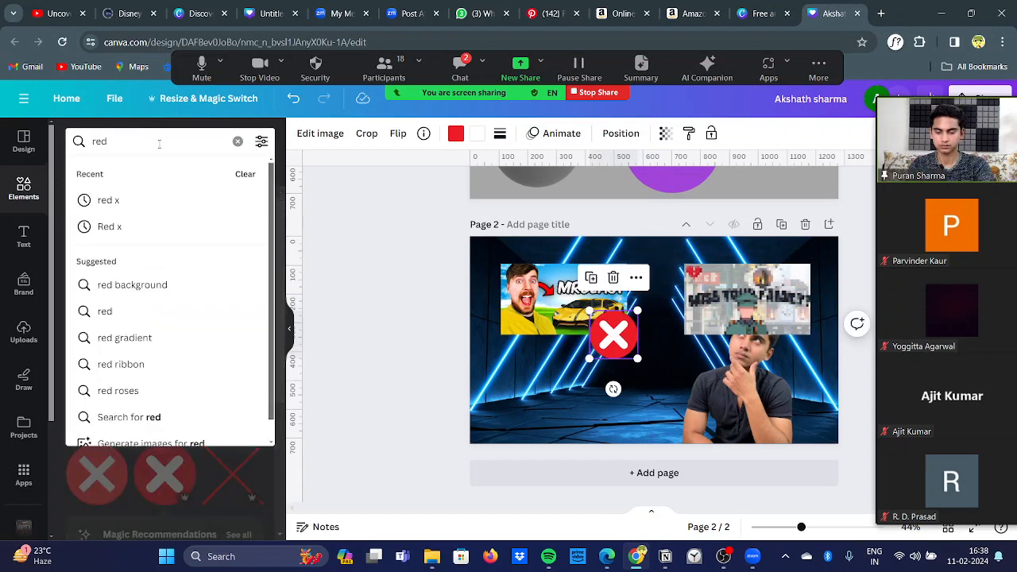
type("green check")
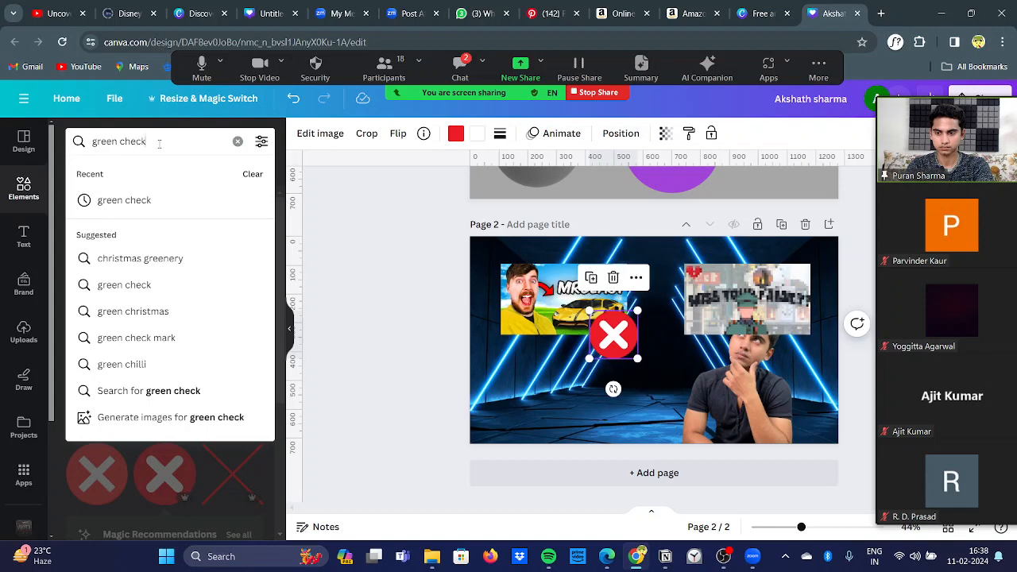
key("Return")
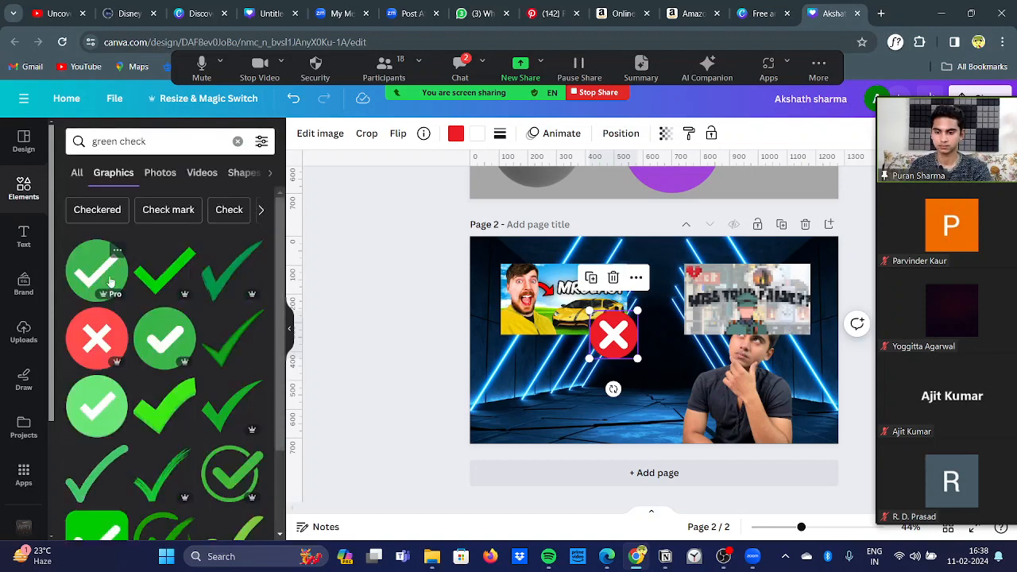
left_click(164, 329)
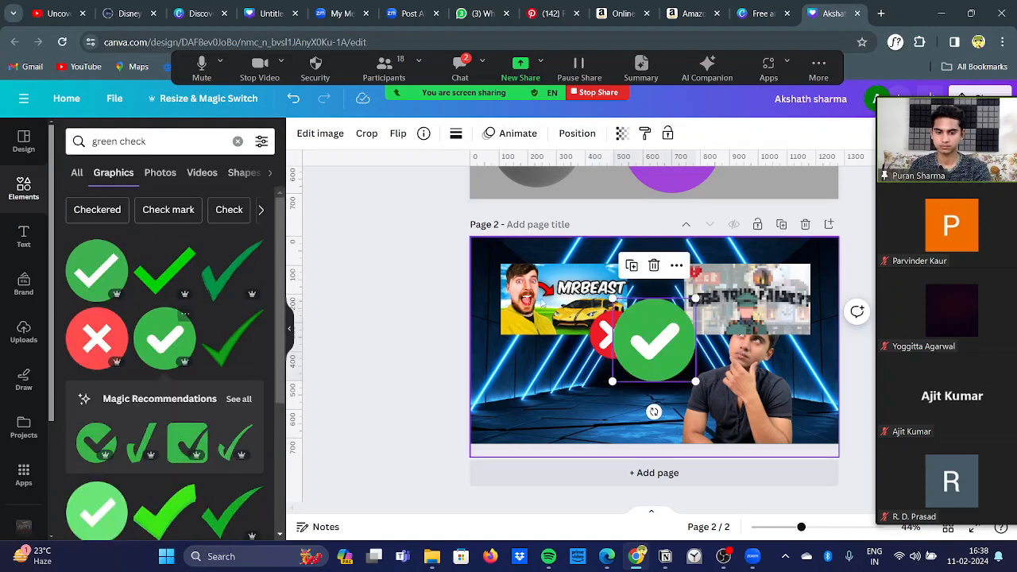
left_click_drag(611, 297, 689, 337)
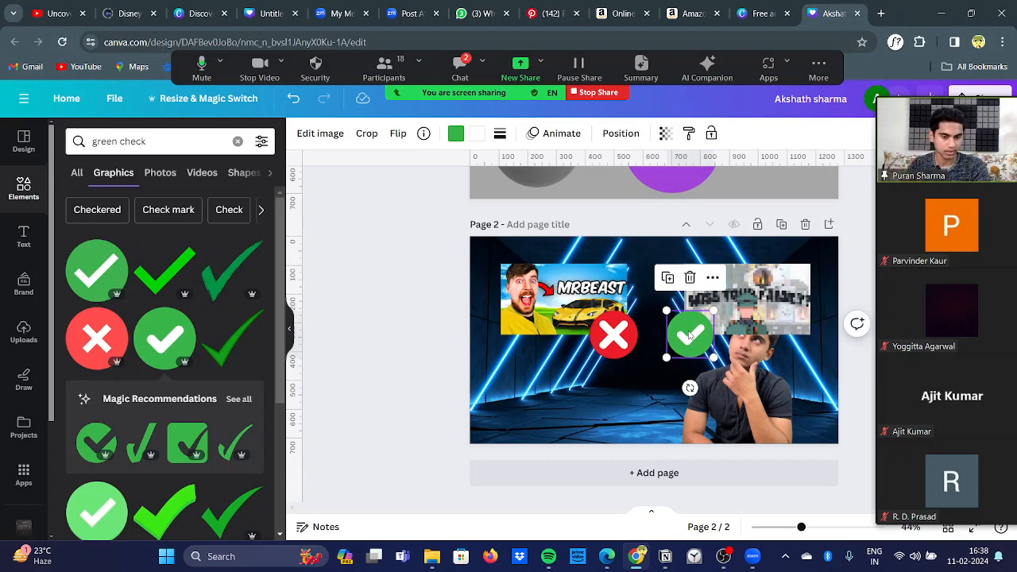
left_click(404, 322)
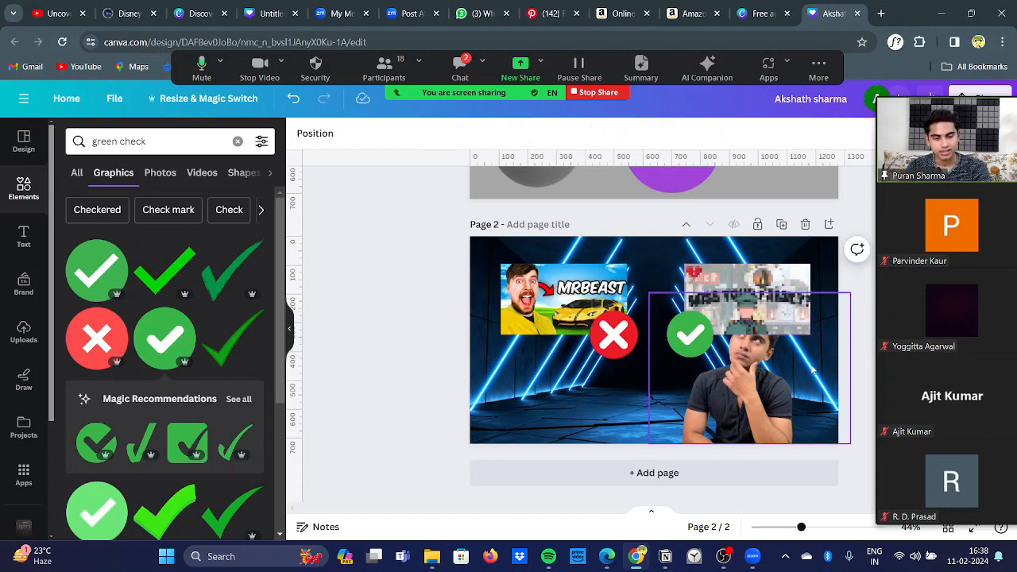
Step: Apply a whole-image Blur effect at medium intensity to page 2's neon light background photo
left_click(761, 375)
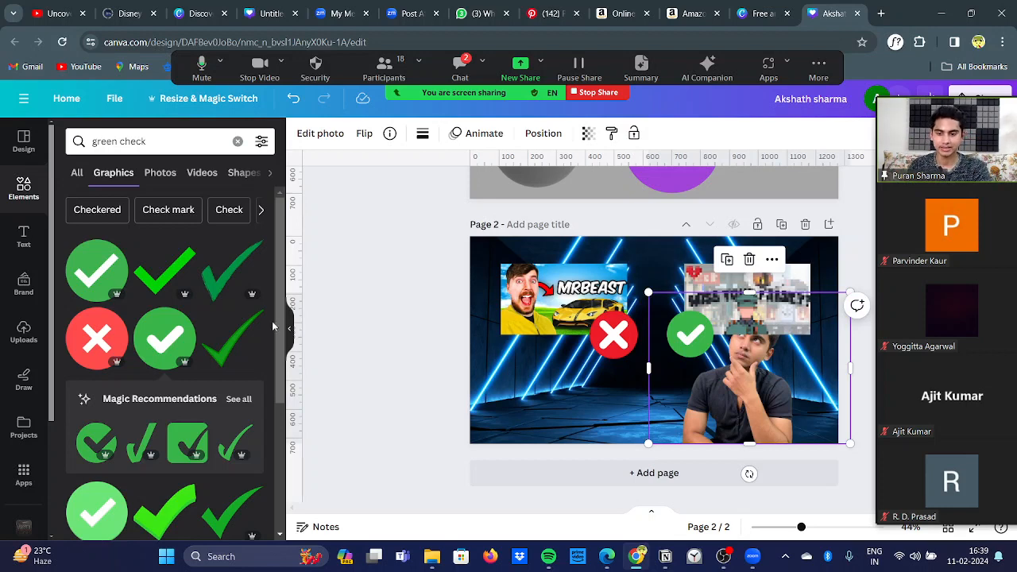
left_click(290, 329)
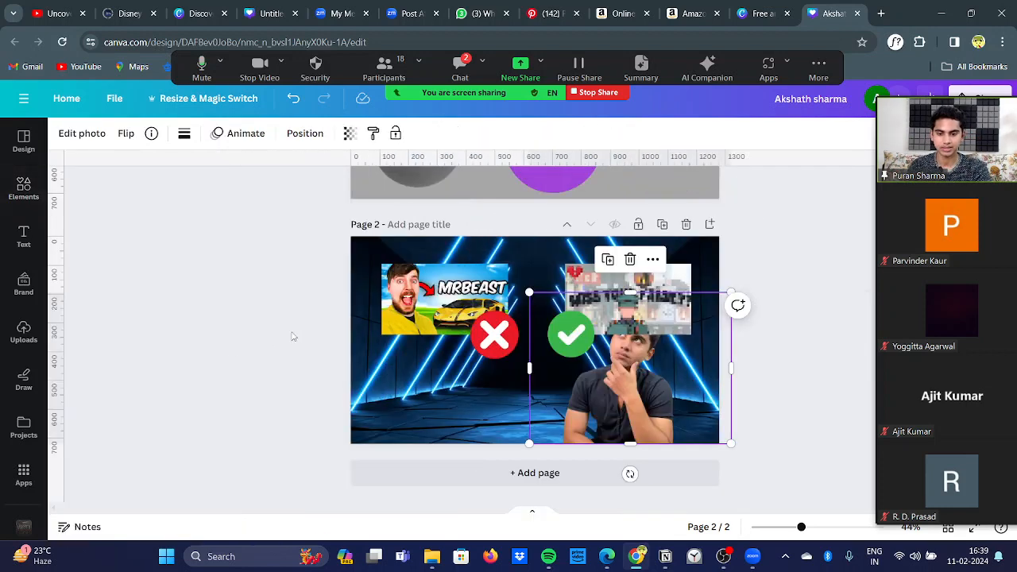
scroll(215, 368, "up", 3, "ctrl")
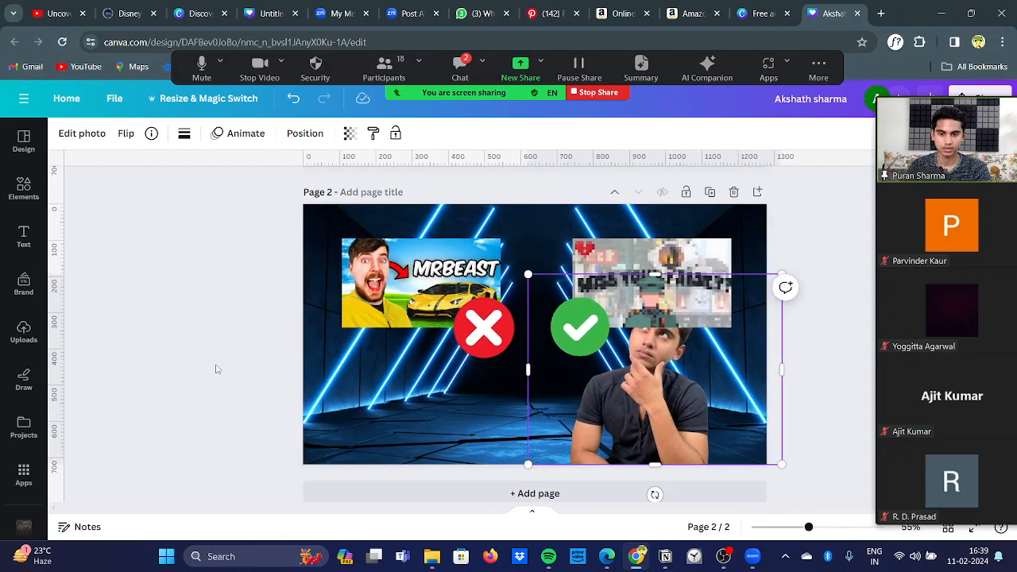
scroll(215, 368, "up", 2, "ctrl")
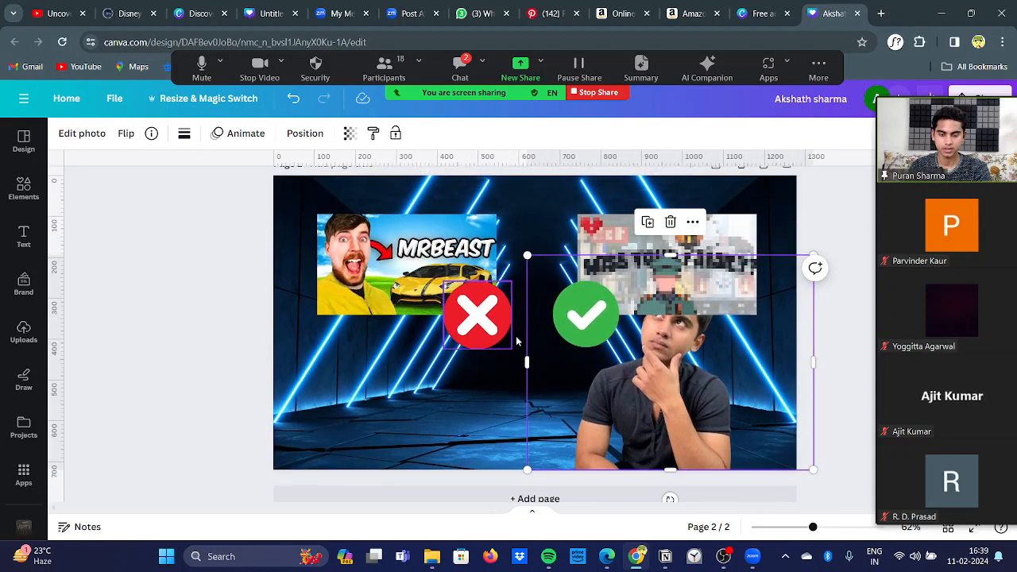
left_click(454, 411)
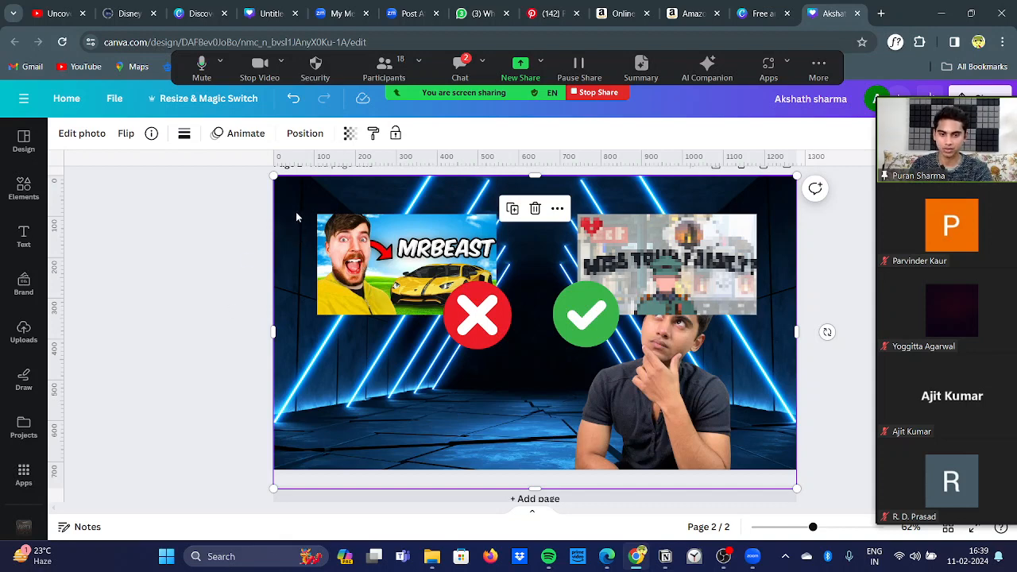
left_click(73, 132)
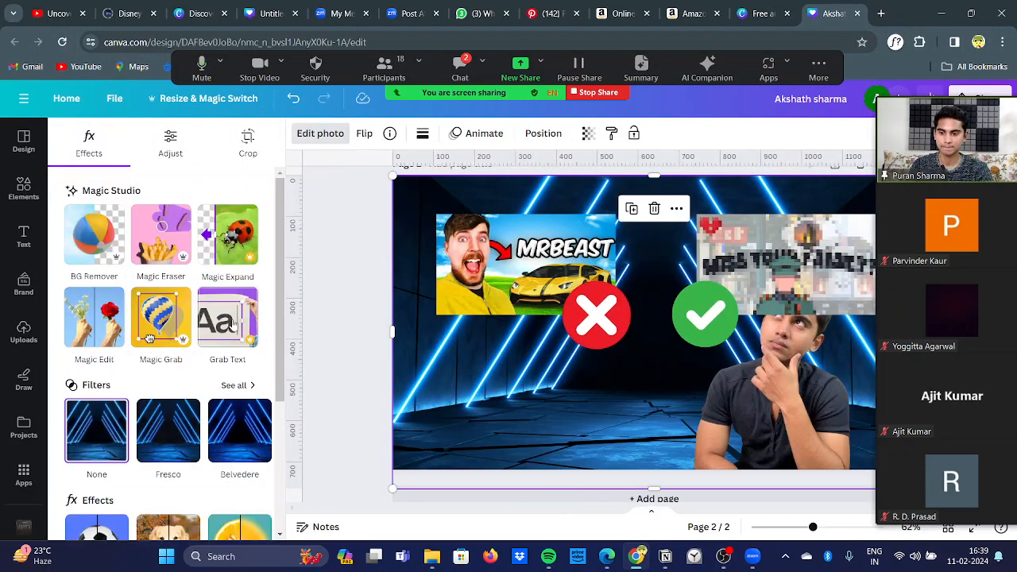
scroll(234, 425, "down", 2)
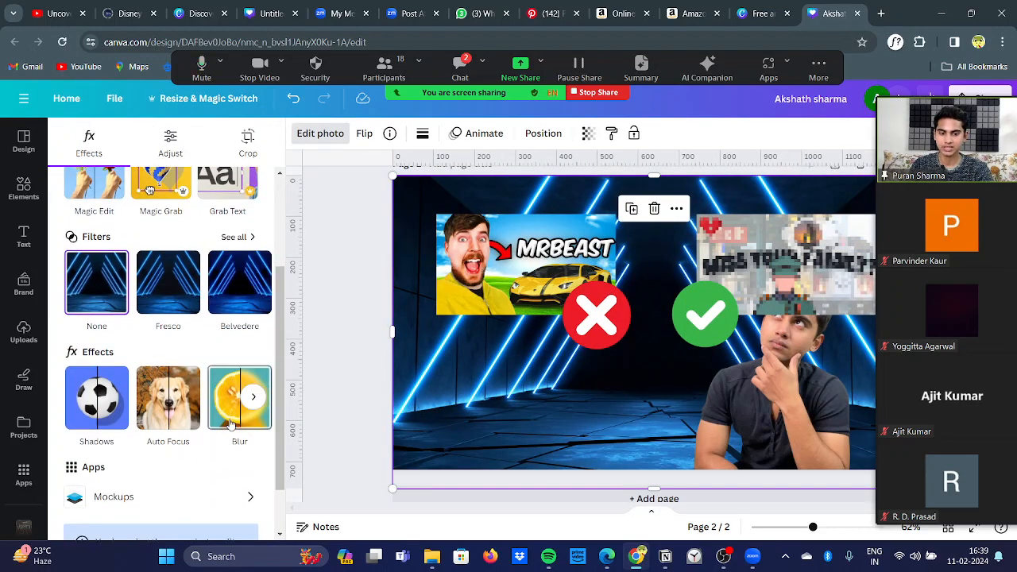
left_click(237, 397)
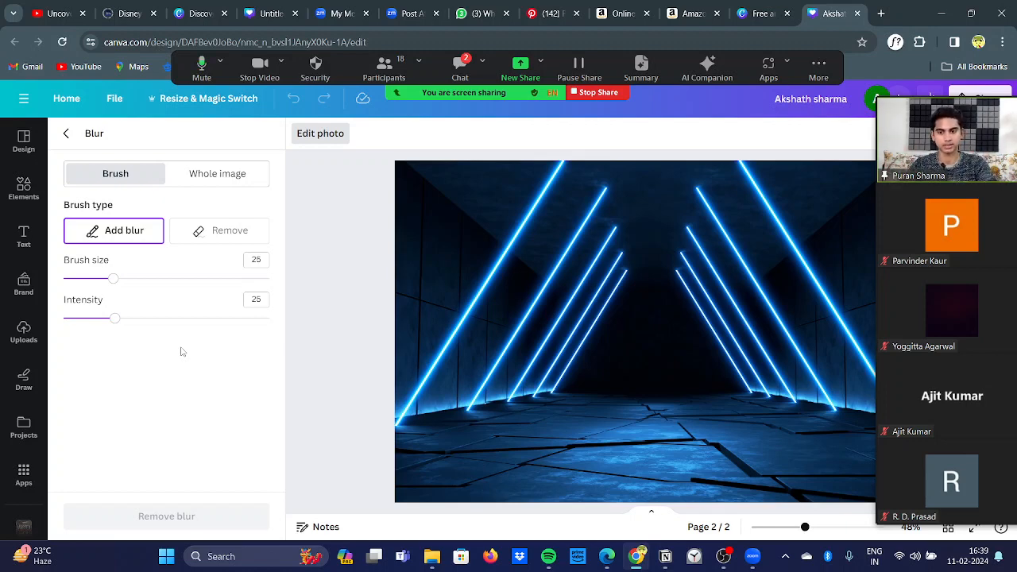
left_click(205, 173)
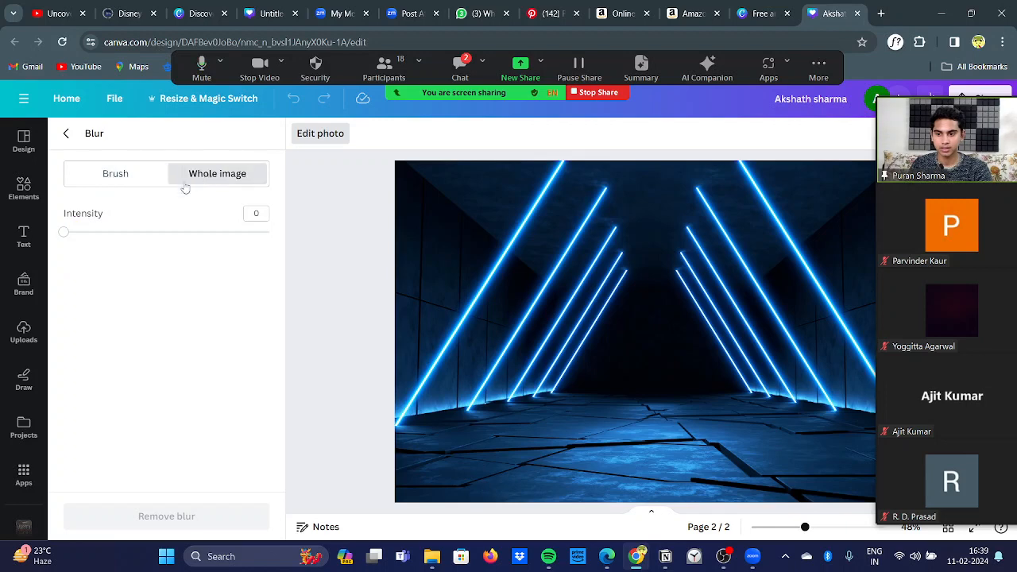
left_click_drag(65, 233, 167, 254)
left_click(69, 142)
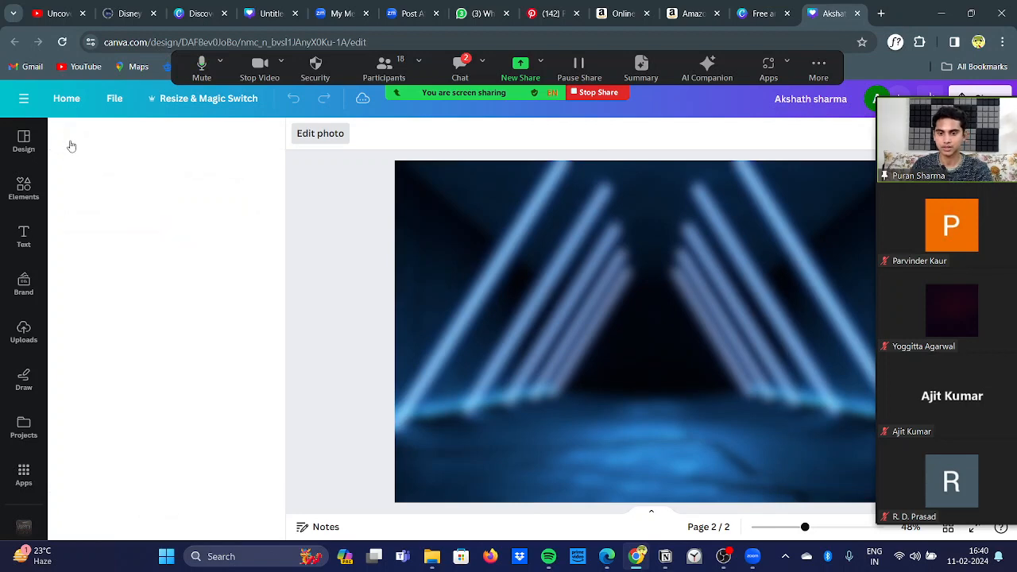
left_click(347, 333)
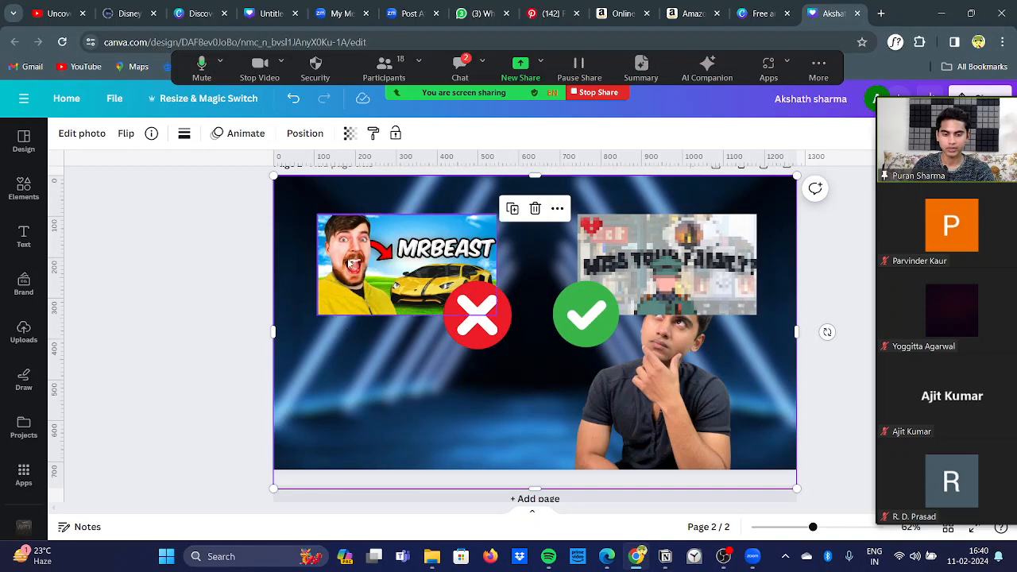
left_click(351, 263)
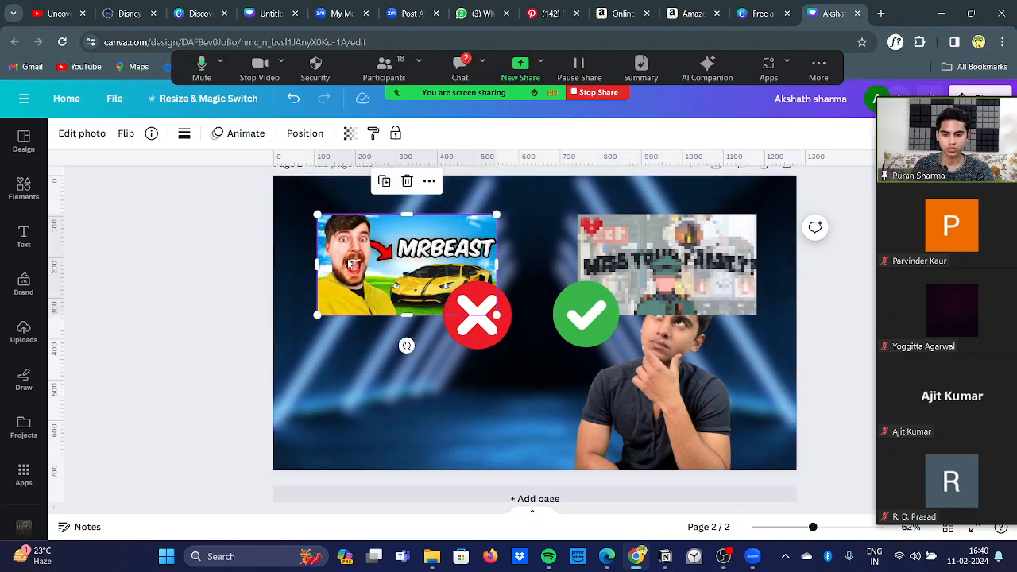
left_click(652, 269)
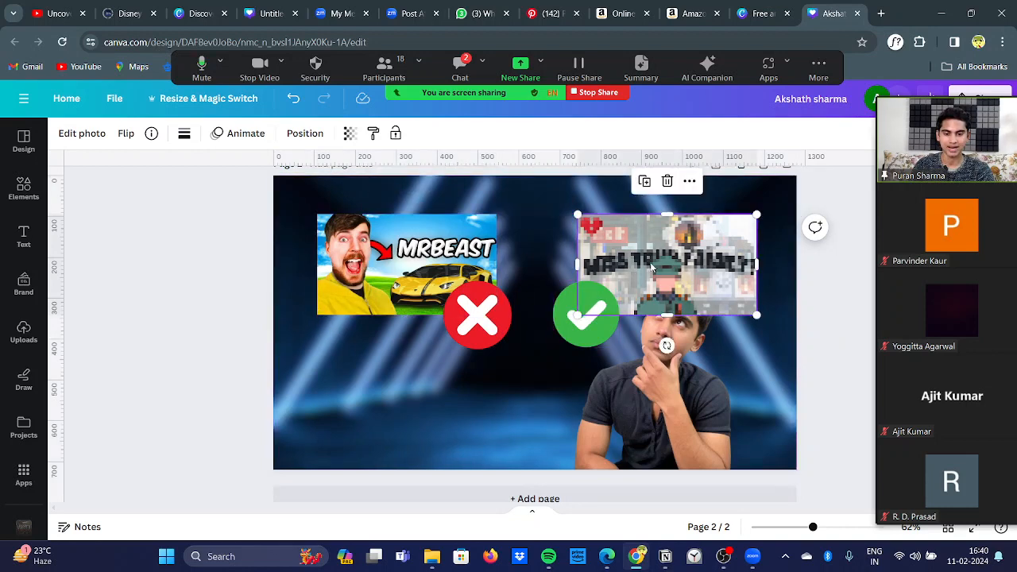
left_click(188, 284)
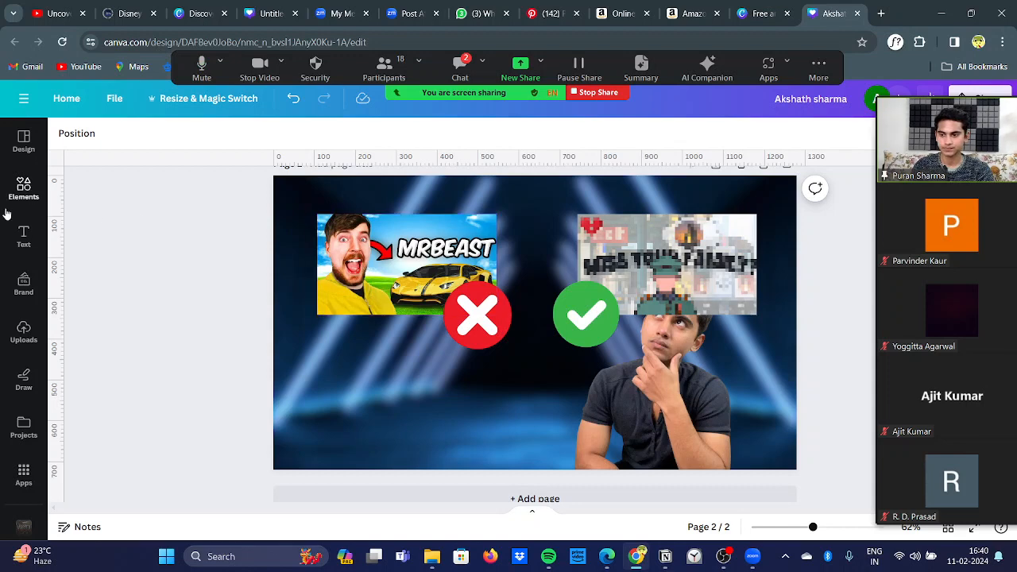
Step: Search the elements library for "frames" in place of the previous "green check" search
left_click(22, 191)
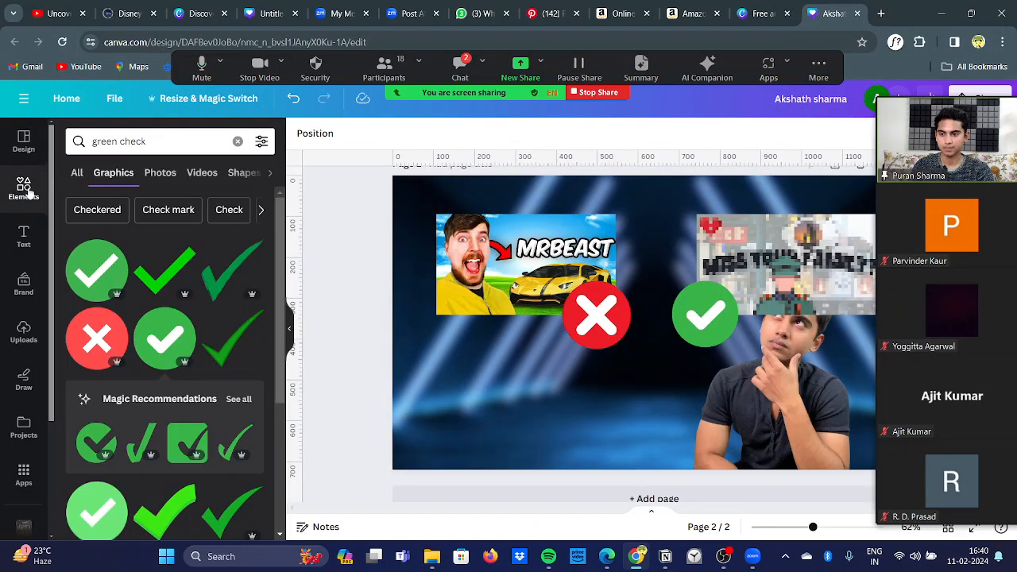
left_click(155, 143)
key("BackSpace")
key("BackSpace")
key("BackSpace")
key("BackSpace")
key("BackSpace")
key("BackSpace")
key("BackSpace")
key("BackSpace")
key("BackSpace")
key("BackSpace")
key("BackSpace")
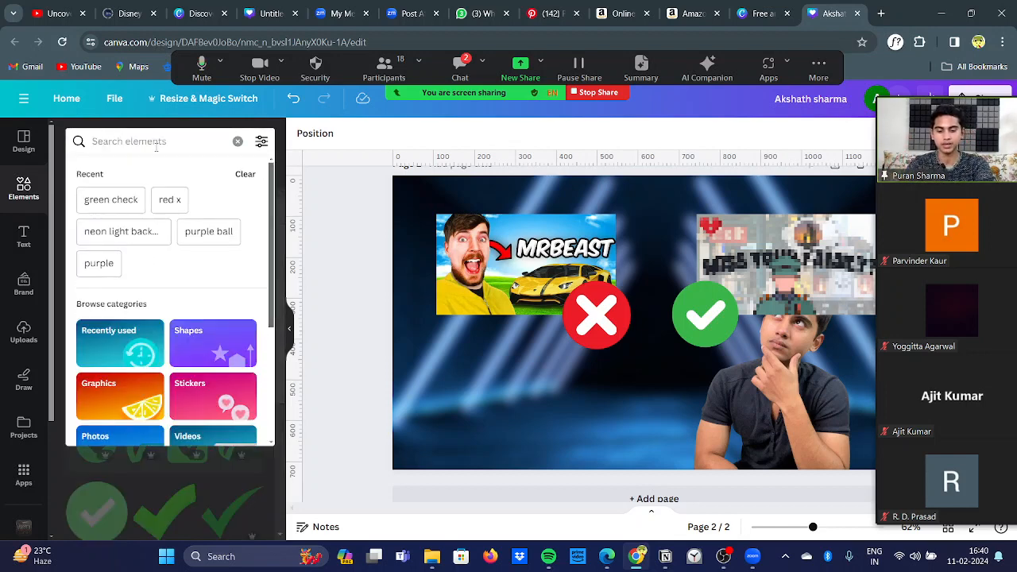
type("frames")
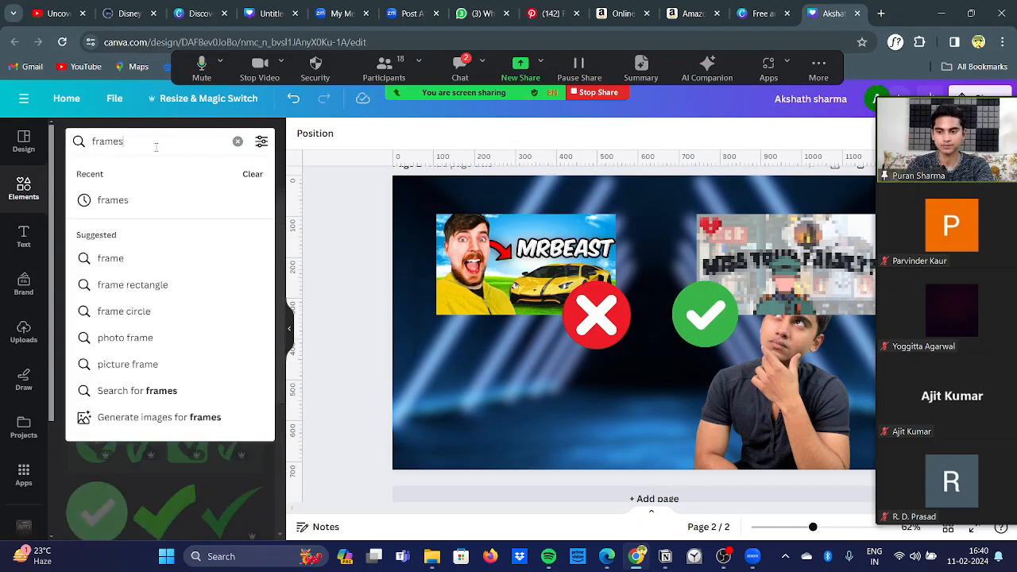
key("Return")
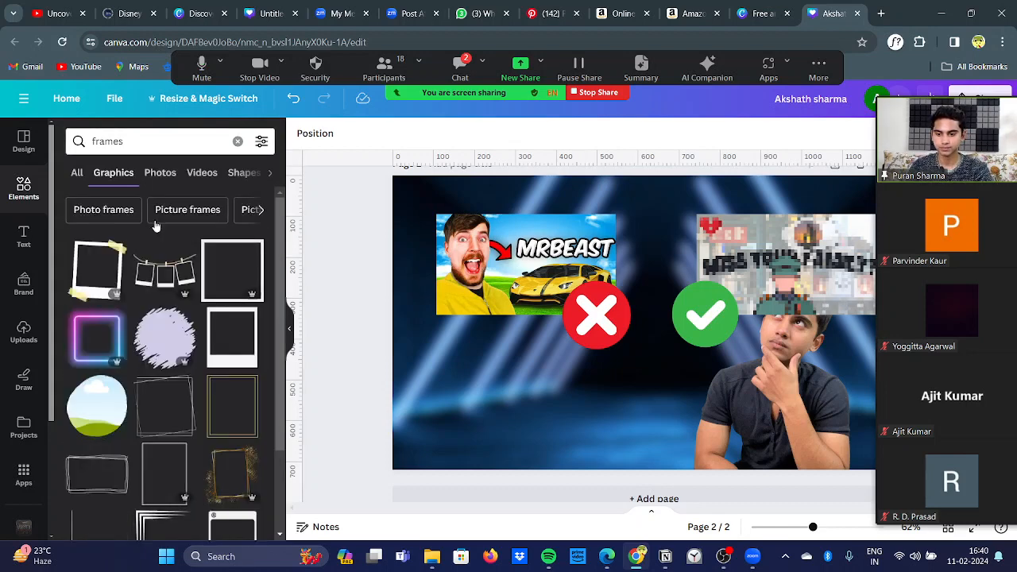
Step: Widen the results to all element types, go through the frame shapes and show the complete frames collection
scroll(189, 316, "down", 1)
scroll(189, 315, "up", 1)
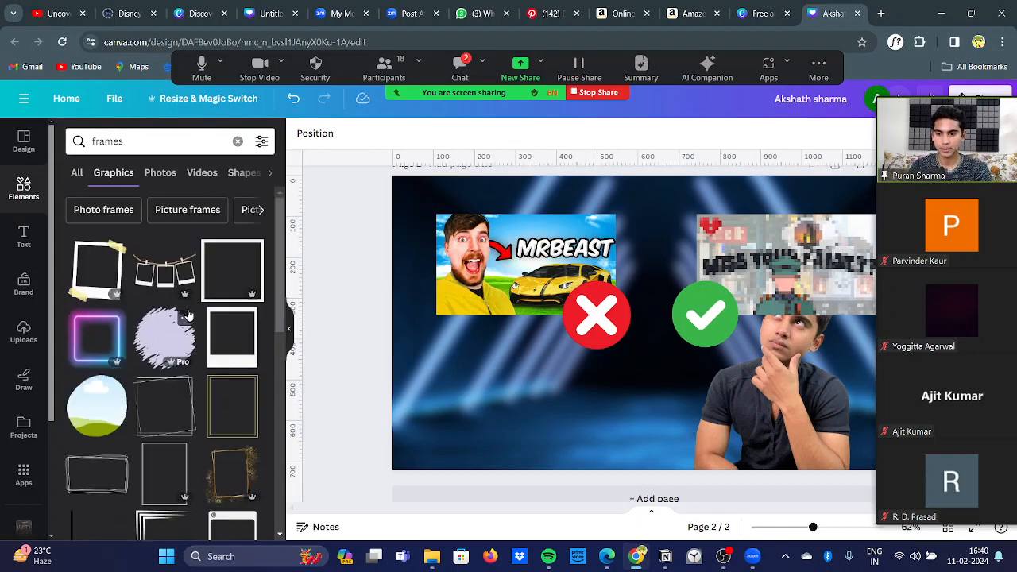
left_click(82, 175)
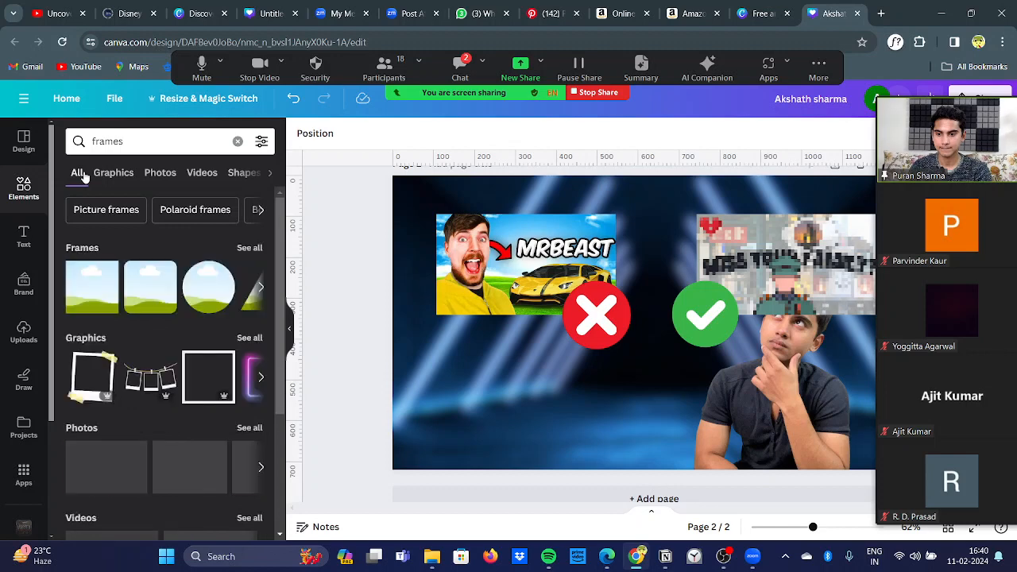
left_click(261, 289)
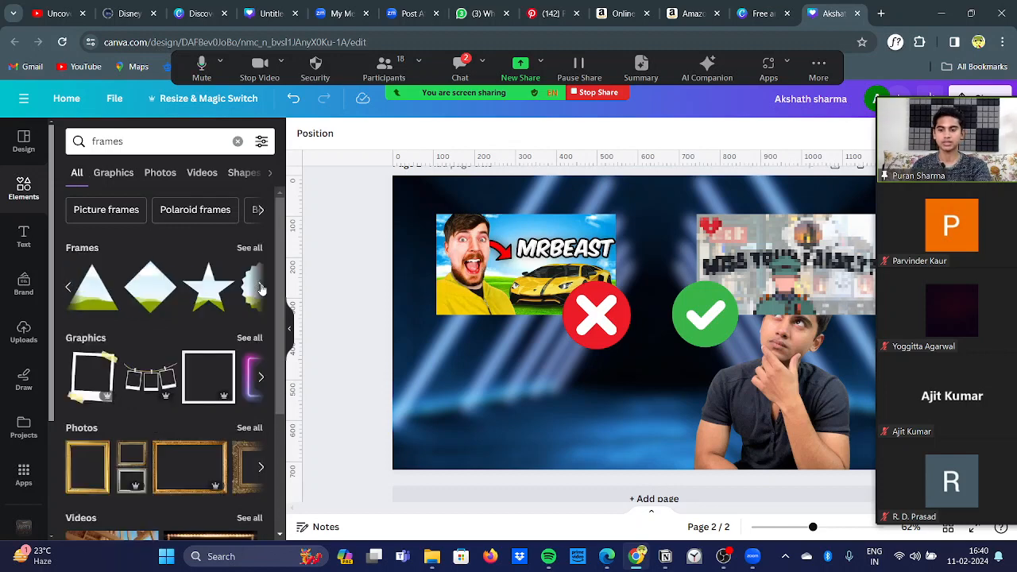
left_click(261, 290)
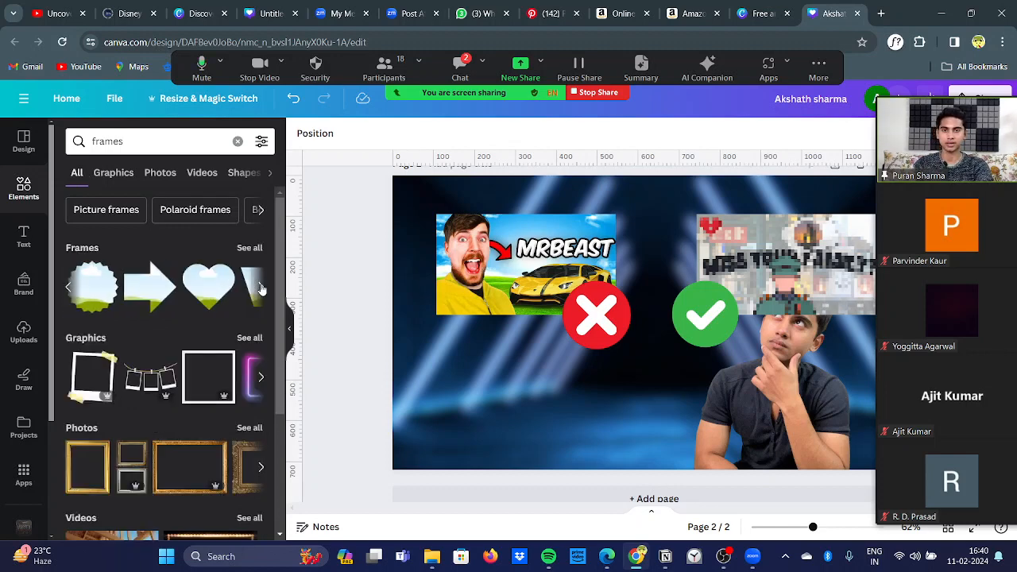
left_click(261, 289)
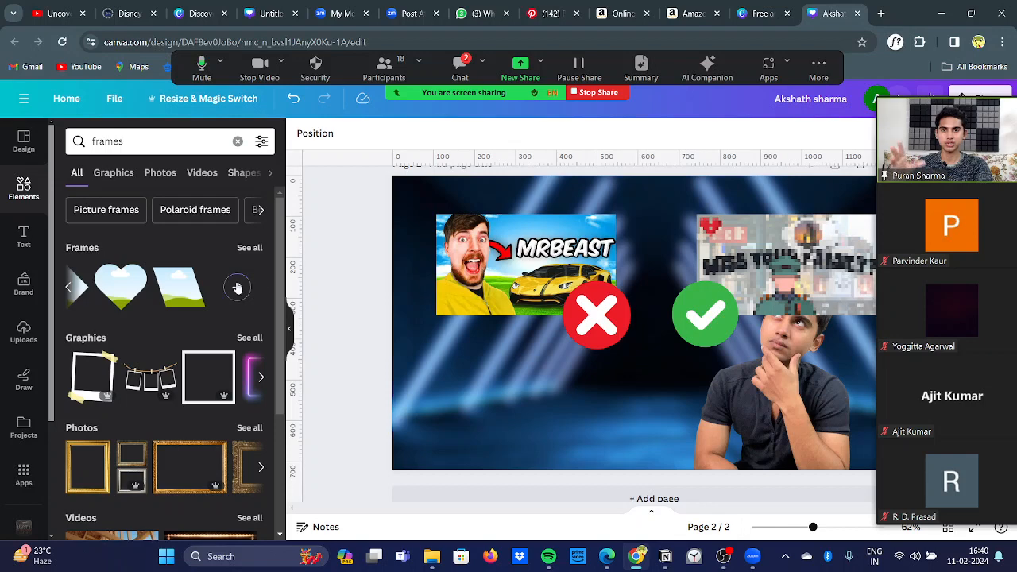
left_click(237, 287)
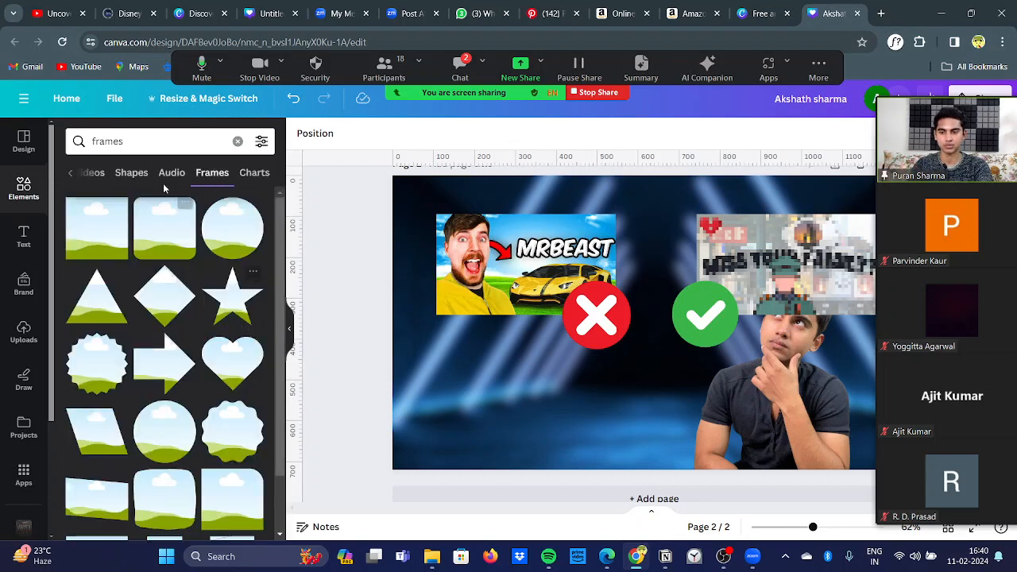
Step: Refine the frame search to "rectangle frames"
left_click(100, 141)
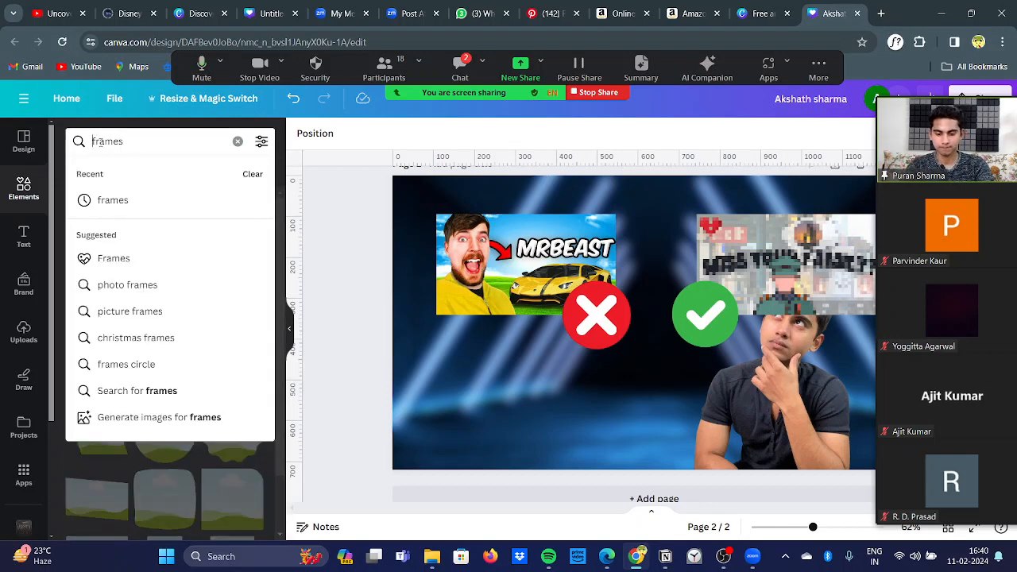
type("rectangel")
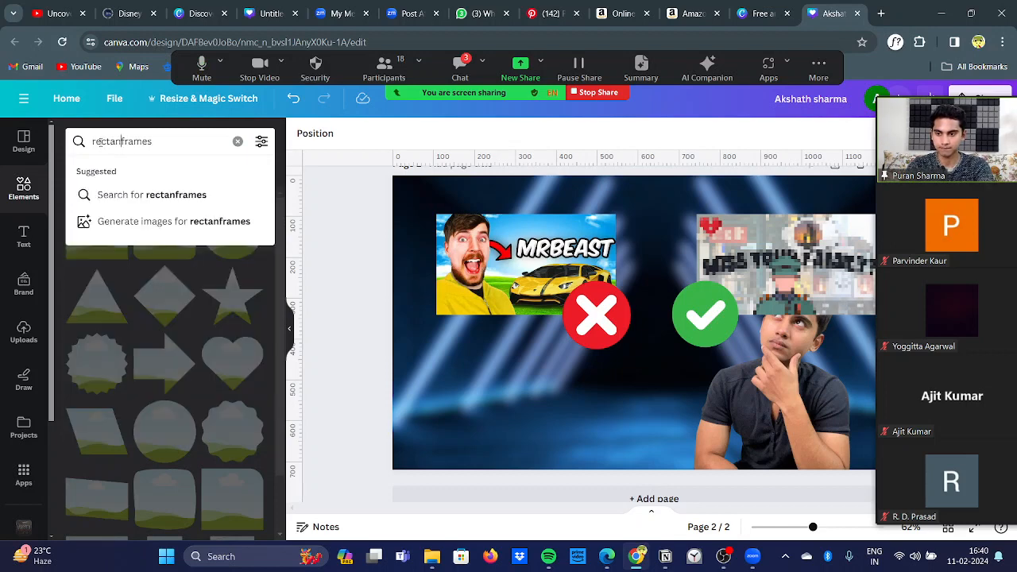
key("BackSpace")
key("BackSpace")
type("le")
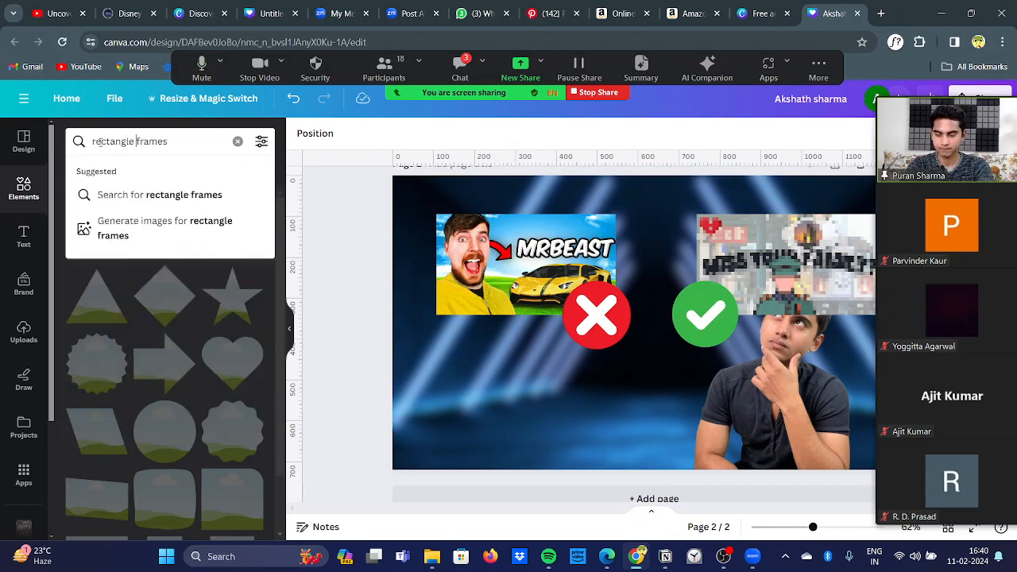
key("Return")
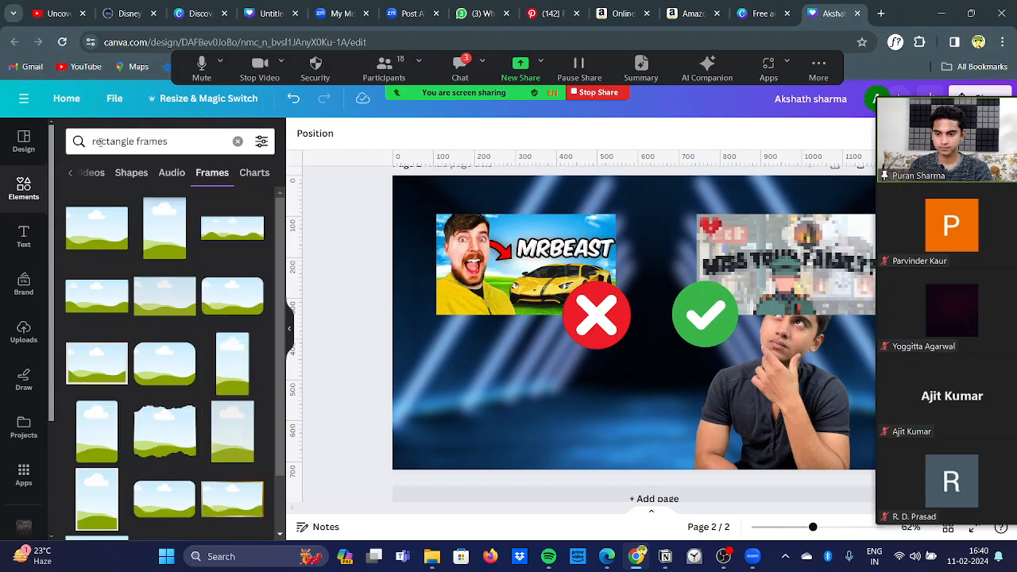
Step: Look through the rectangle frame results for a frame that suits the thumbnail's two images
scroll(174, 308, "down", 1)
scroll(174, 308, "down", 1)
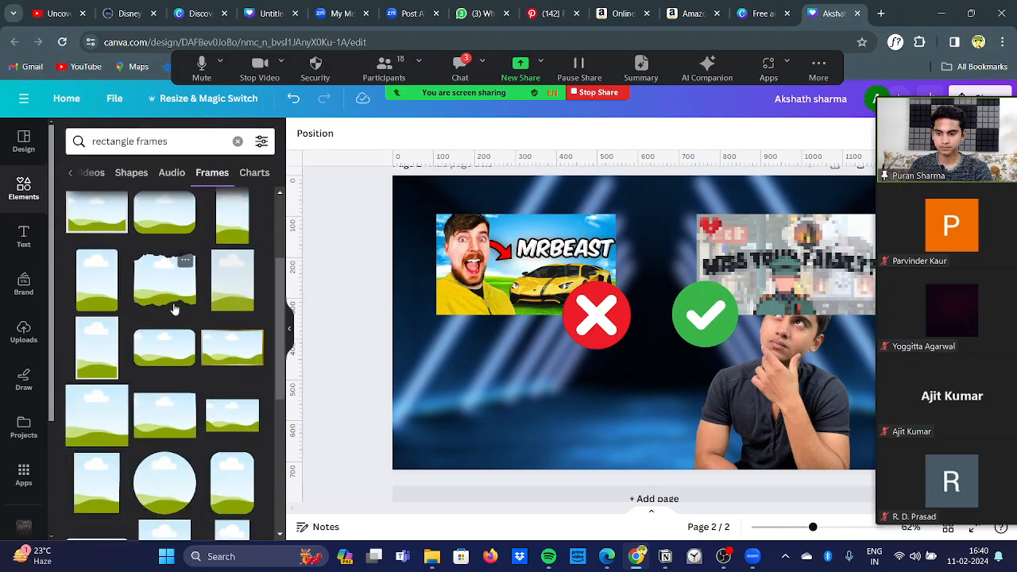
scroll(174, 308, "down", 1)
scroll(174, 309, "down", 2)
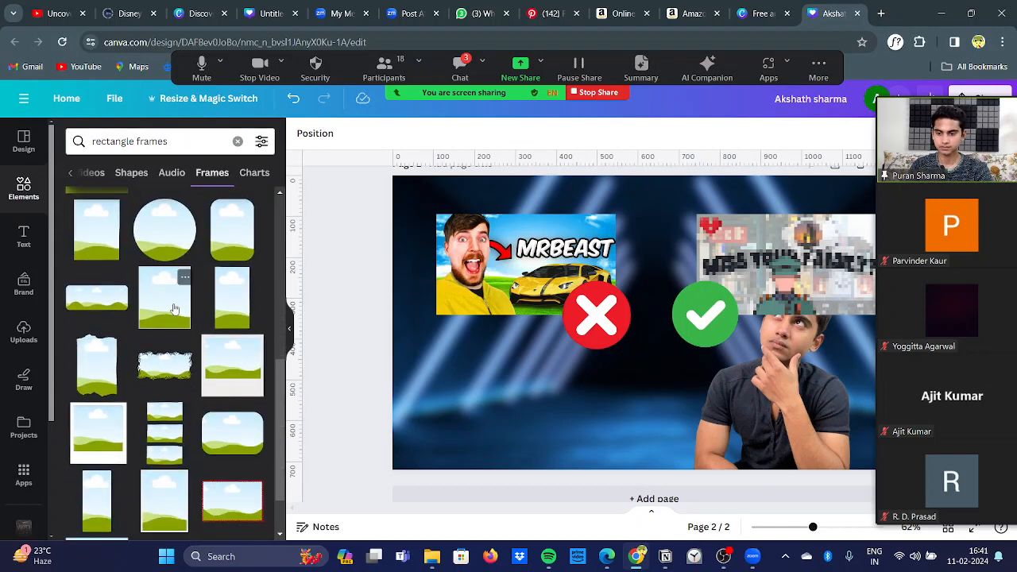
scroll(175, 308, "down", 4)
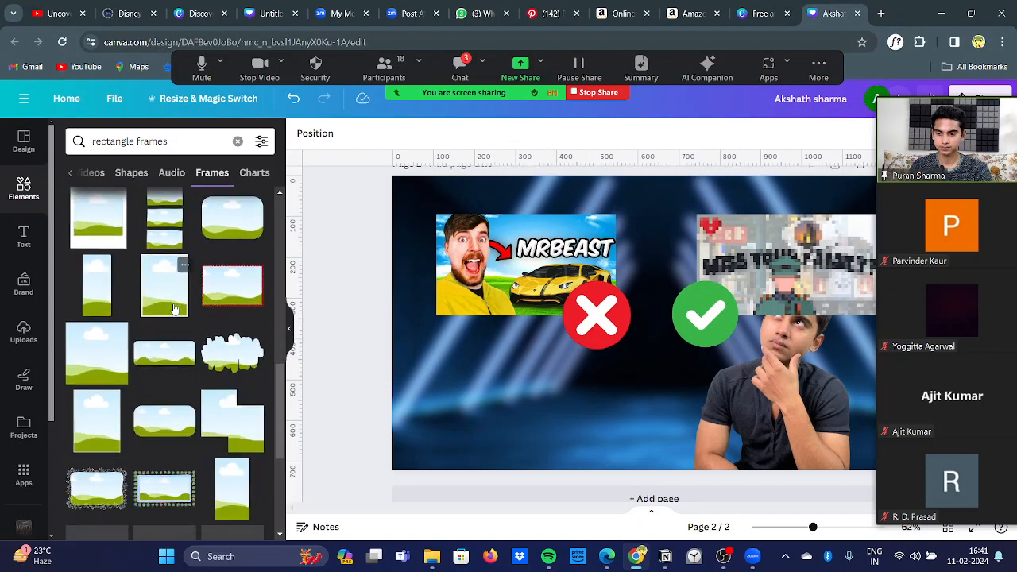
scroll(175, 308, "down", 1)
scroll(175, 309, "down", 5)
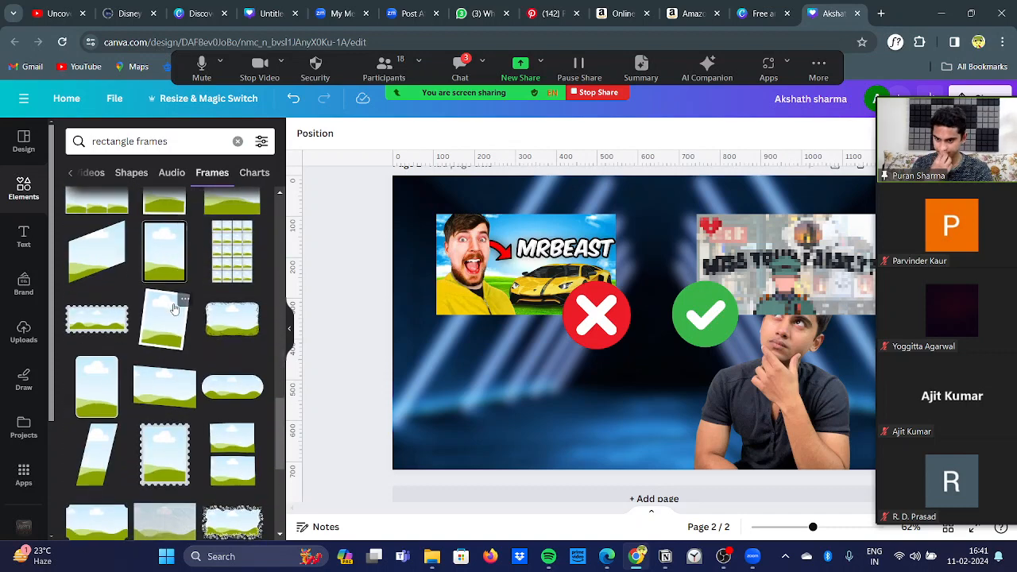
scroll(175, 308, "down", 3)
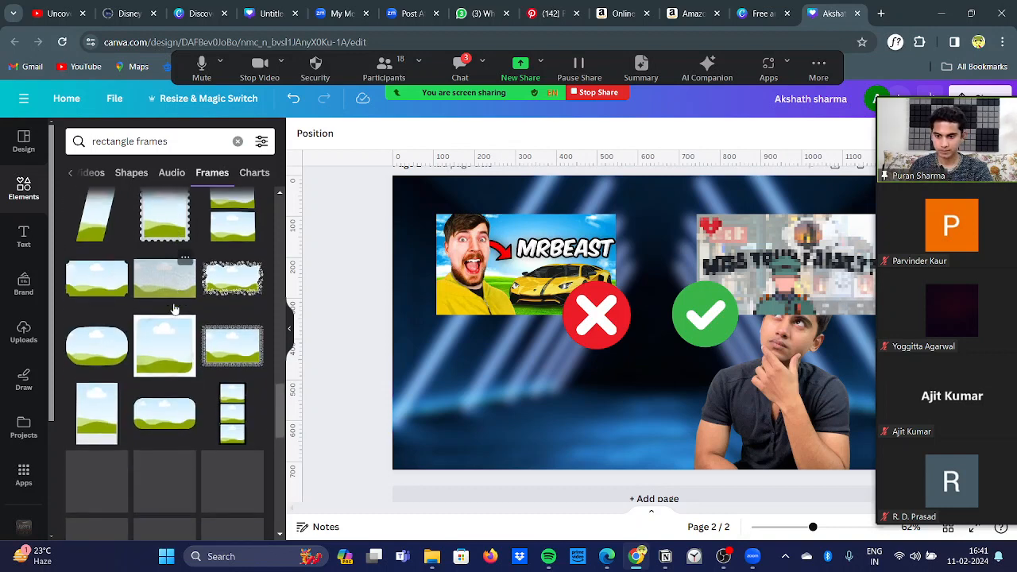
scroll(175, 309, "down", 1)
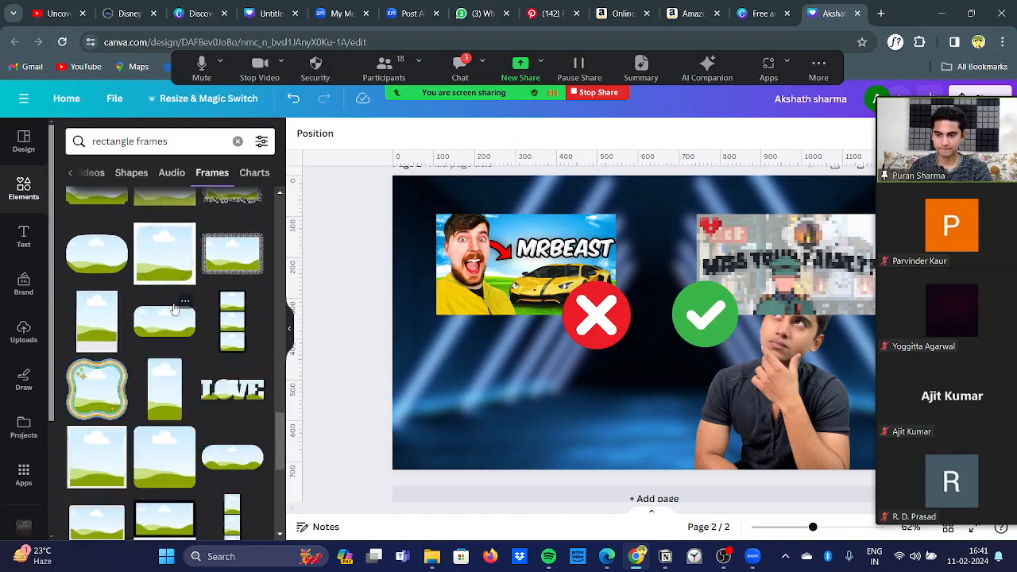
scroll(175, 309, "down", 3)
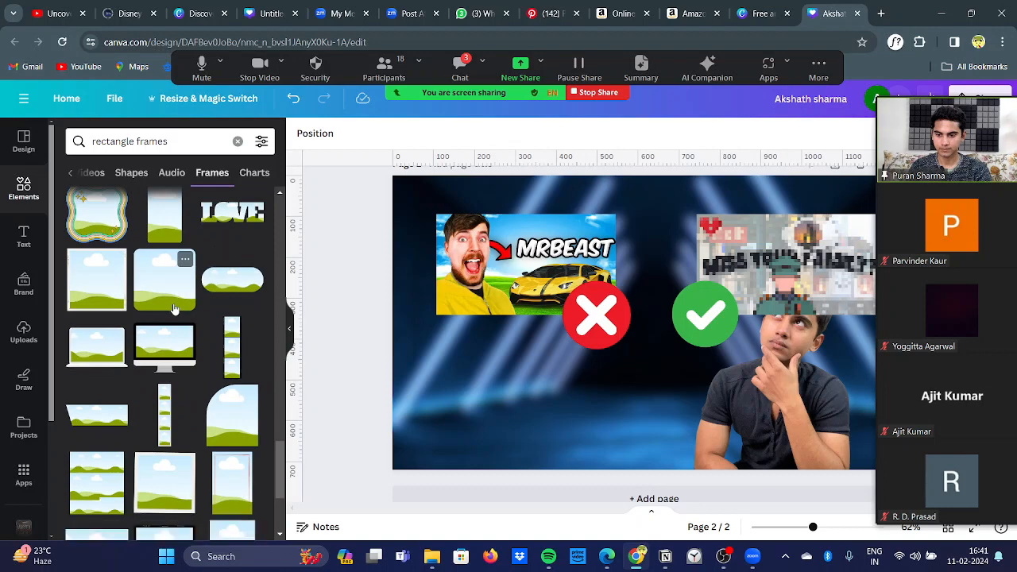
scroll(175, 309, "up", 2)
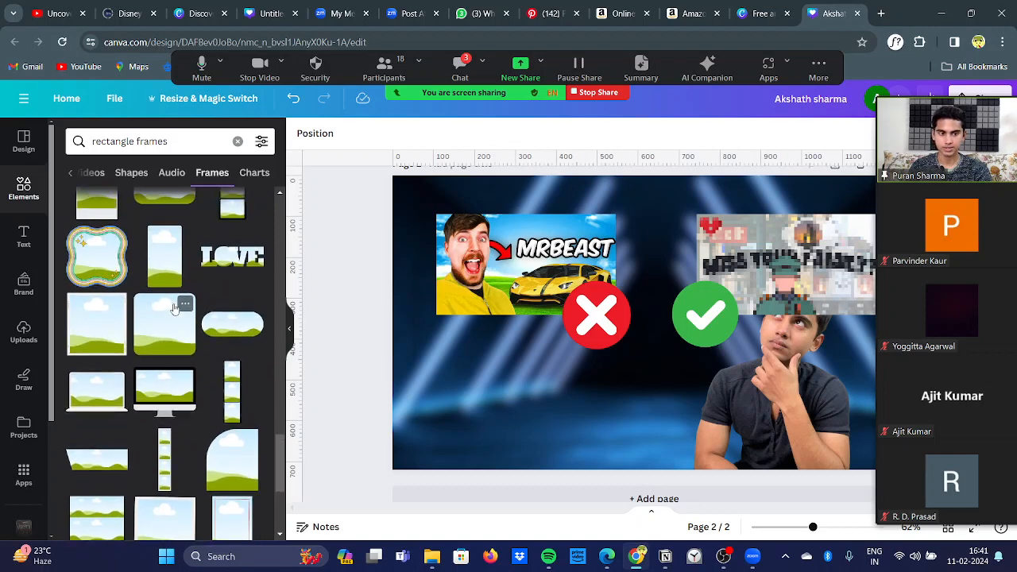
scroll(175, 309, "up", 1)
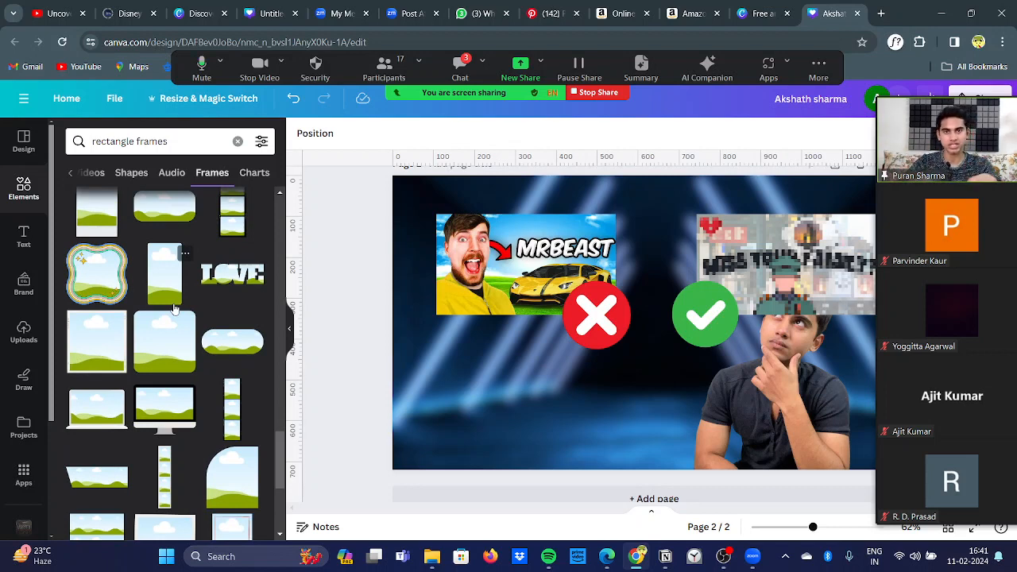
scroll(175, 309, "up", 10)
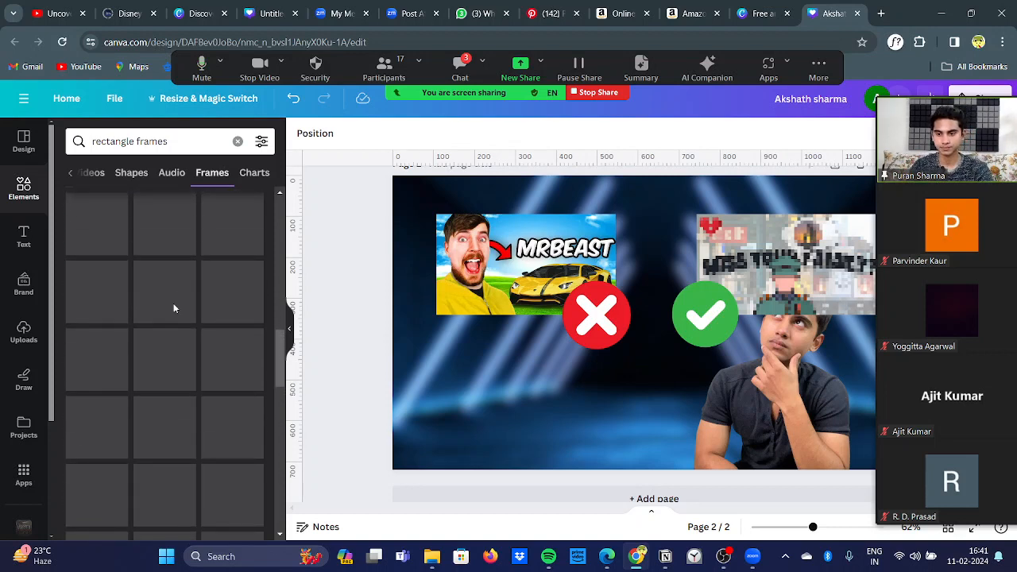
scroll(175, 308, "up", 10)
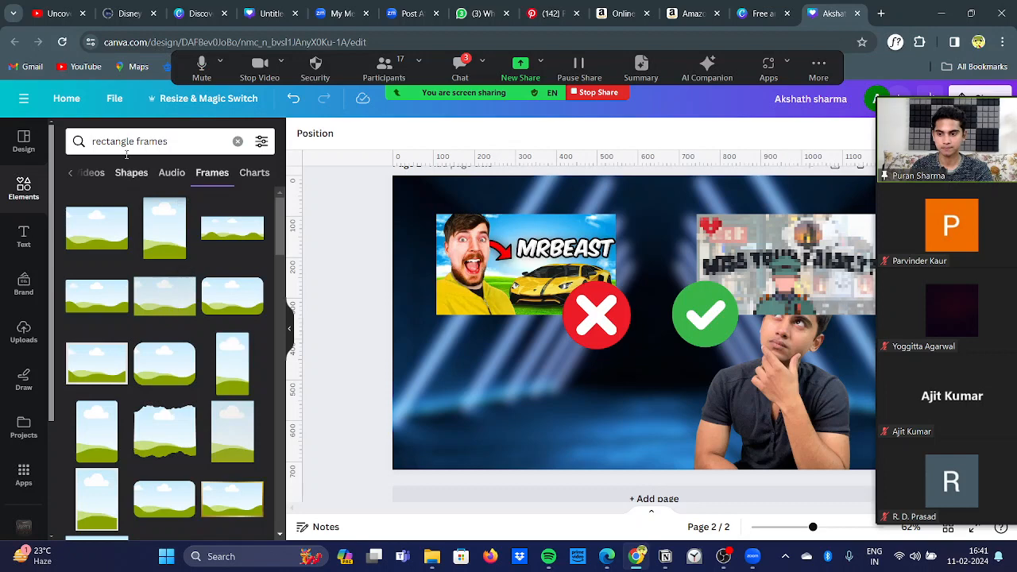
Step: Change the search to "rectangle frame with border" and look through the matching frames
left_click(184, 140)
key("BackSpace")
type("with")
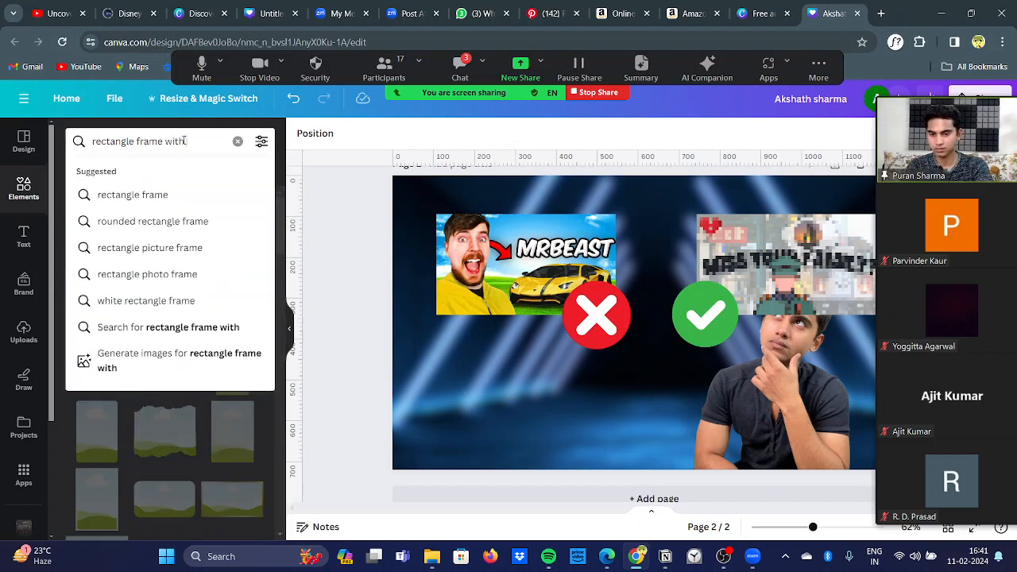
type(" border")
key("Return")
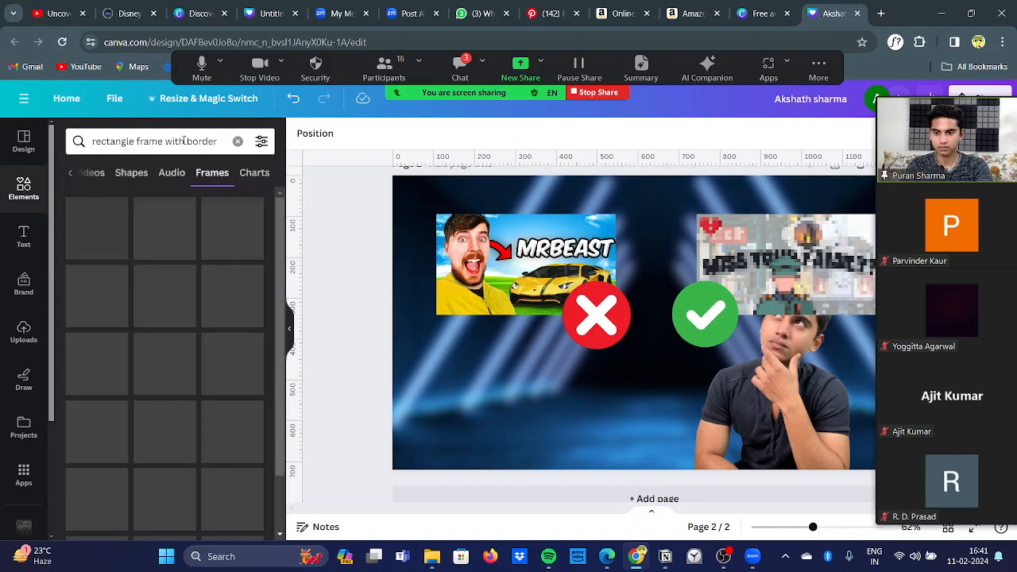
scroll(193, 256, "down", 1)
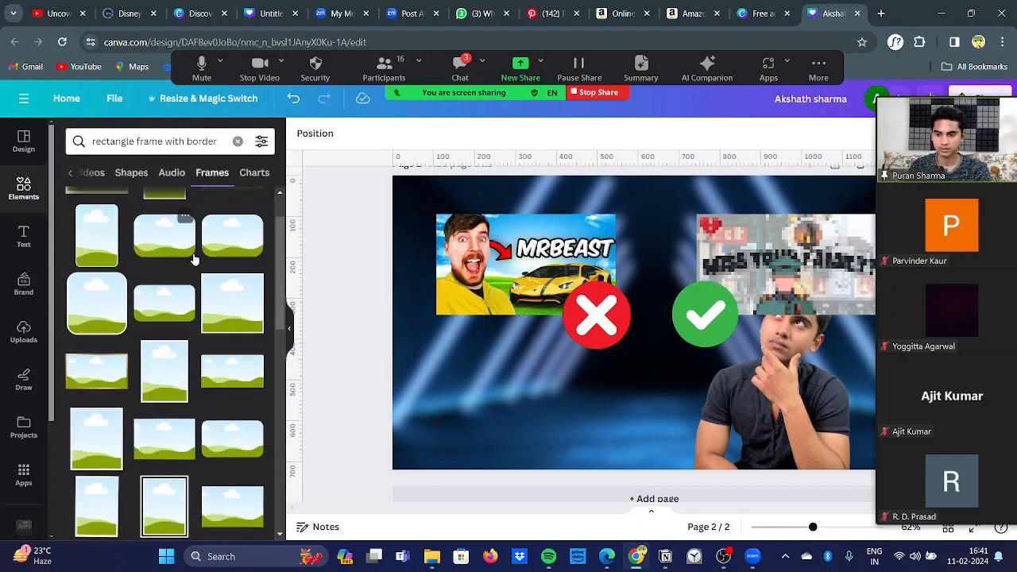
scroll(193, 259, "up", 1)
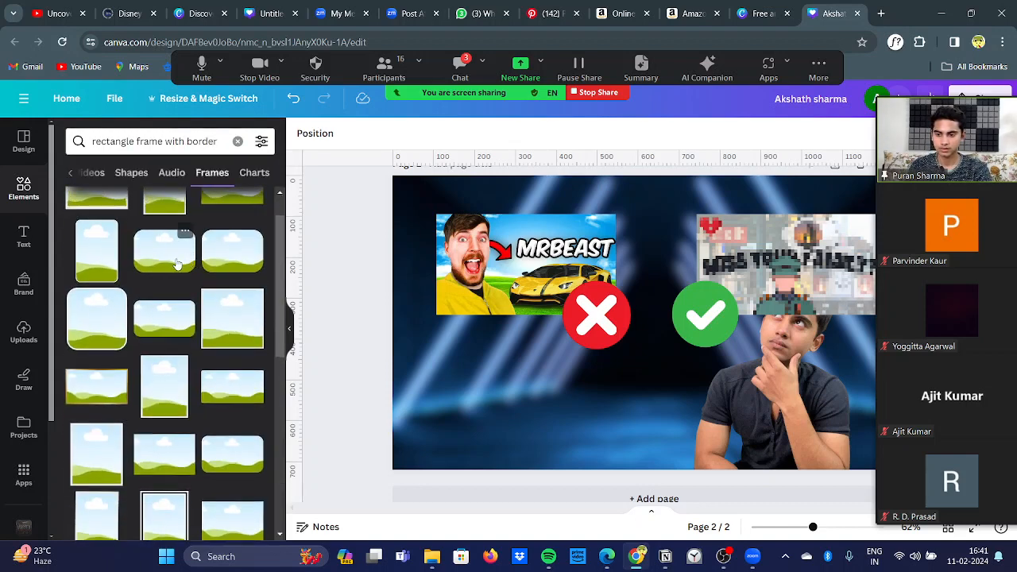
Step: Add the wide rounded rectangle frame with a border to page 2 and fill it with the MrBeast image
left_click(173, 318)
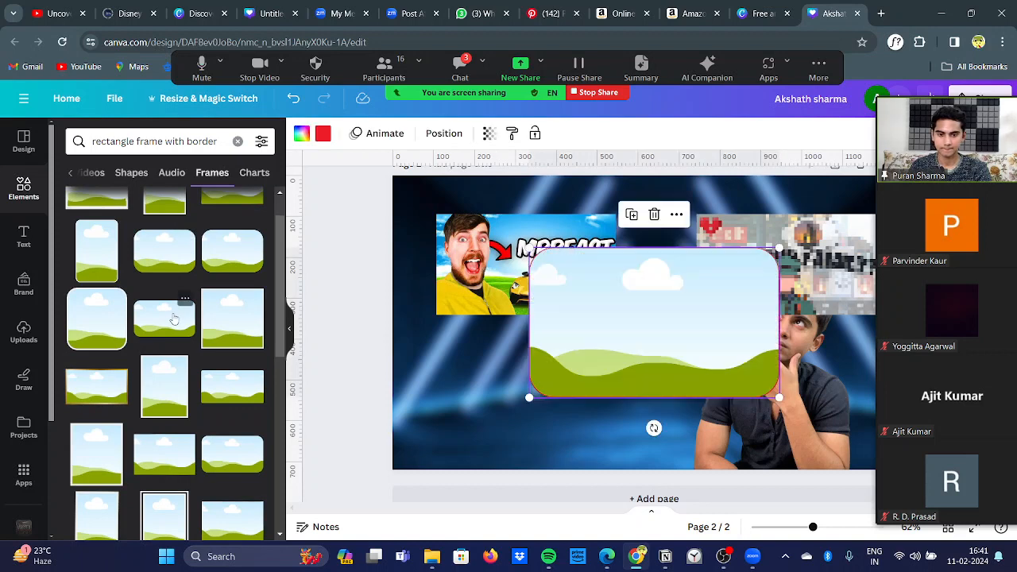
left_click_drag(673, 352, 567, 386)
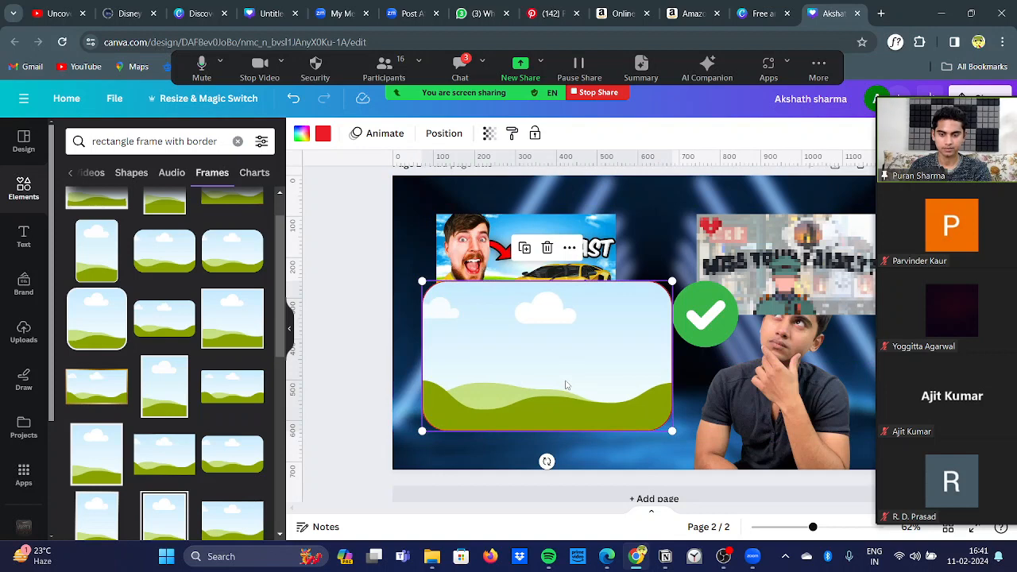
left_click(291, 347)
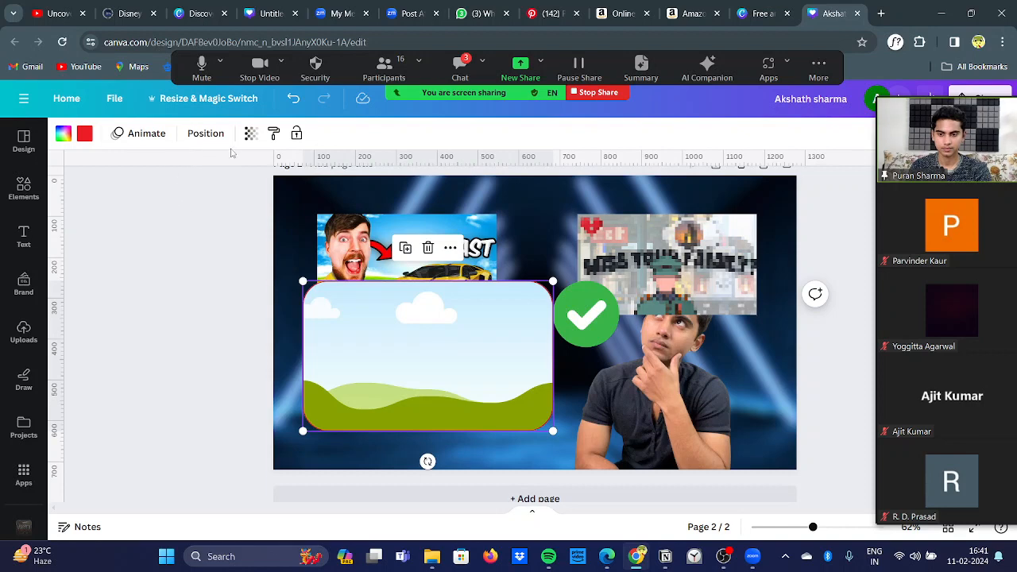
mouse_move(365, 224)
left_mouse_down()
mouse_move(390, 311)
mouse_move(375, 242)
left_mouse_up()
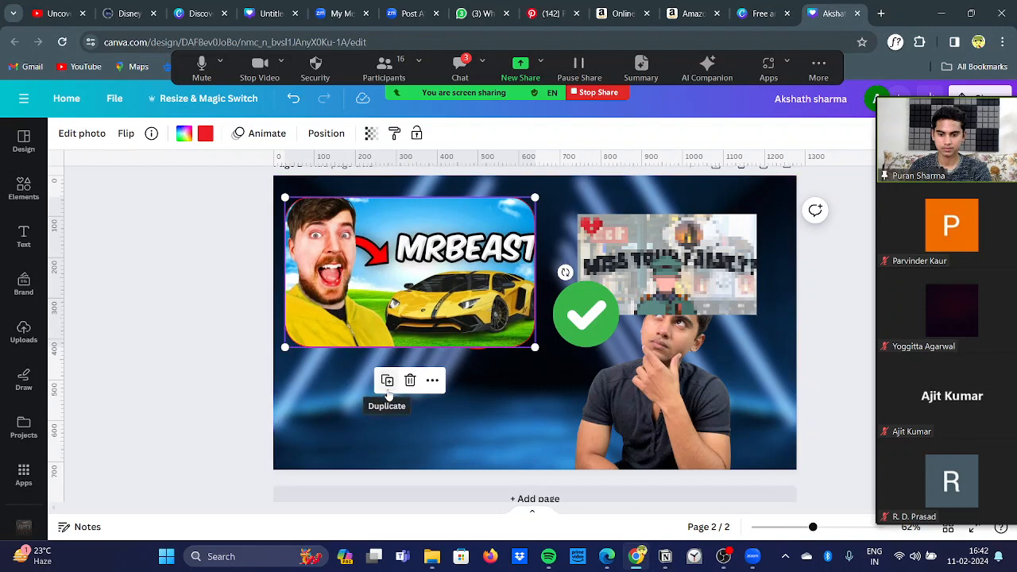
Step: Duplicate the framed MrBeast image, replace the copy's image with the pixelated "Miss your family?" one, and arrange the two frames side by side
left_click(387, 380)
left_click_drag(429, 312, 455, 408)
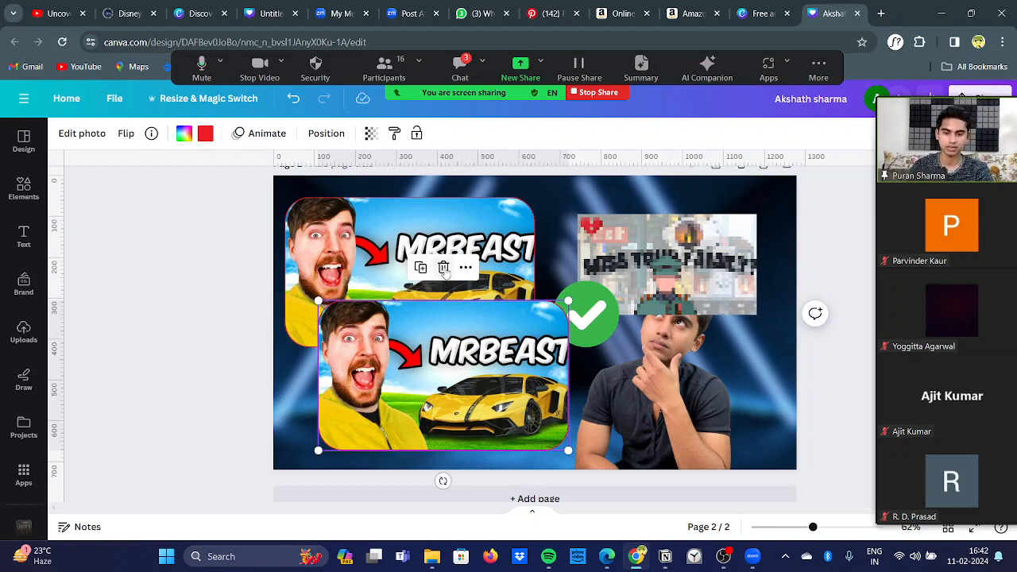
left_click(443, 267)
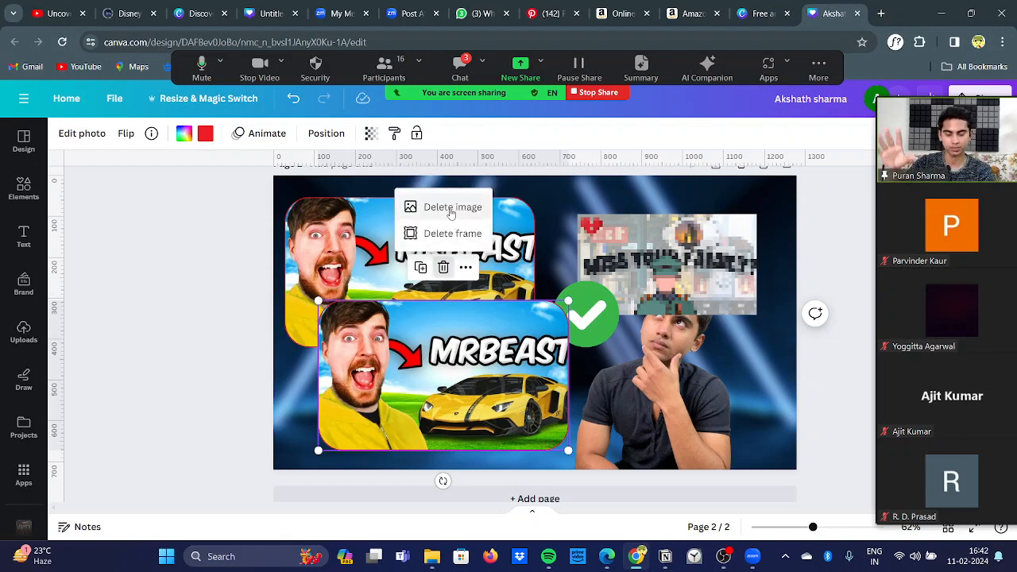
left_click(450, 209)
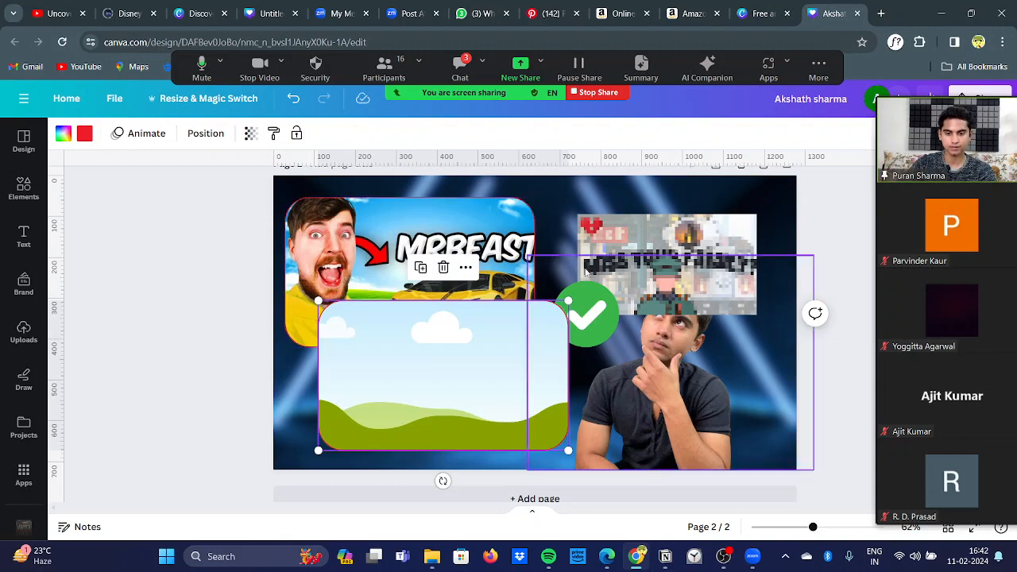
left_click_drag(667, 262, 696, 254)
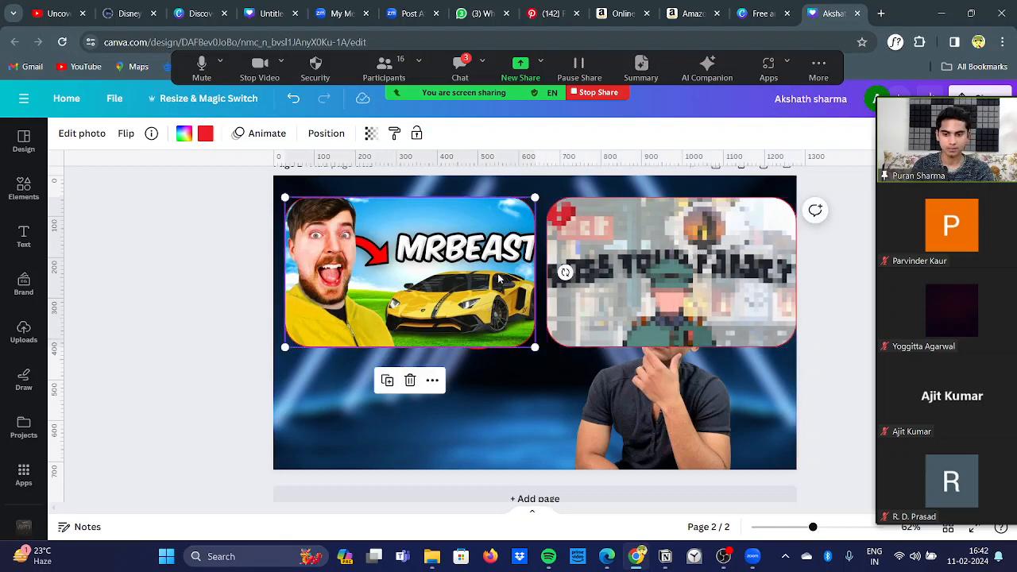
left_click_drag(500, 278, 493, 278)
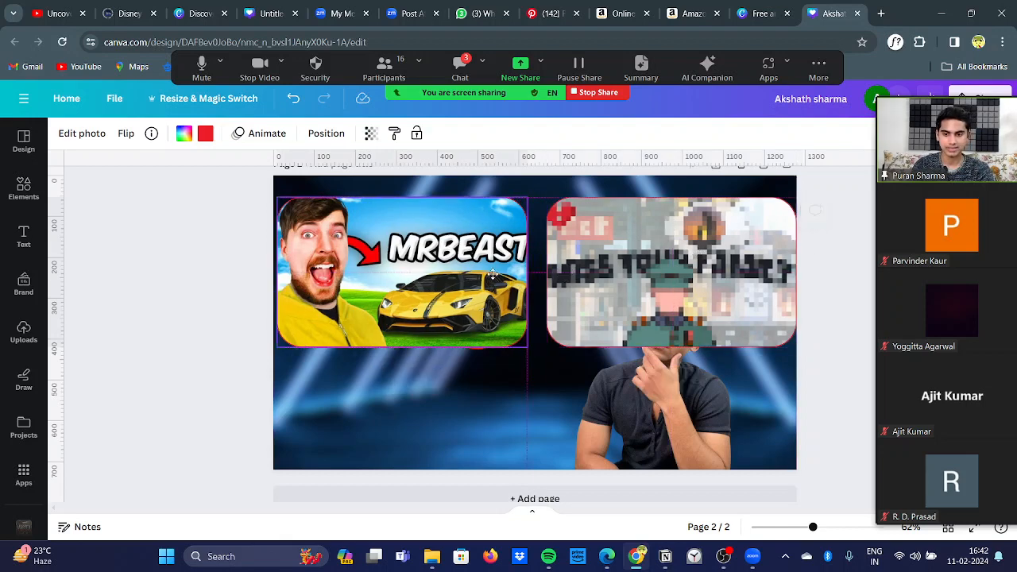
left_click(256, 265)
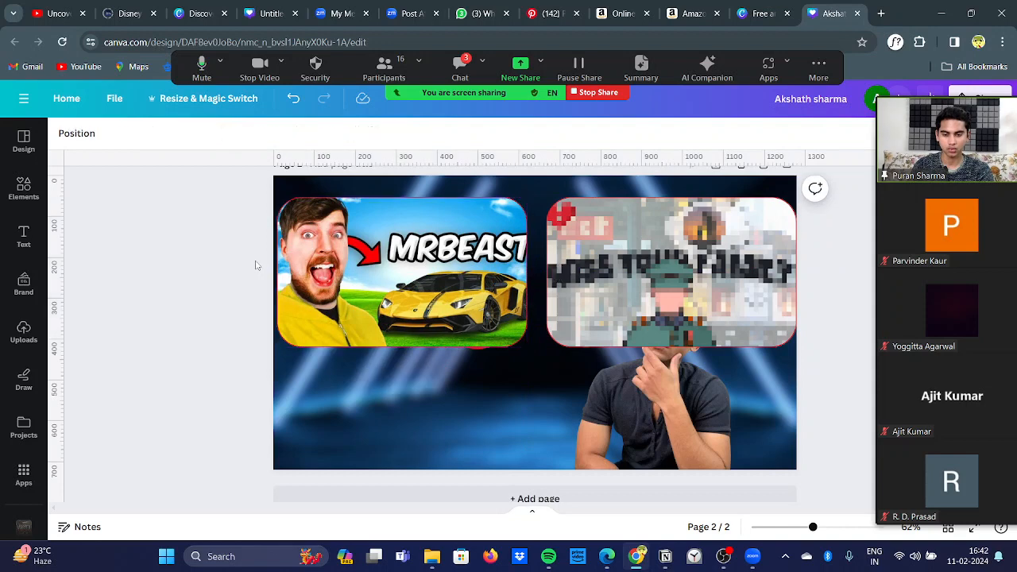
Step: Move the red cross and green check marks out from behind the frames to just below them, and nudge the second frame inward
left_click(477, 349)
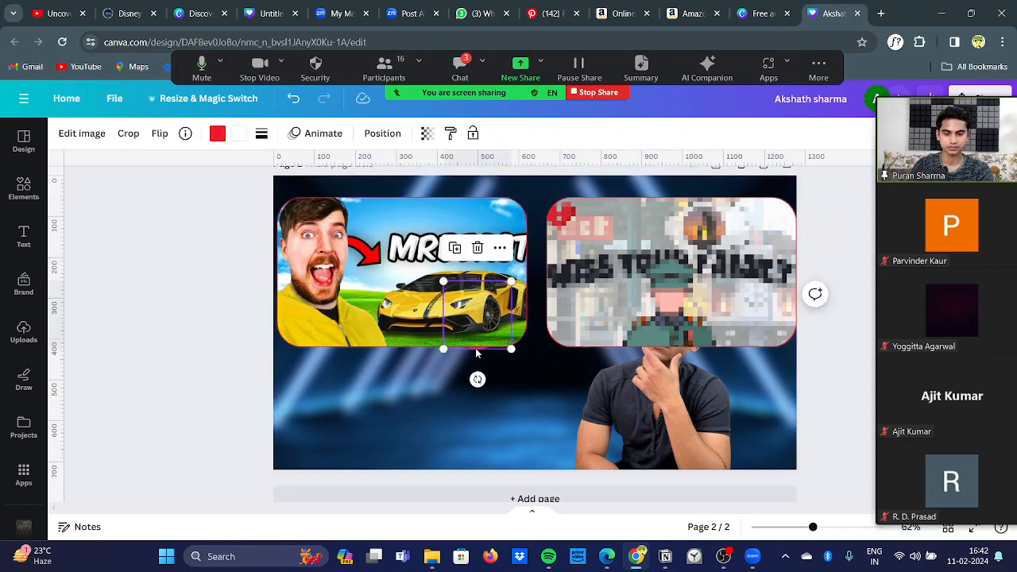
left_click_drag(477, 352, 501, 435)
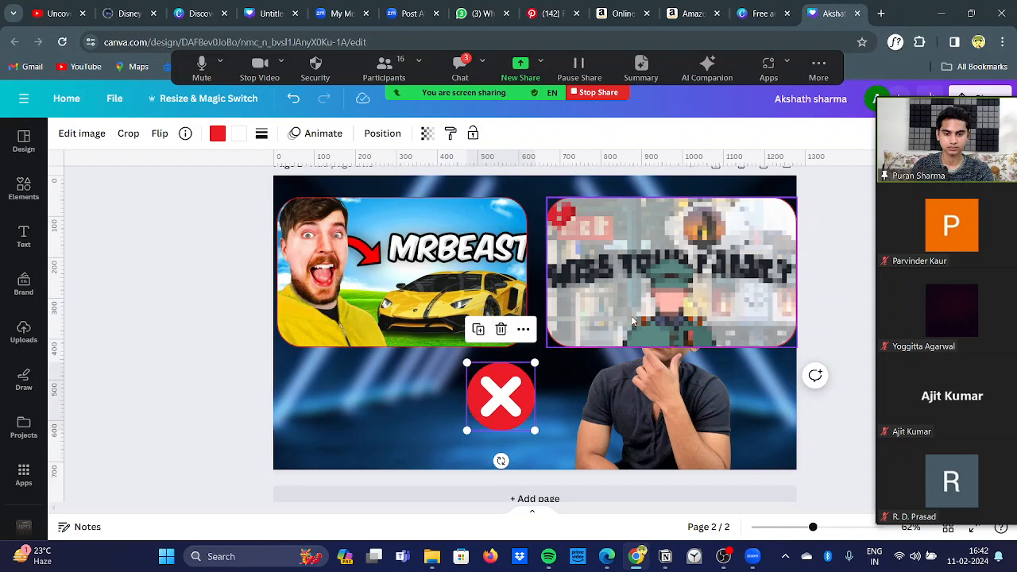
left_click_drag(633, 321, 639, 293)
left_click_drag(591, 334, 583, 419)
left_click_drag(625, 277, 614, 312)
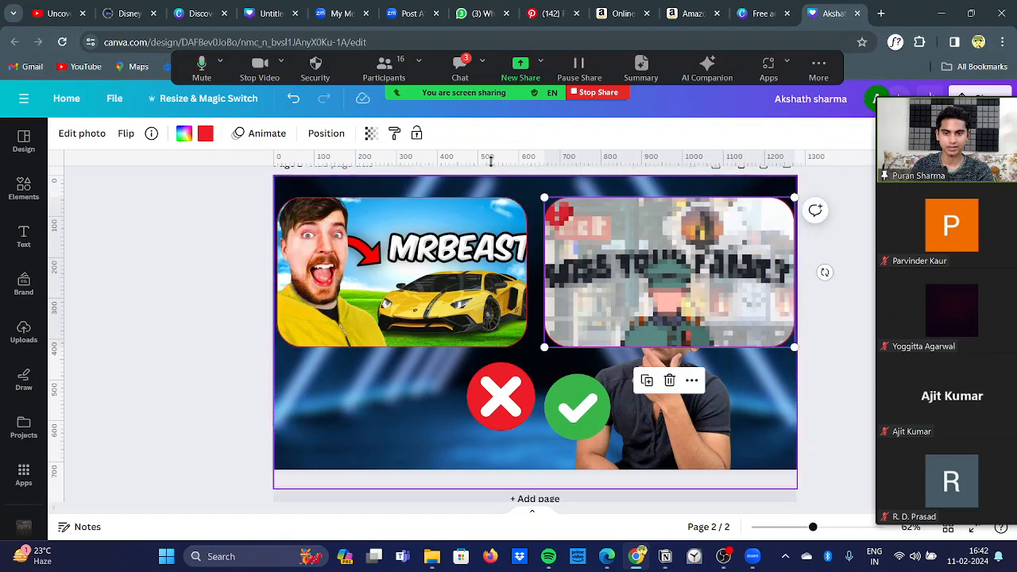
Step: Read the participants' recent messages in the Zoom meeting chat
left_click(460, 73)
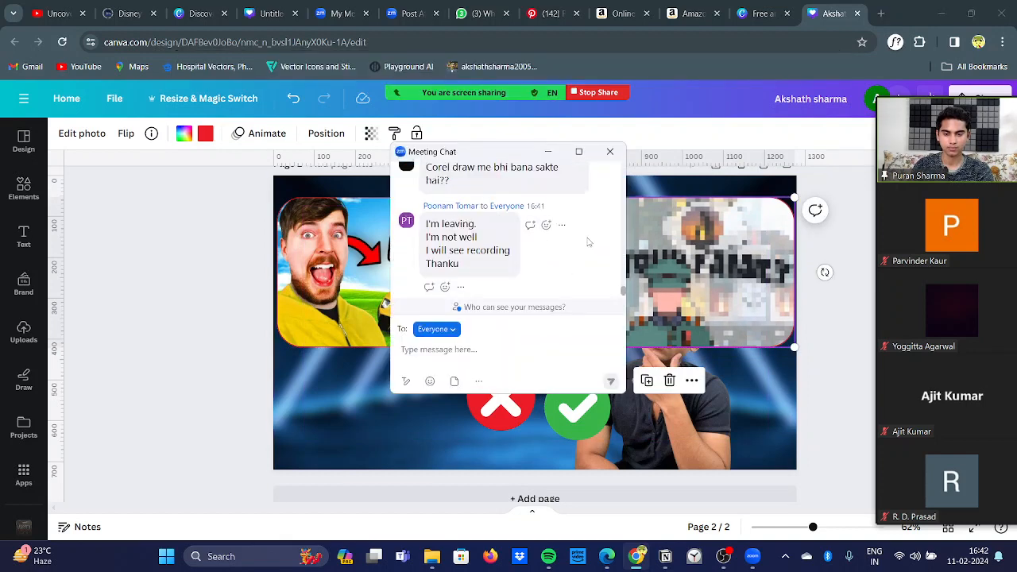
scroll(588, 242, "up", 2)
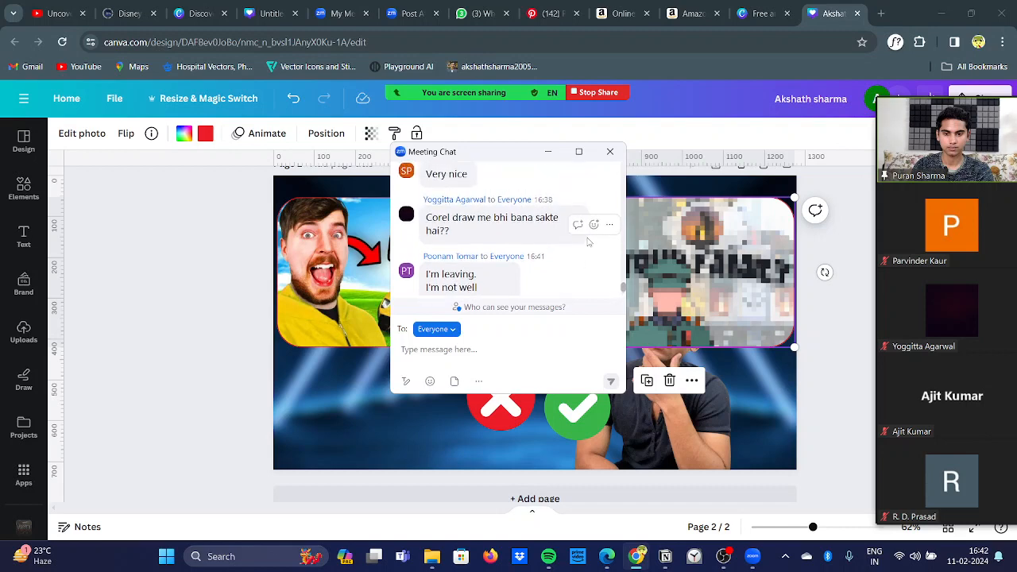
scroll(588, 241, "up", 3)
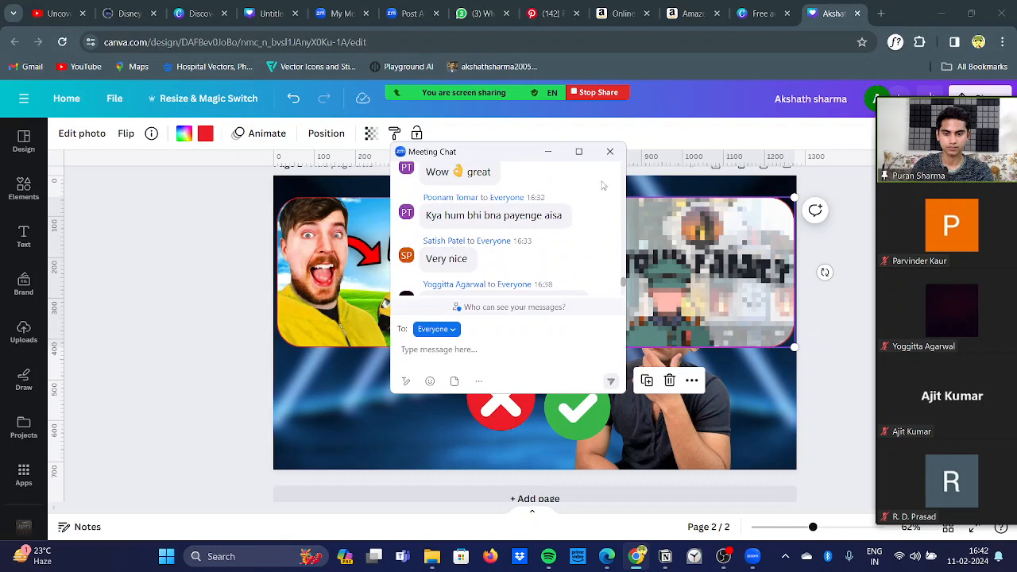
left_click(609, 151)
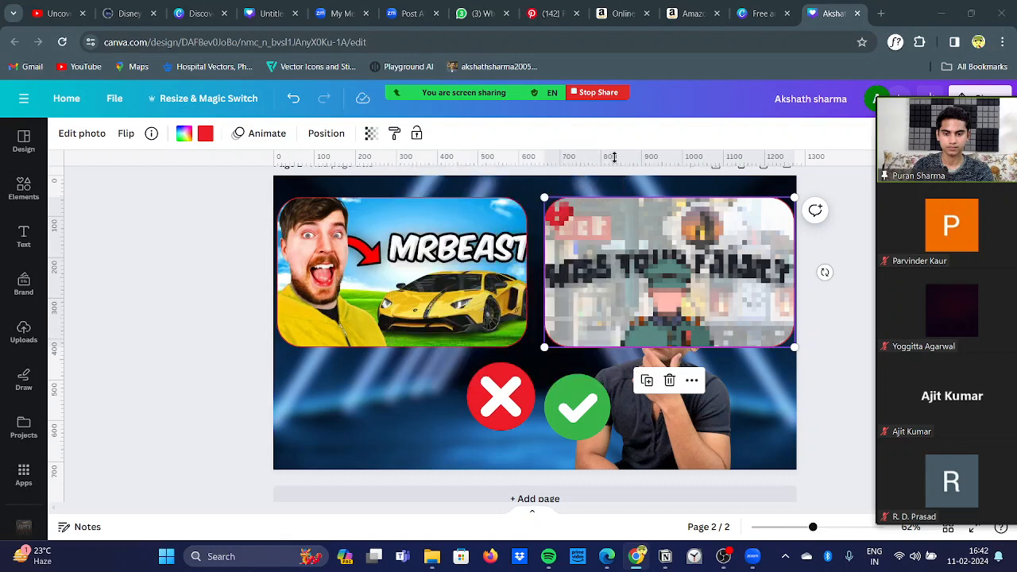
left_click(493, 387)
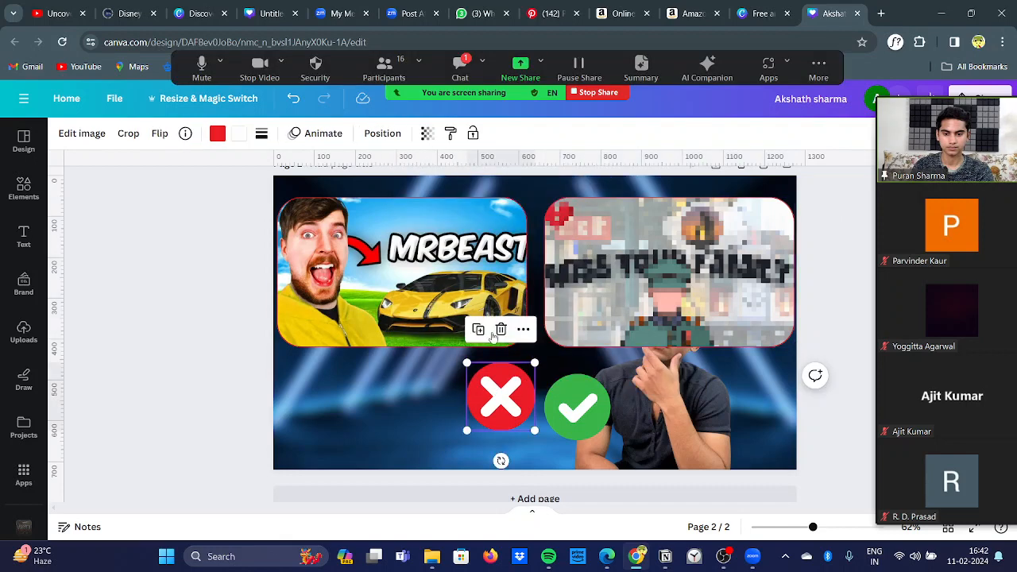
left_click(465, 77)
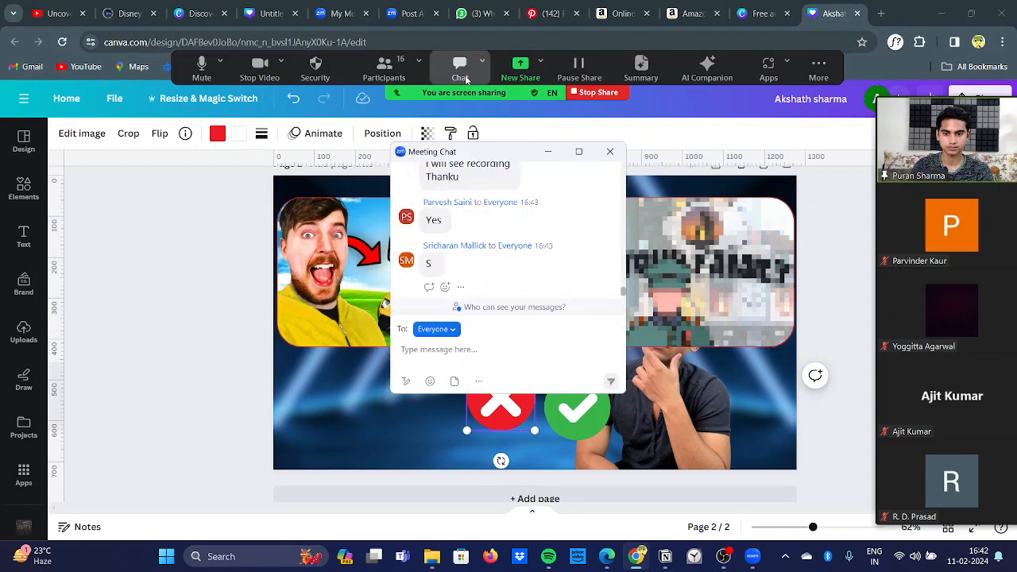
left_click(609, 151)
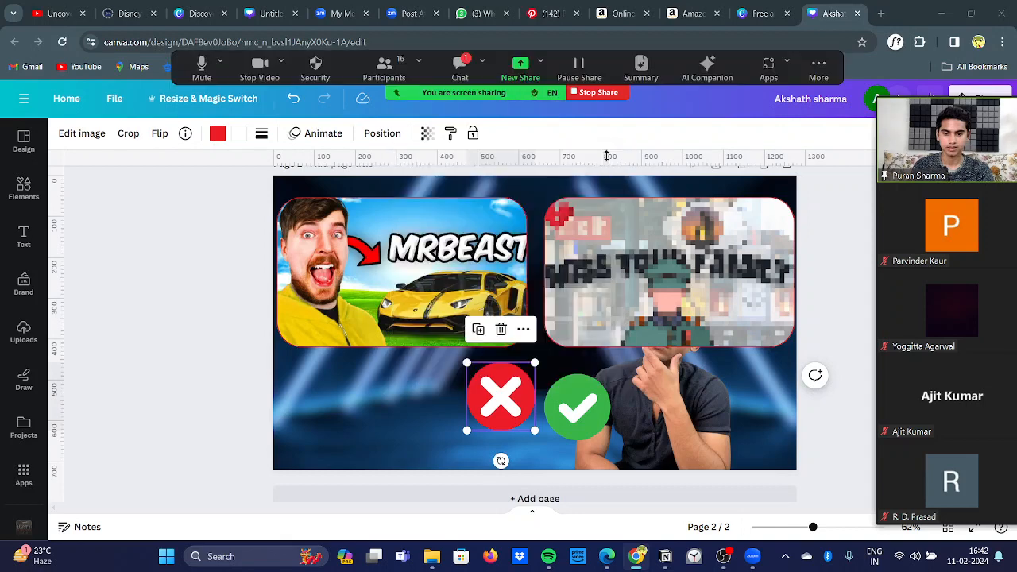
Step: Shrink the red cross and green check marks to similar sizes and line them up just below the two frames
left_click_drag(466, 364, 449, 378)
left_click(569, 418)
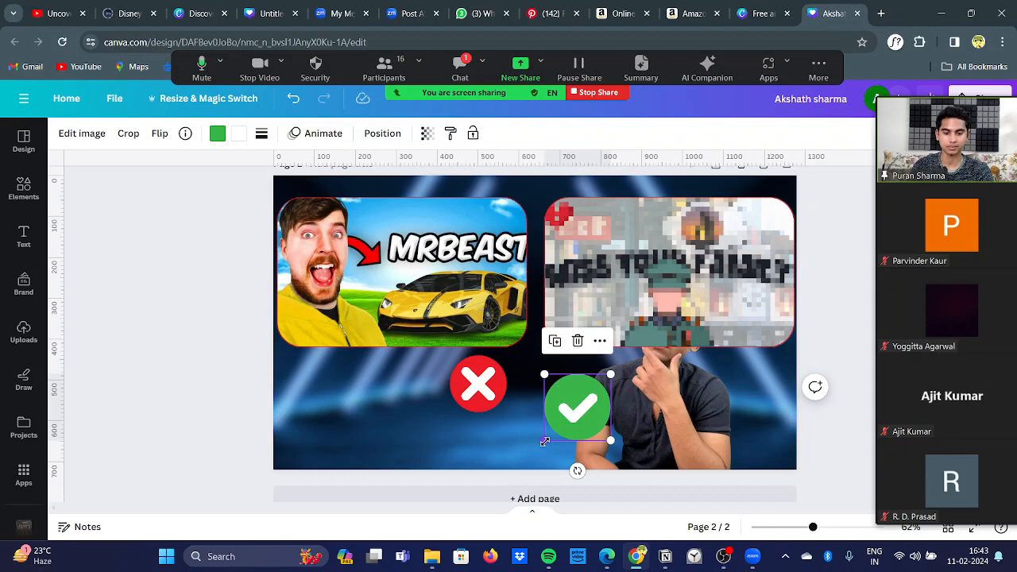
left_click_drag(545, 441, 580, 389)
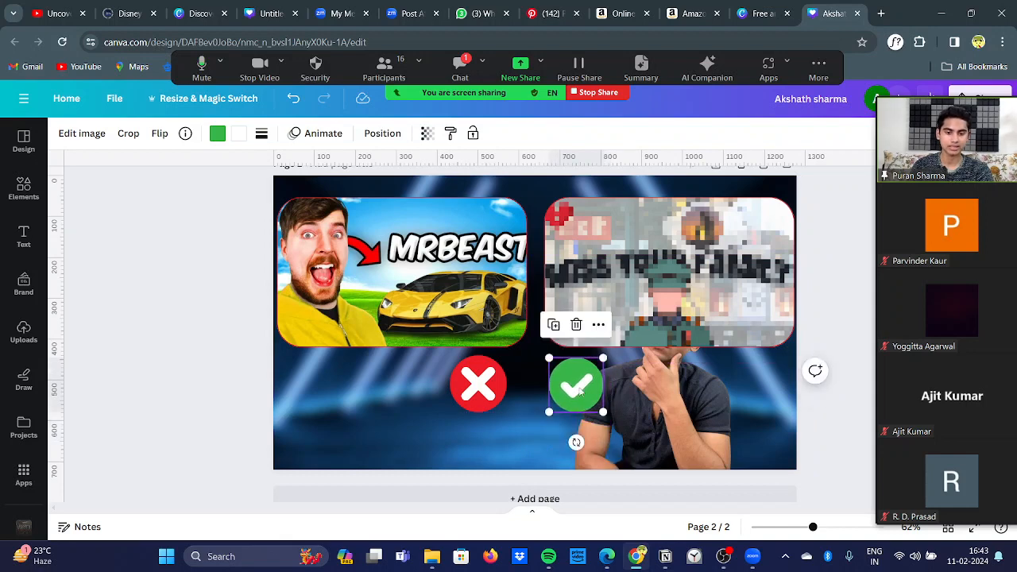
left_click(179, 361)
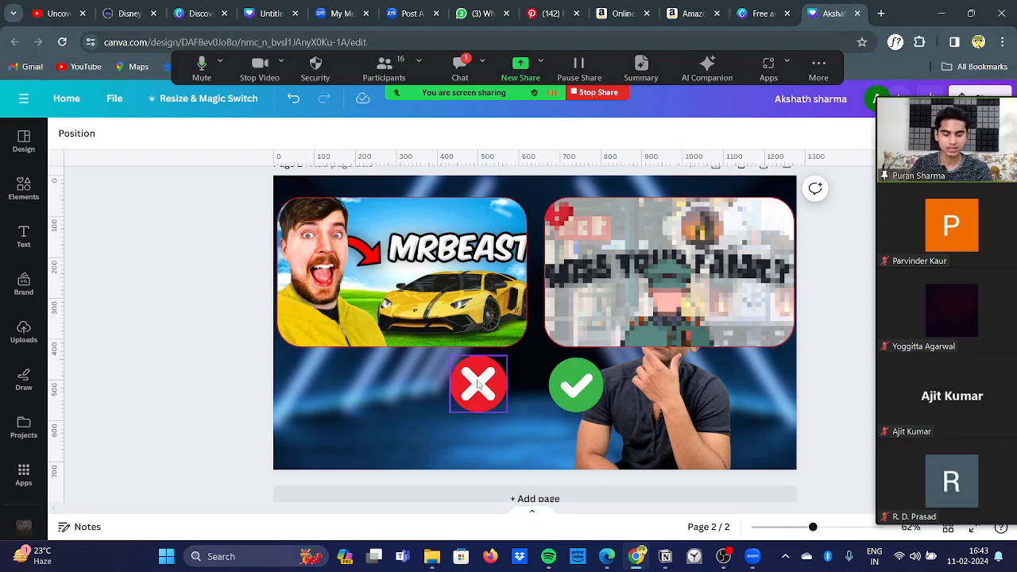
Step: Apply Lock position only to both the MrBeast frame and the "Miss your family?" frame
left_click(416, 272)
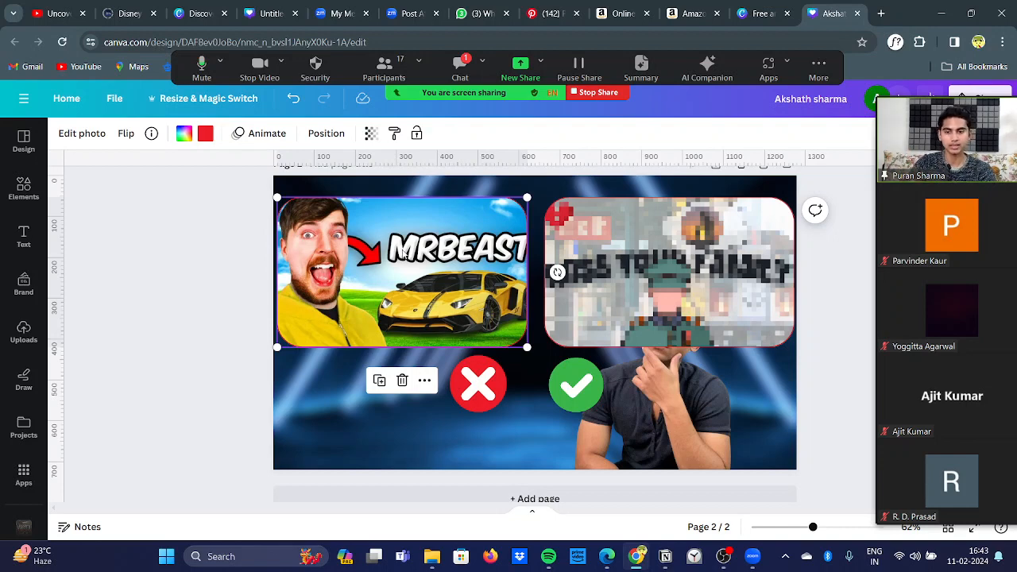
left_click(425, 380)
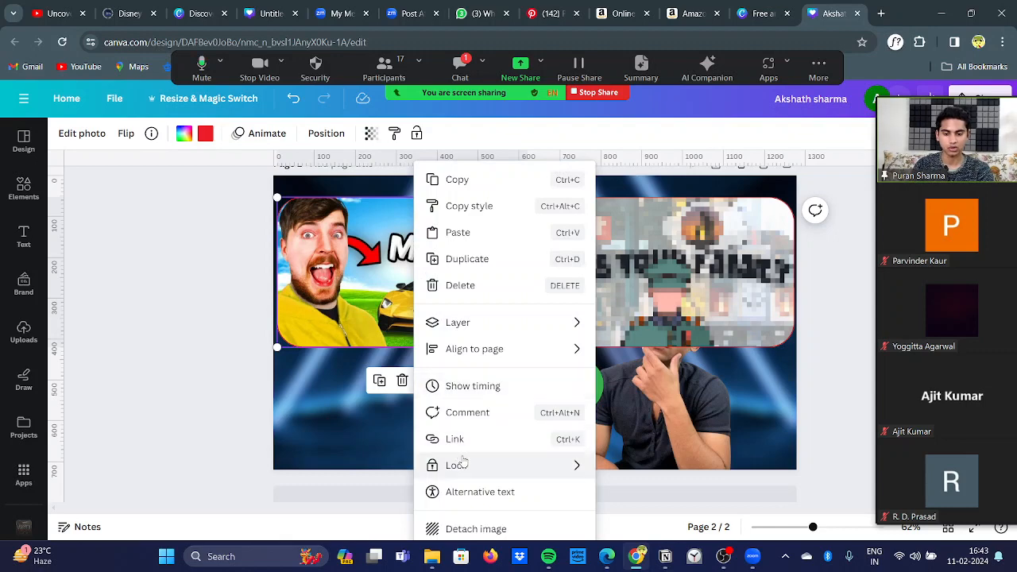
mouse_move(461, 465)
left_click(666, 492)
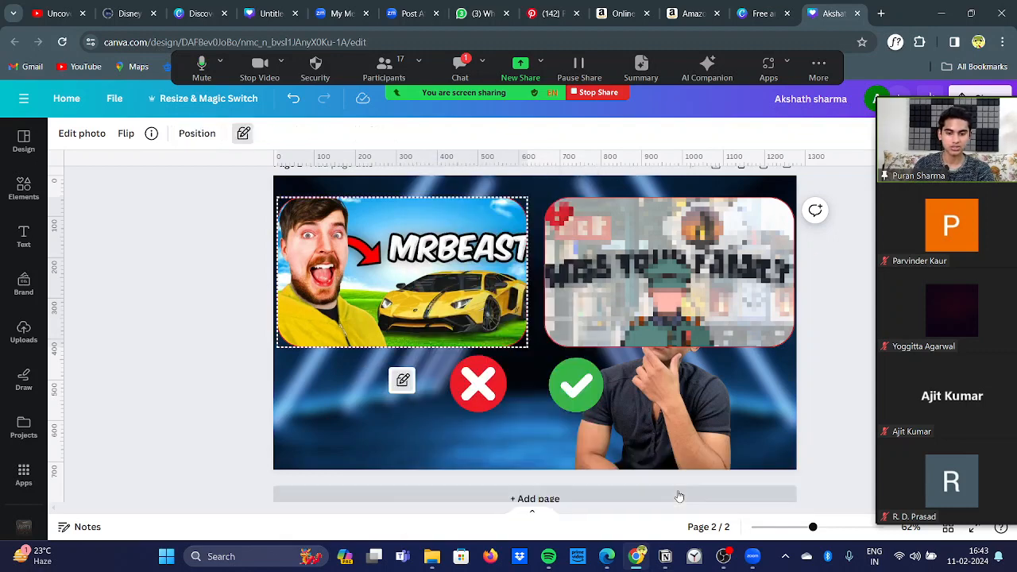
left_click(634, 271)
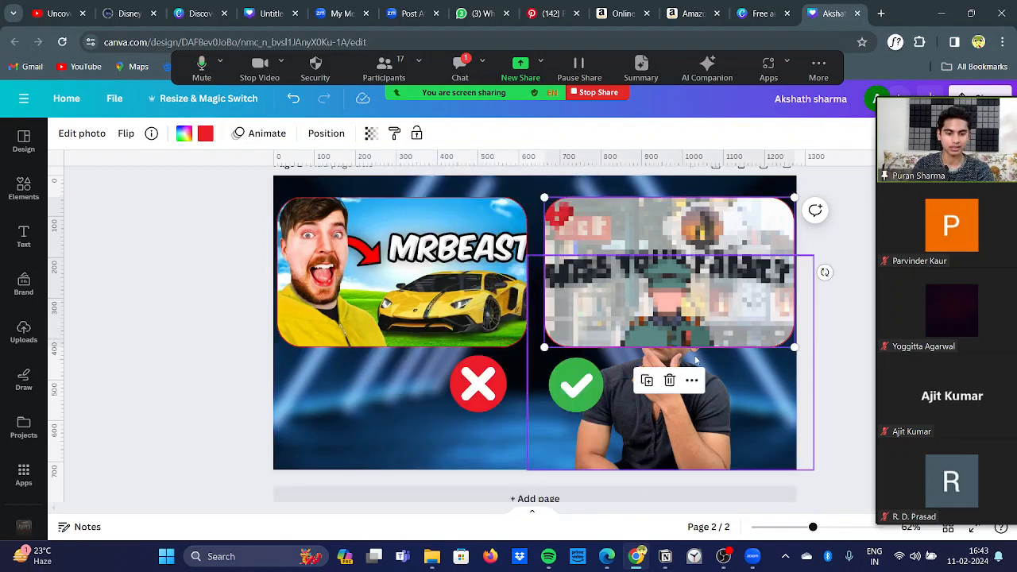
left_click(693, 383)
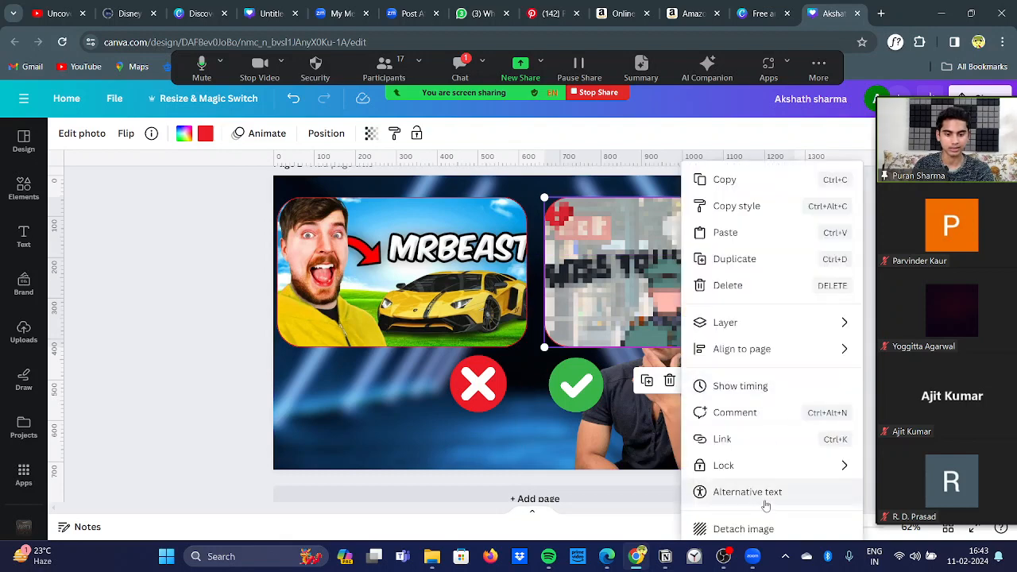
mouse_move(819, 479)
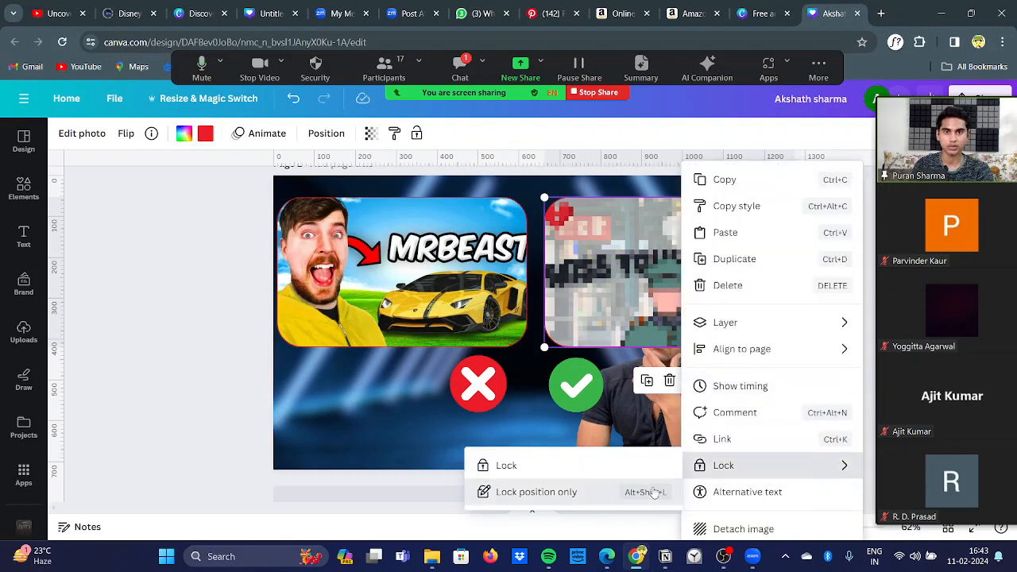
left_click(489, 492)
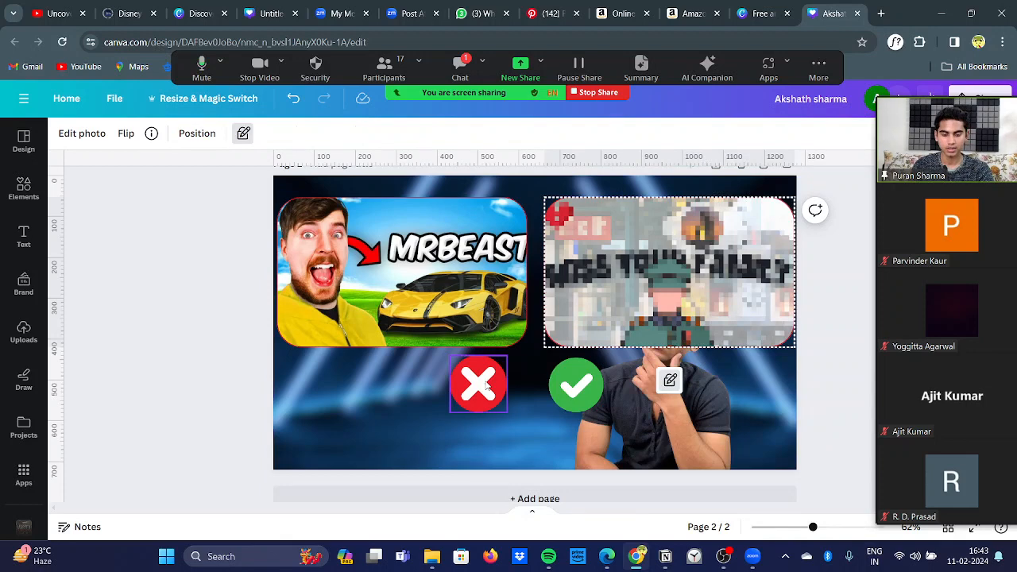
Step: Move the red cross mark to the MrBeast frame's lower-right corner, and switch to the original untitled thumbnail design for comparison
left_click(486, 386)
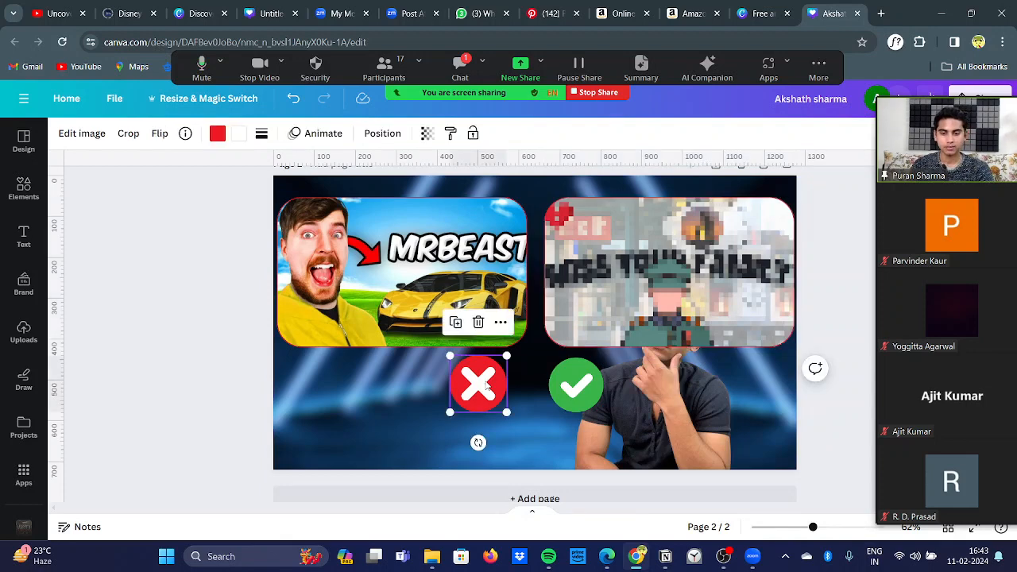
left_click(384, 214)
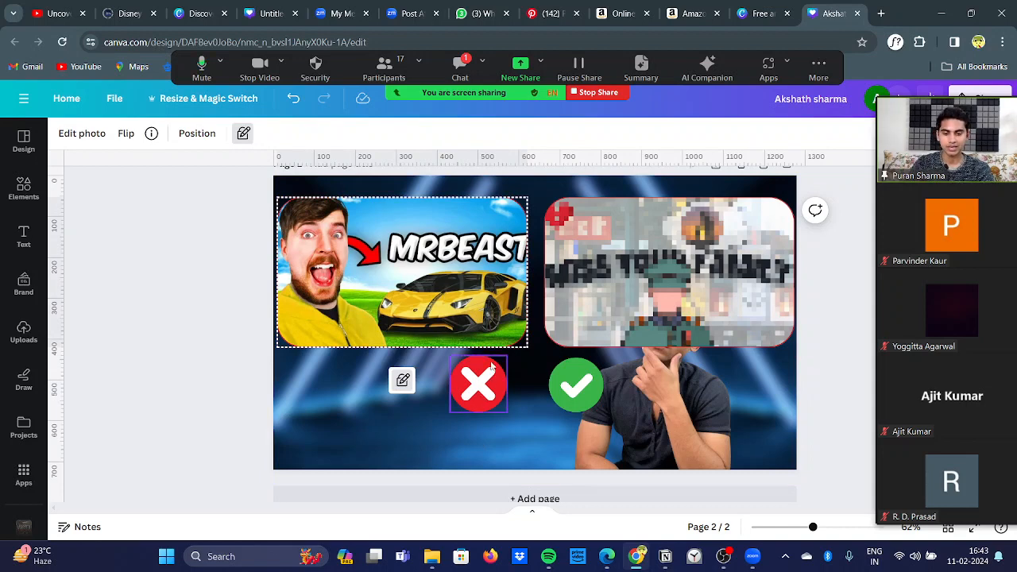
left_click_drag(484, 381, 501, 339)
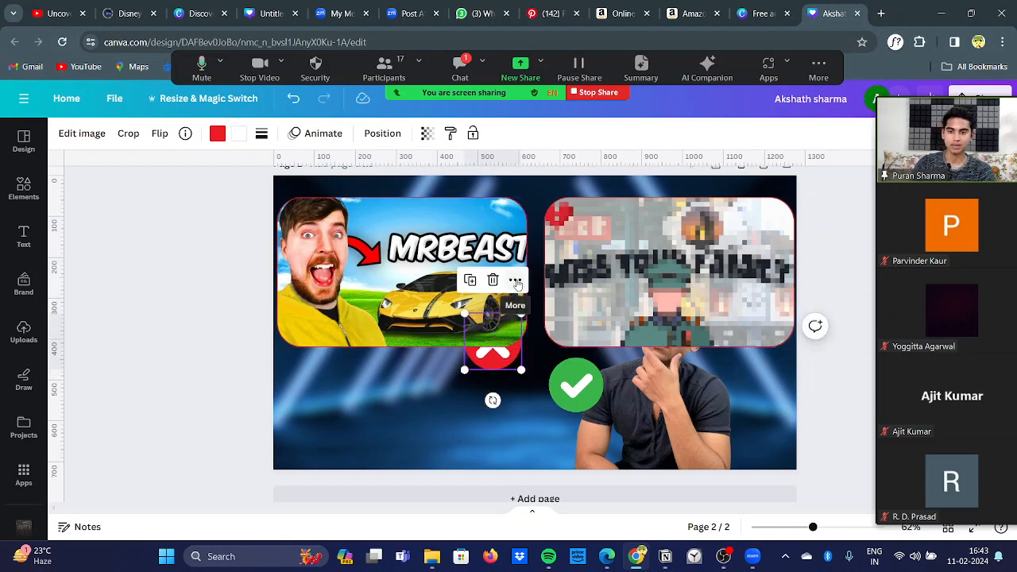
left_click(280, 6)
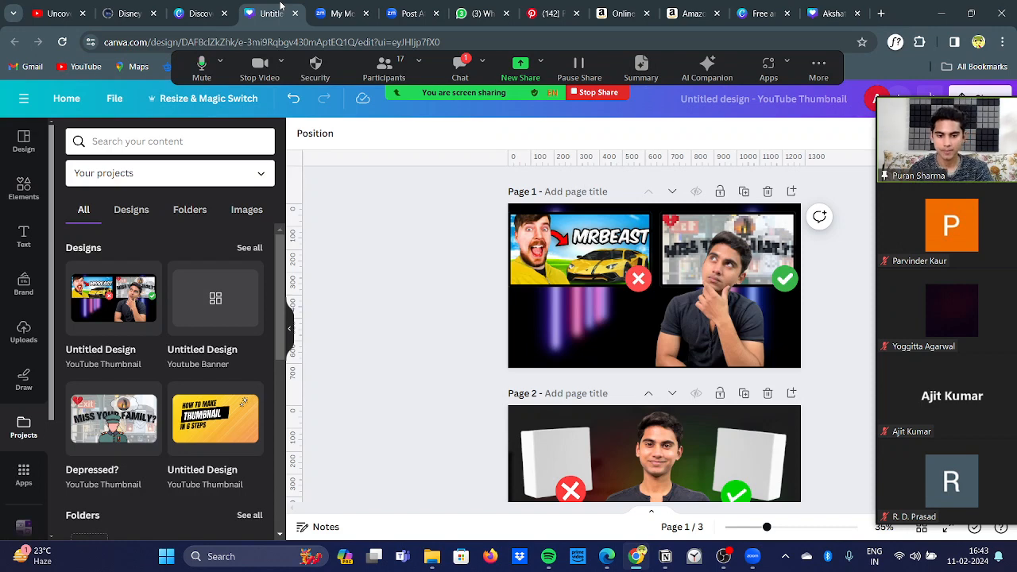
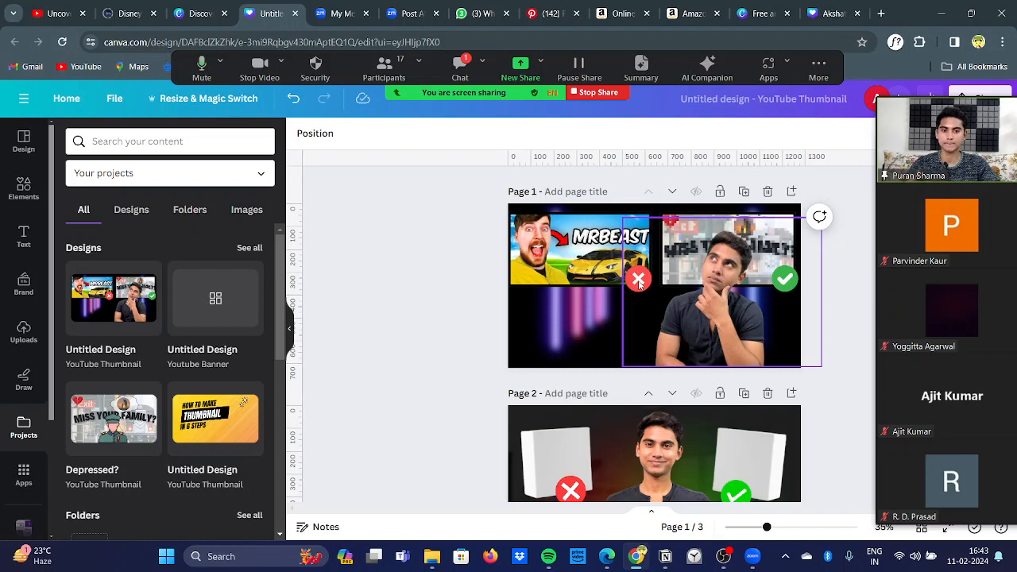
Step: Return to the thumbnail being recreated, bring the red cross mark in front of the MrBeast frame, and nudge it onto the frame's lower-right corner
left_click(832, 14)
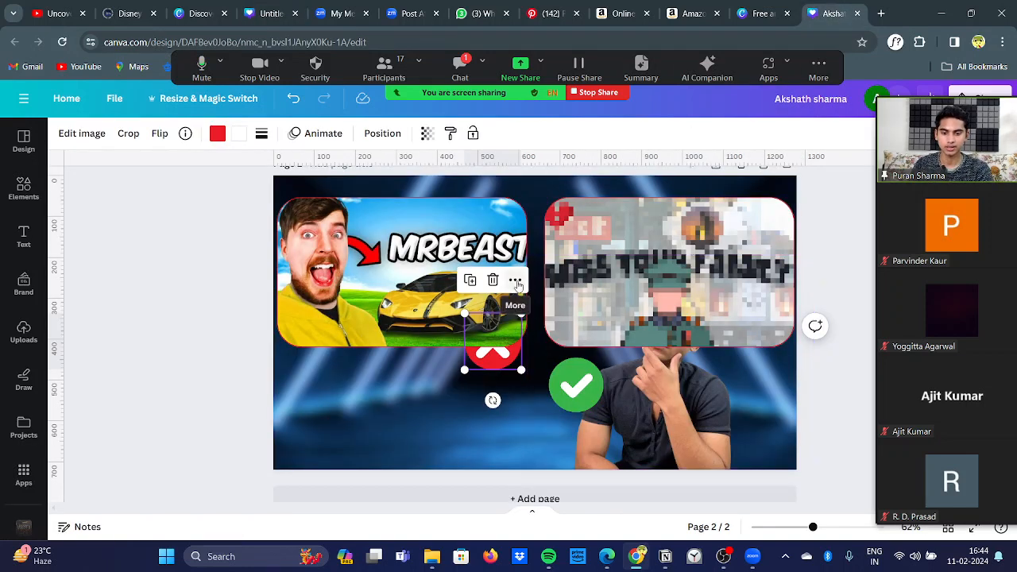
left_click(516, 282)
mouse_move(590, 325)
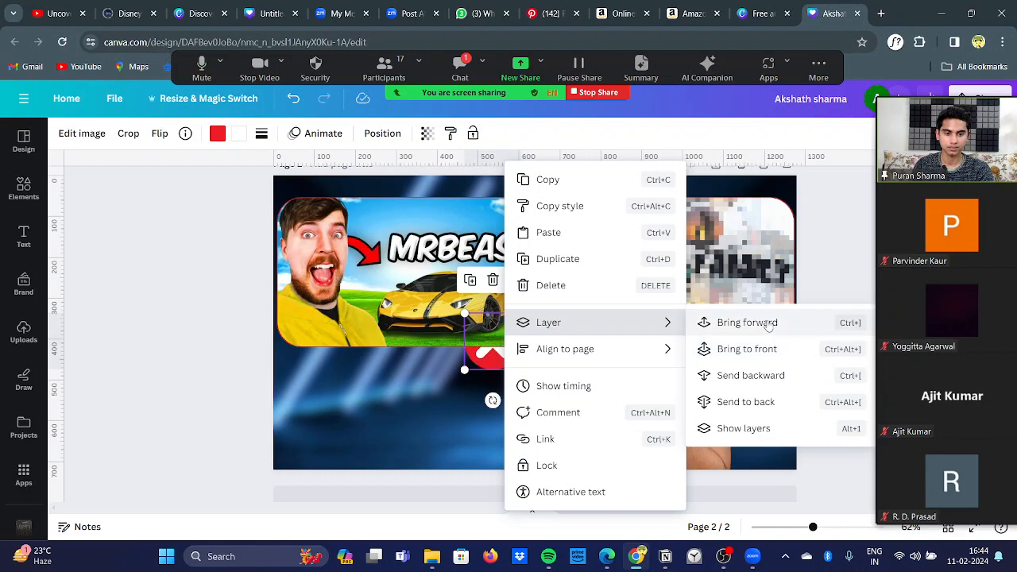
left_click(768, 323)
left_click(173, 329)
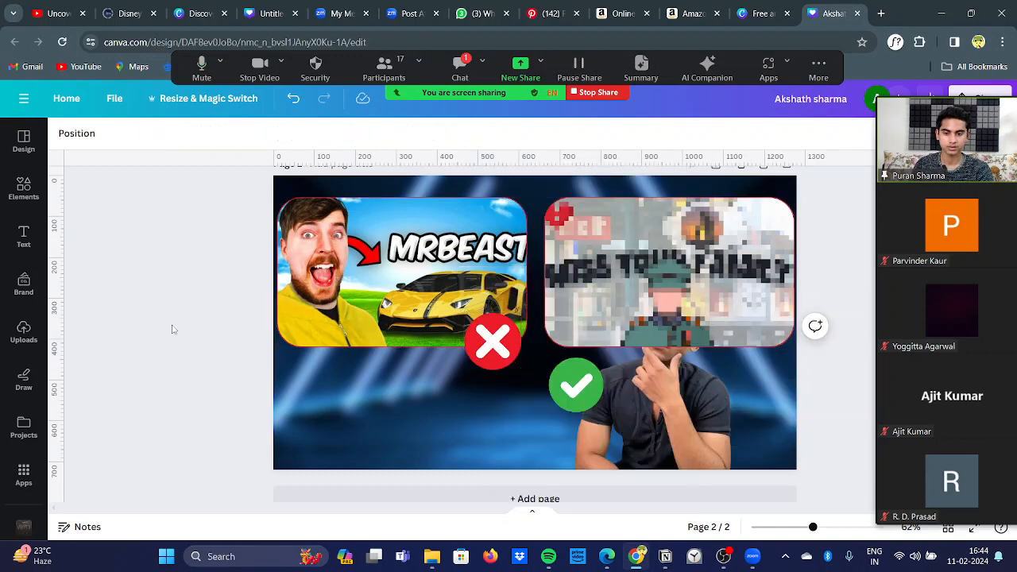
left_click_drag(493, 360, 496, 348)
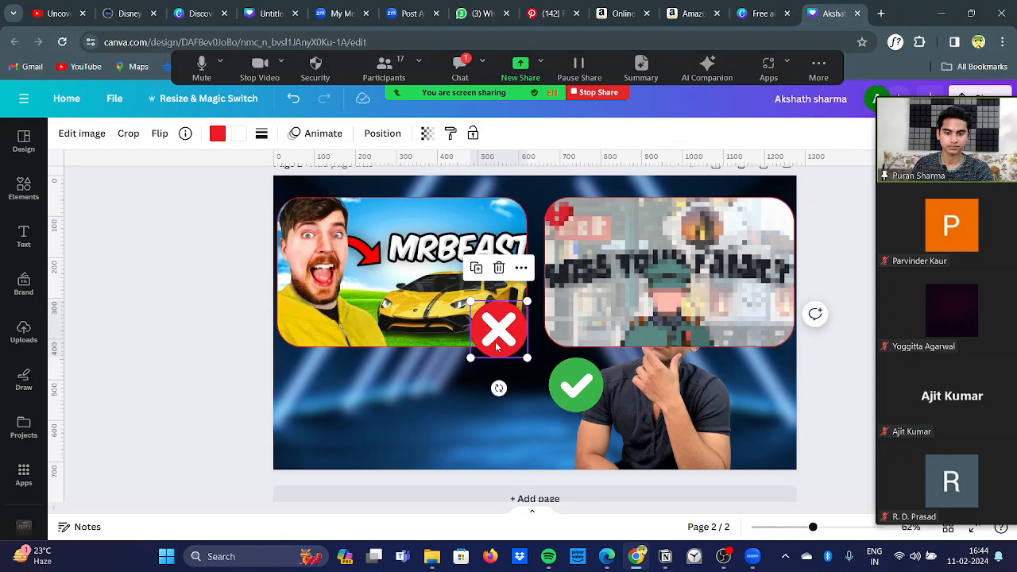
left_click(199, 326)
Step: Move the green check mark to the "Miss your family?" frame's lower-right corner and bring it forward over the frame
left_click(578, 393)
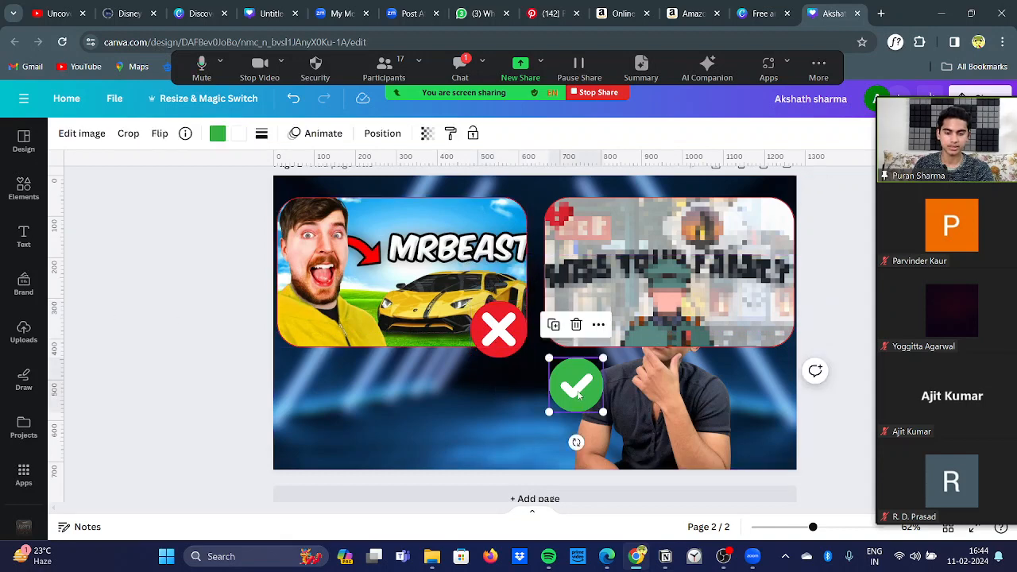
left_click(598, 324)
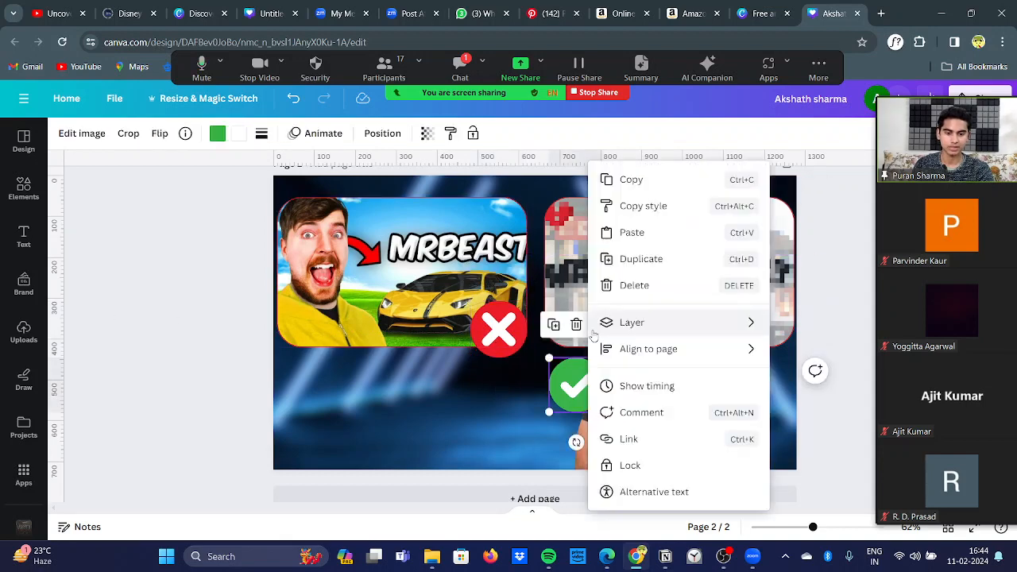
mouse_move(675, 338)
left_click(808, 375)
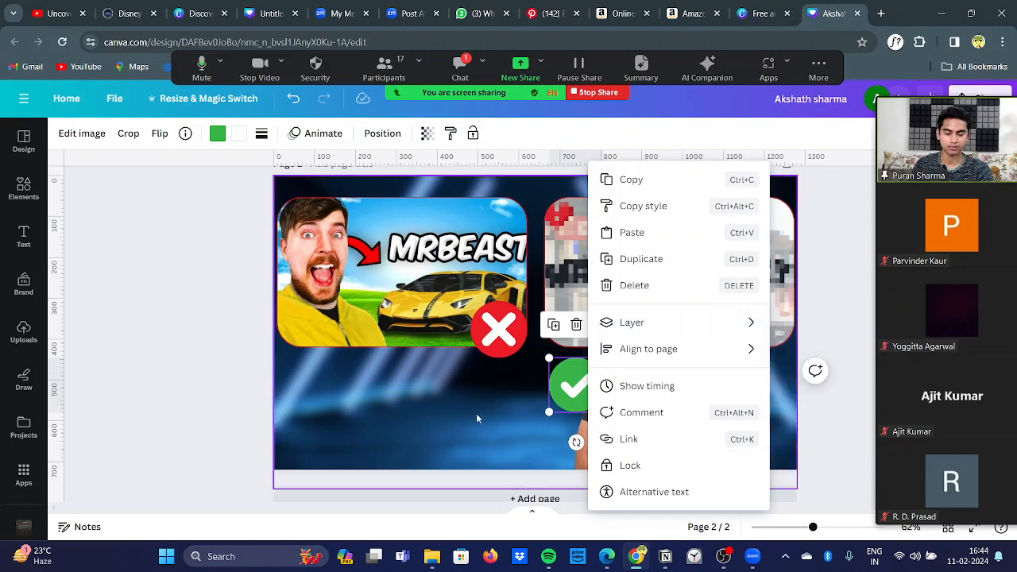
left_click(607, 409)
left_click(592, 402)
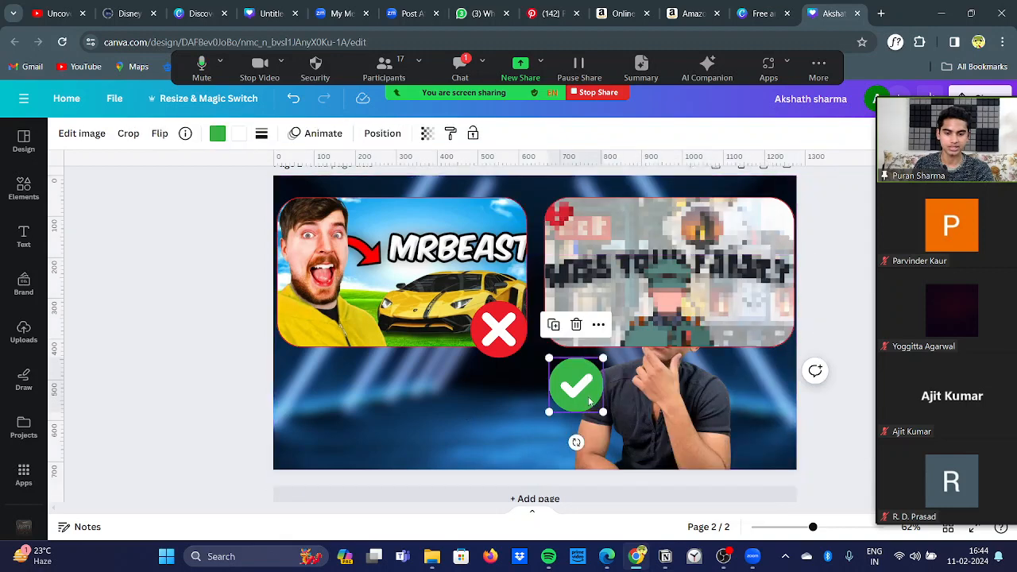
left_click_drag(592, 403, 774, 339)
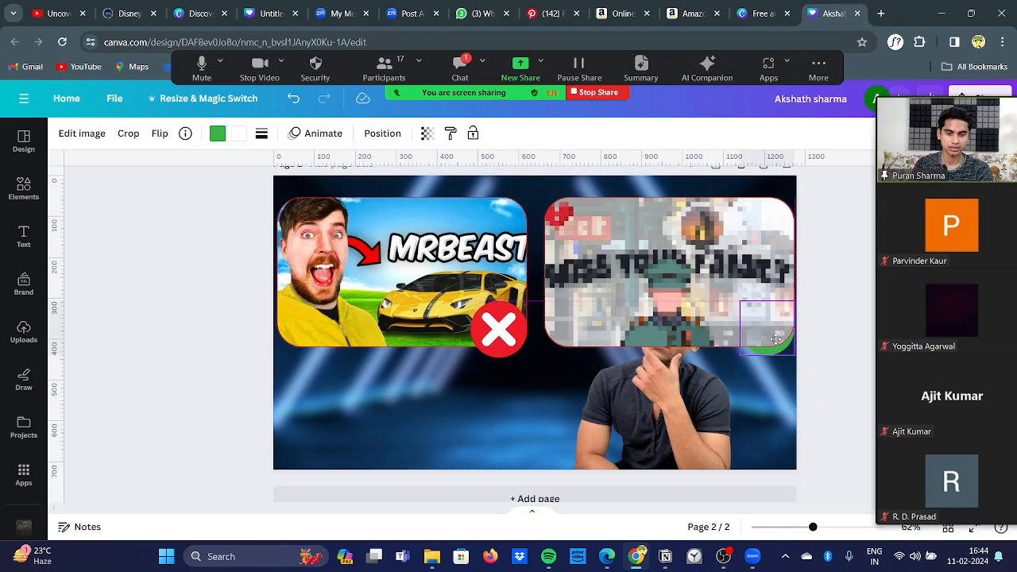
left_click(775, 340)
left_click(789, 267)
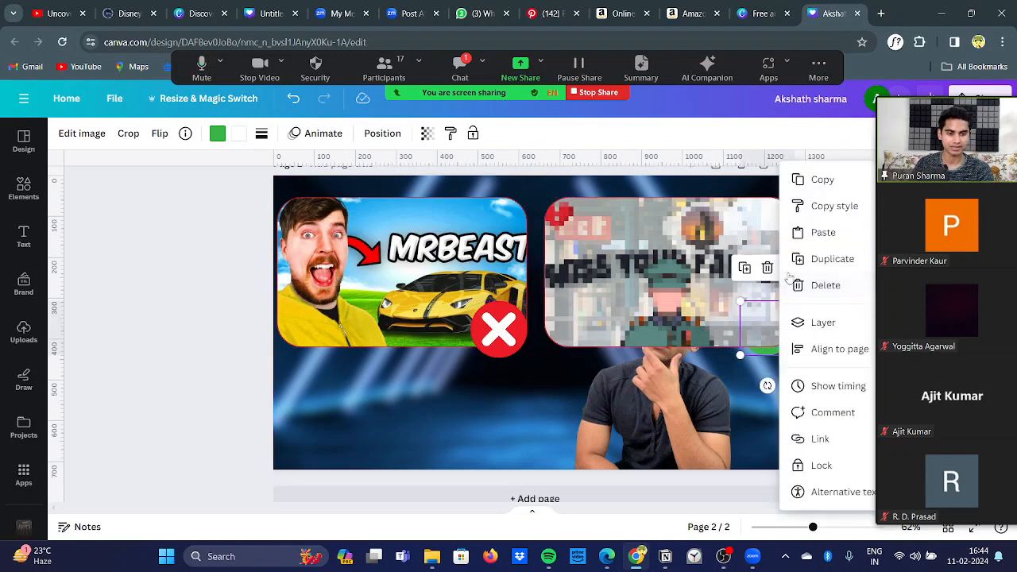
mouse_move(818, 320)
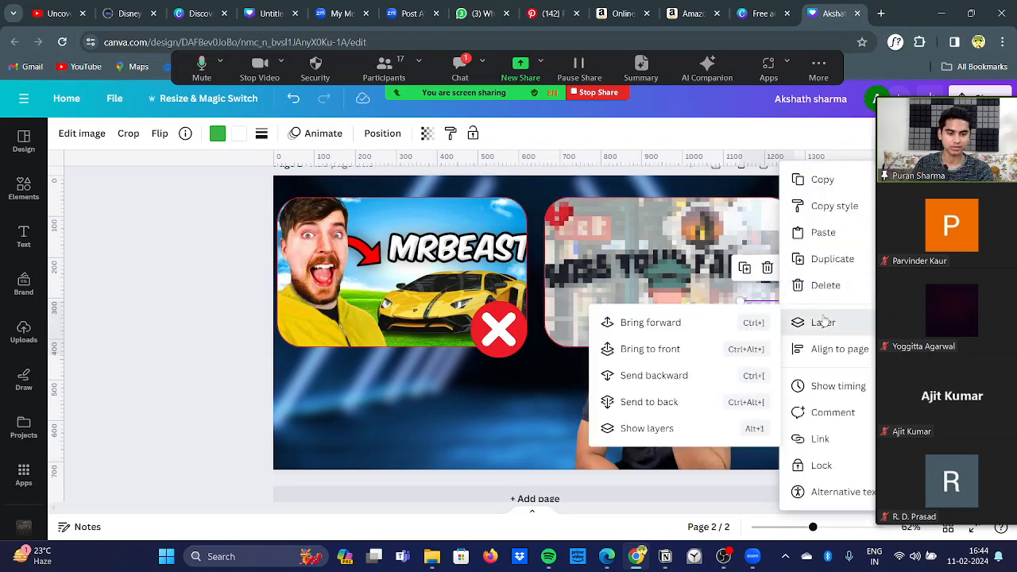
left_click(708, 323)
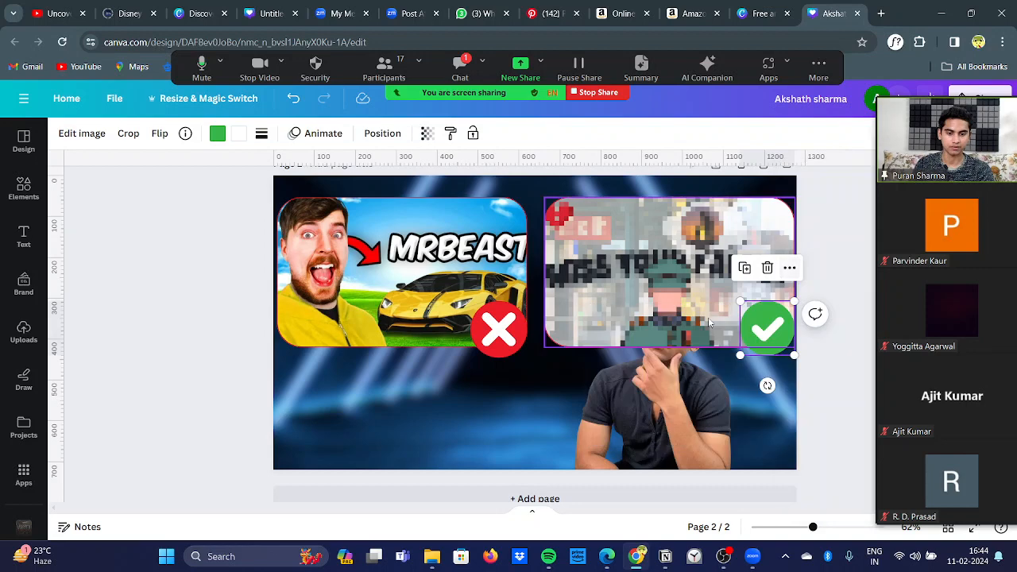
left_click(236, 301)
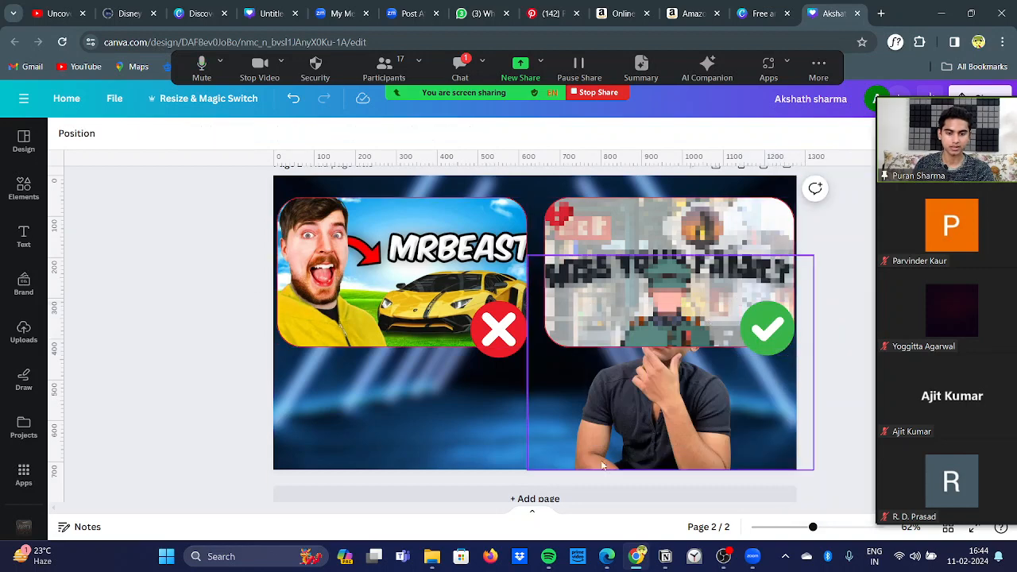
Step: Bring the cutout portrait forward so it sits in front of the "Miss your family?" frame
left_click(635, 420)
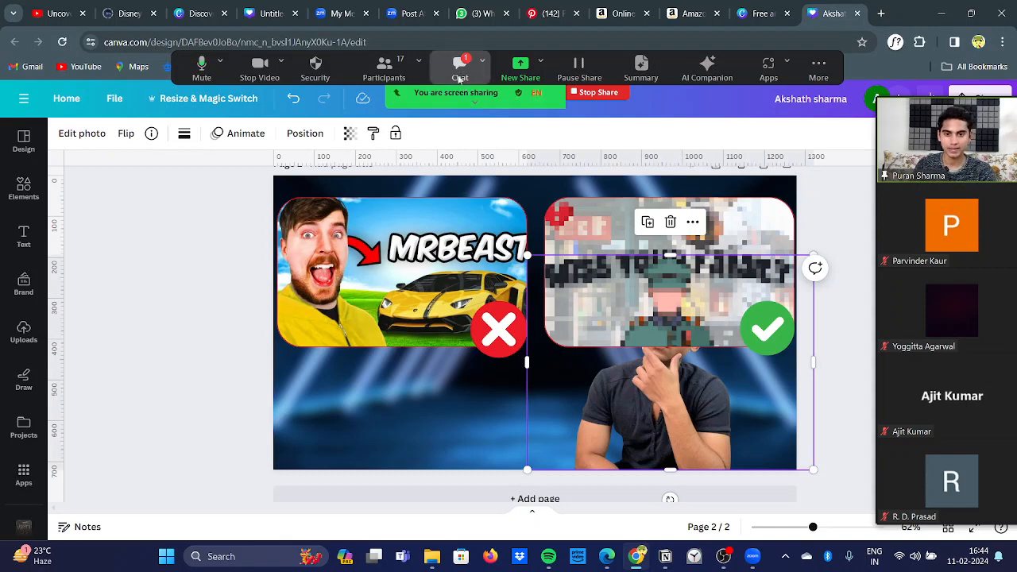
left_click(692, 222)
mouse_move(753, 324)
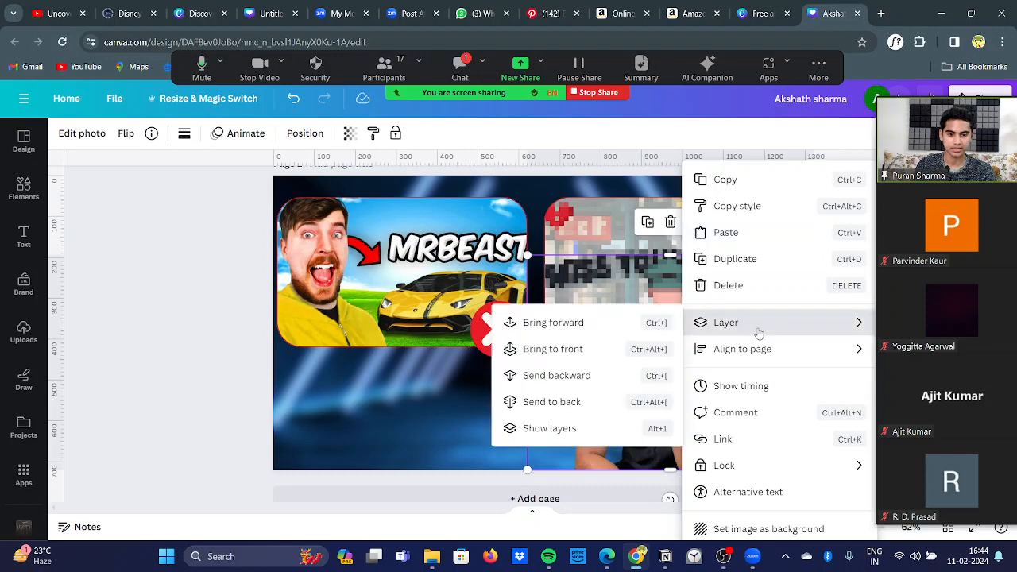
left_click(595, 322)
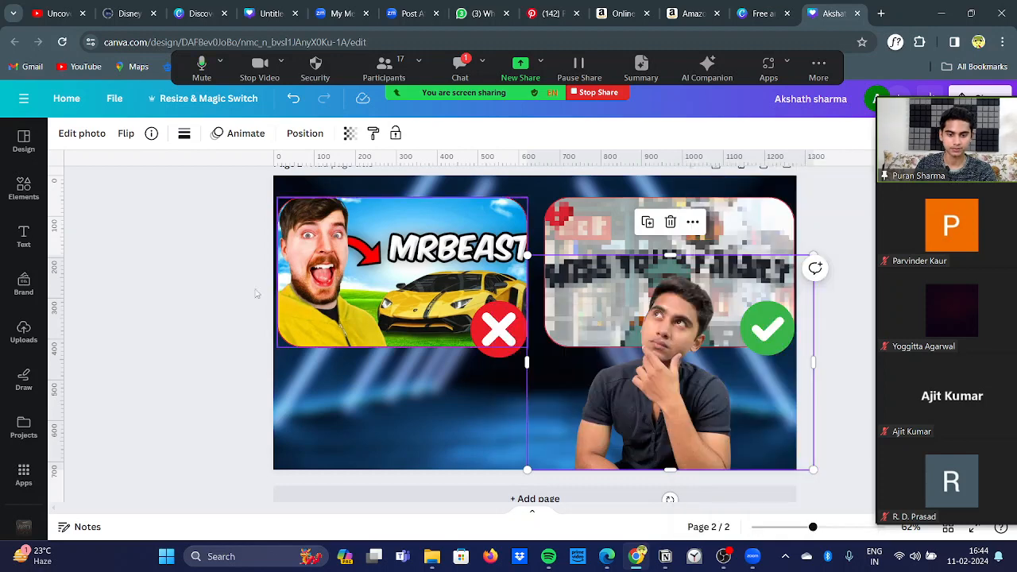
left_click(161, 282)
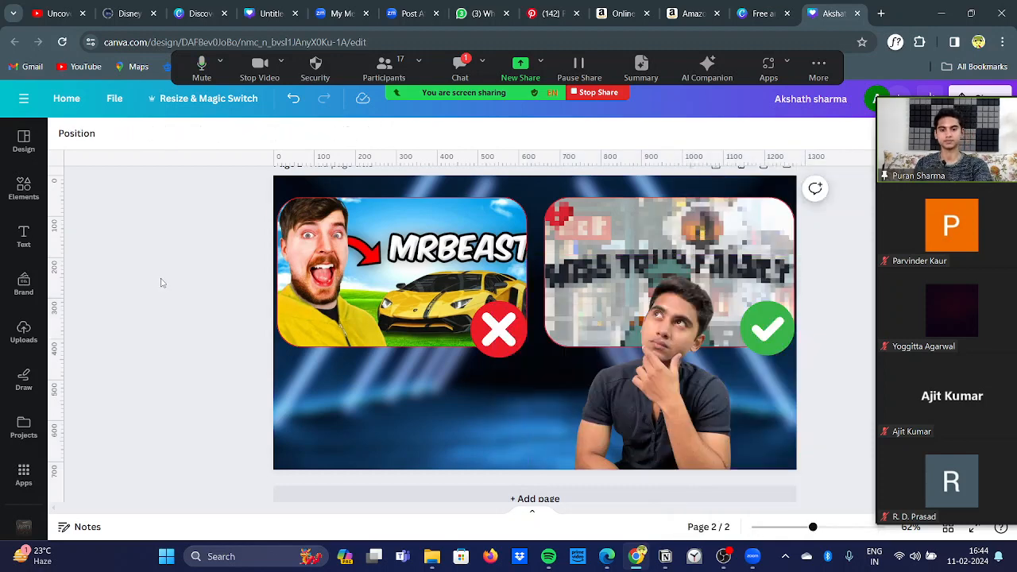
Step: Move the cutout portrait slightly lower on page 2 and compare the layout with the original untitled thumbnail design
scroll(161, 283, "down", 7)
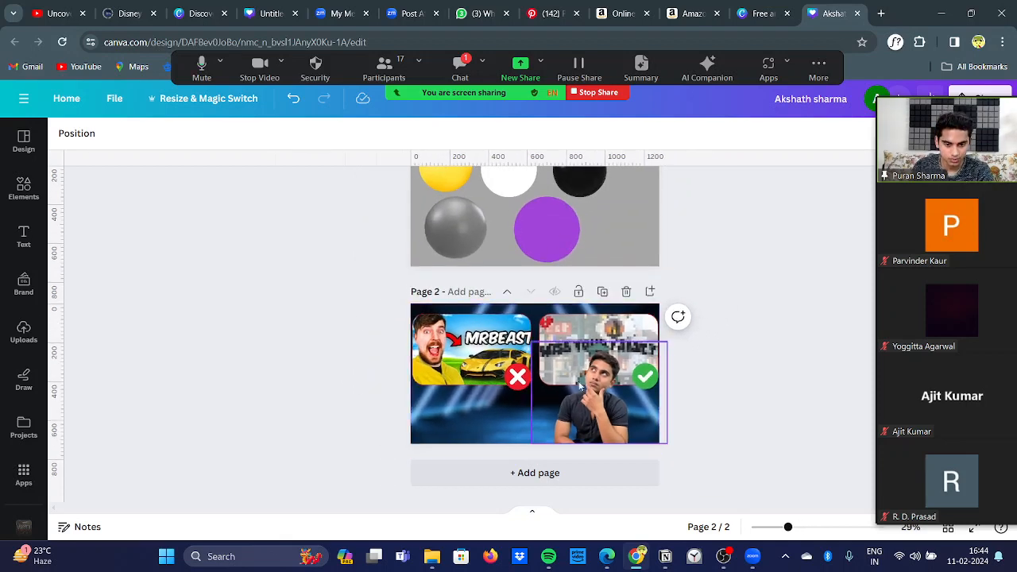
mouse_move(600, 382)
left_mouse_down()
mouse_move(594, 392)
mouse_move(595, 380)
left_mouse_up()
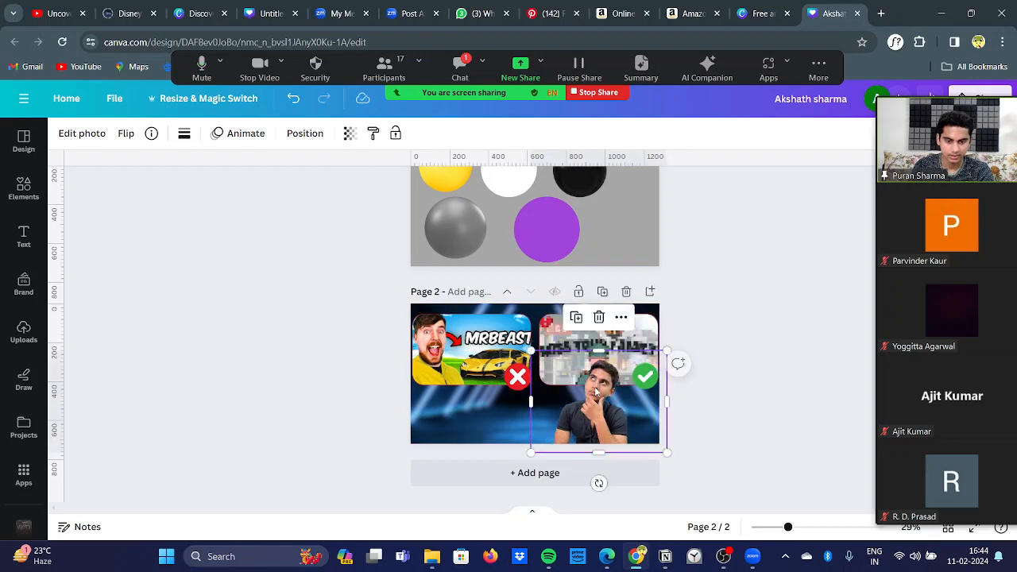
left_click(291, 263)
left_click(263, 6)
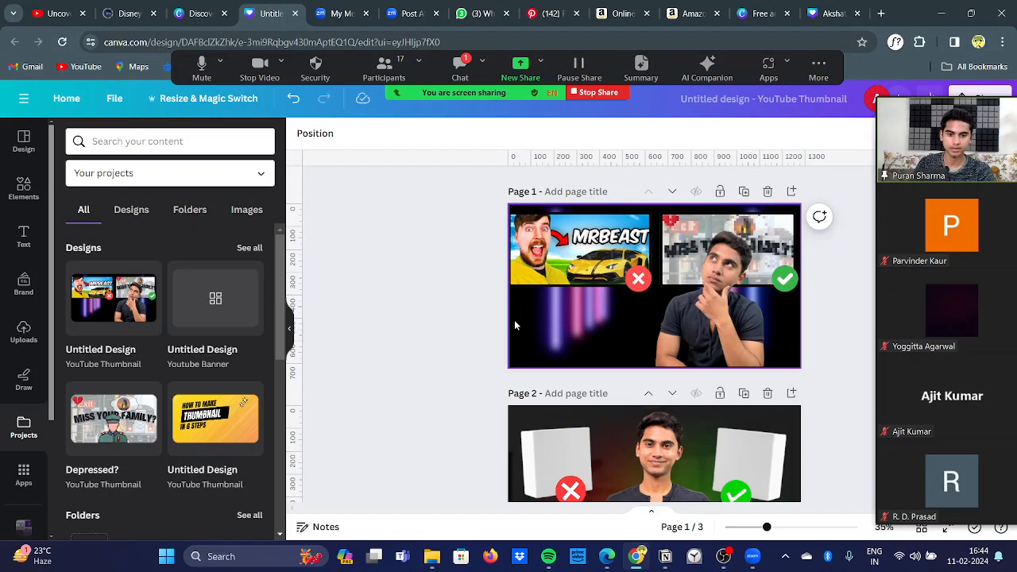
left_click(810, 16)
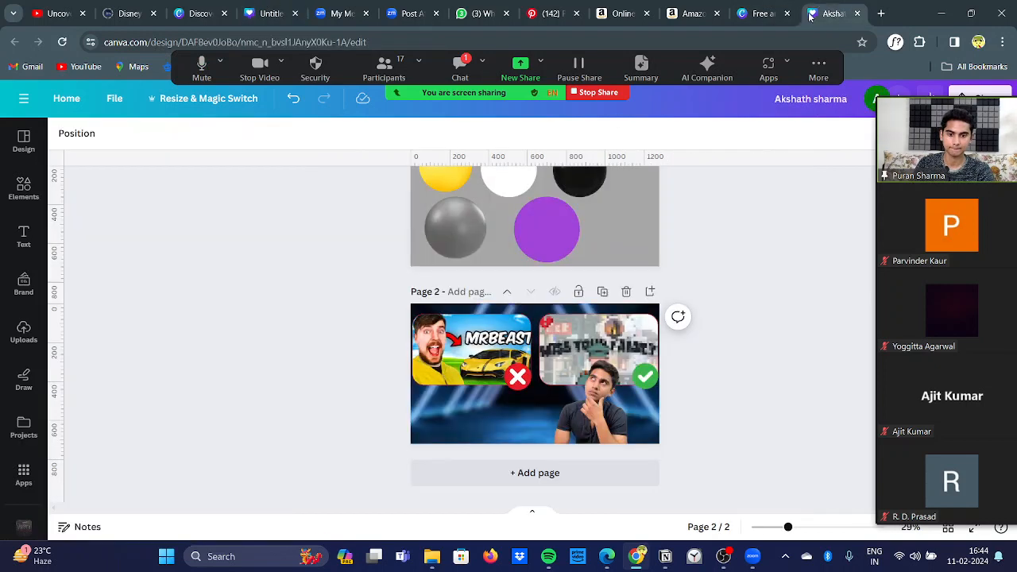
Step: Move the blurred neon background image mostly off the left side of page 2, leaving the frames and marks in place
left_click(483, 344)
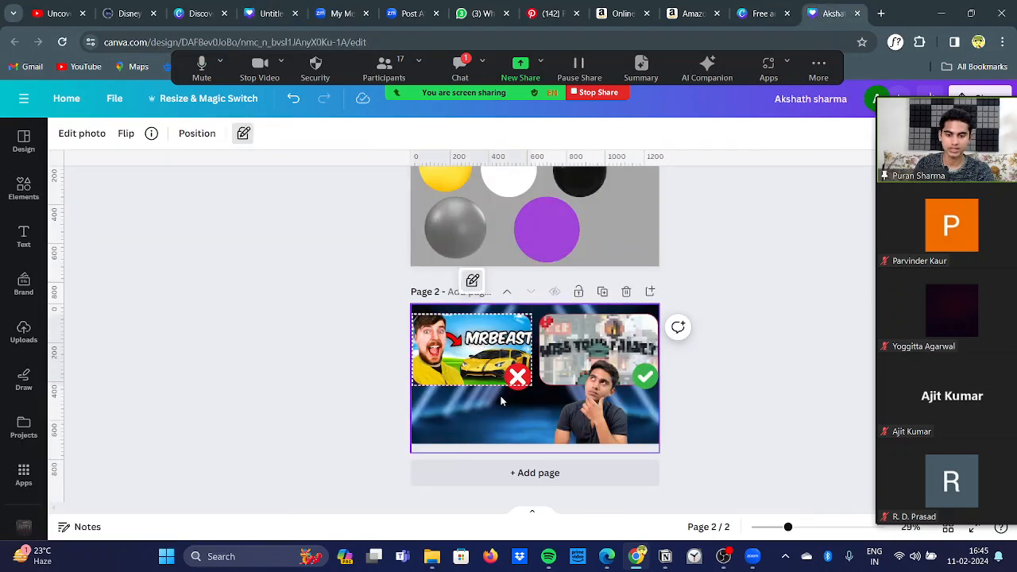
left_click(518, 354)
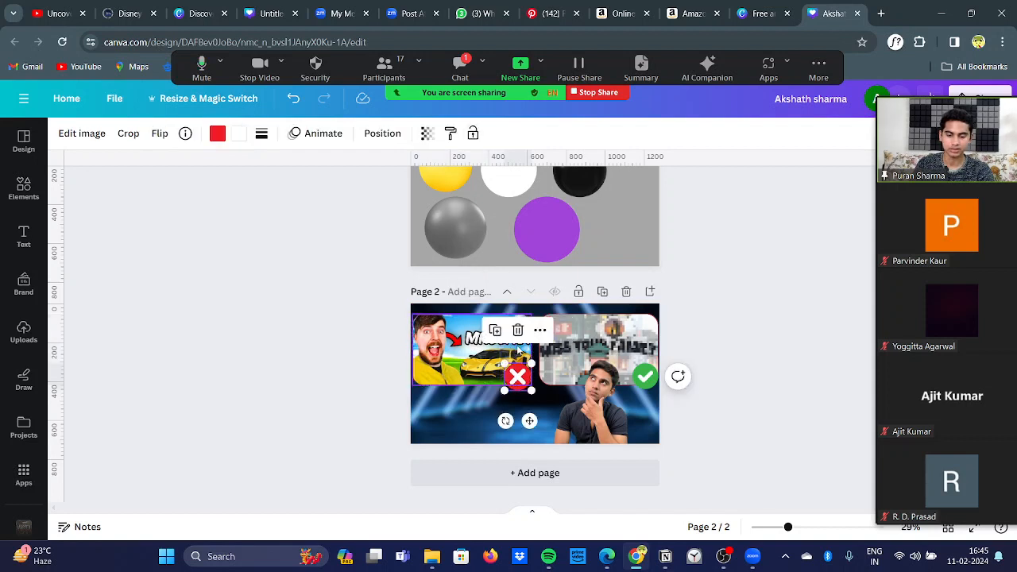
left_click(467, 403)
left_click_drag(483, 402, 282, 409)
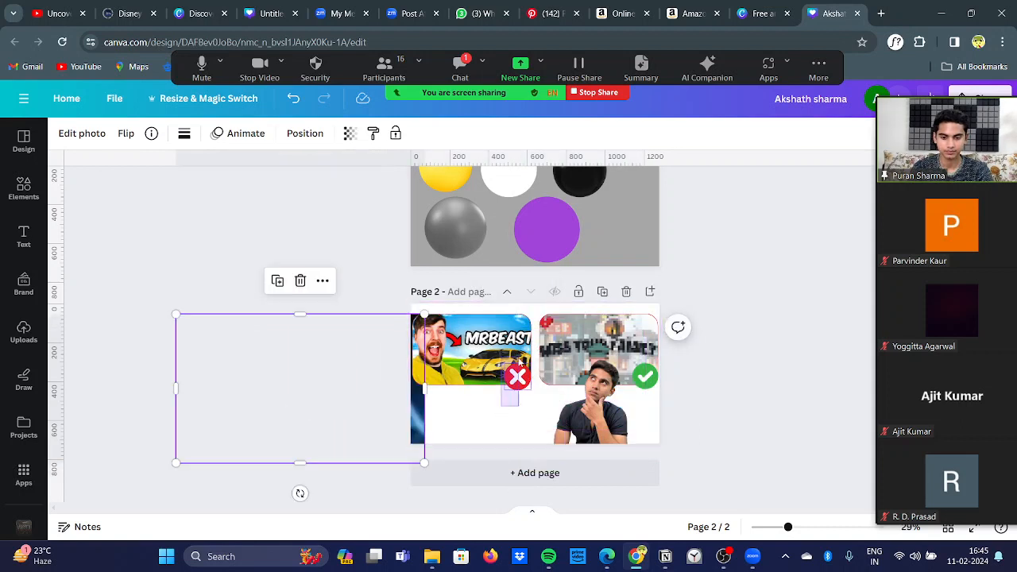
left_click(517, 376)
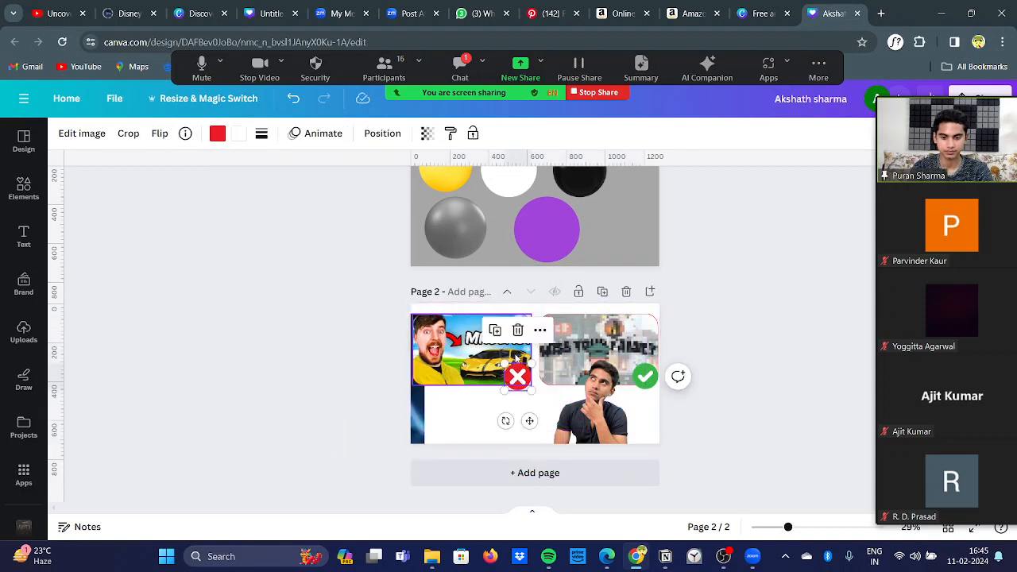
left_click(484, 407)
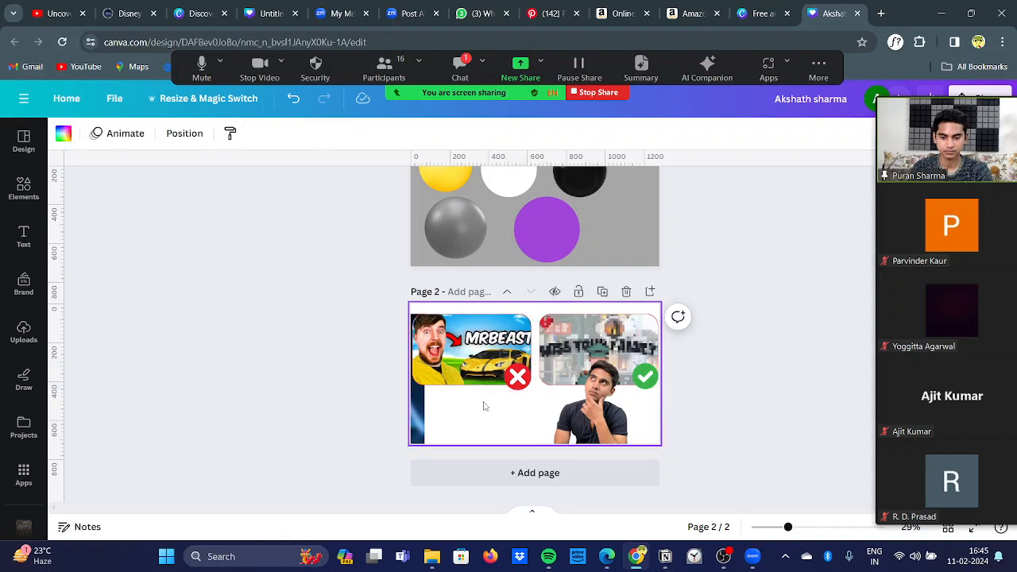
Step: Switch the MrBeast frame from position-only lock to a full lock
left_click(494, 361)
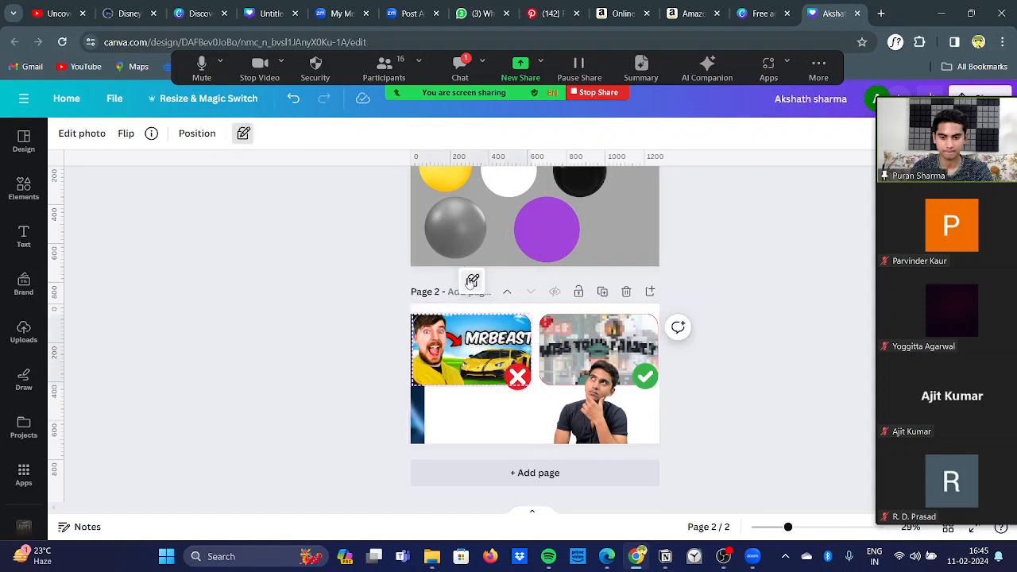
left_click(472, 281)
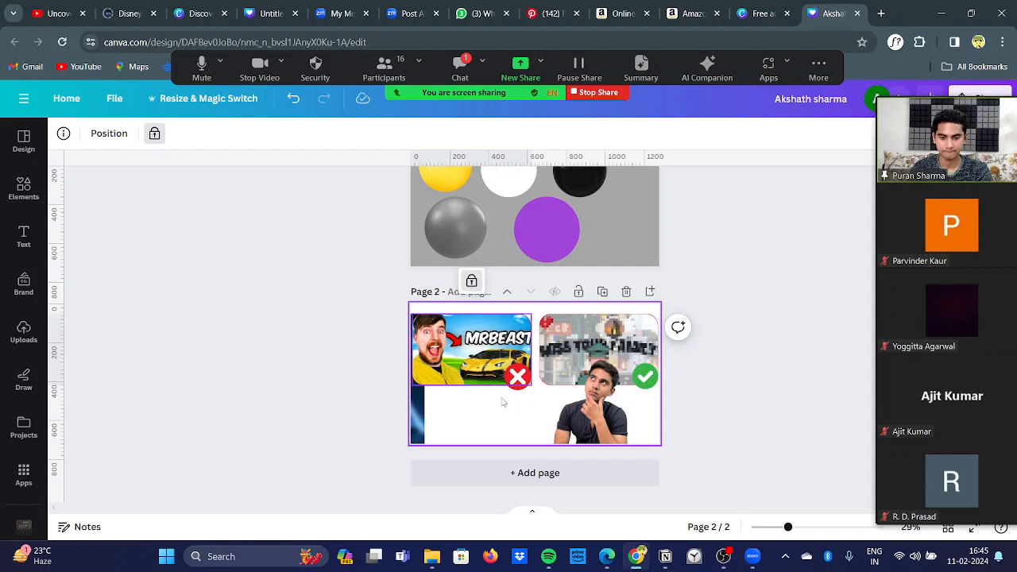
left_click(517, 373)
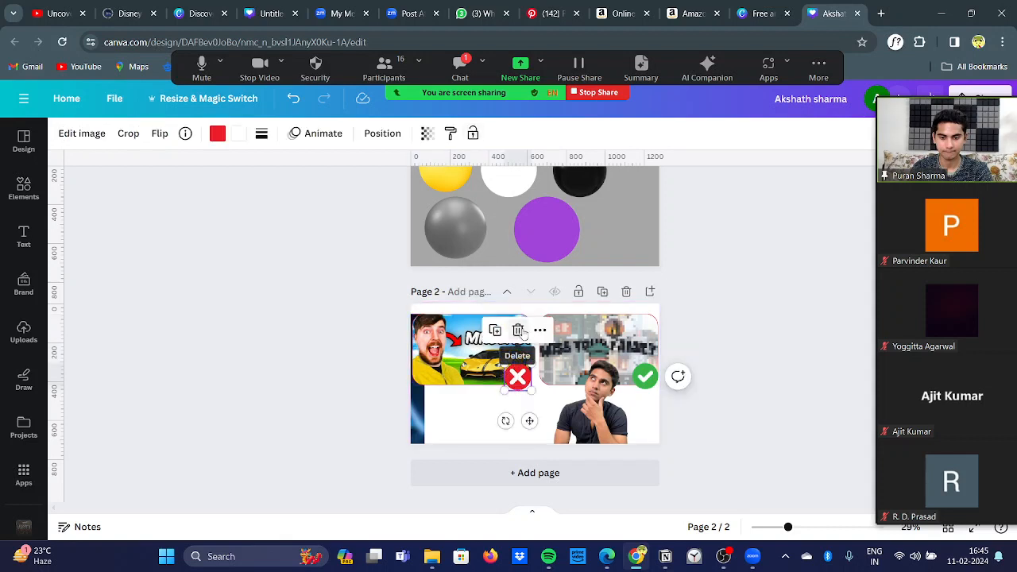
left_click(480, 396)
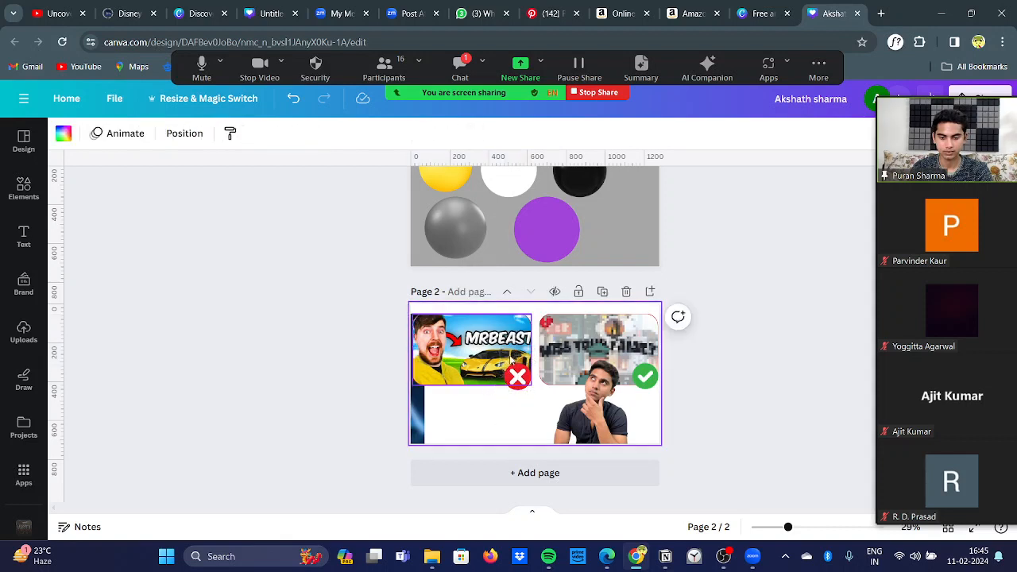
left_click_drag(478, 397, 519, 312)
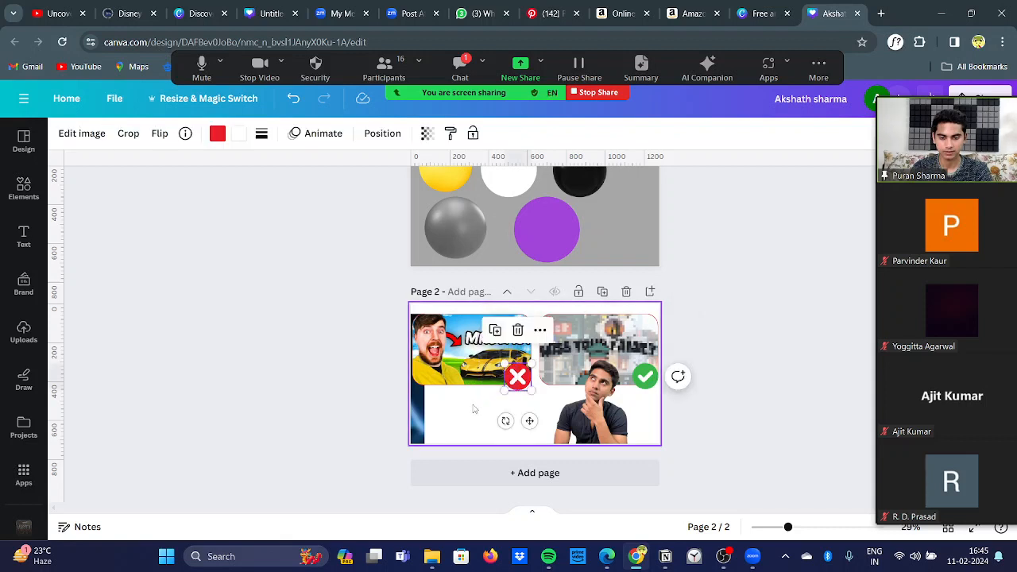
Step: Move the blurred neon background image back over page 2 behind the frames and portrait, adjusting its alignment to the page
left_click(420, 409)
left_click_drag(420, 408, 598, 397)
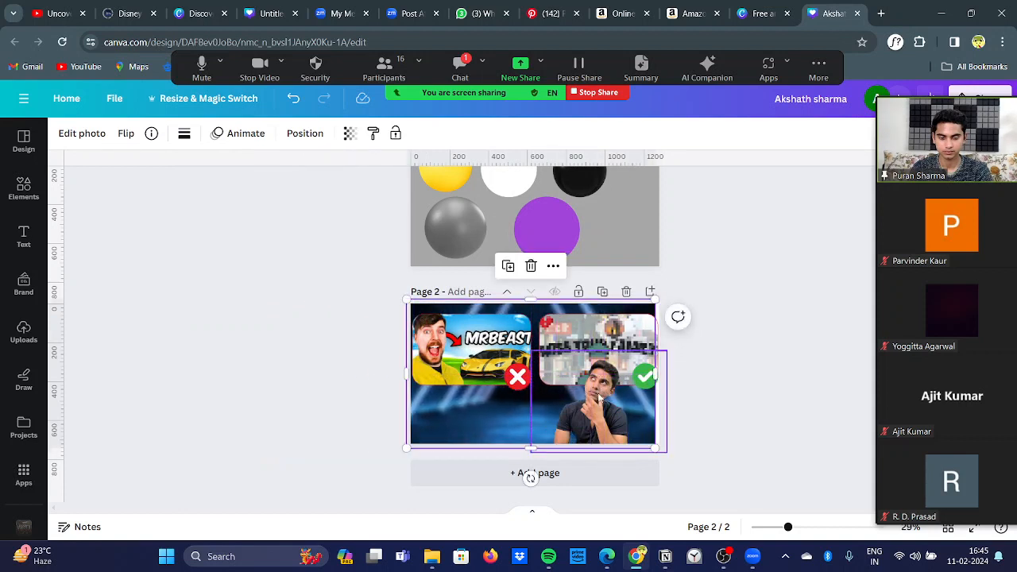
left_click(484, 415)
left_click_drag(483, 411, 486, 410)
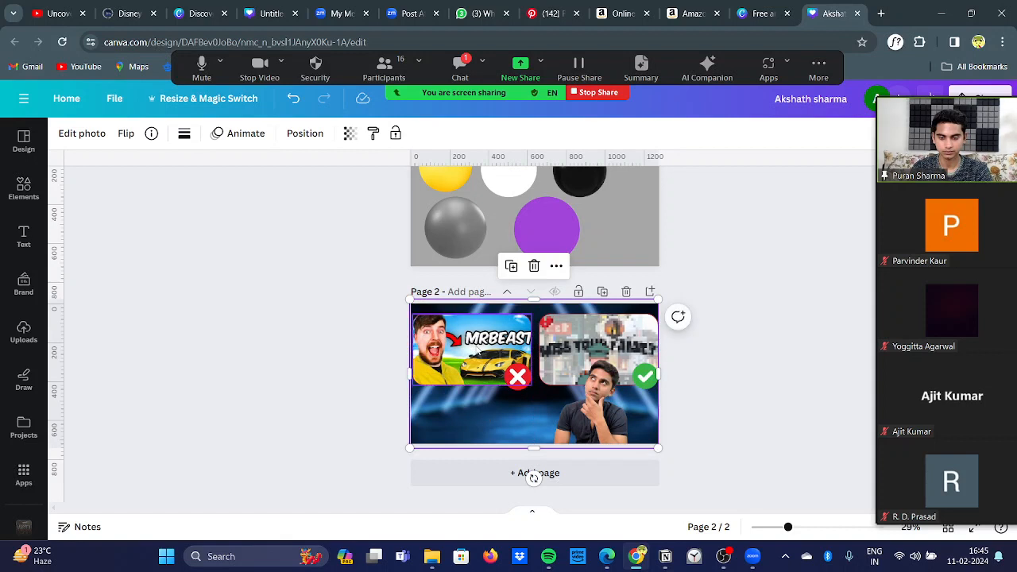
mouse_move(476, 345)
left_mouse_down()
mouse_move(475, 335)
mouse_move(478, 347)
left_mouse_up()
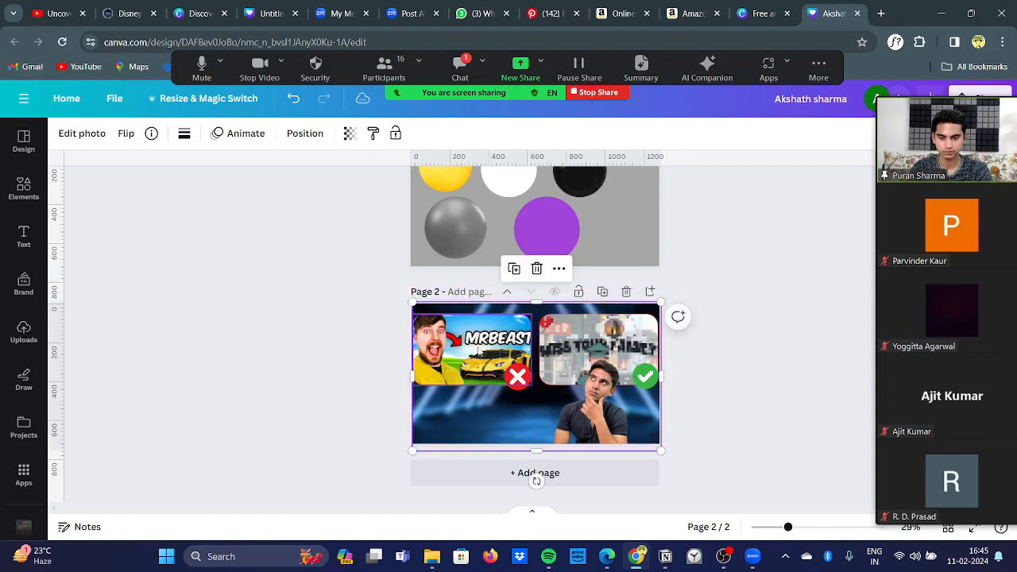
left_click(479, 350)
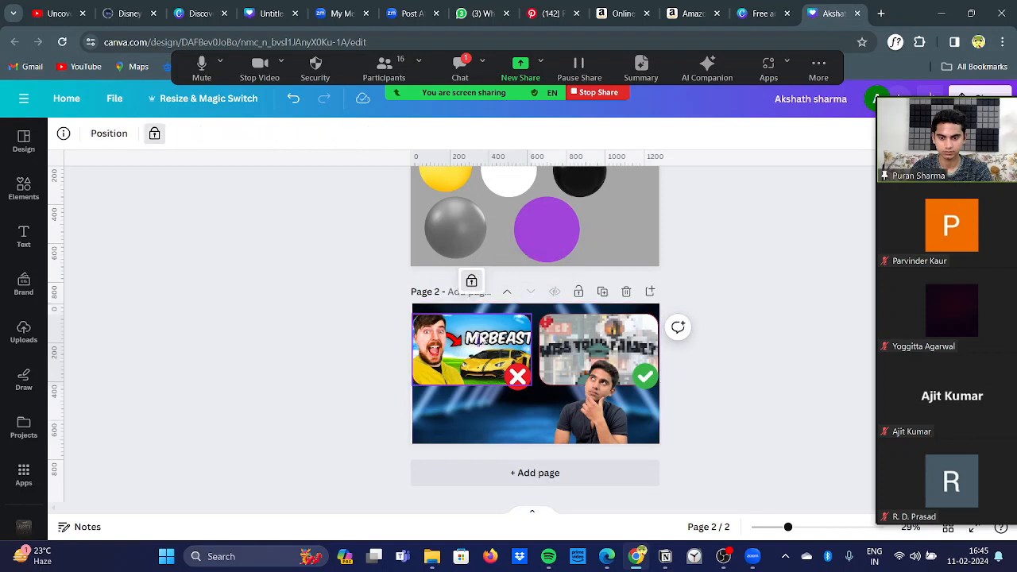
left_click(482, 332)
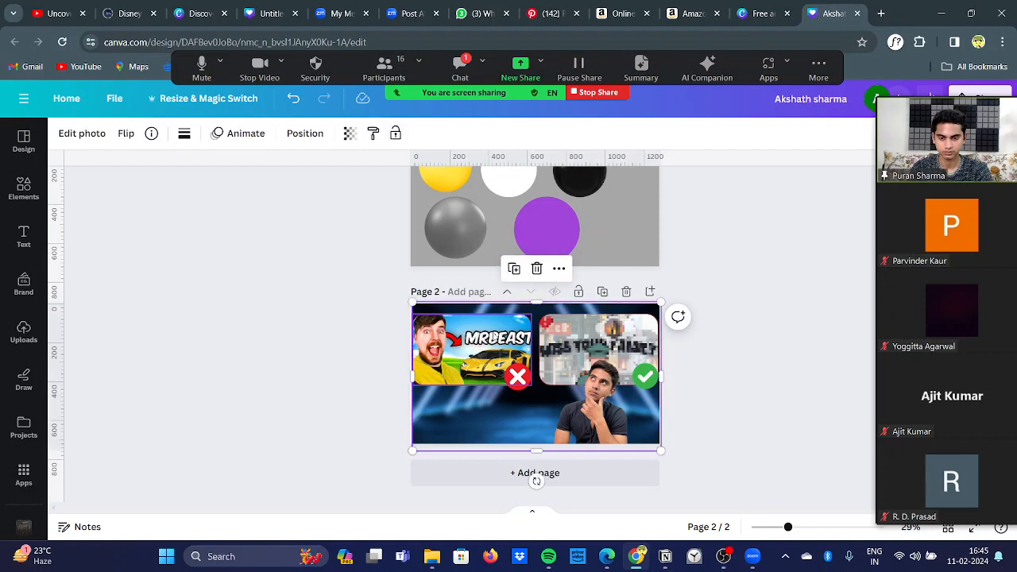
left_click(559, 269)
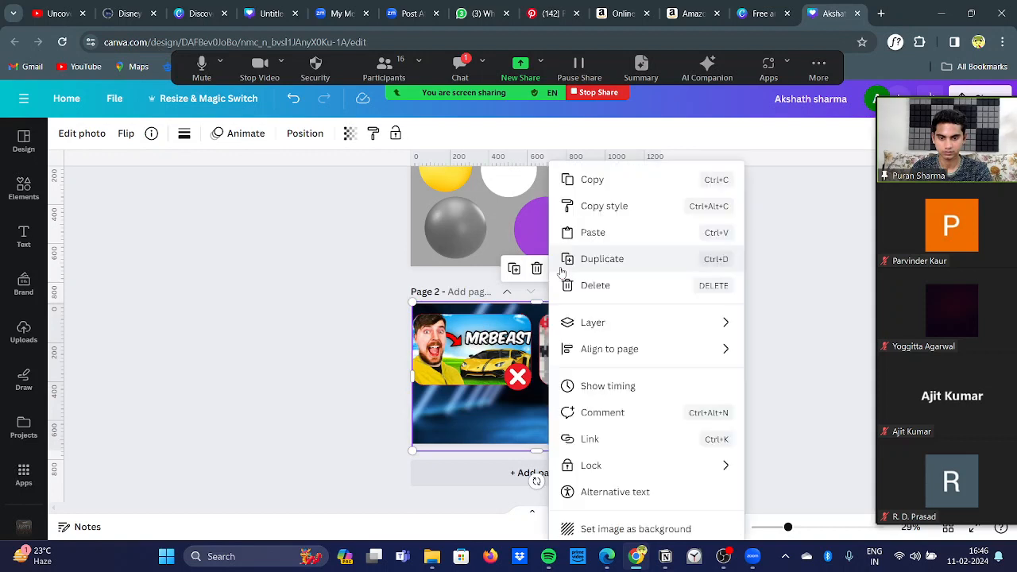
mouse_move(629, 475)
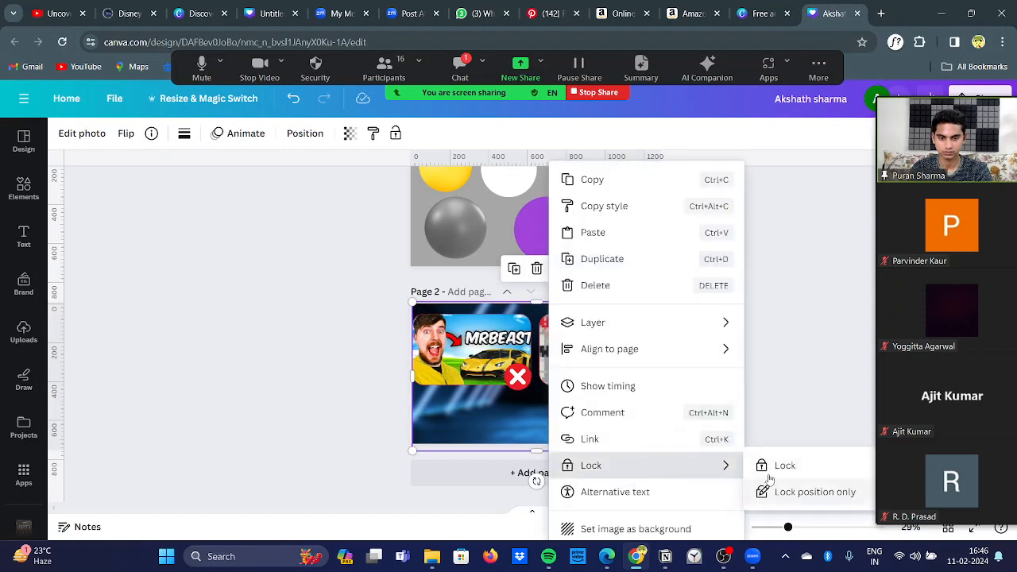
left_click(780, 399)
Step: Unlock both framed images on page 2, the pixelated one and the MrBeast one
left_click(640, 329)
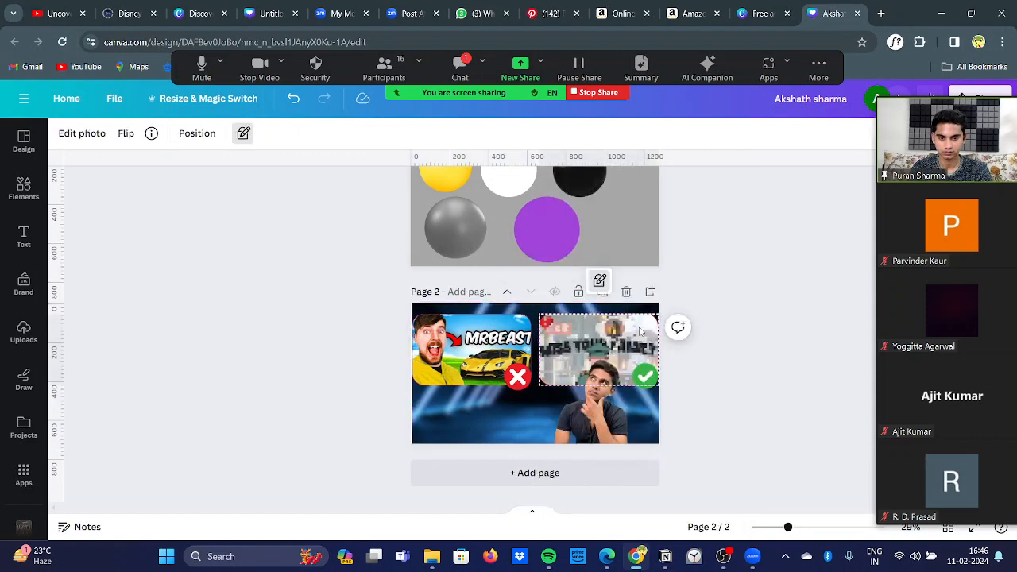
left_click(599, 282)
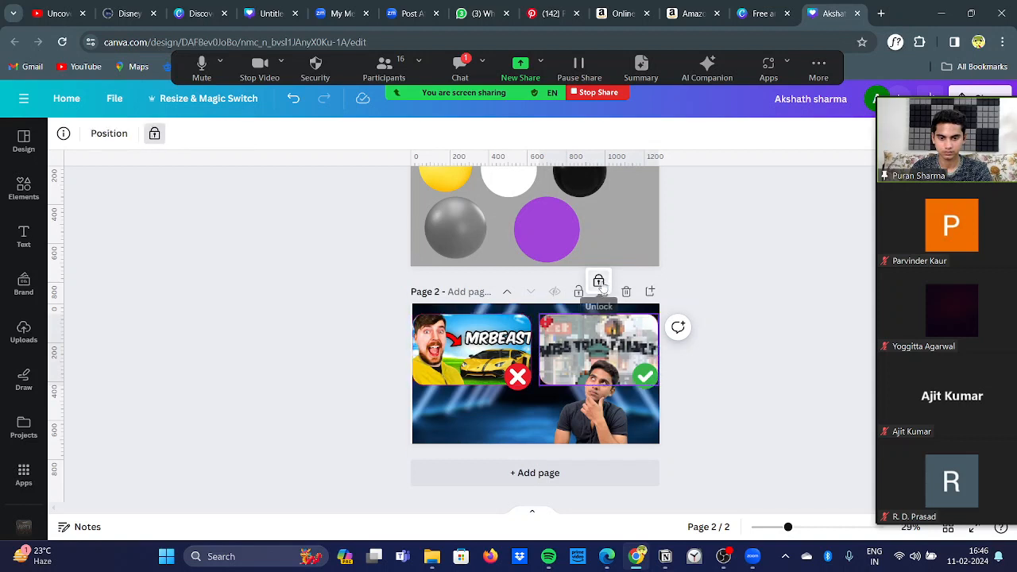
left_click(600, 284)
left_click(490, 347)
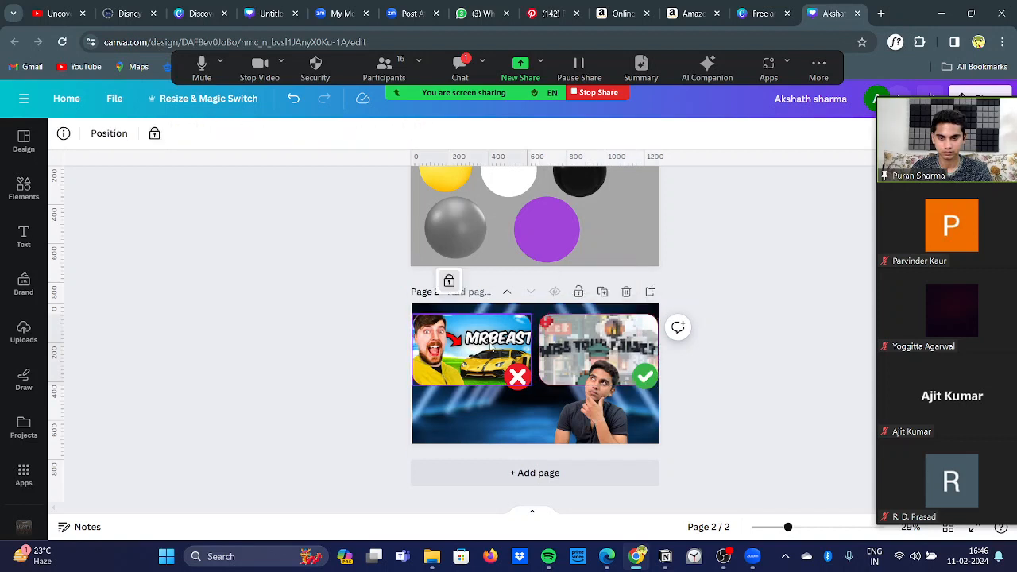
left_click(467, 281)
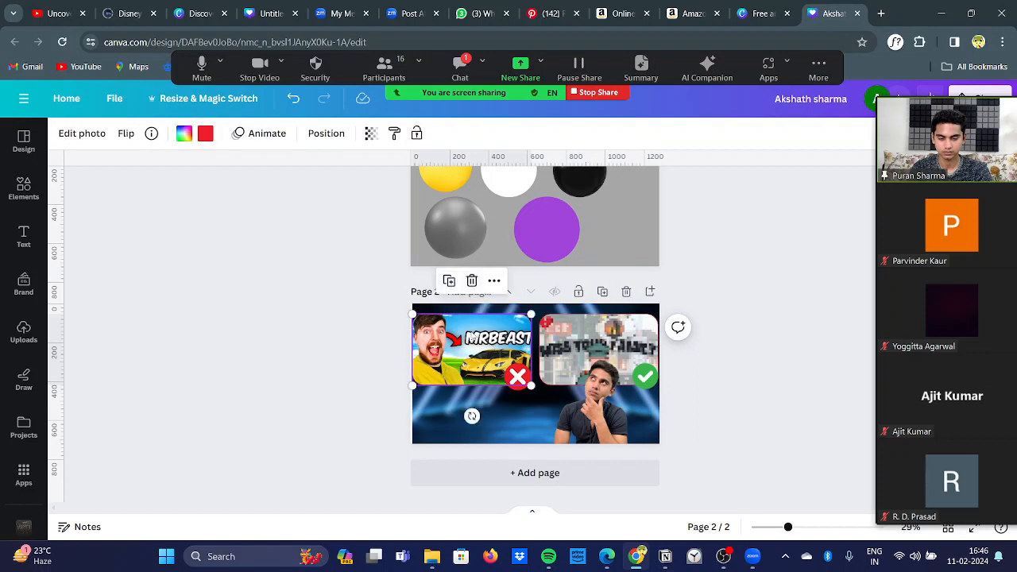
Step: Shrink both framed images on page 2 to a matching size and align them in the upper corners with a margin
left_click_drag(472, 341, 471, 337)
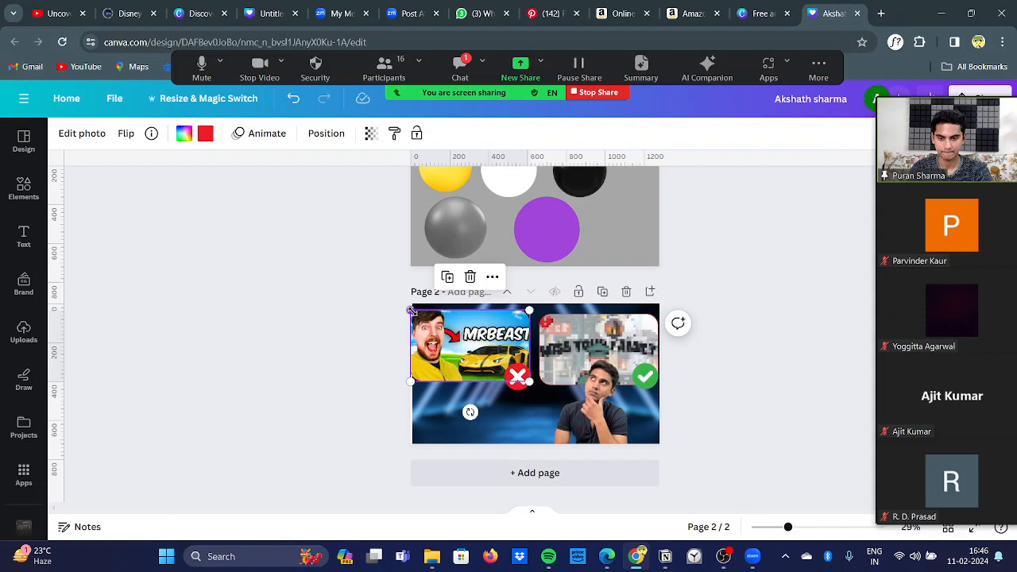
left_click_drag(413, 312, 428, 320)
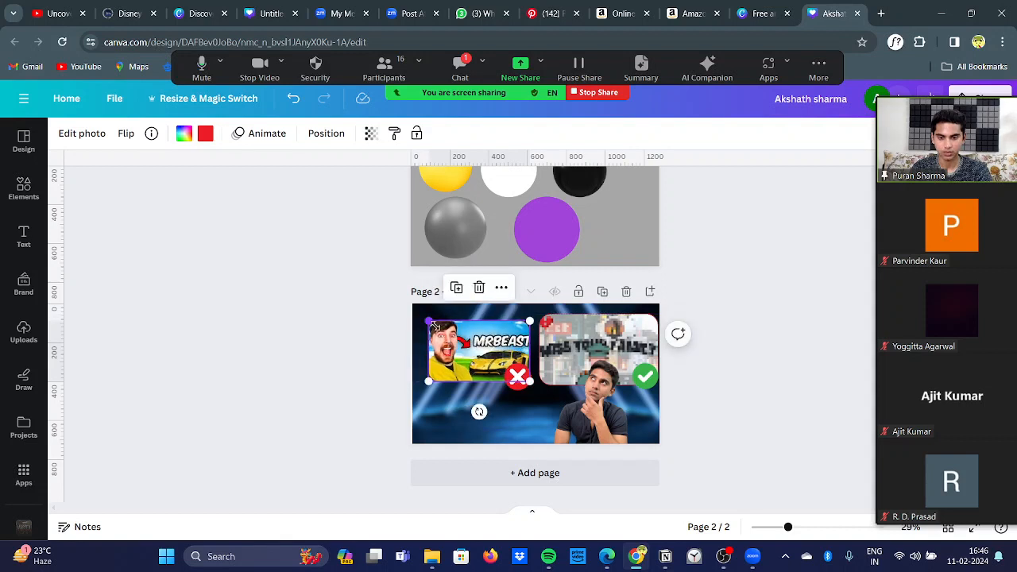
left_click_drag(464, 351, 451, 340)
left_click(548, 334)
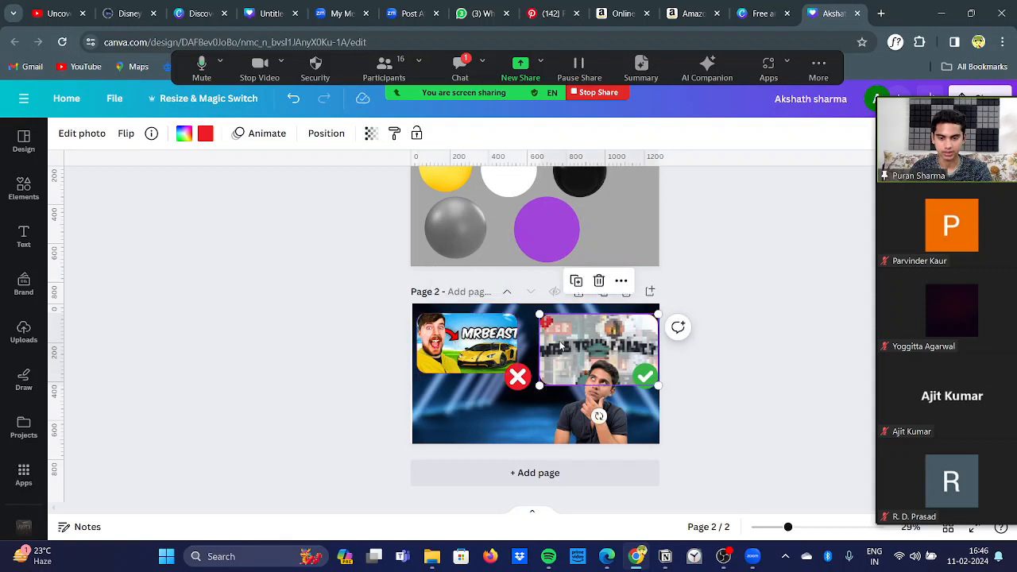
mouse_move(539, 316)
left_mouse_down()
mouse_move(570, 338)
mouse_move(545, 314)
left_mouse_up()
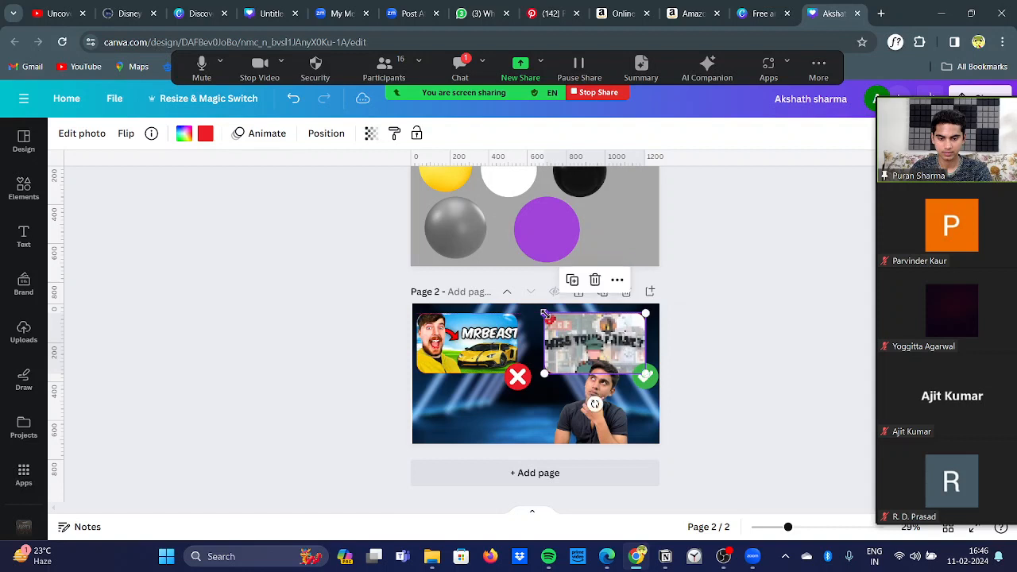
Step: Move the green check mark and red cross up onto the lower right corners of their resized framed images
left_click(646, 378)
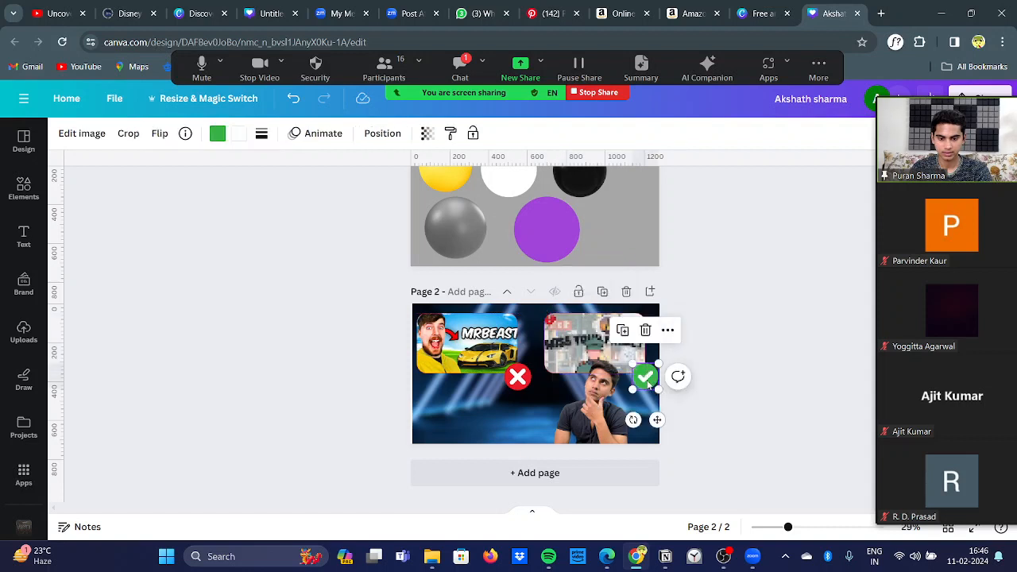
left_click_drag(648, 384, 642, 368)
left_click(518, 379)
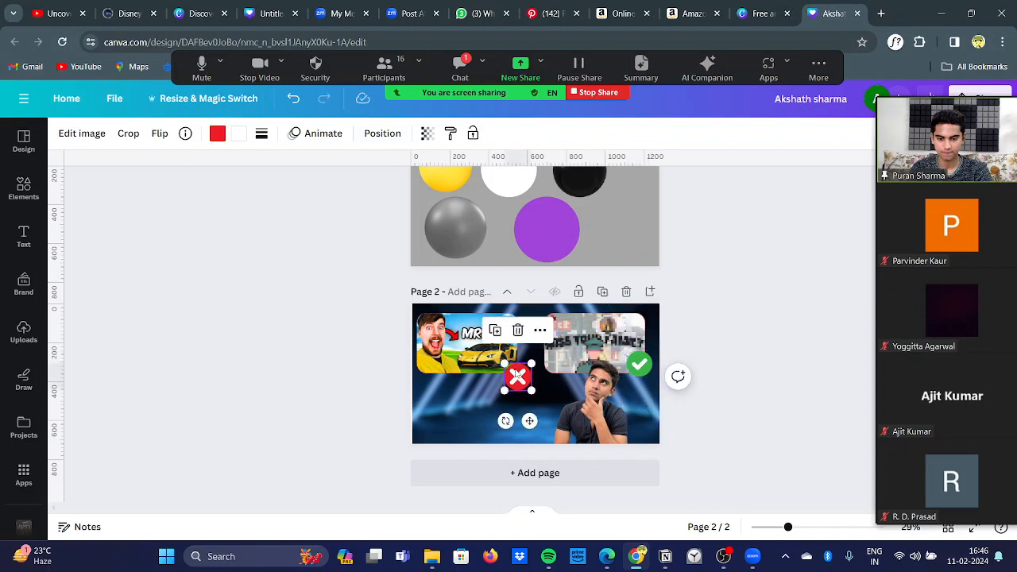
left_click_drag(518, 379, 517, 364)
left_click(640, 371)
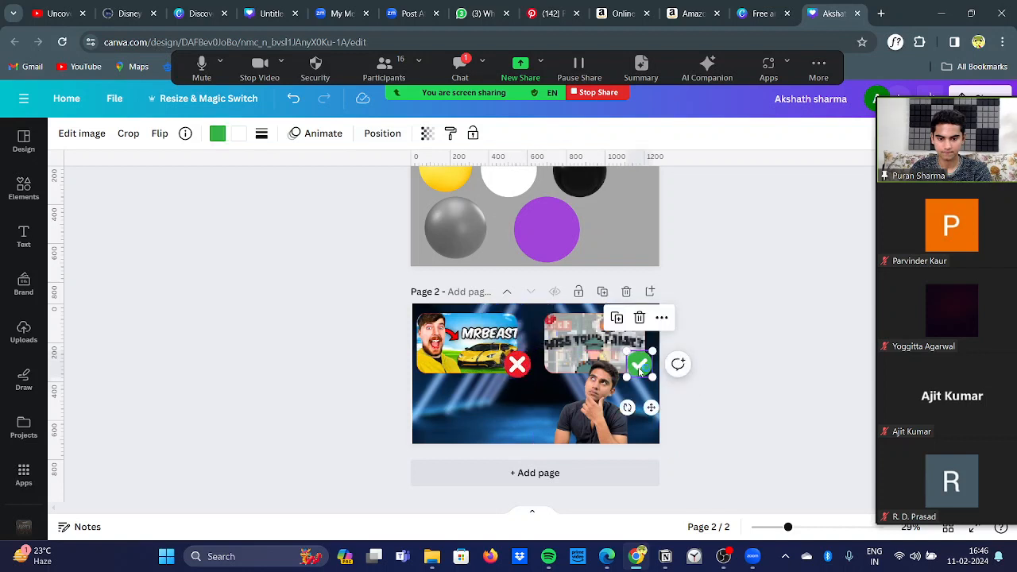
left_click_drag(640, 371, 648, 372)
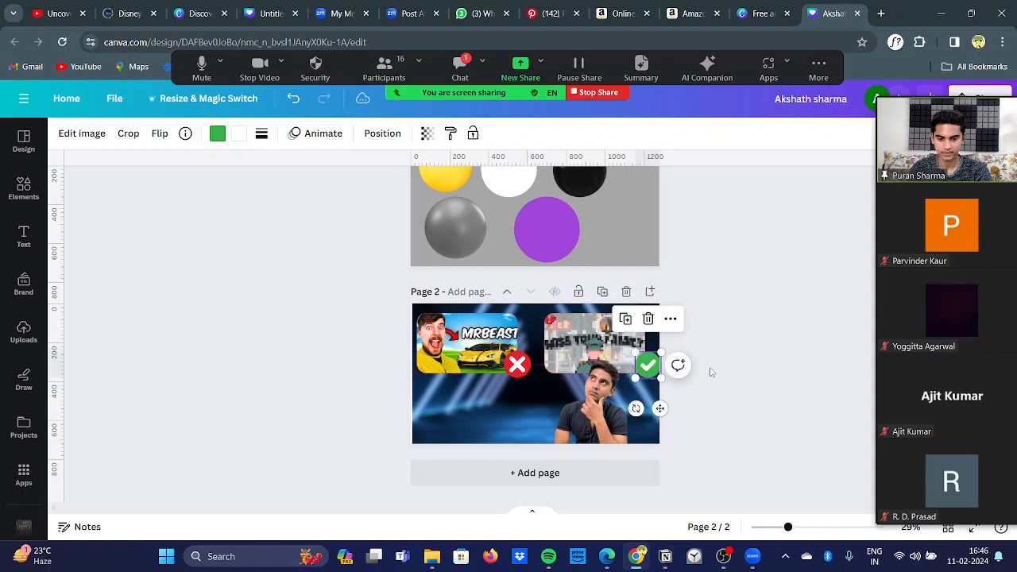
Step: Enlarge the cutout portrait on page 2 and shift it right so it overlaps the pixelated framed image
left_click(602, 411)
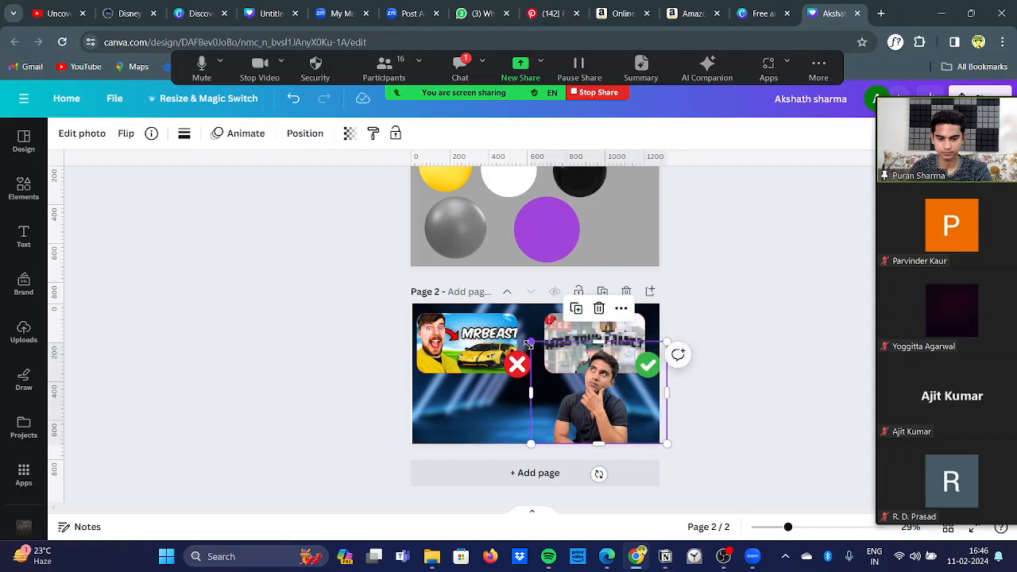
left_click_drag(531, 341, 507, 324)
left_click_drag(596, 400, 618, 399)
left_click(709, 404)
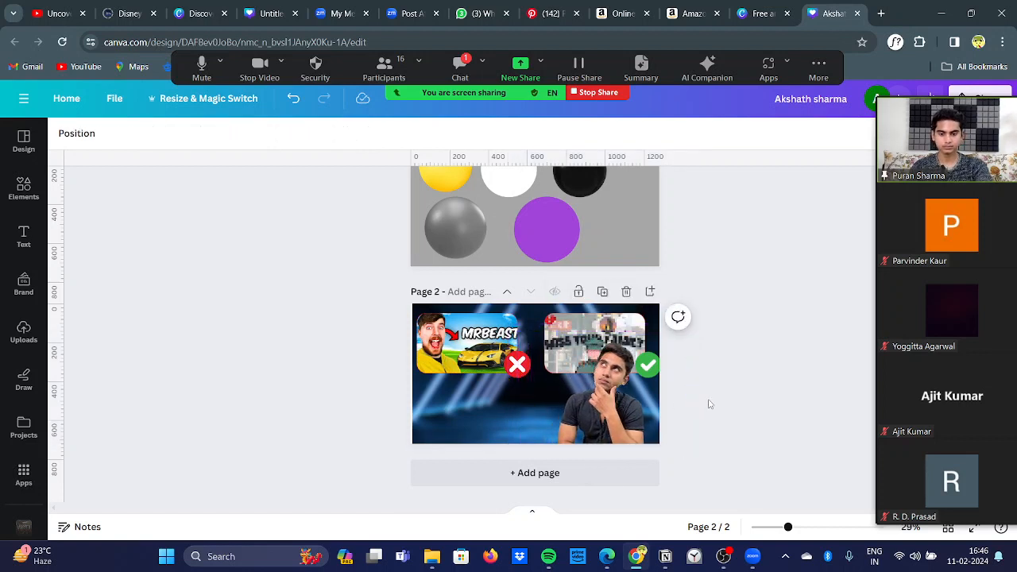
Step: Compare the page 2 layout with page 1 of the original untitled YouTube thumbnail design
scroll(709, 405, "up", 2)
scroll(709, 404, "down", 1)
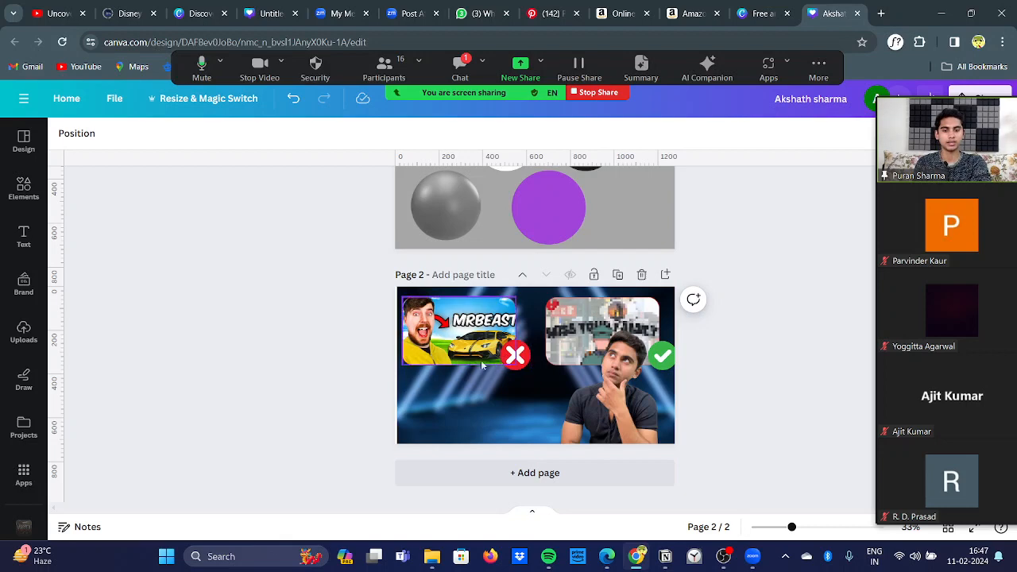
left_click(260, 14)
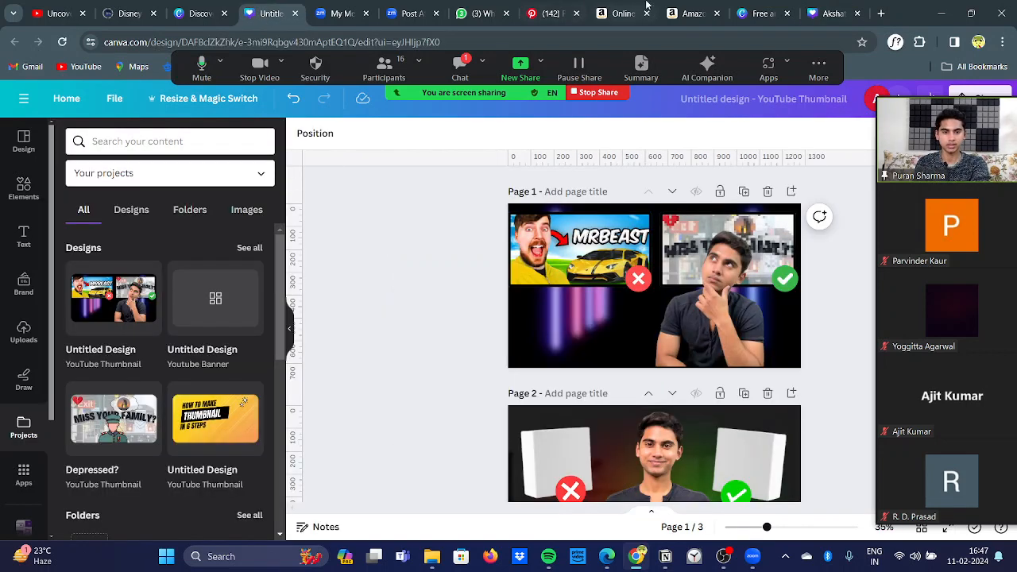
left_click(819, 7)
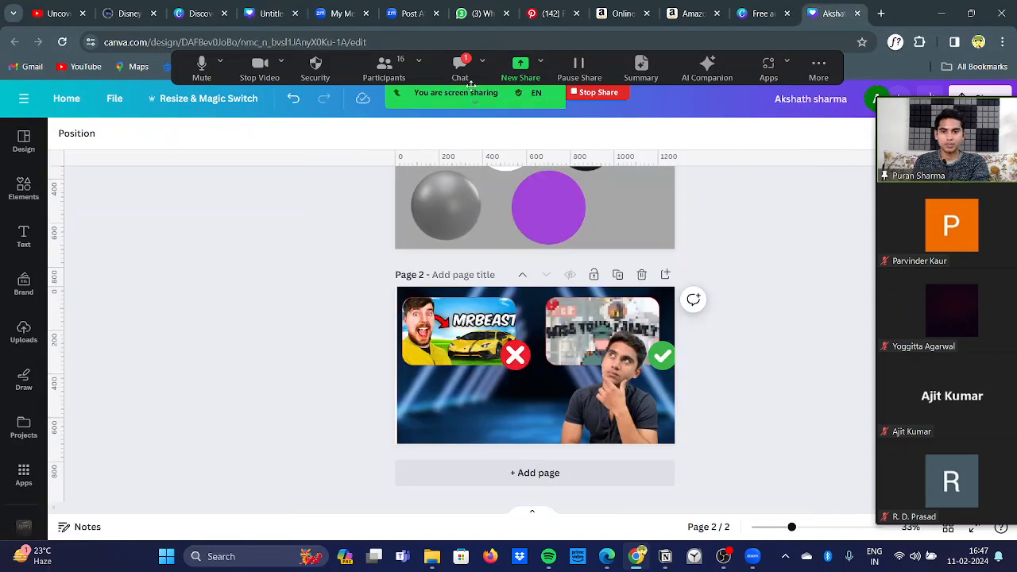
Step: Check the participants' replies in the Zoom meeting chat and close it
left_click(459, 64)
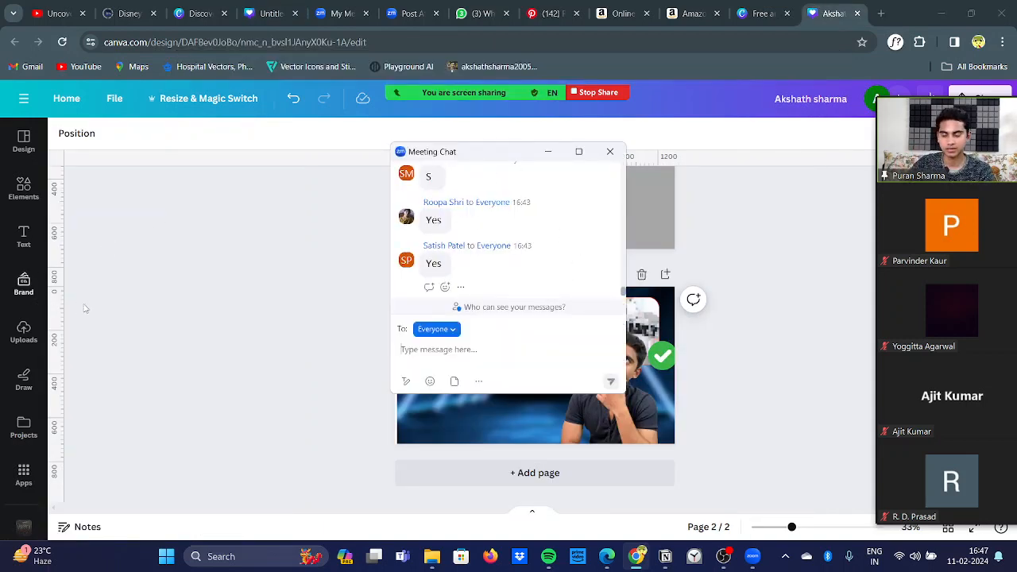
left_click(179, 327)
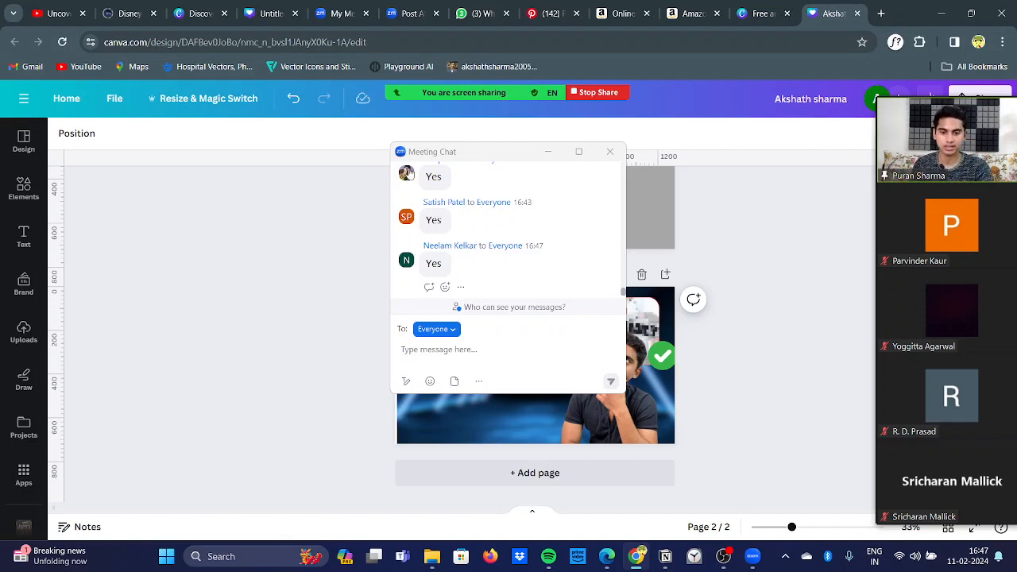
left_click(610, 152)
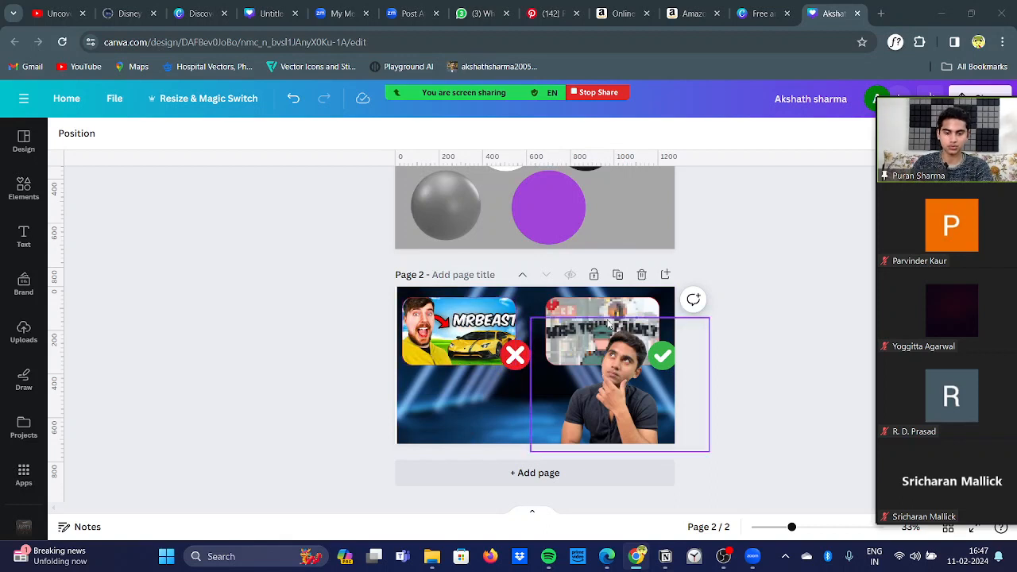
Step: Move the portrait down out of the way and delete the pixelated image's frame from page 2
left_click_drag(573, 355, 583, 414)
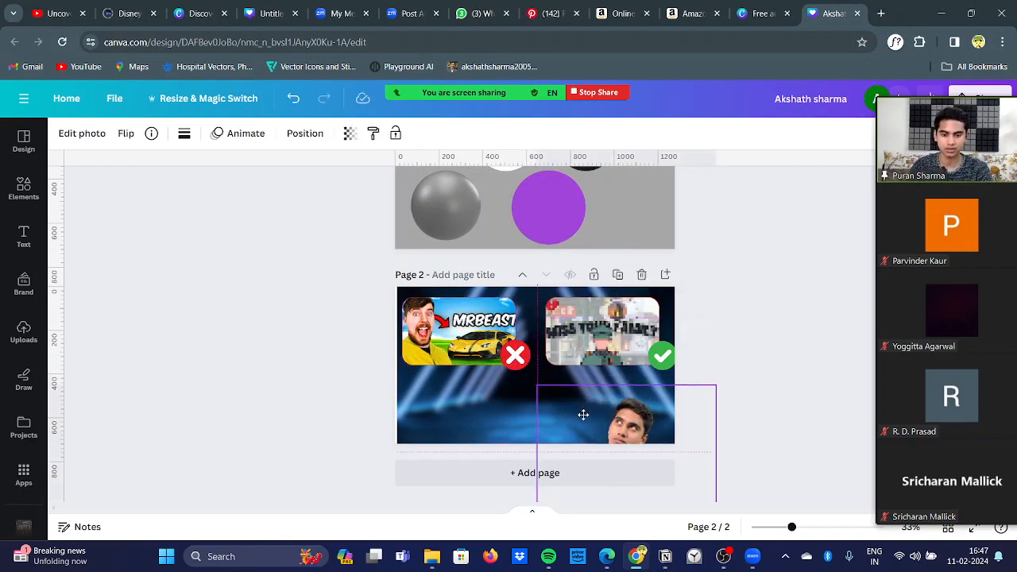
left_click(602, 341)
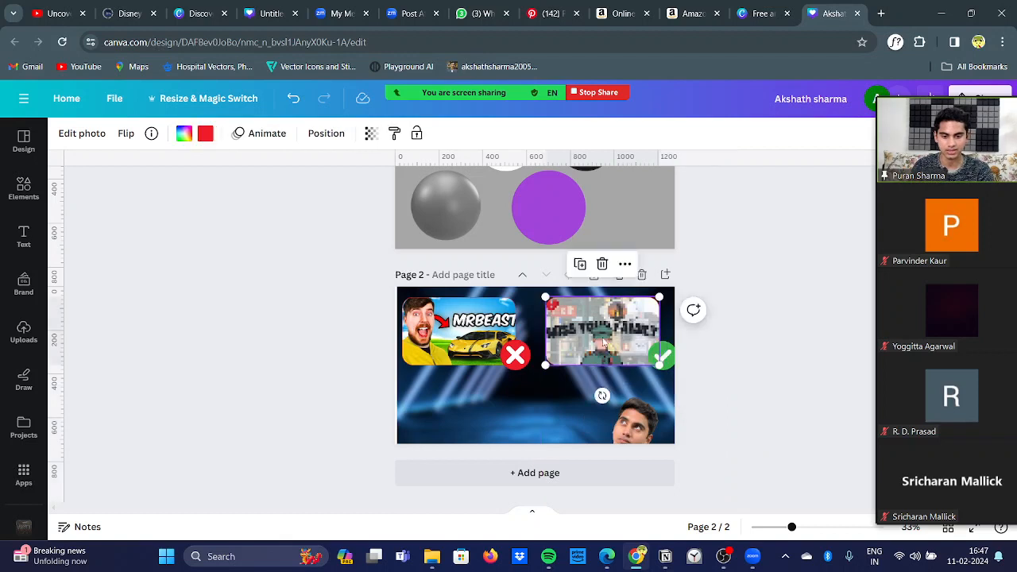
left_click(602, 263)
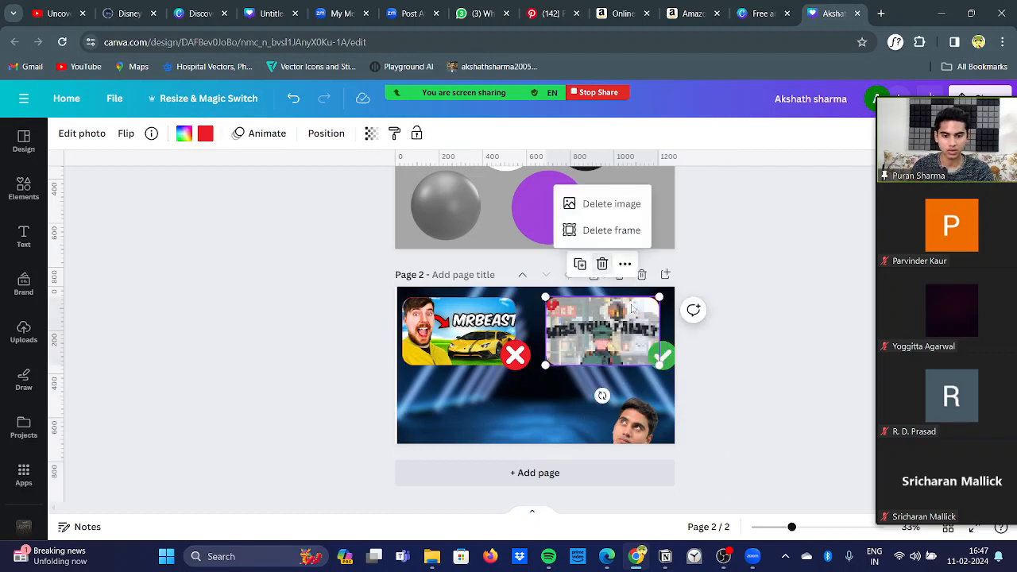
left_click(618, 238)
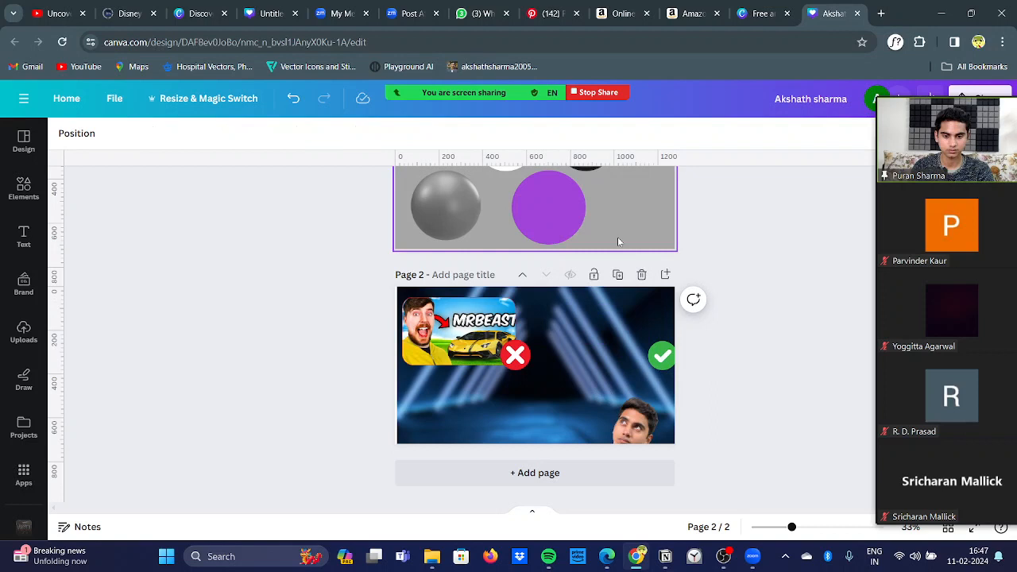
Step: Delete the green check mark and the red cross from page 2
left_click(660, 370)
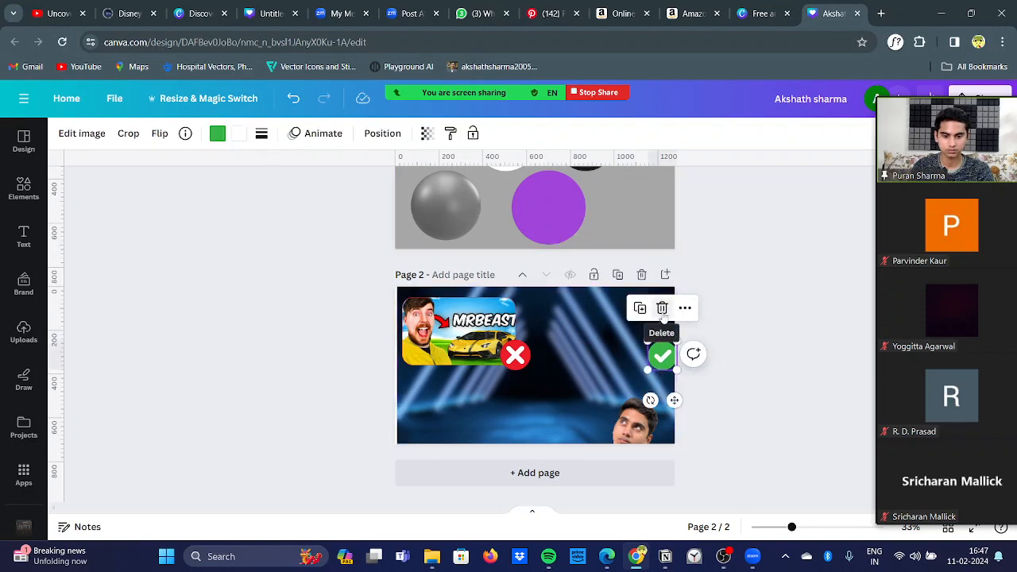
left_click(661, 307)
left_click(519, 349)
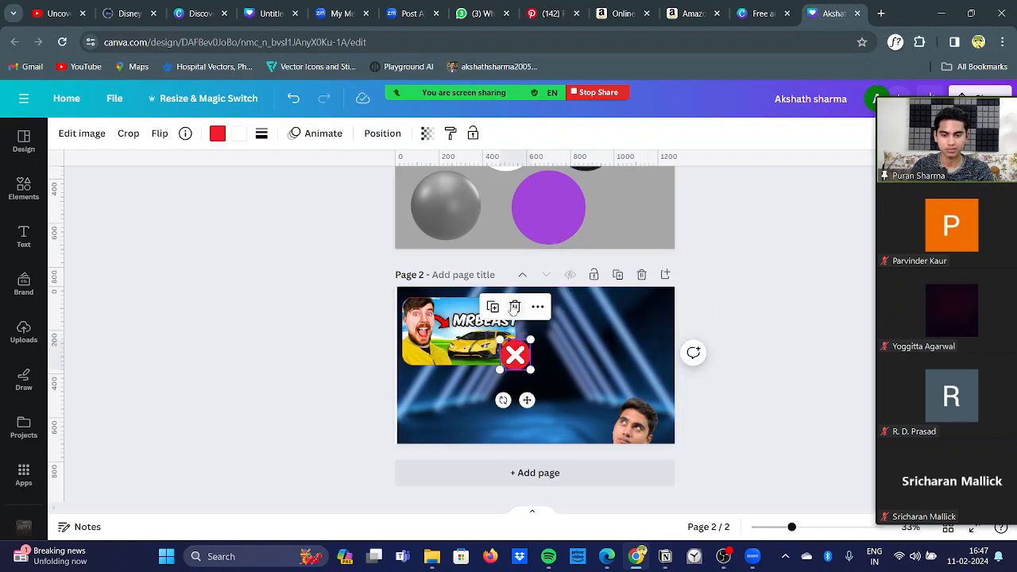
left_click(513, 306)
Step: Delete the MrBeast image together with its frame from page 2
left_click(490, 320)
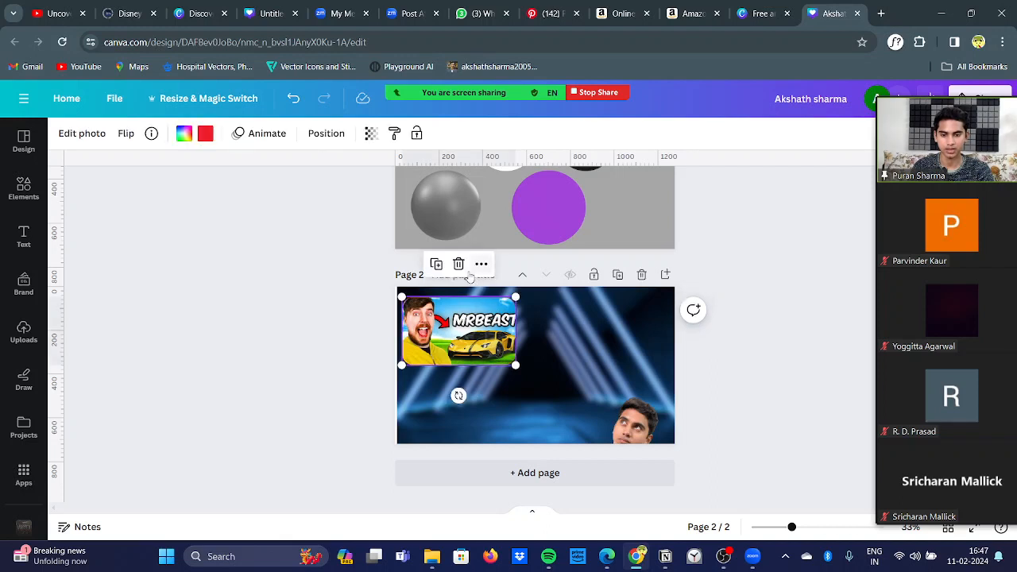
mouse_move(462, 266)
left_click(468, 229)
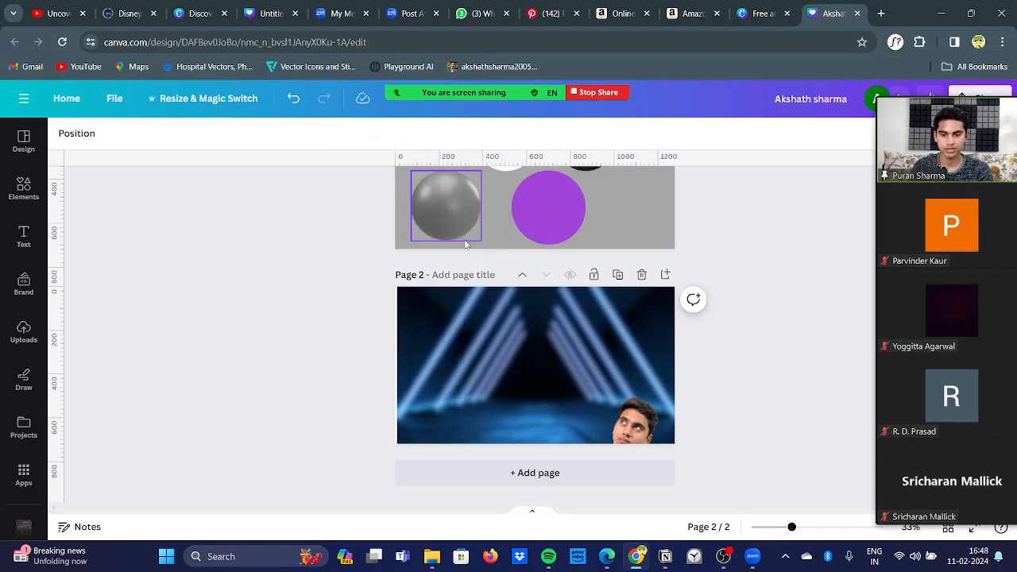
Step: Move the cutout portrait back up on page 2 and enlarge it to nearly the full page height
left_click_drag(642, 428, 640, 347)
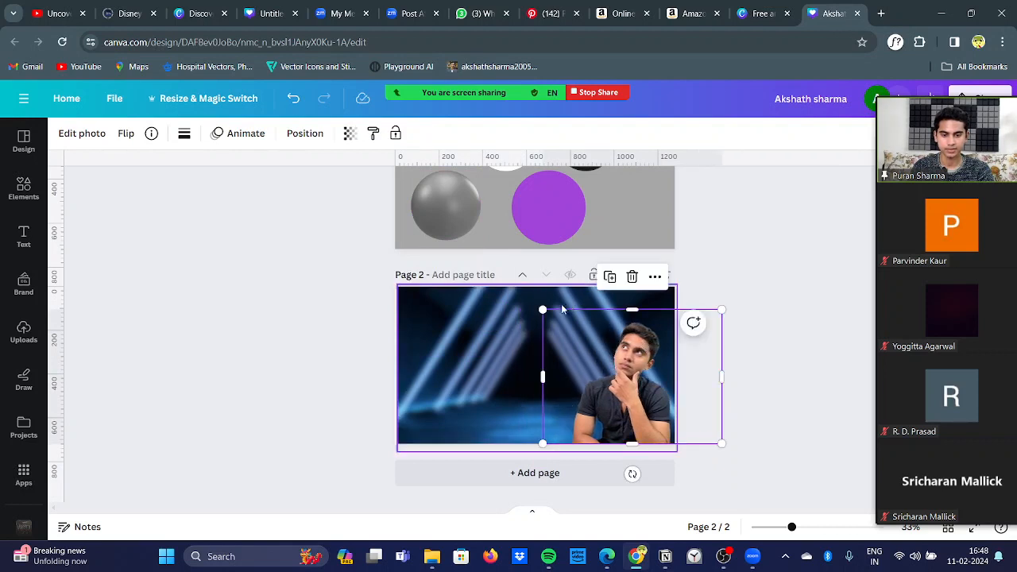
left_click_drag(546, 310, 509, 285)
left_click(313, 346)
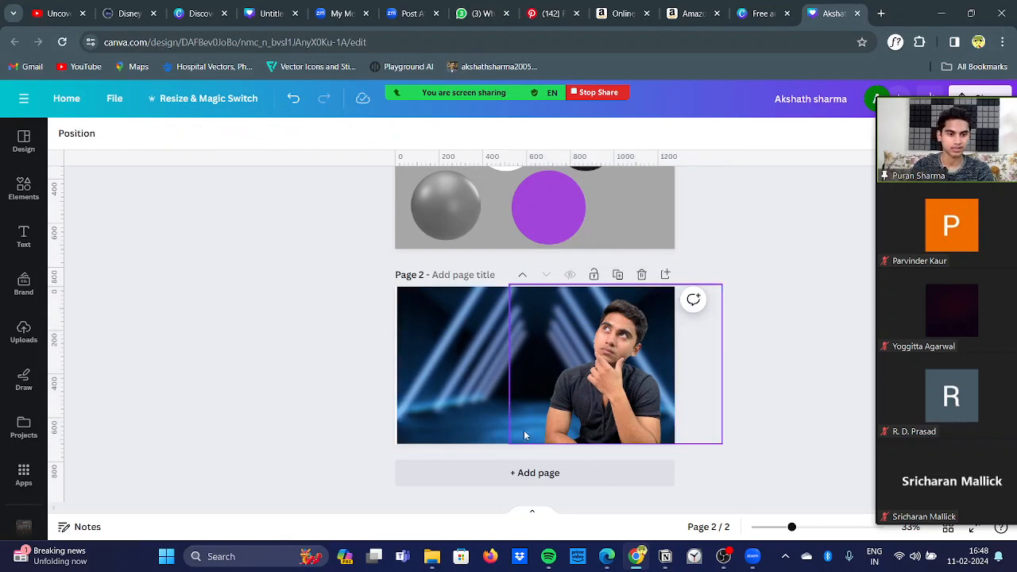
Step: Add a default heading text box to page 2 and move it over the background beside the portrait's head
left_click(23, 253)
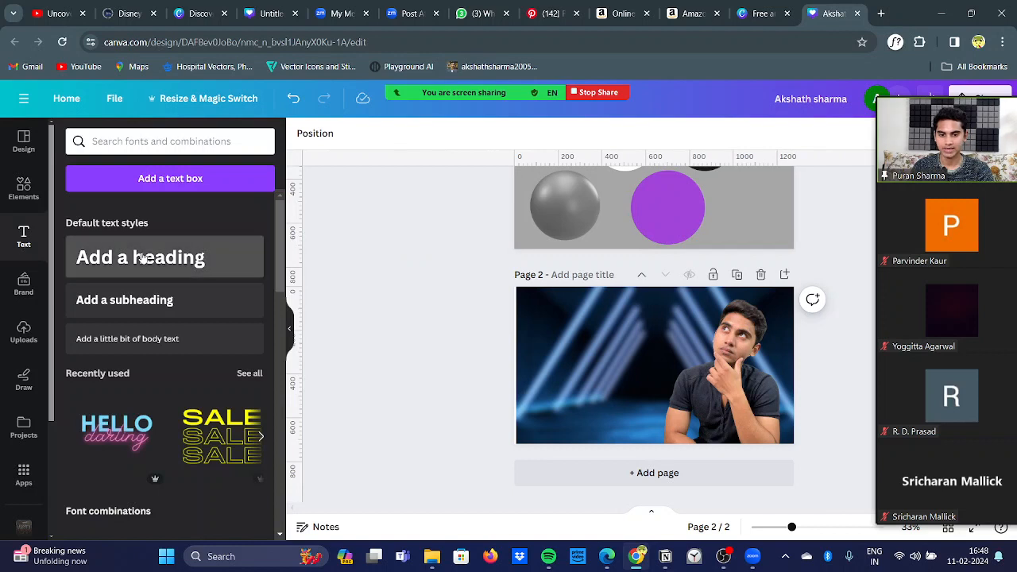
left_click(196, 262)
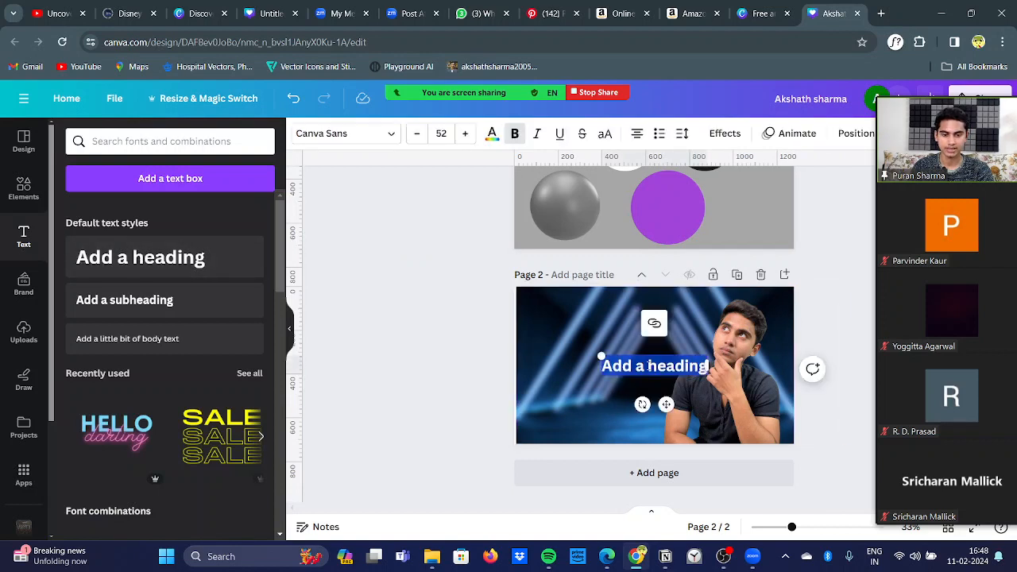
left_click(605, 357)
left_click_drag(665, 403, 617, 371)
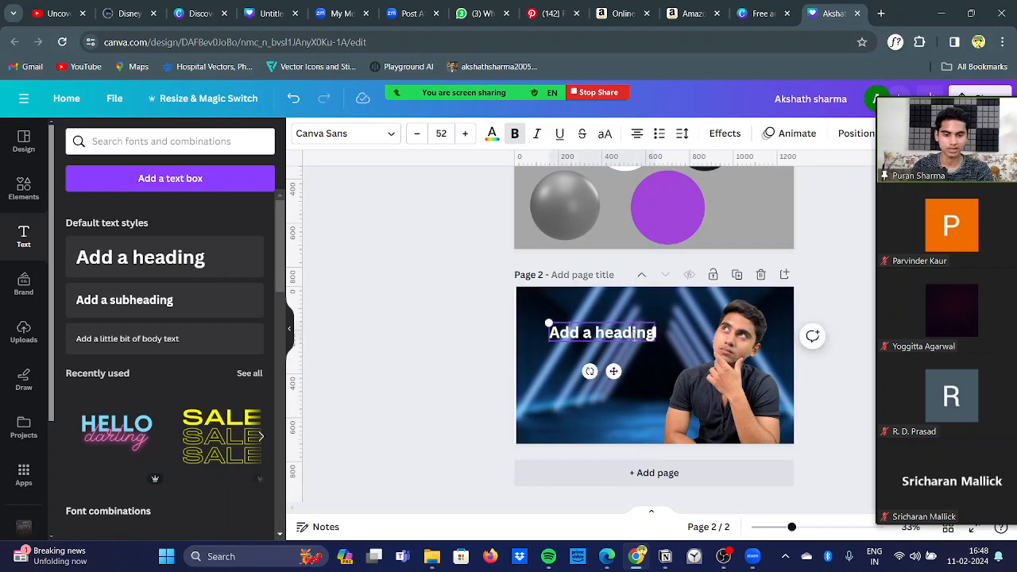
Step: Replace the heading's placeholder text with the presenter's full name
key("BackSpace")
key("BackSpace")
key("BackSpace")
key("BackSpace")
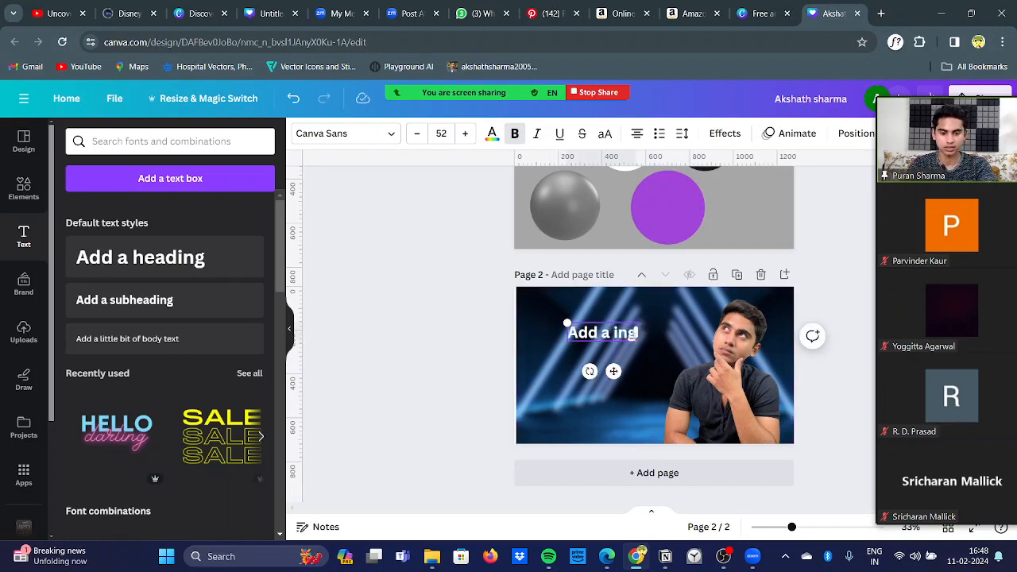
key("BackSpace")
key("BackSpace")
key("BackSpace")
key("BackSpace")
key("BackSpace")
key("BackSpace")
key("BackSpace")
key("BackSpace")
key("BackSpace")
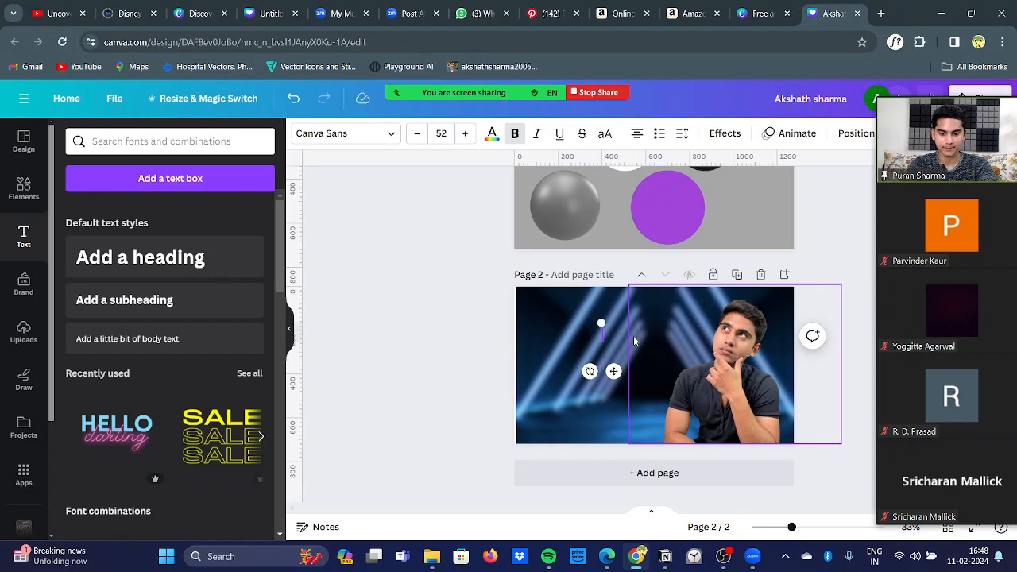
type("Aksha")
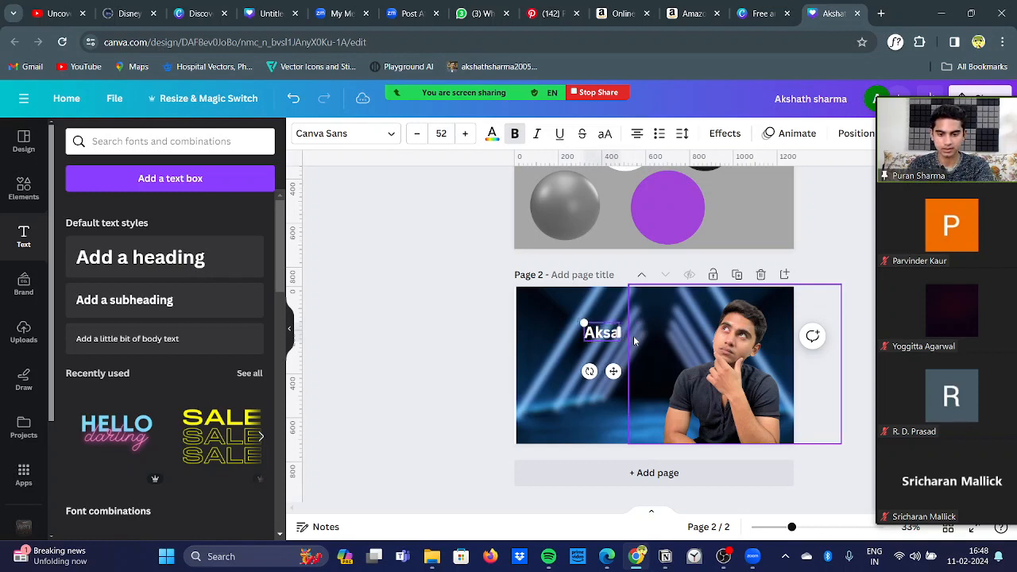
type("th Sharma")
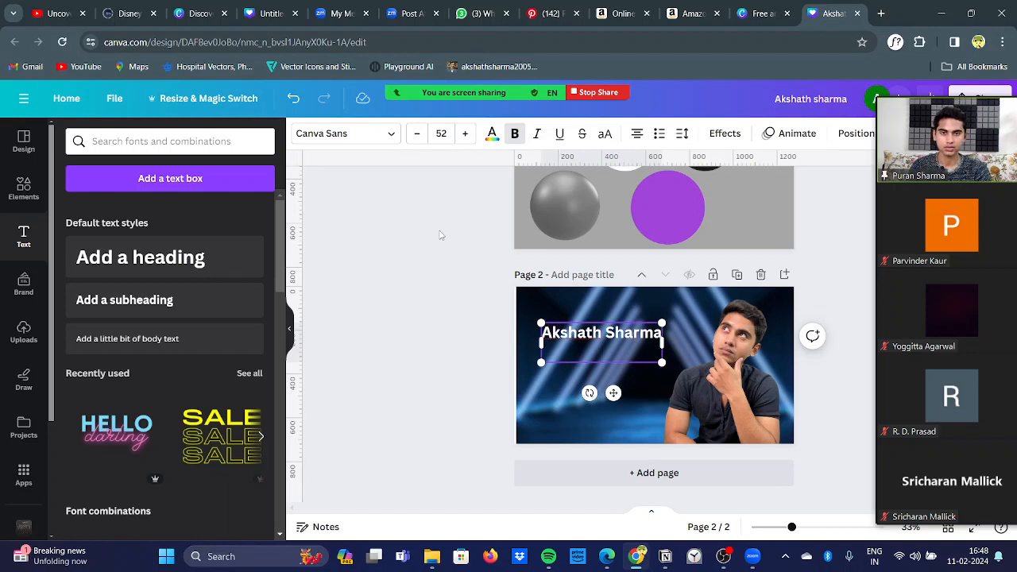
Step: Change the heading's font to Helvetica World and apply the font change across the whole design
left_click(390, 135)
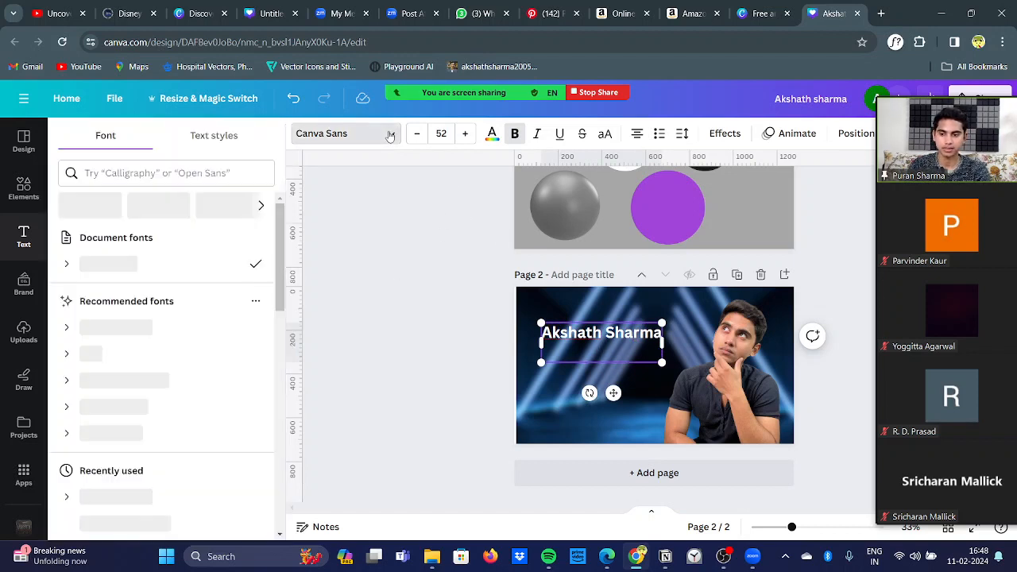
left_click(135, 339)
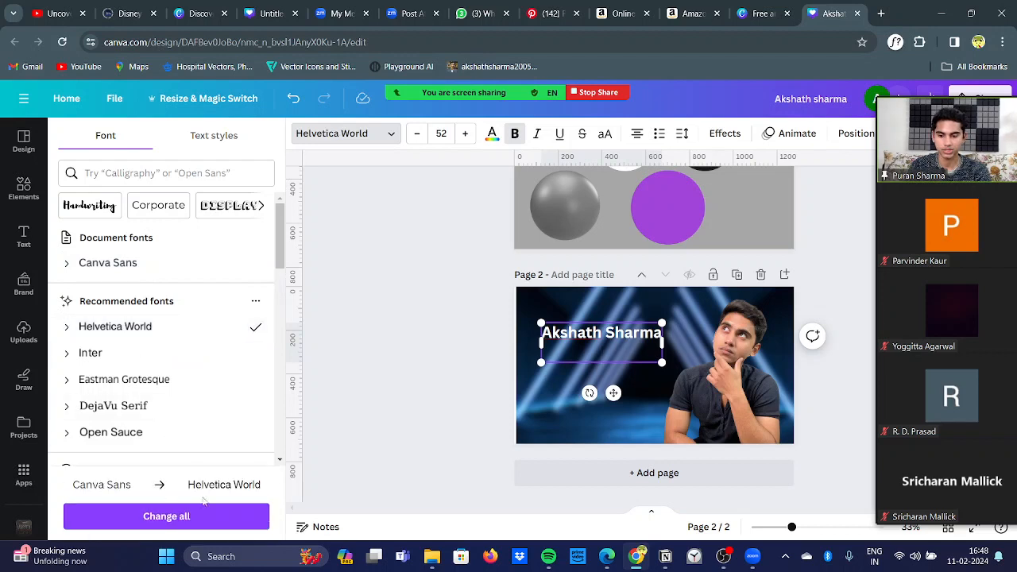
left_click(213, 518)
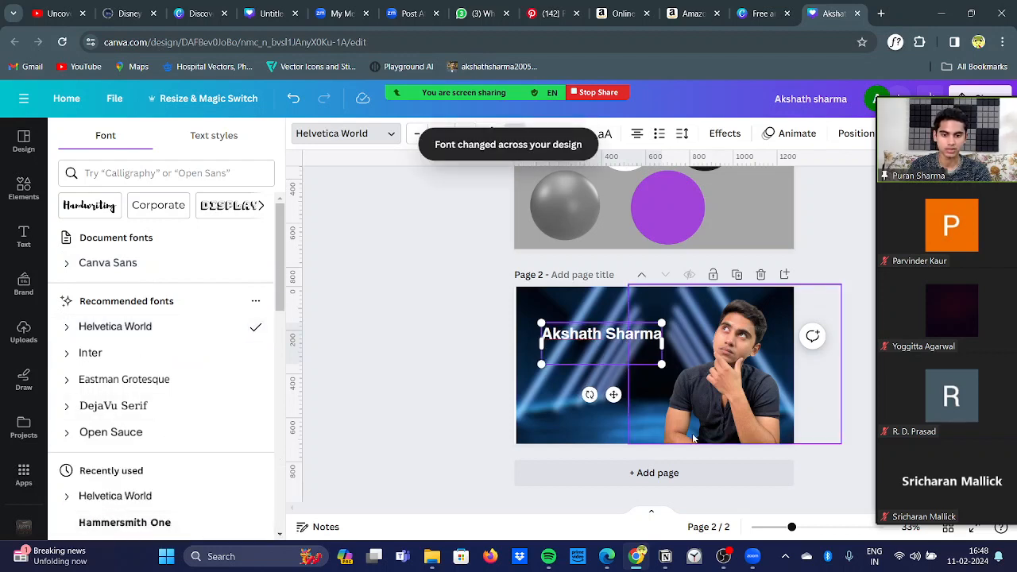
left_click(469, 185)
Step: Try to increase the heading's font size to 69
left_click(467, 136)
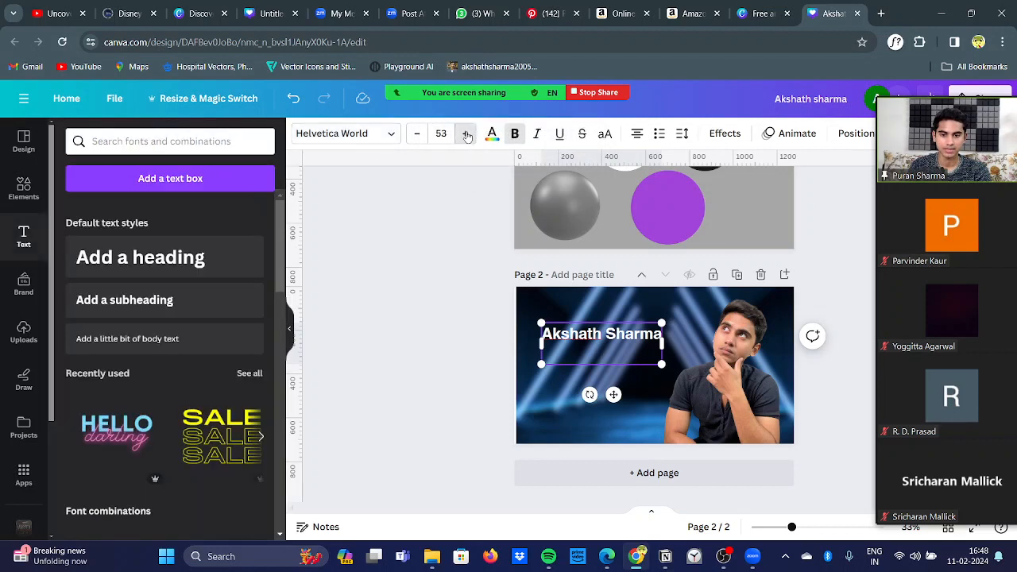
left_click(466, 136)
left_click(466, 135)
left_click(467, 135)
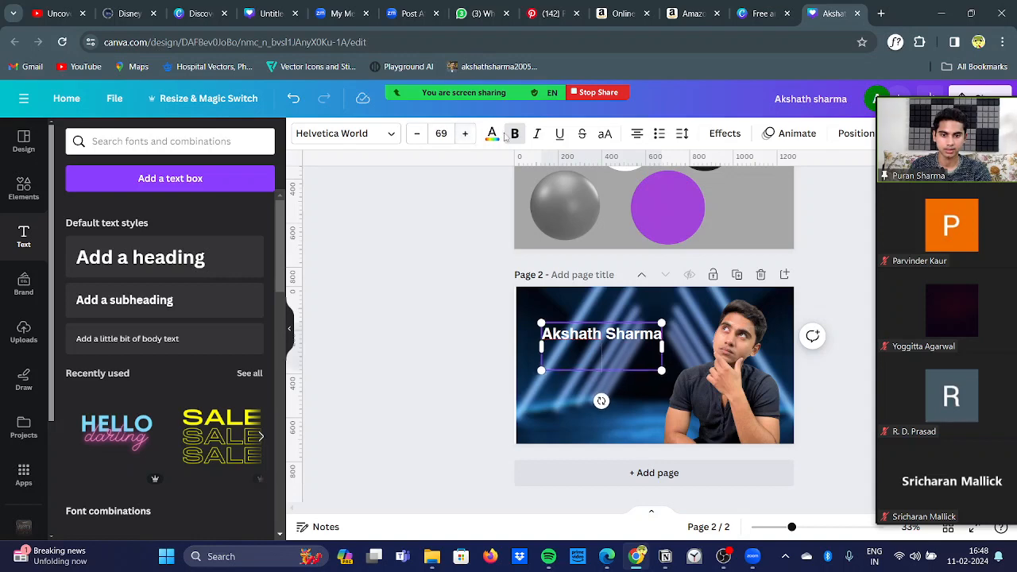
Step: Recolor the selected part of the heading's name with the near-black photo color #030b17
left_click(492, 135)
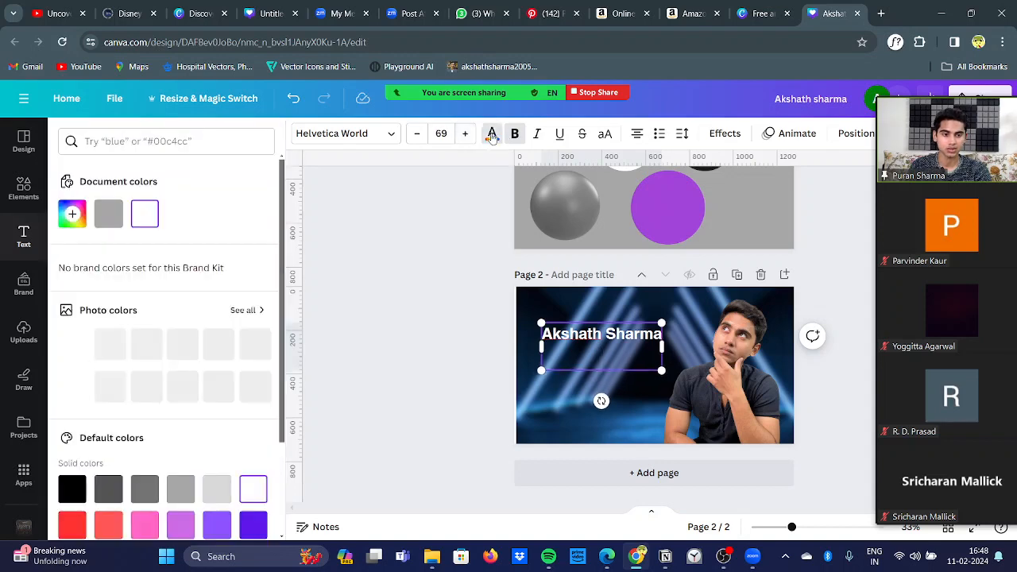
left_click(117, 387)
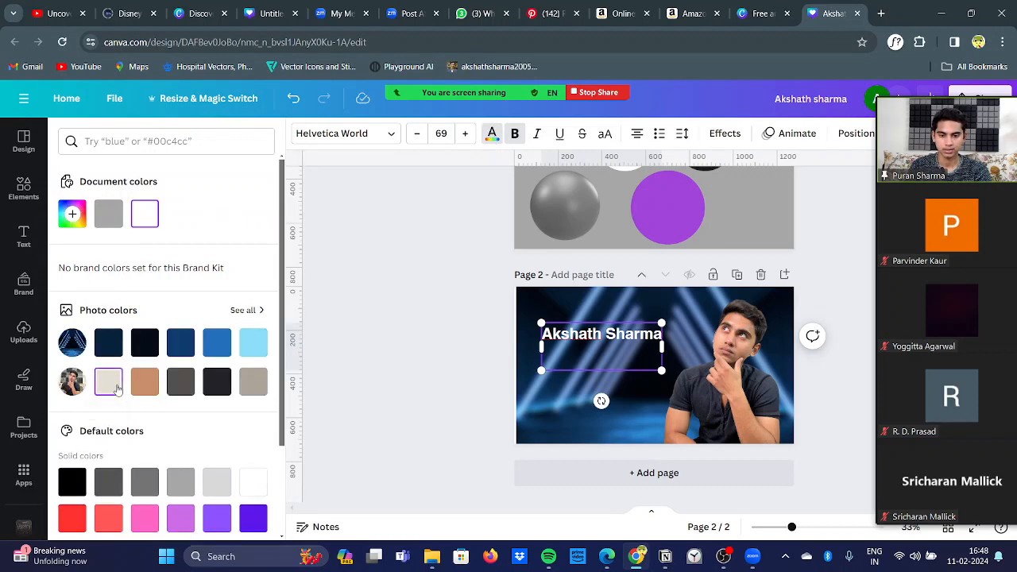
left_click(143, 348)
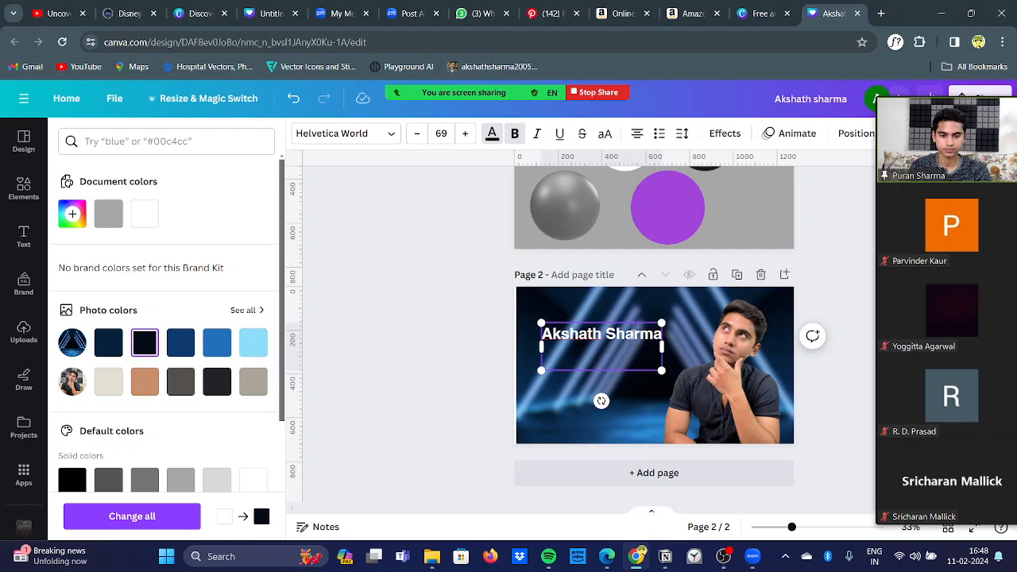
double_click(632, 333)
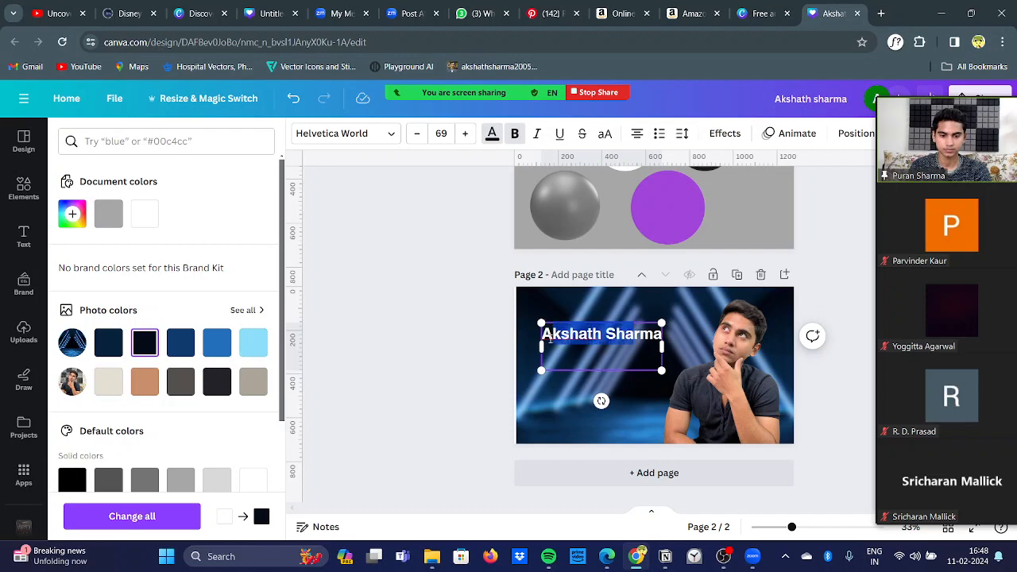
left_click(152, 347)
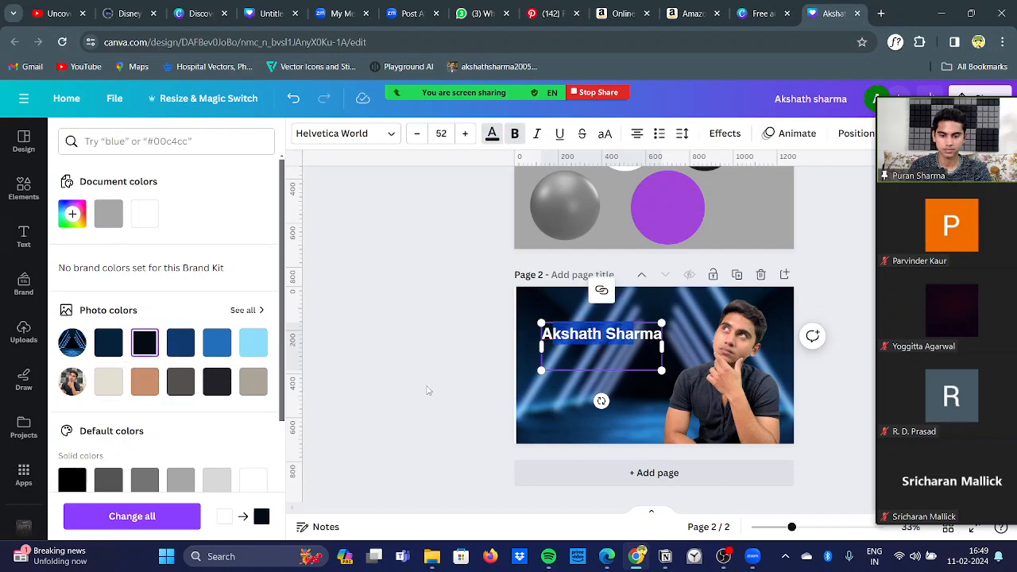
left_click(426, 390)
Step: Clear all text from the heading box on page 2
left_click(624, 351)
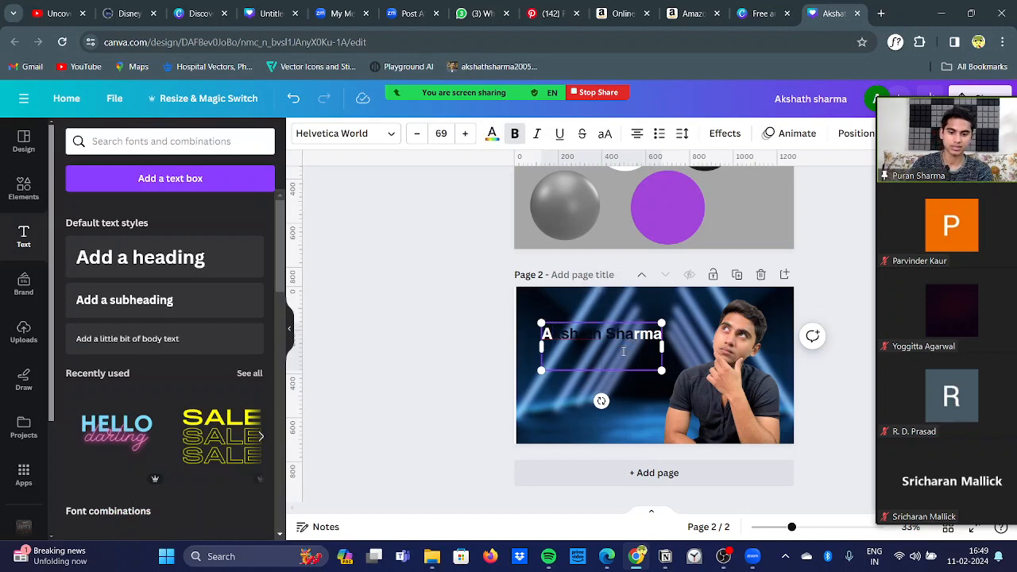
key("ctrl+a")
key("BackSpace")
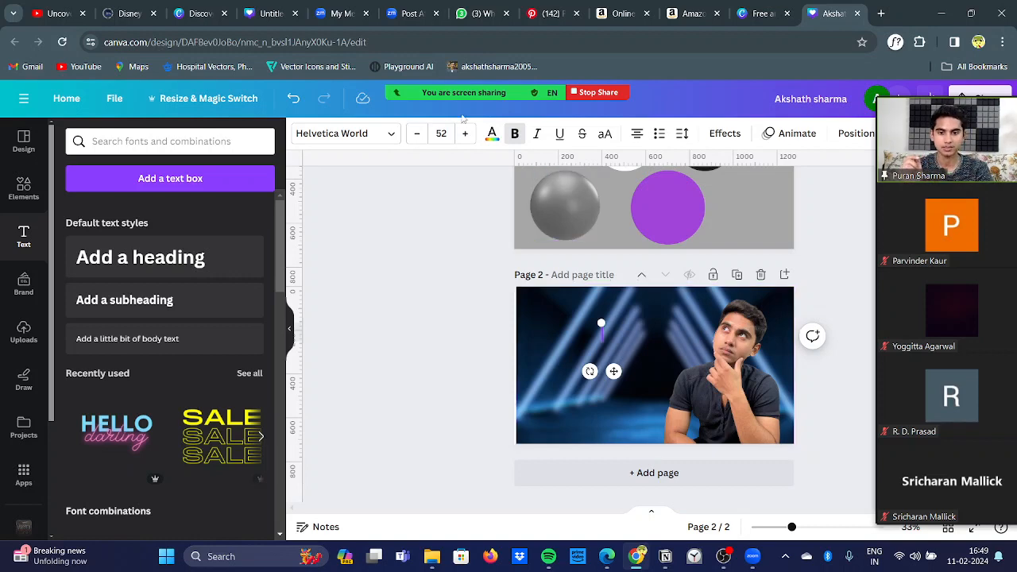
Step: Stop the screen share in Zoom and check the meeting chat for participants' messages
mouse_move(471, 74)
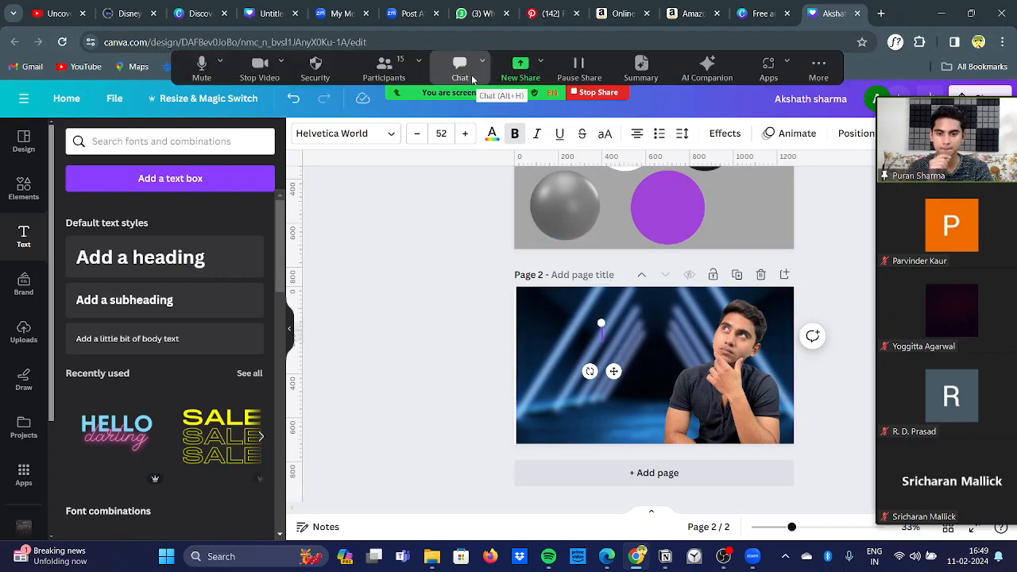
left_click(596, 93)
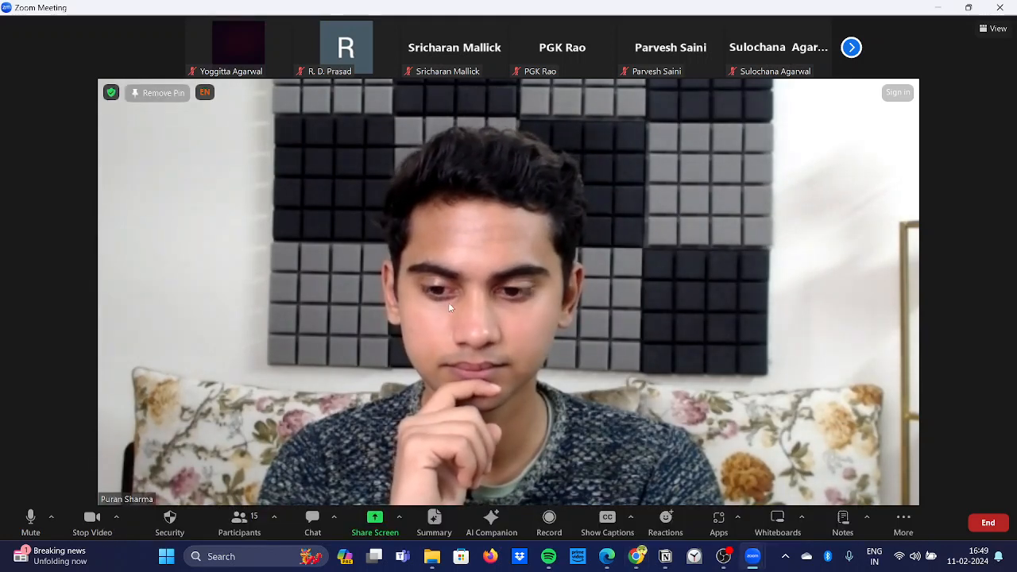
left_click(313, 518)
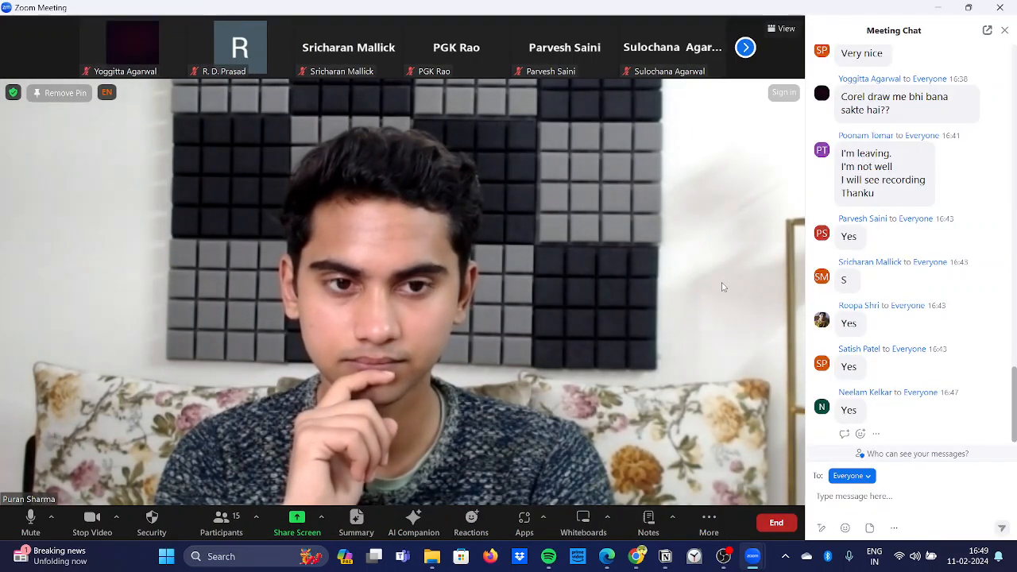
left_click(1004, 29)
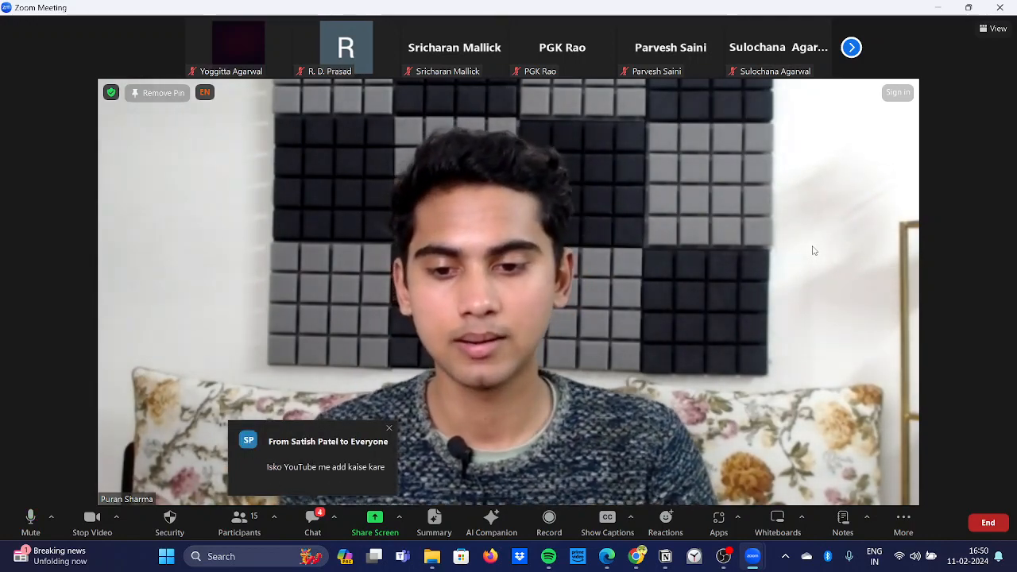
left_click(314, 520)
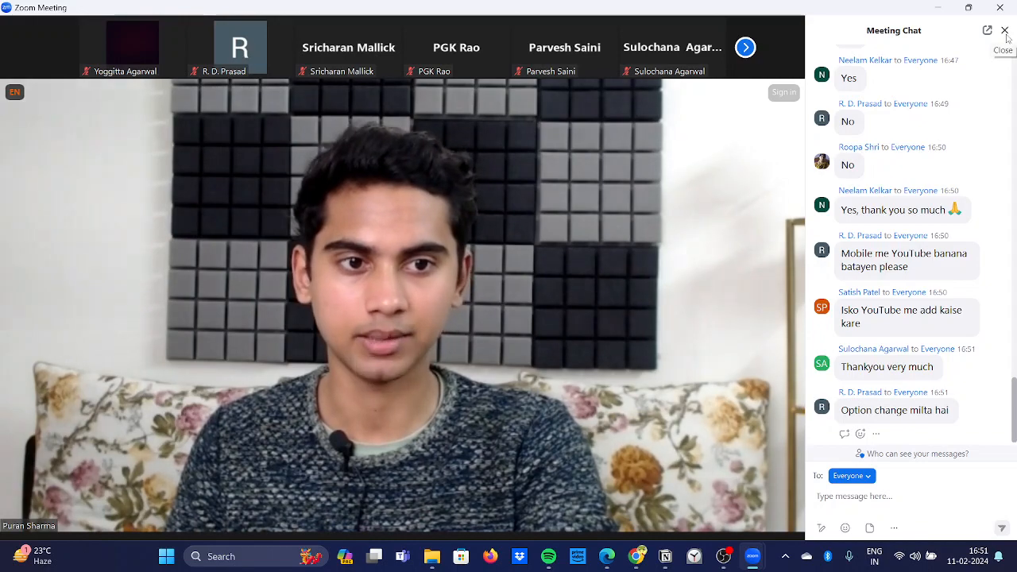
left_click(1004, 30)
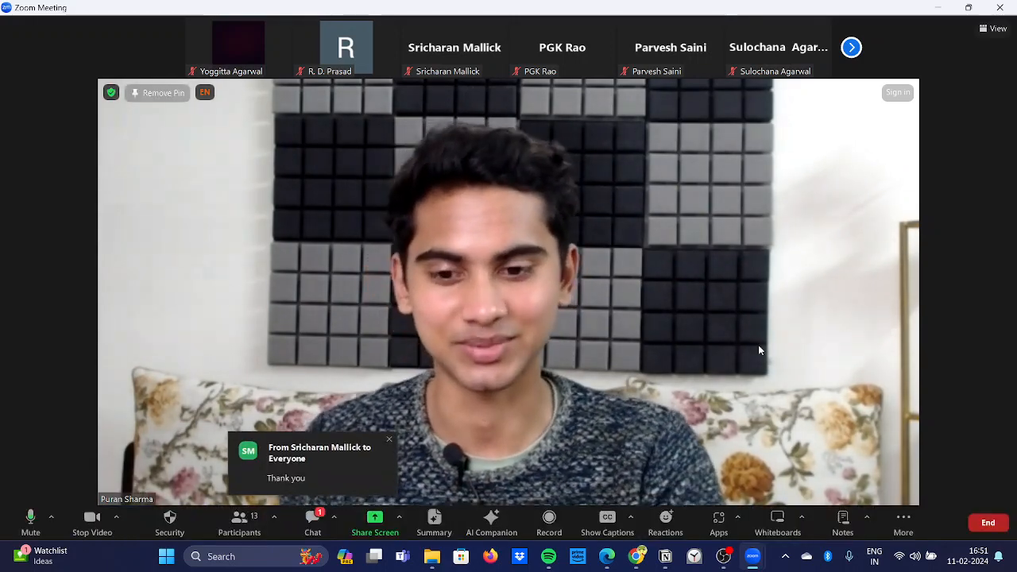
Step: End the Zoom meeting for all participants and switch to the OBS recording software
left_click(999, 7)
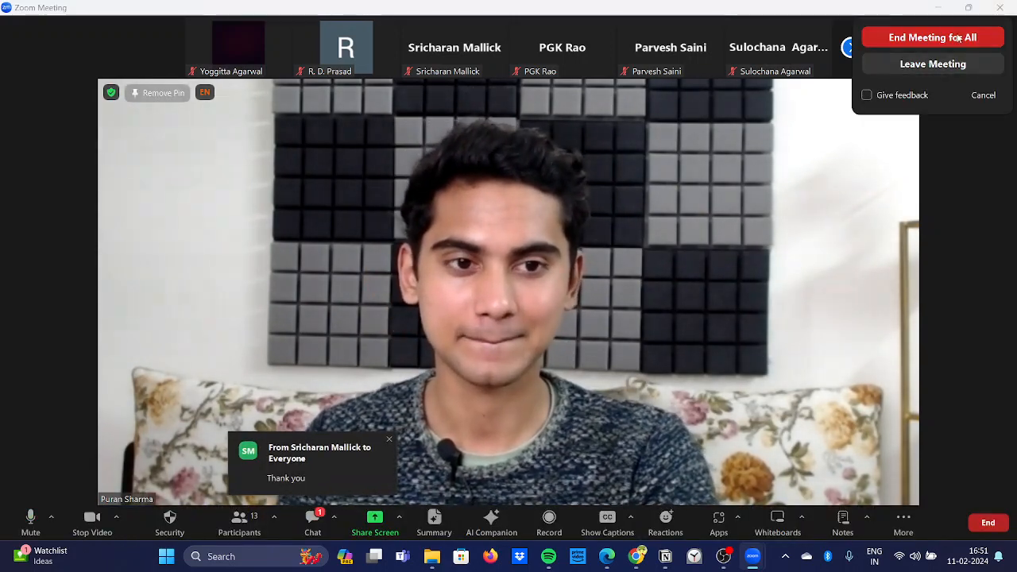
left_click(957, 38)
left_click(723, 556)
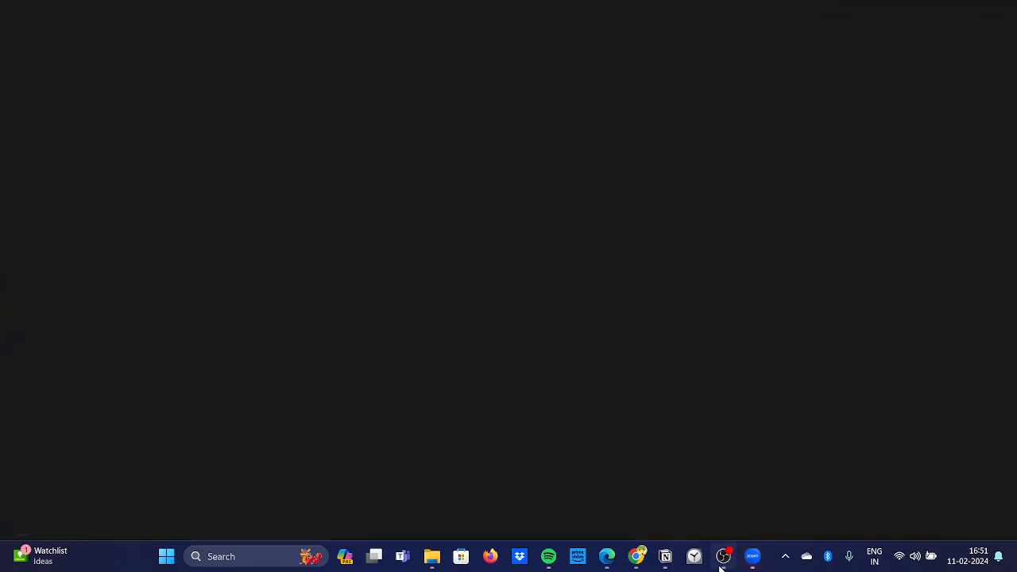